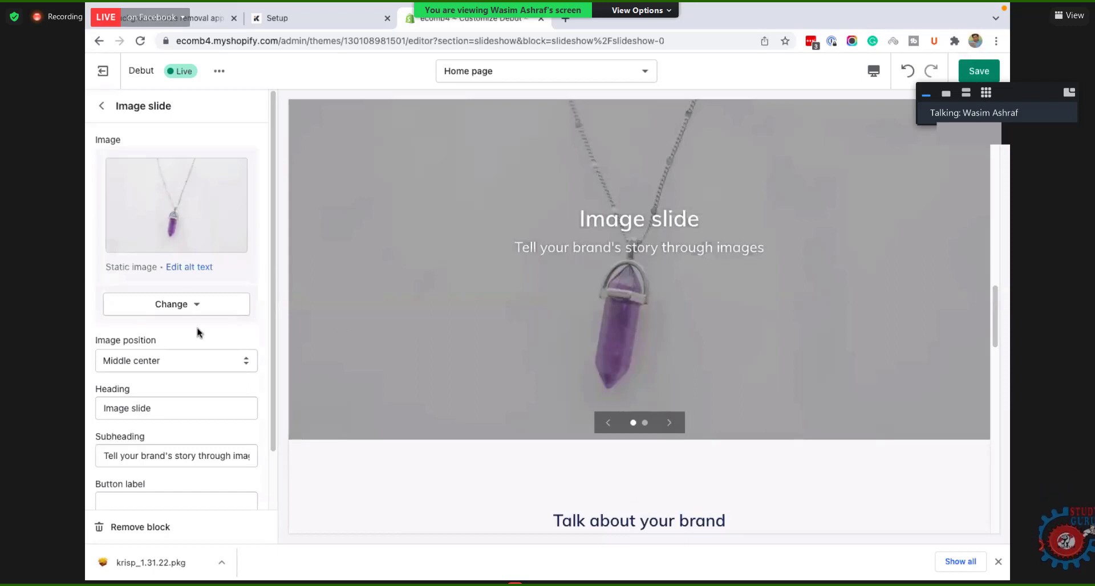
{"action": "left_click", "coordinate": [142, 365]}
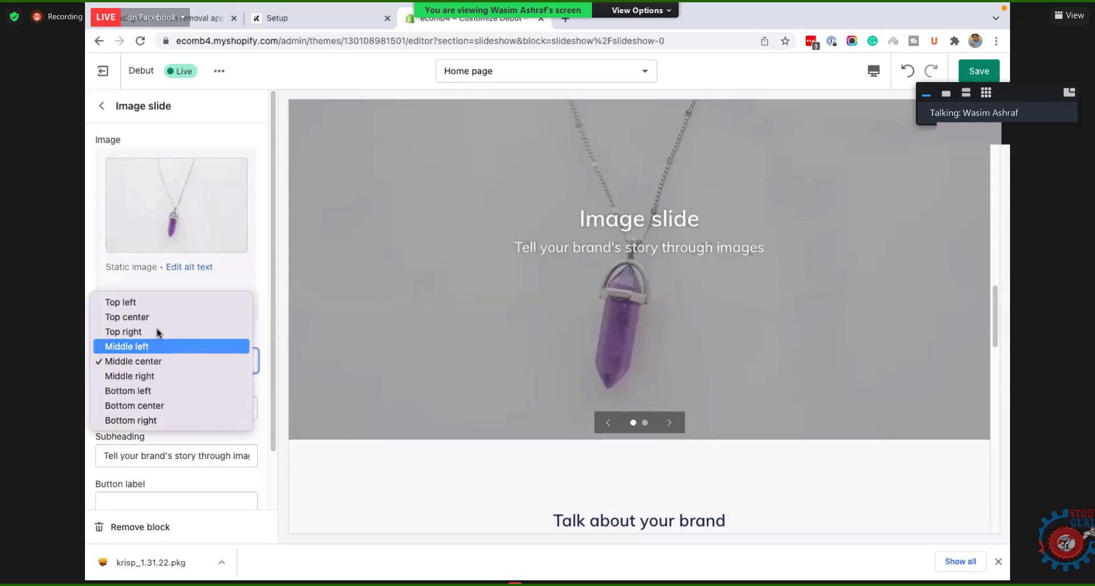
{"action": "left_click", "coordinate": [261, 334]}
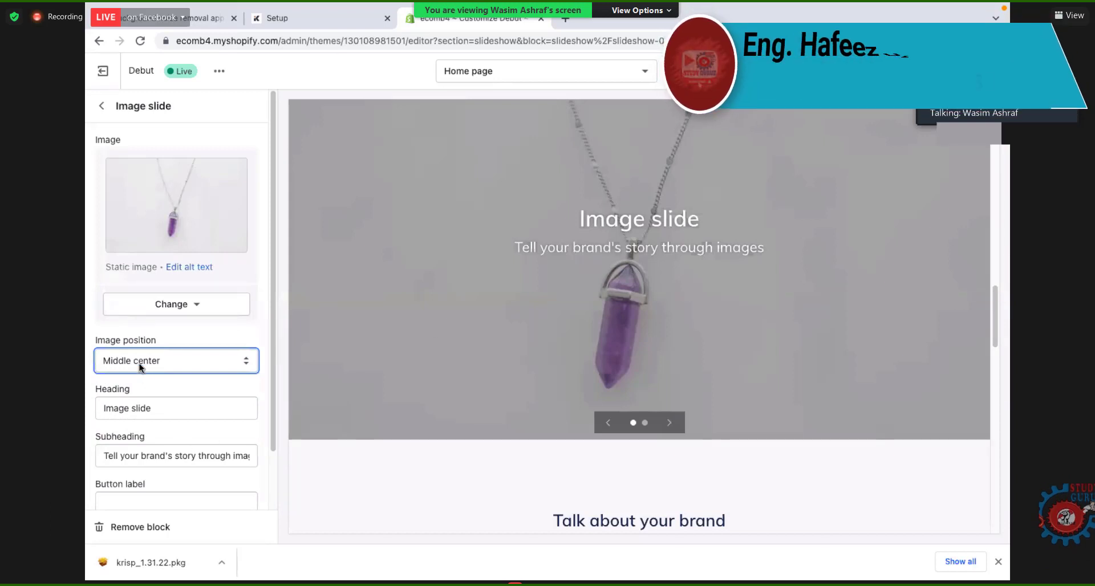
{"action": "left_click_drag", "start_coordinate": [160, 414], "coordinate": [128, 402]}
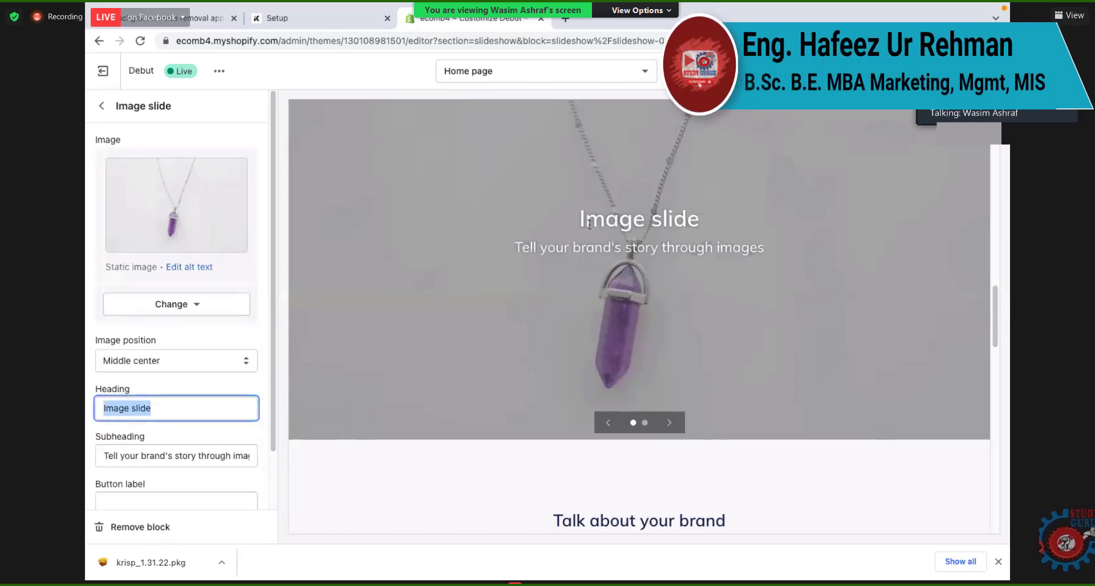
{"action": "left_click_drag", "start_coordinate": [569, 218], "coordinate": [779, 222]}
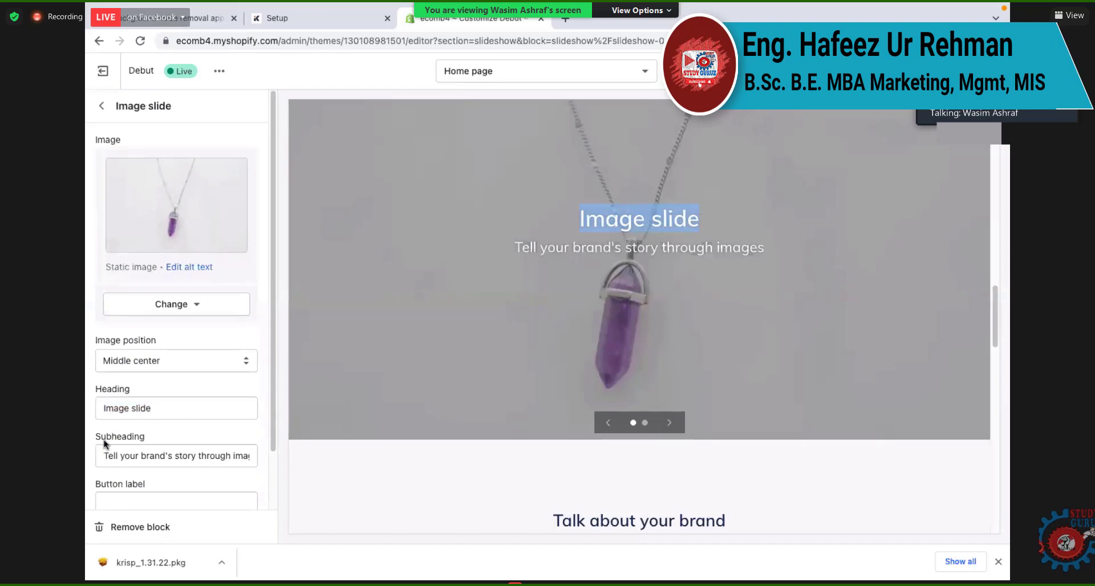
Step: Replace the first image slide's heading with "Explore Our Necklace Collection"
{"action": "triple_click", "coordinate": [146, 417]}
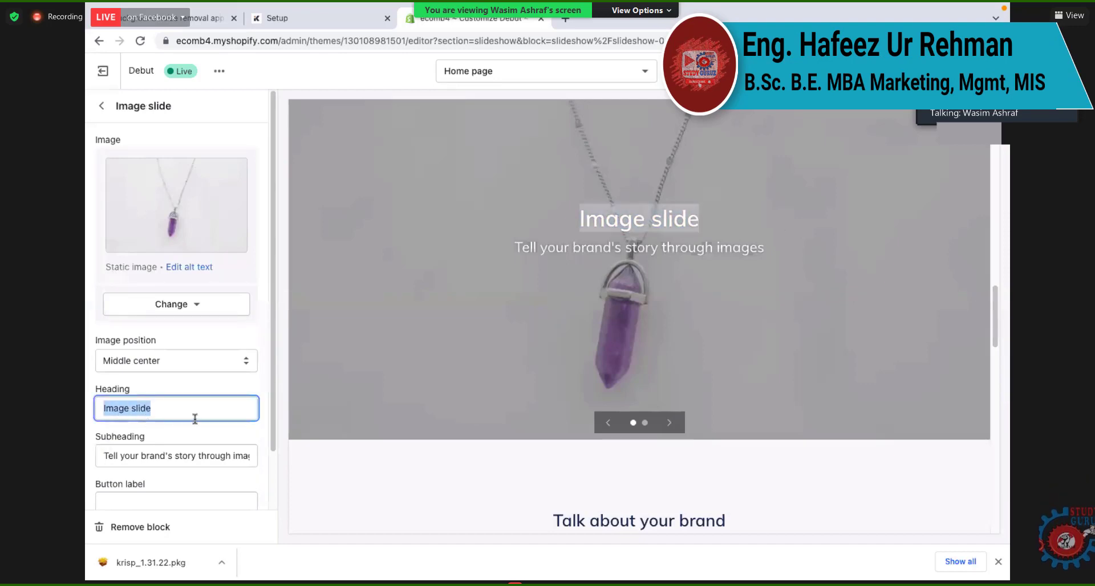
{"action": "type", "text": "necklace"}
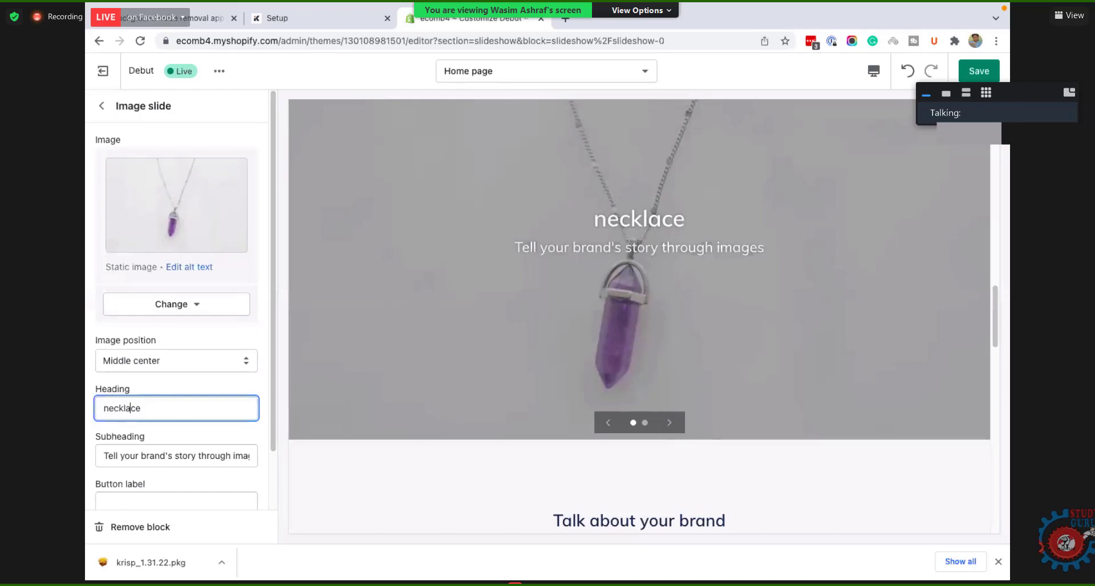
{"action": "key", "text": "Left"}
{"action": "key", "text": "BackSpace"}
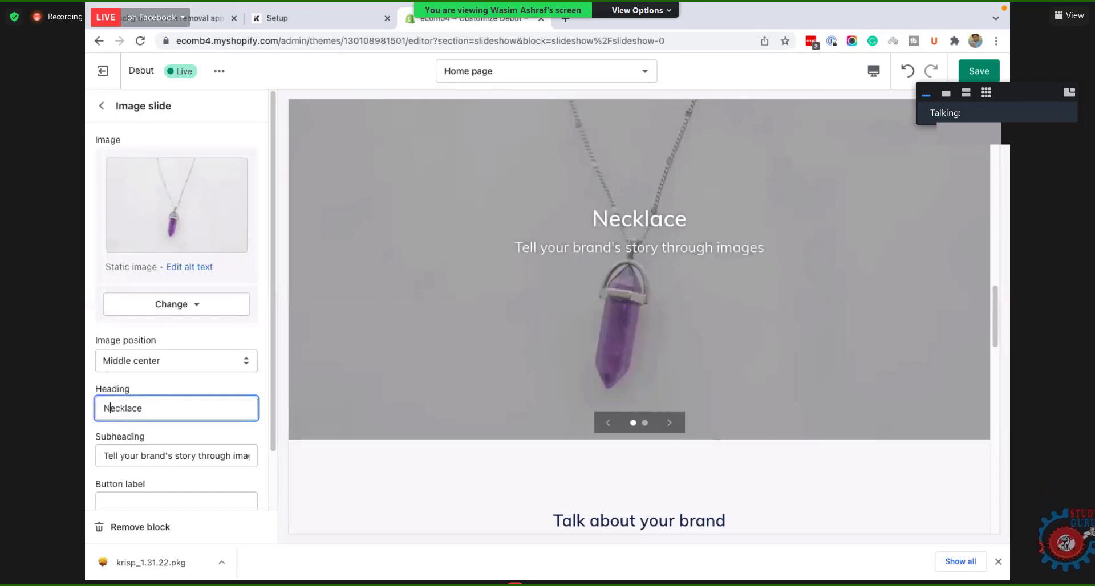
{"action": "type", "text": "xplore "}
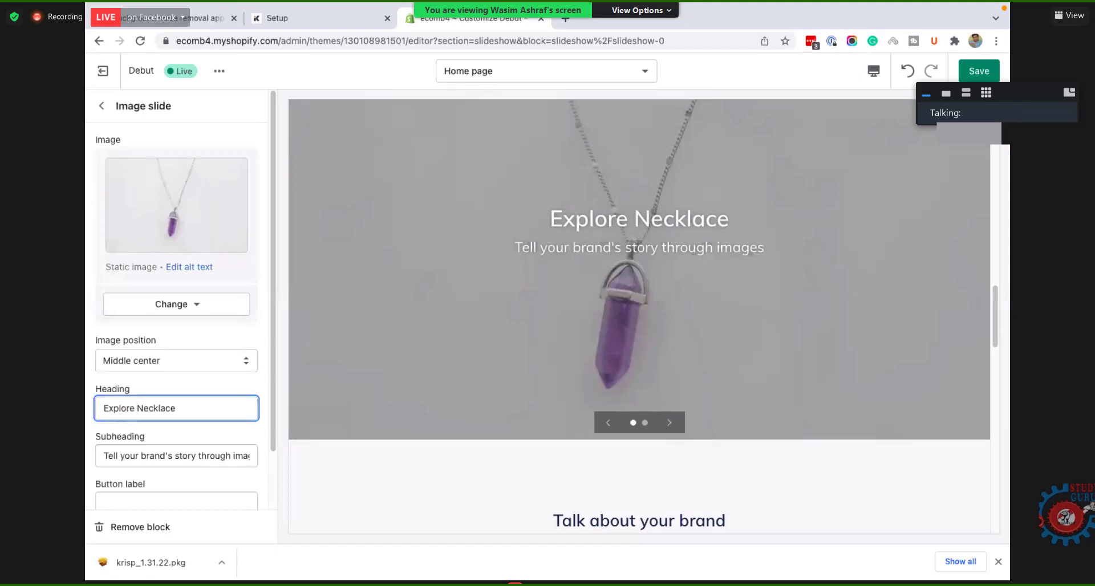
{"action": "type", "text": "our"}
{"action": "key", "text": "BackSpace"}
{"action": "key", "text": "BackSpace"}
{"action": "key", "text": "BackSpace"}
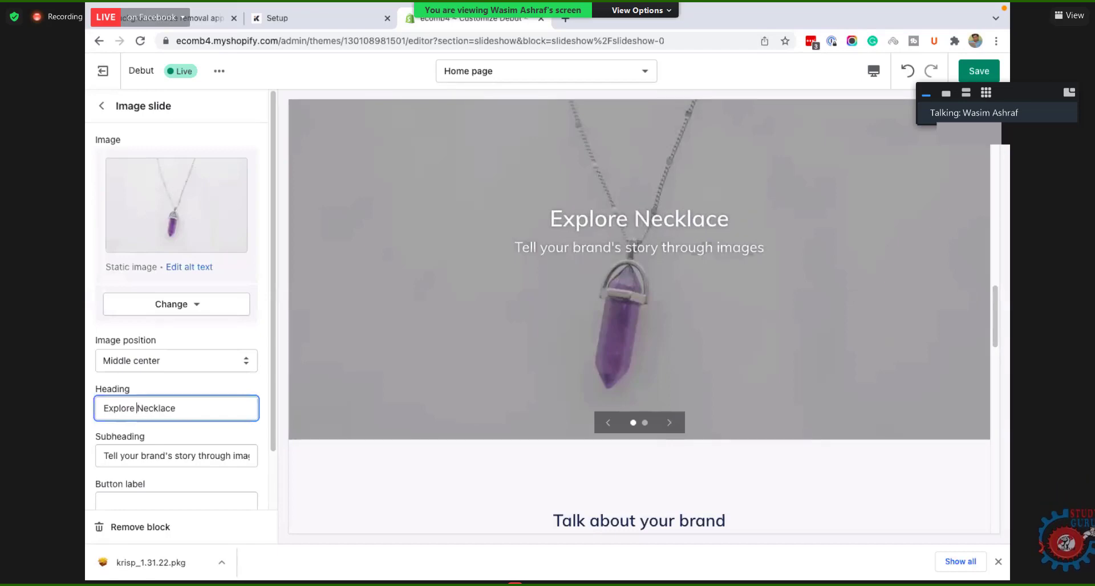
{"action": "type", "text": "Our Necklace"}
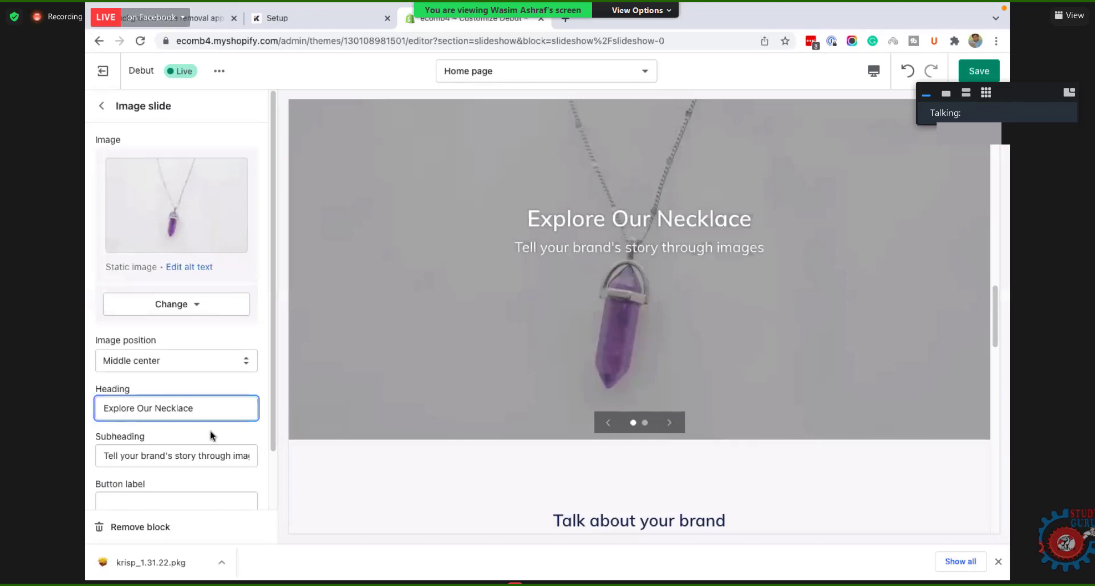
{"action": "type", "text": " Collectio"}
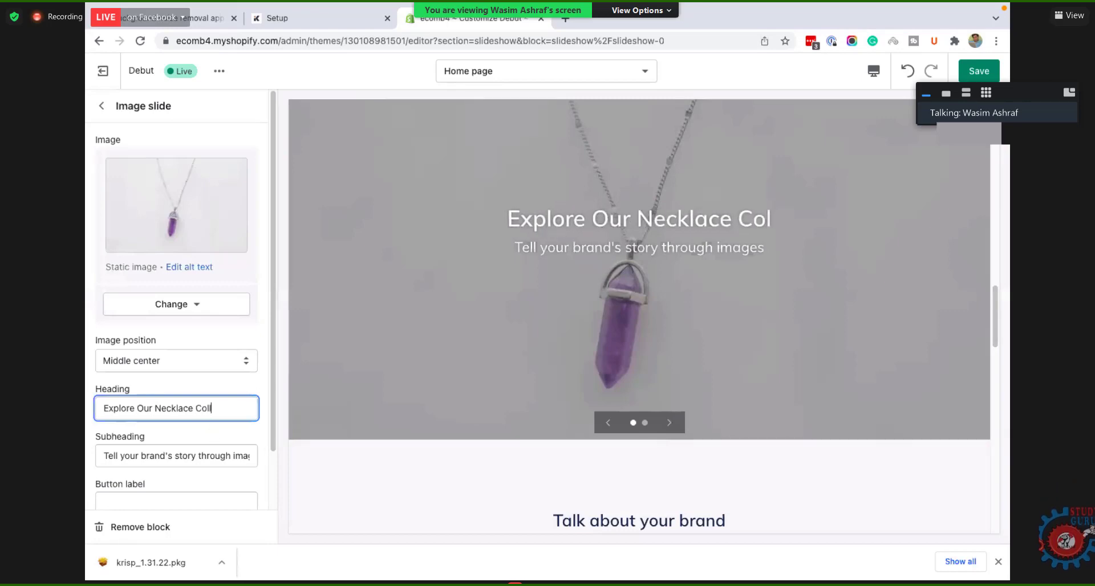
{"action": "type", "text": "n"}
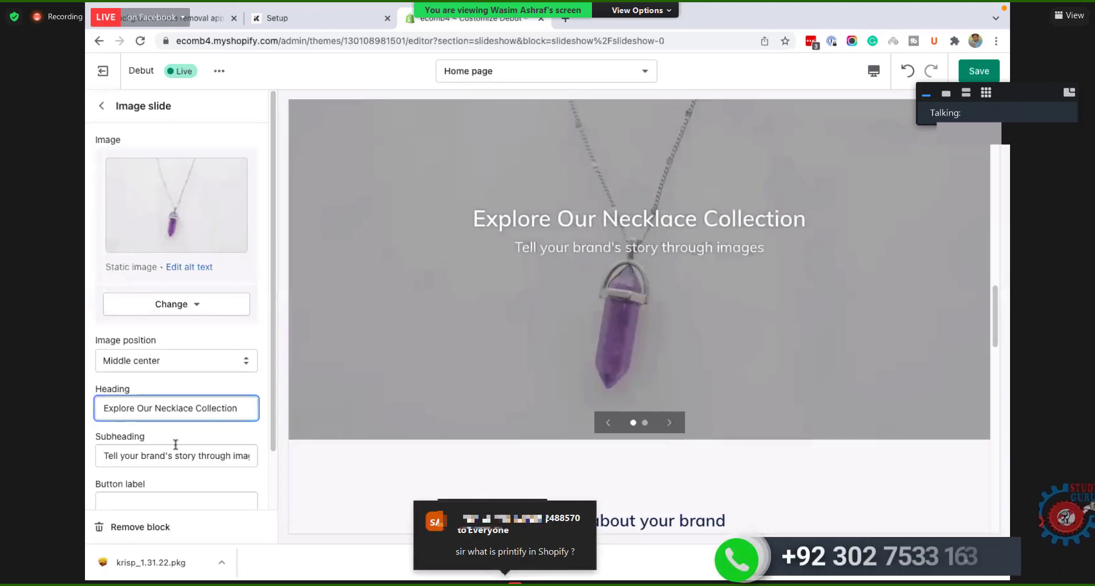
Step: Clear the subheading text of the first image slide
{"action": "double_click", "coordinate": [158, 456]}
{"action": "triple_click", "coordinate": [158, 456]}
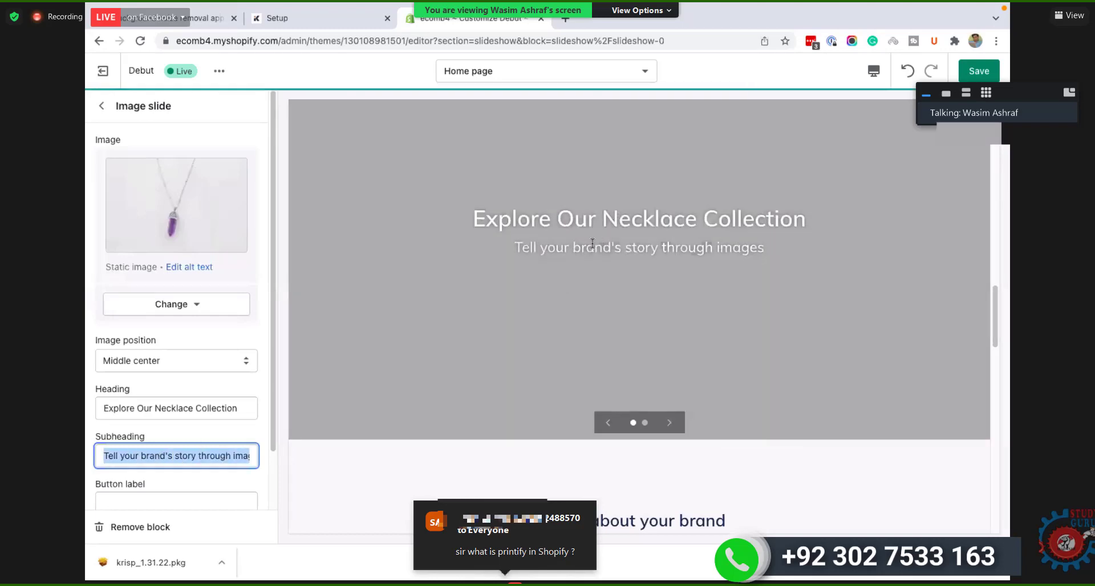
{"action": "key", "text": "BackSpace"}
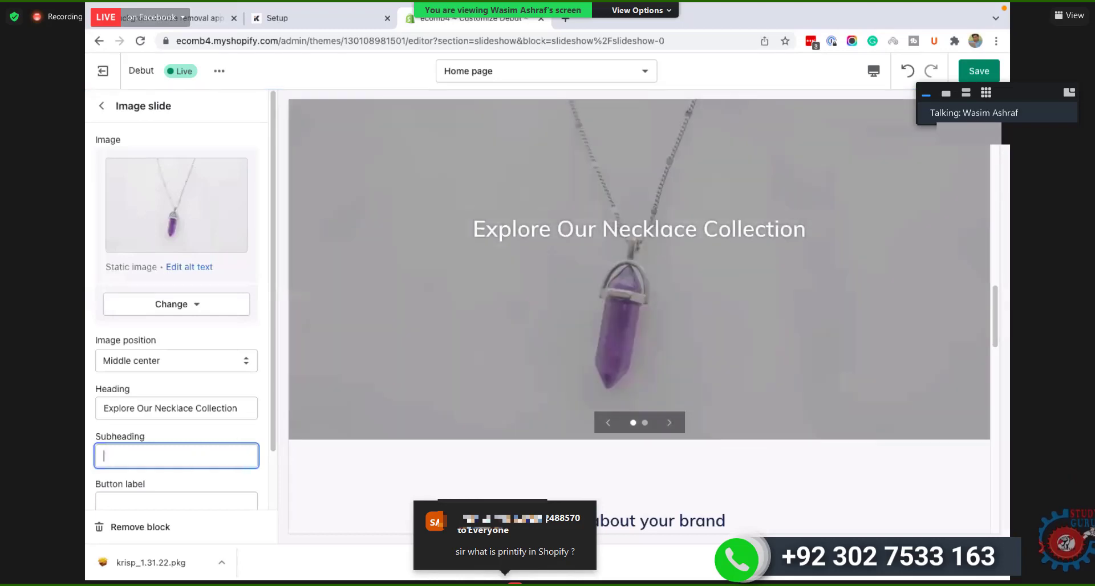
Step: Set the first slide's button label to "View Collection Now!"
{"action": "scroll", "coordinate": [184, 391], "scroll_direction": "down", "scroll_amount": 1}
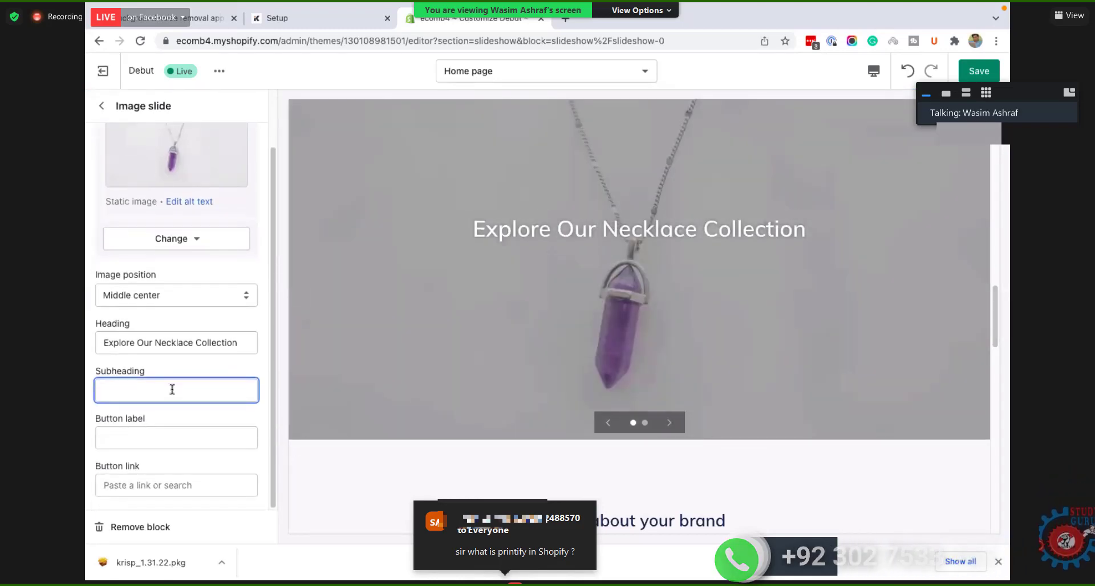
{"action": "left_click", "coordinate": [153, 435]}
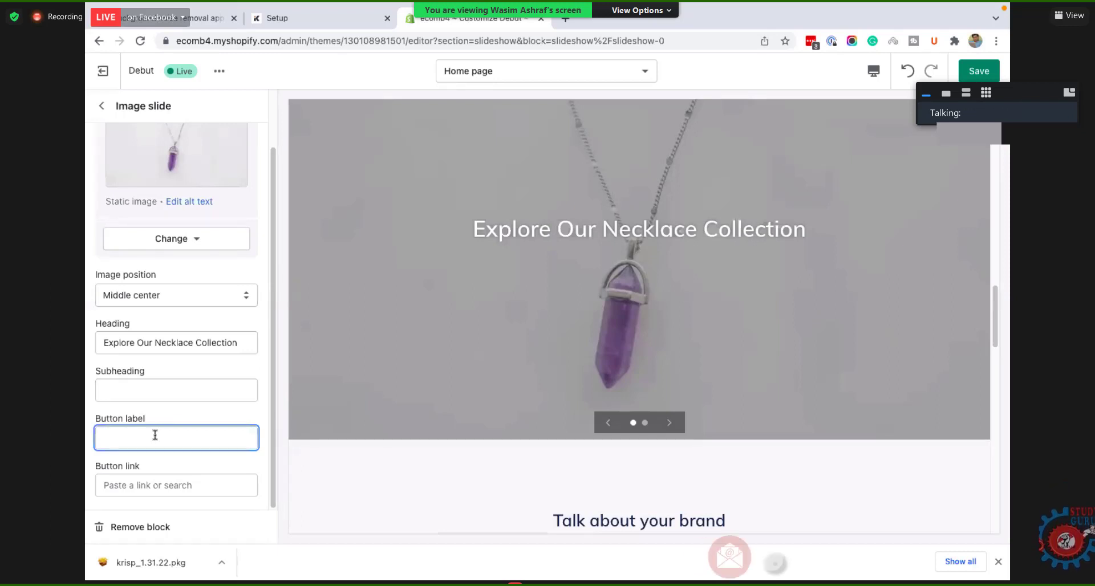
{"action": "type", "text": "Vie"}
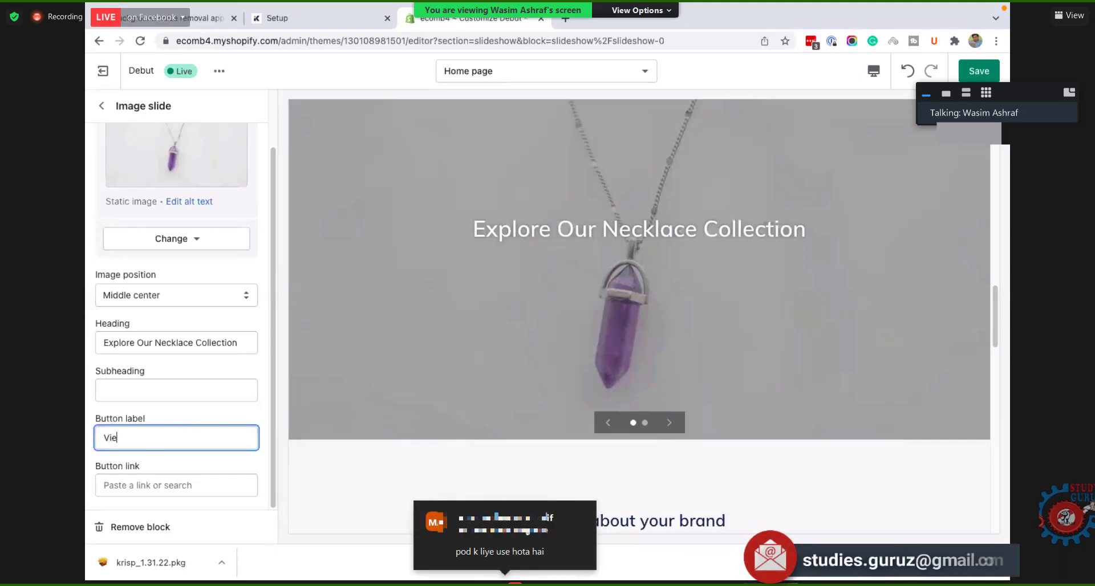
{"action": "type", "text": "w Collection"}
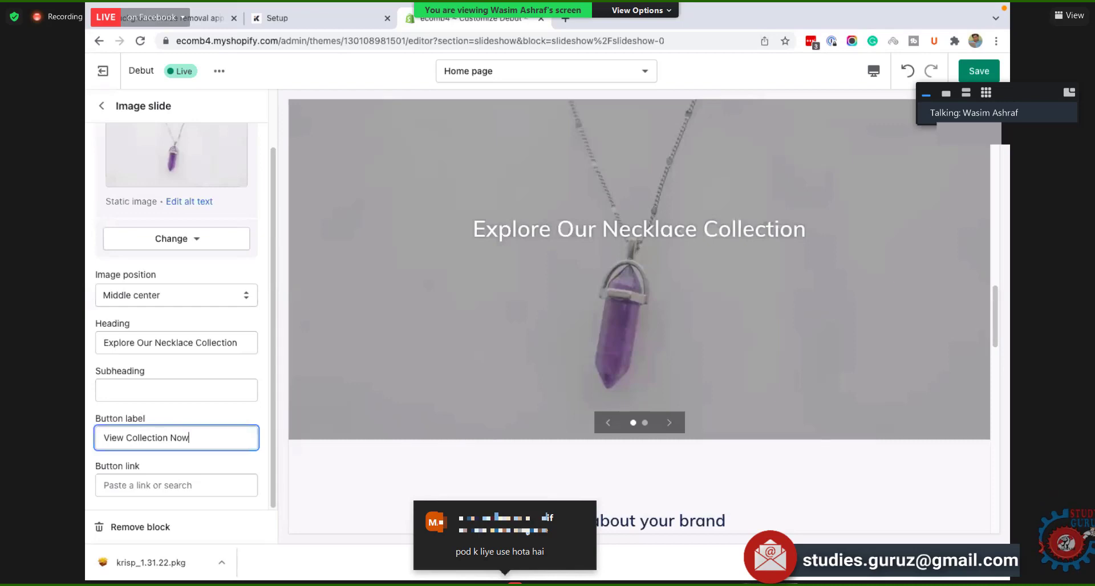
{"action": "type", "text": " Now!"}
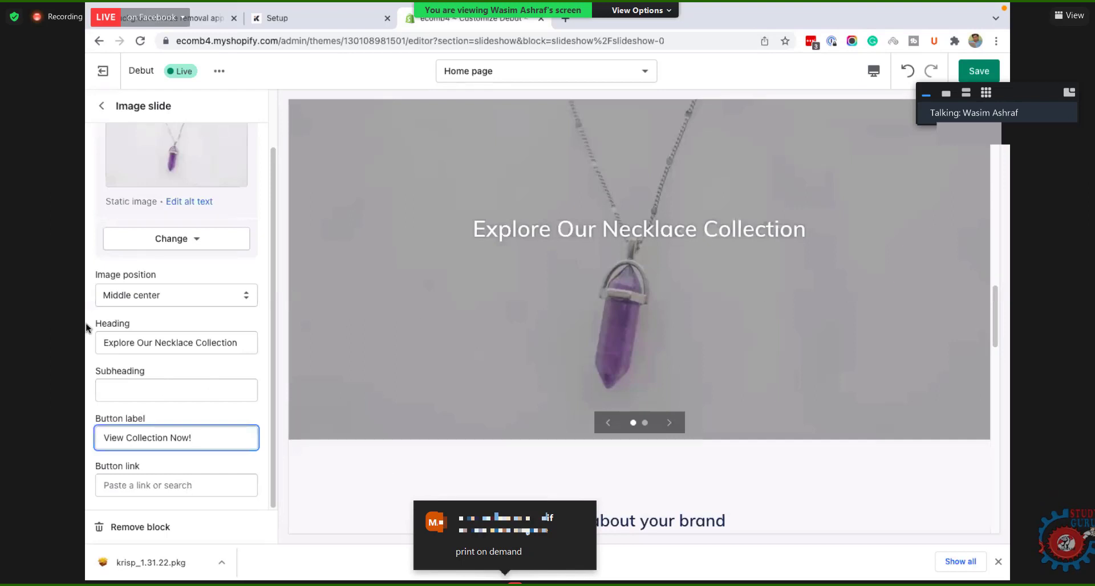
Step: Link the first slide's button to the Necklace collection
{"action": "left_click", "coordinate": [171, 486]}
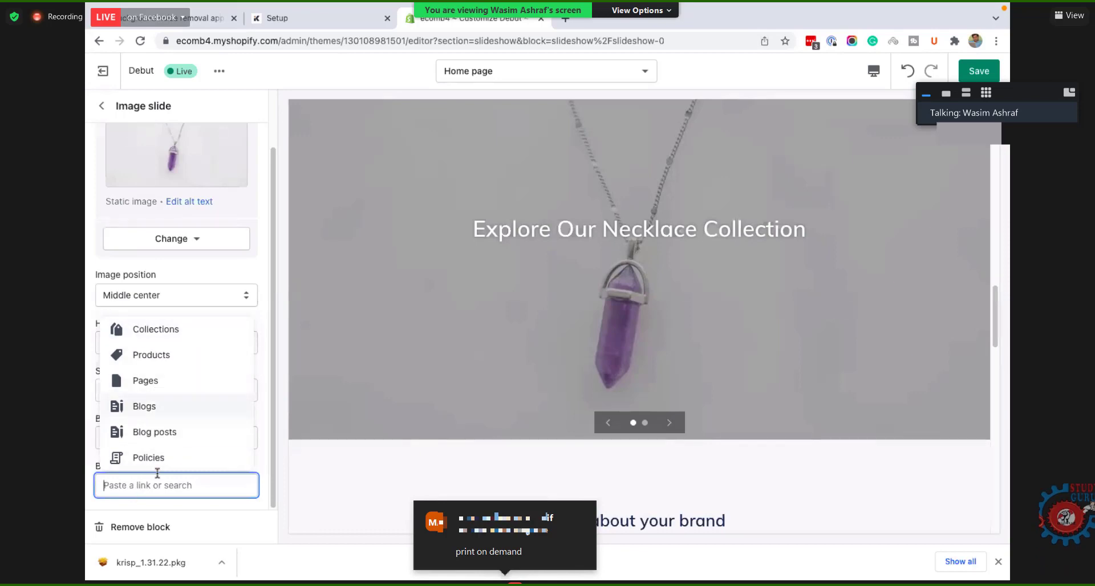
{"action": "left_click", "coordinate": [159, 331]}
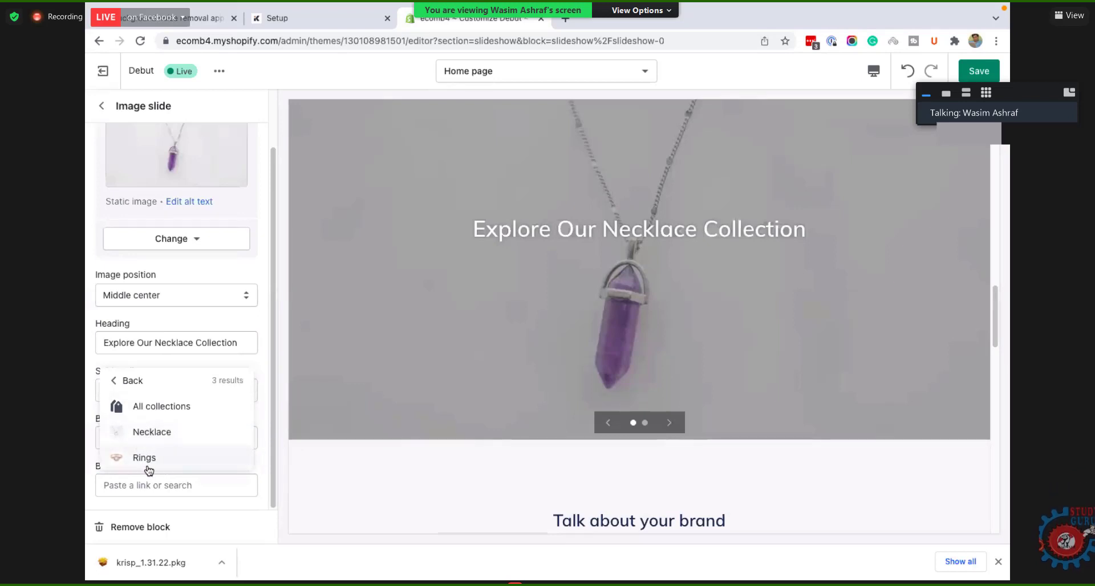
{"action": "left_click", "coordinate": [156, 436]}
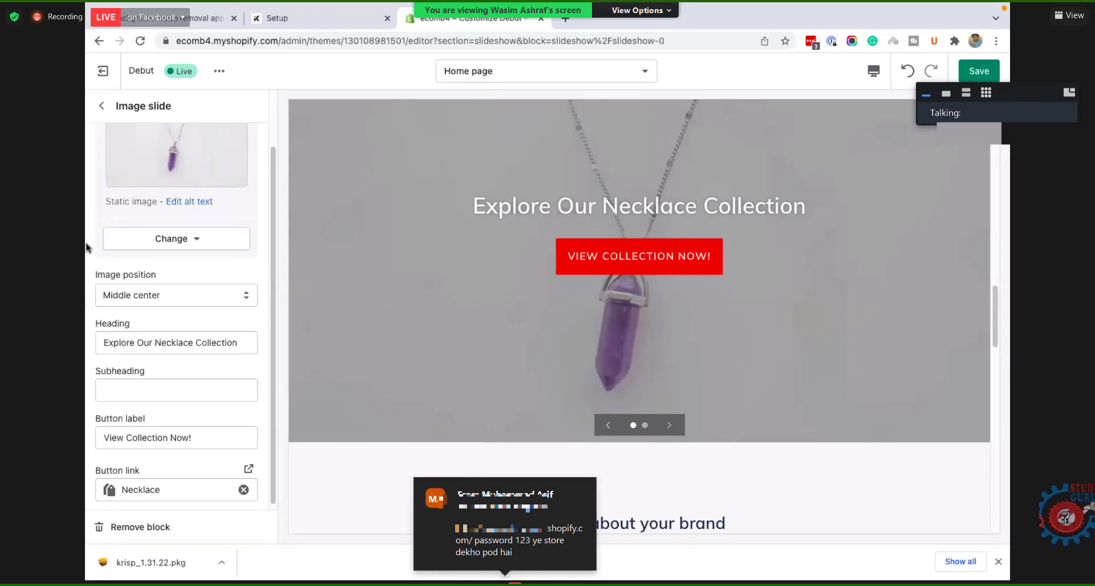
{"action": "scroll", "coordinate": [185, 451], "scroll_direction": "down", "scroll_amount": 1}
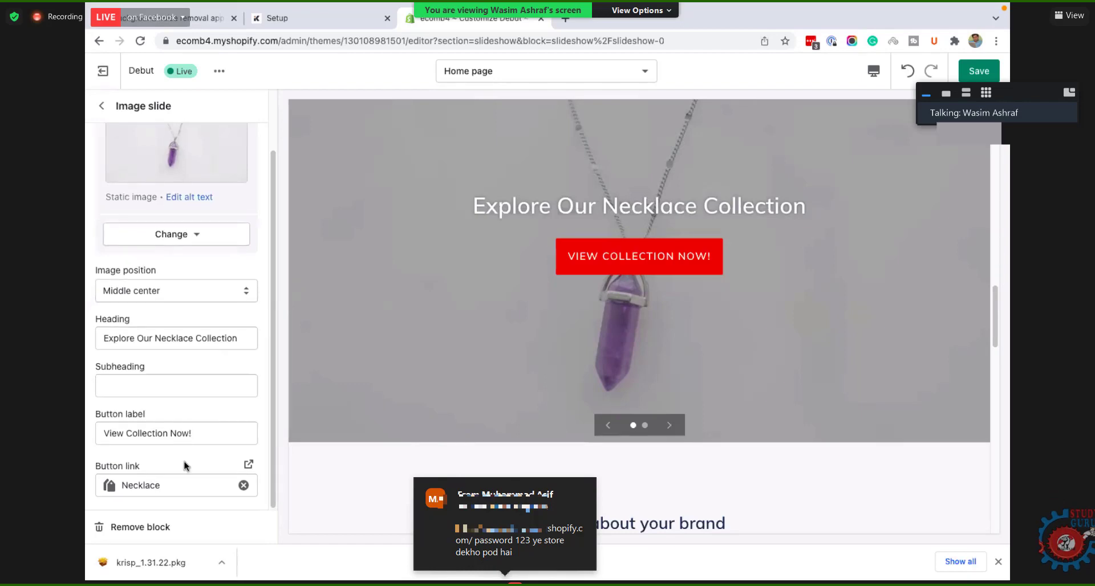
{"action": "scroll", "coordinate": [171, 257], "scroll_direction": "up", "scroll_amount": 2}
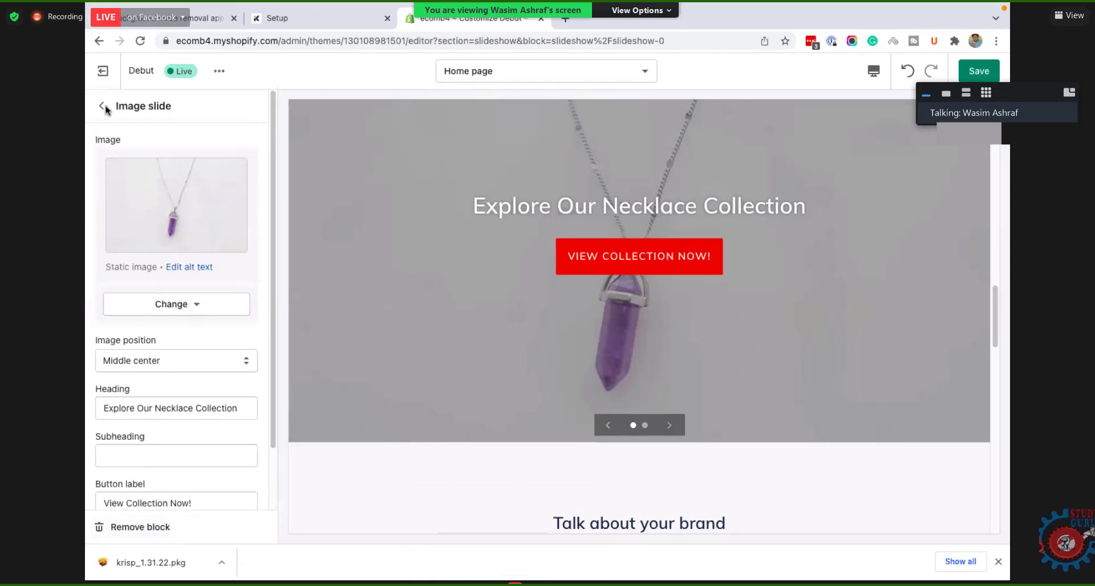
{"action": "scroll", "coordinate": [204, 329], "scroll_direction": "down", "scroll_amount": 3}
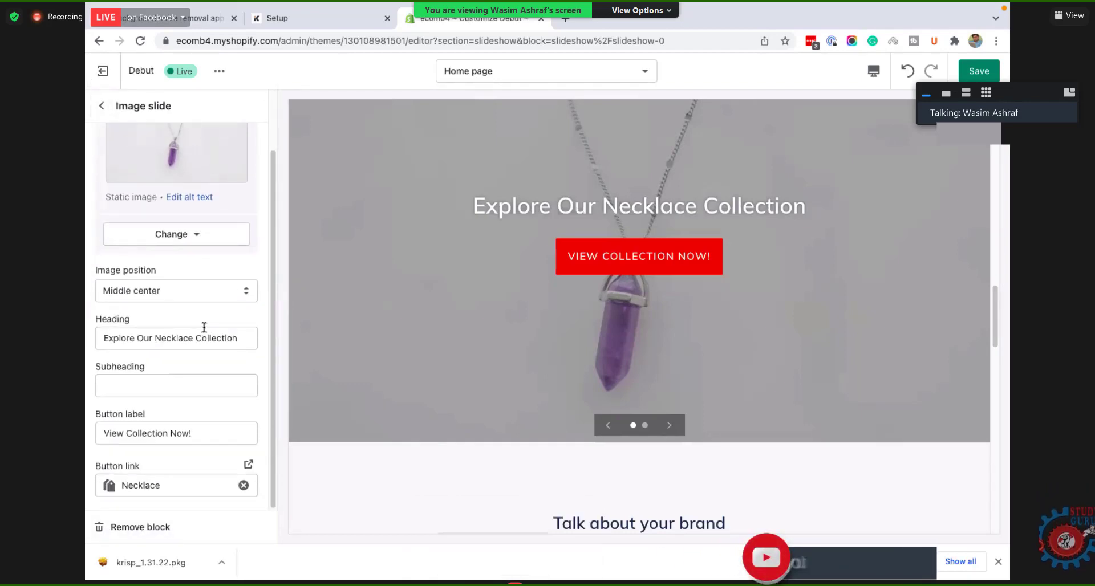
Step: Open the second image slide of the slideshow and browse the free images for its picture
{"action": "left_click", "coordinate": [102, 106]}
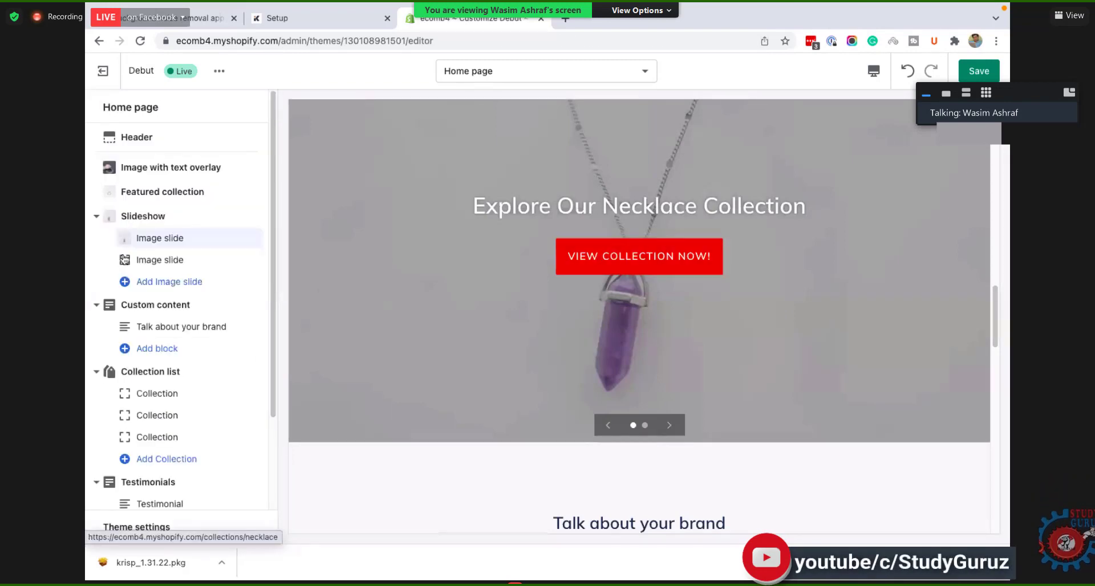
{"action": "left_click", "coordinate": [157, 261]}
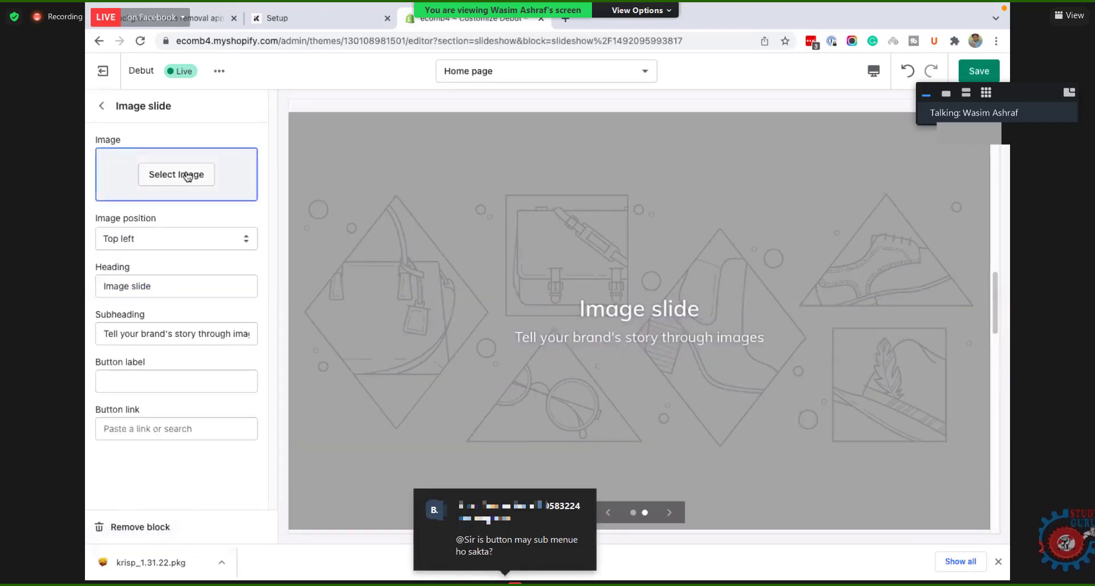
{"action": "left_click", "coordinate": [187, 176]}
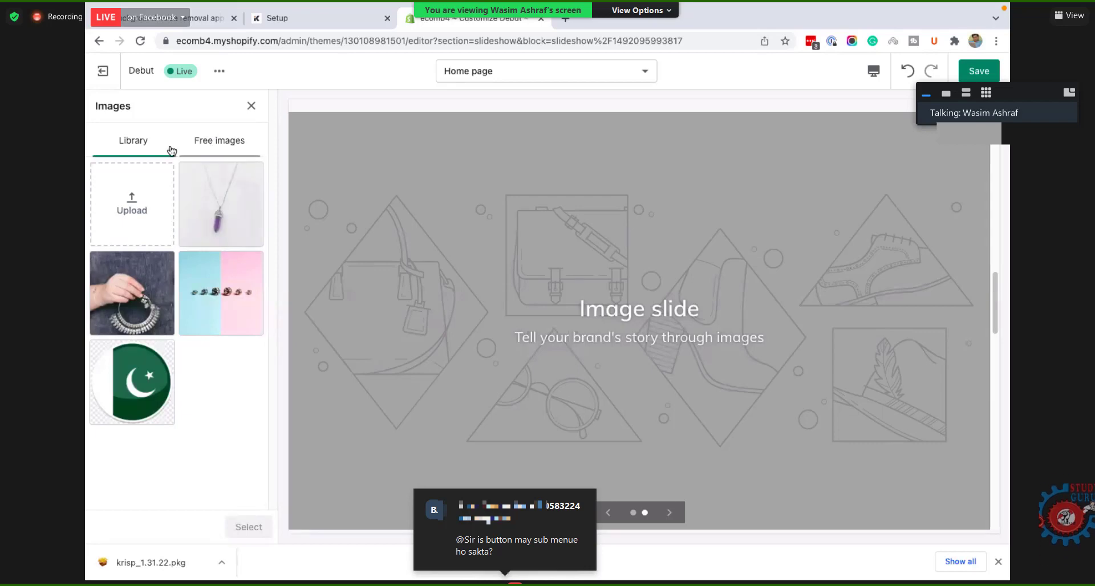
{"action": "left_click", "coordinate": [234, 145]}
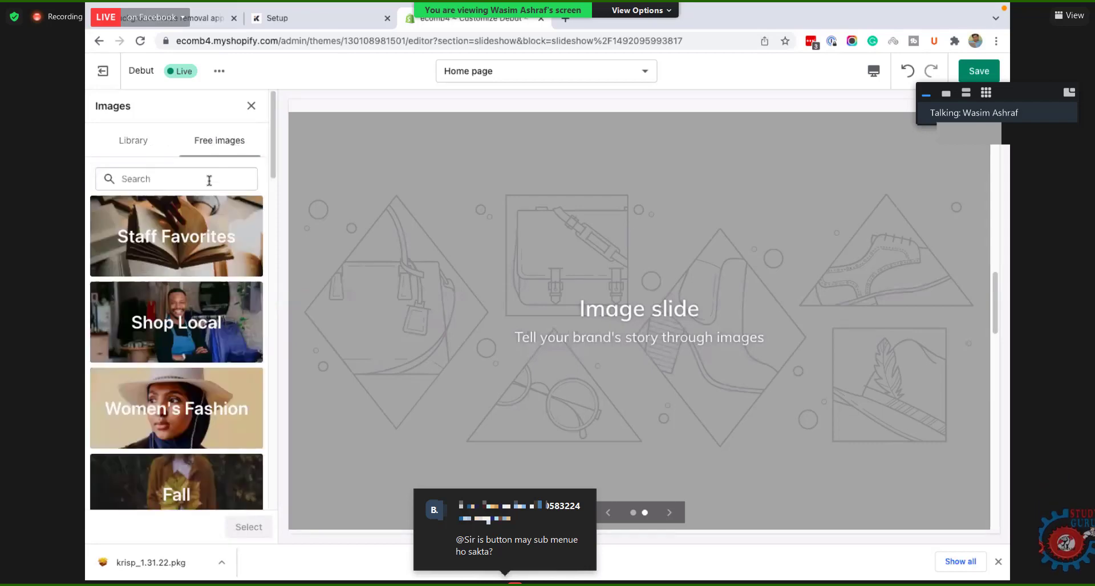
{"action": "scroll", "coordinate": [210, 257], "scroll_direction": "down", "scroll_amount": 5}
{"action": "scroll", "coordinate": [210, 257], "scroll_direction": "up", "scroll_amount": 5}
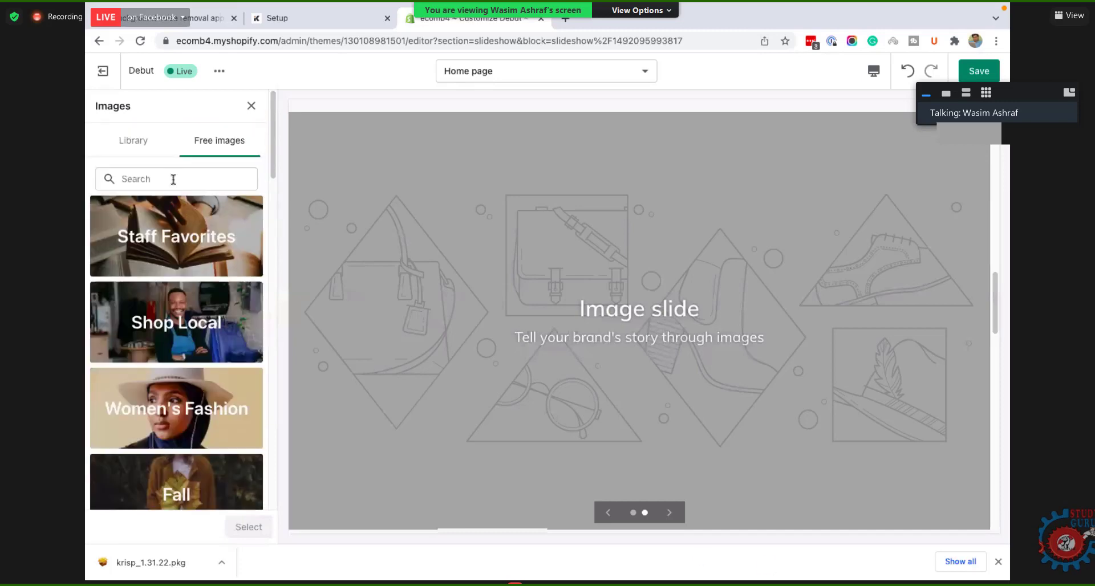
Step: Search the free images for "ring" and use the close-up of the gemstone ring on a pale background as the slide's image
{"action": "left_click", "coordinate": [171, 178]}
{"action": "type", "text": "ring"}
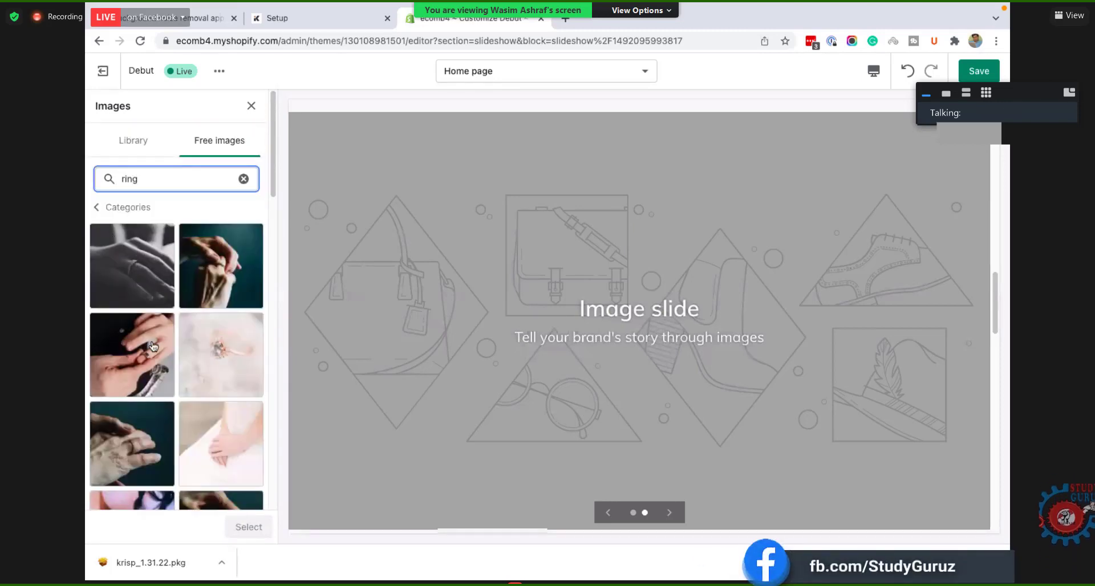
{"action": "scroll", "coordinate": [239, 356], "scroll_direction": "down", "scroll_amount": 1}
{"action": "left_click", "coordinate": [238, 356]}
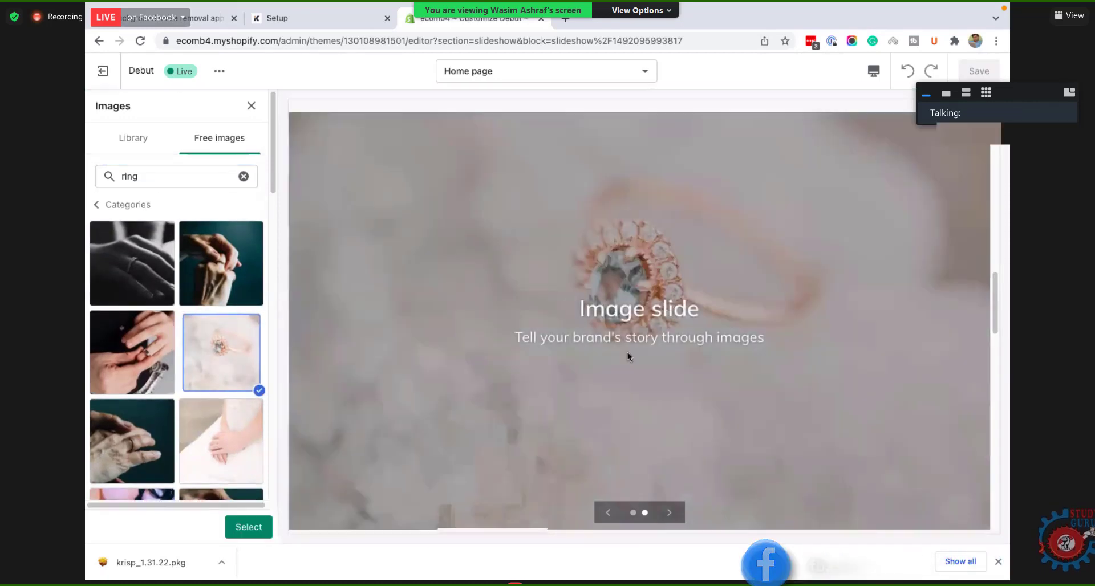
{"action": "scroll", "coordinate": [171, 342], "scroll_direction": "down", "scroll_amount": 8}
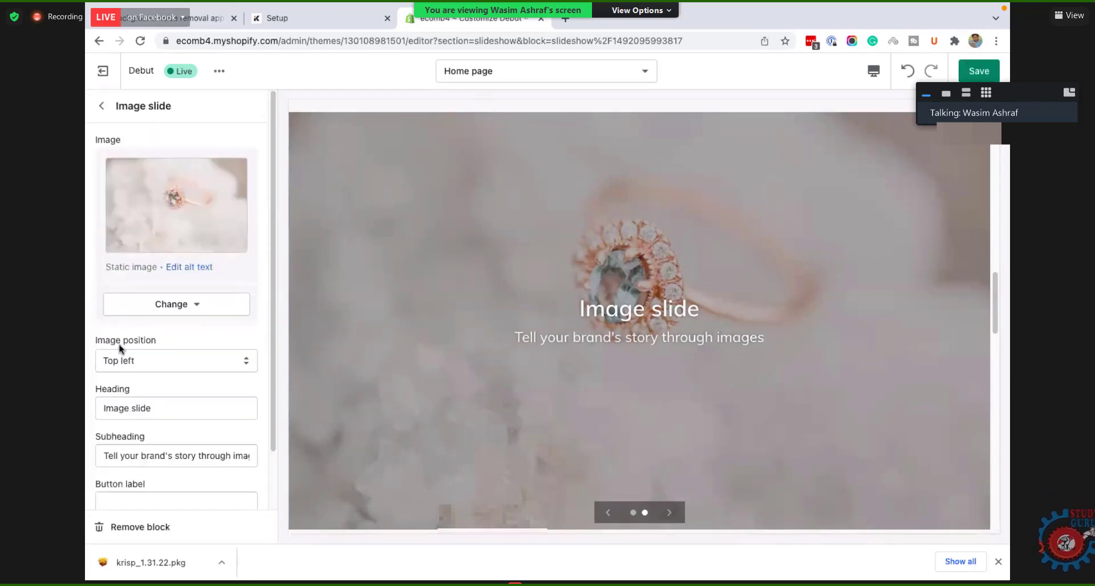
Step: Set the second slide's image position to Middle center
{"action": "left_click", "coordinate": [122, 365]}
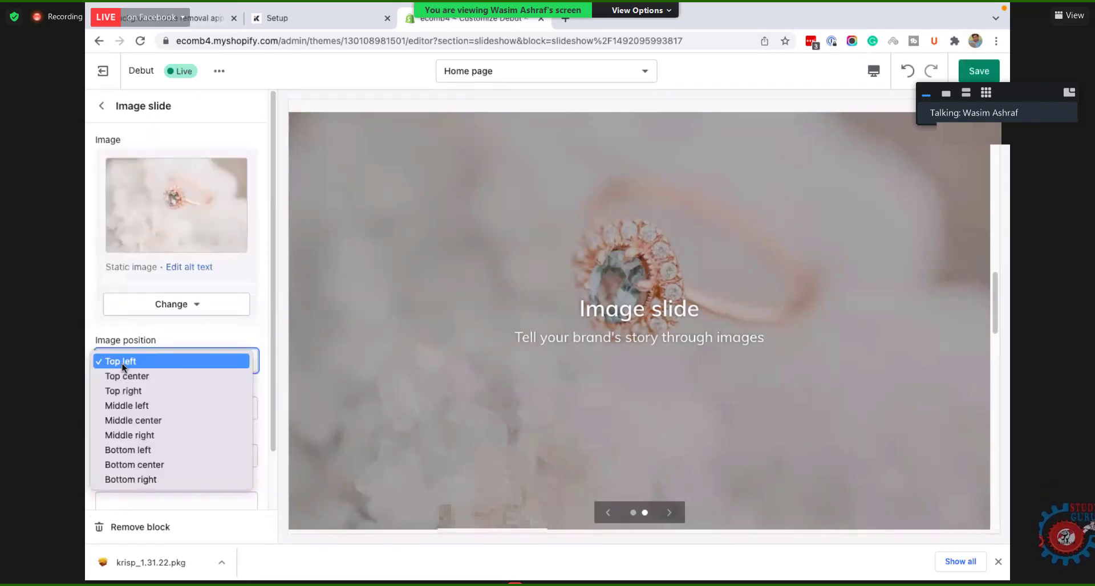
{"action": "left_click", "coordinate": [139, 421]}
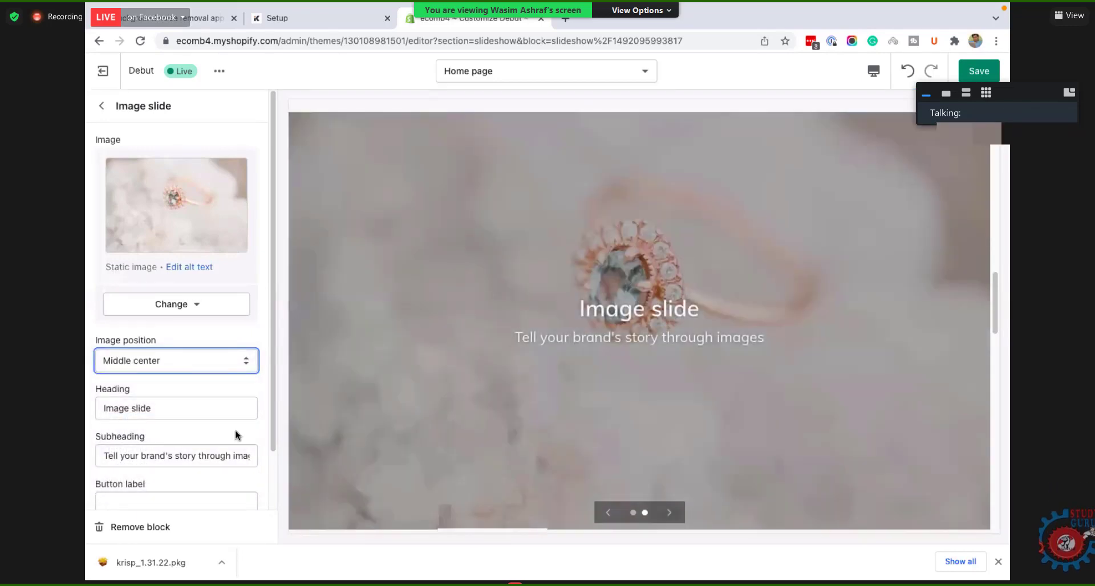
Step: Set the second slide's image position to Bottom center and its heading to "Explore Our Rings Collection"
{"action": "left_click", "coordinate": [149, 361]}
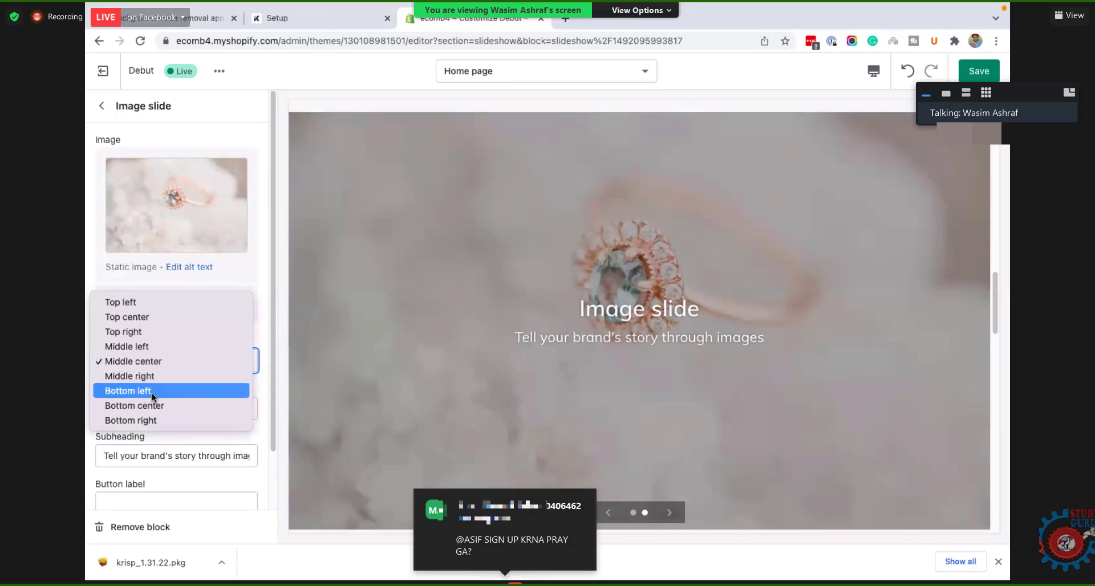
{"action": "left_click", "coordinate": [146, 406]}
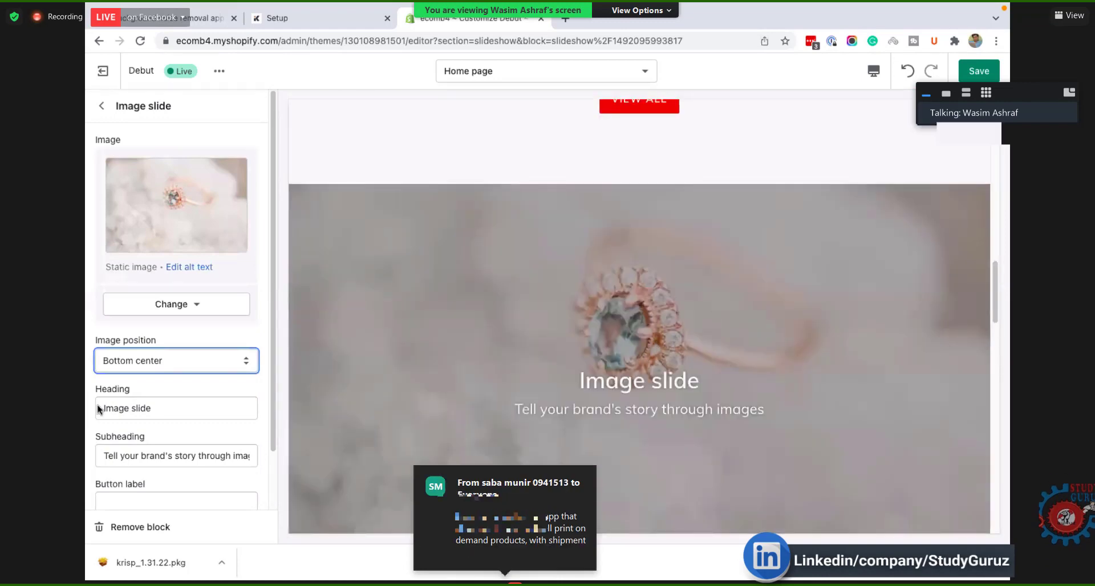
{"action": "scroll", "coordinate": [193, 420], "scroll_direction": "down", "scroll_amount": 2}
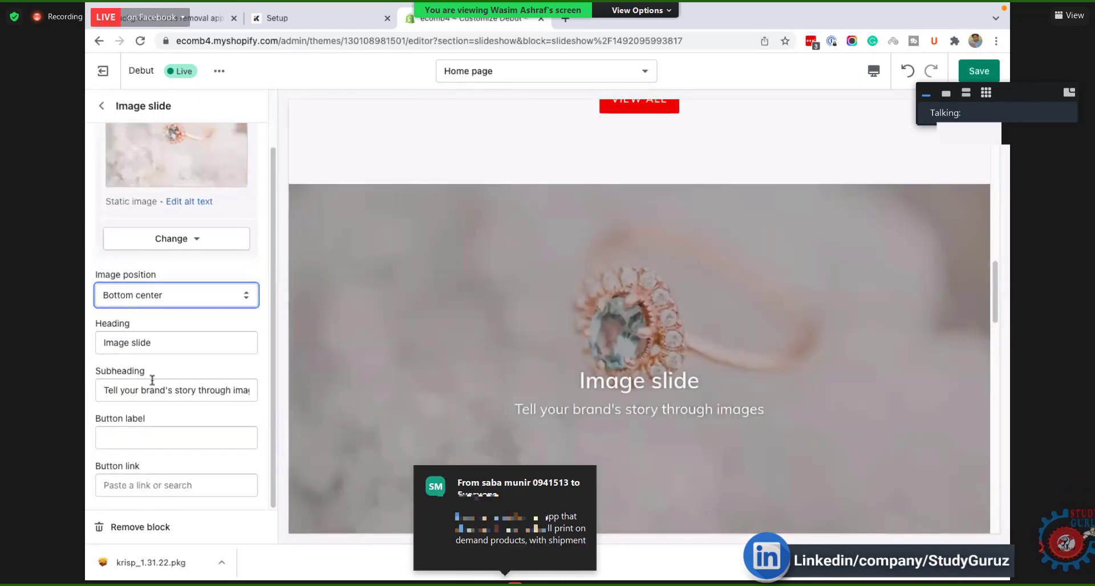
{"action": "triple_click", "coordinate": [172, 343]}
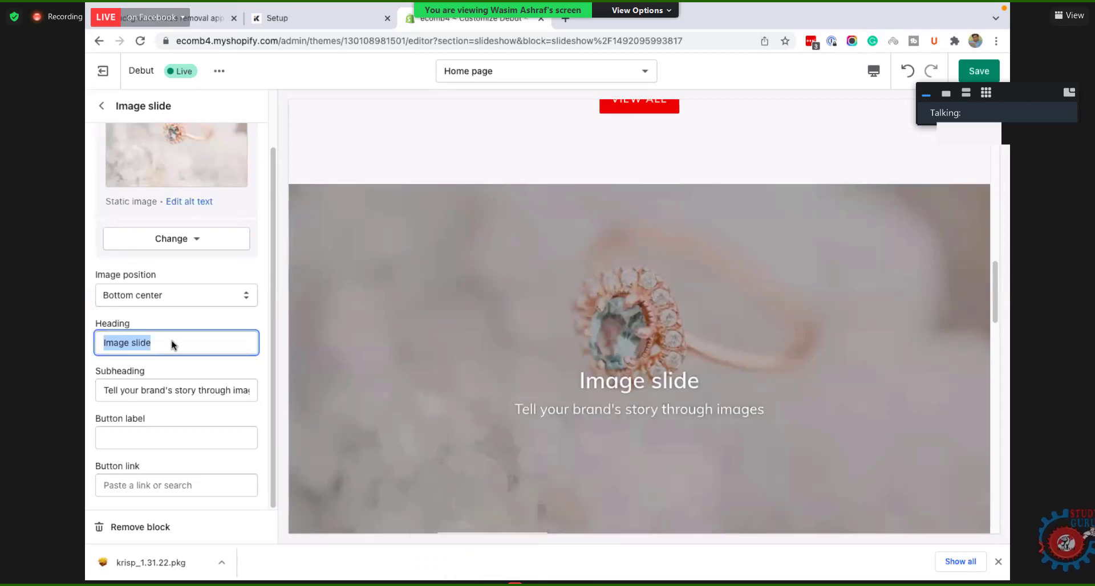
{"action": "type", "text": "Explore"}
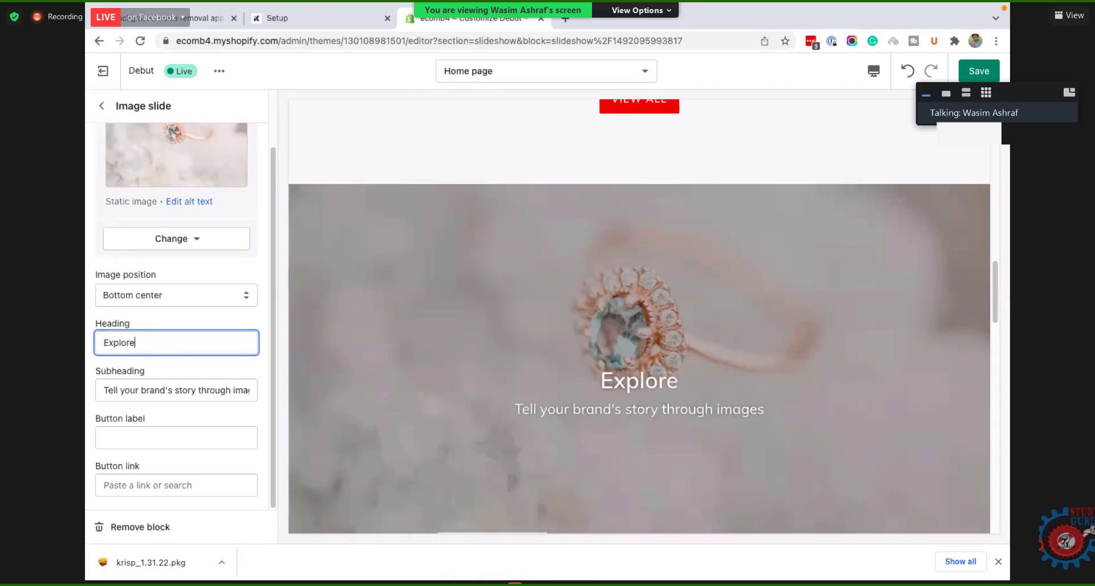
{"action": "type", "text": " Pur"}
{"action": "key", "text": "BackSpace"}
{"action": "key", "text": "BackSpace"}
{"action": "key", "text": "BackSpace"}
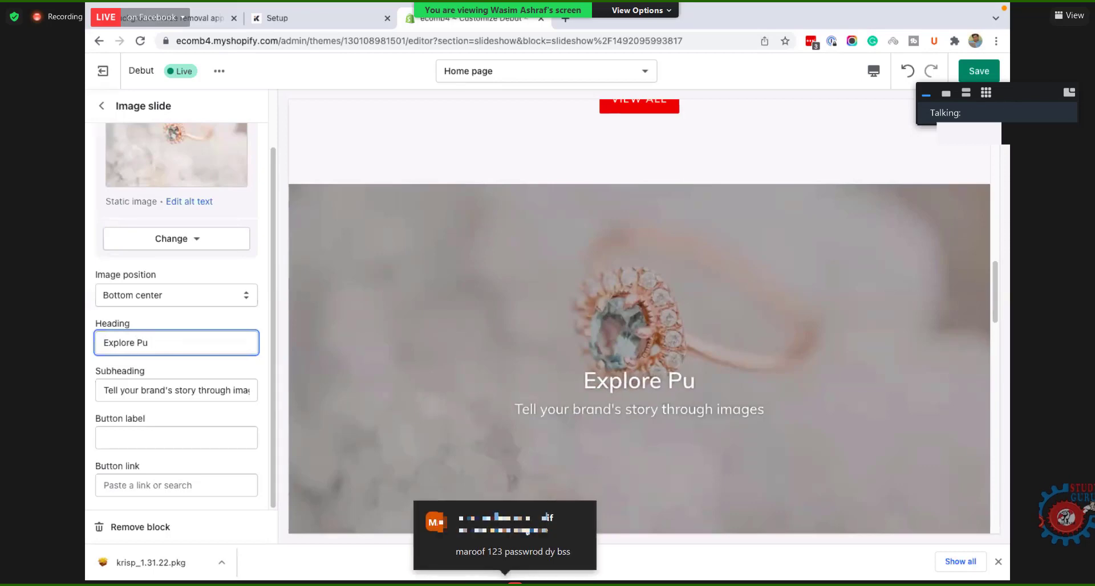
{"action": "type", "text": "Our"}
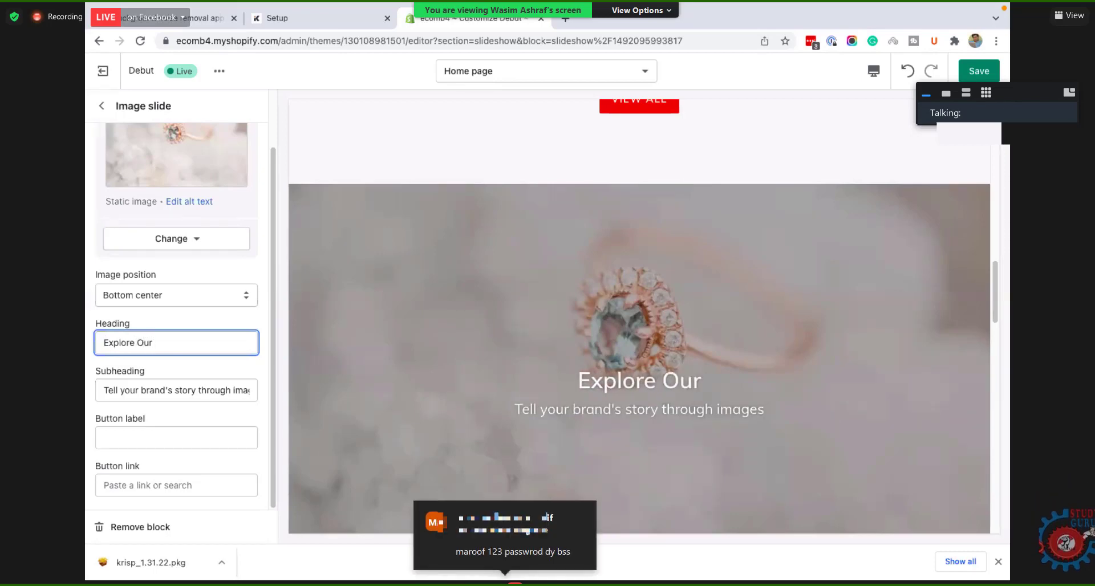
{"action": "type", "text": " Rings C"}
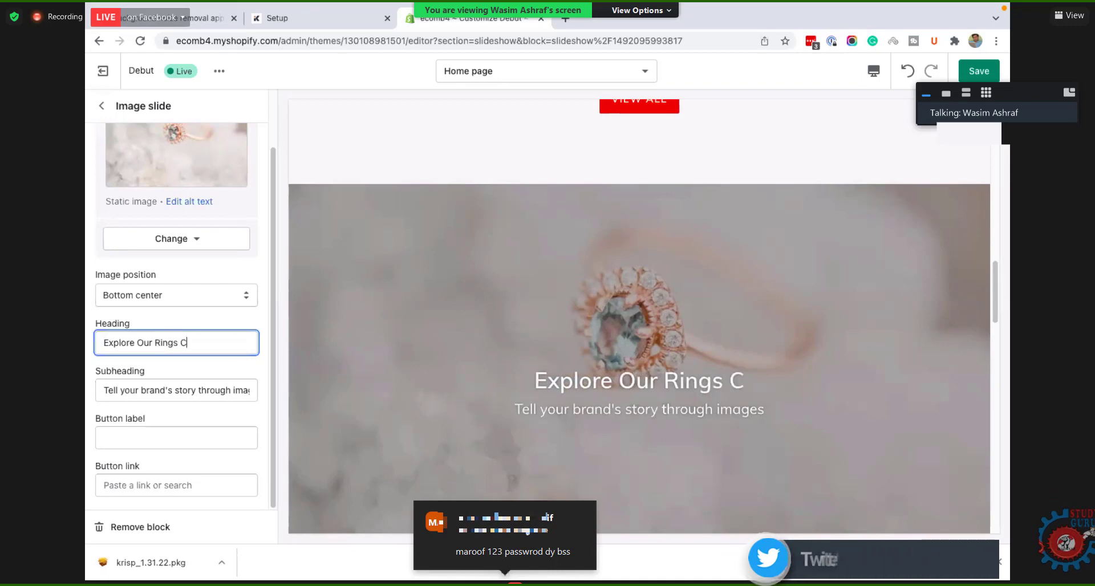
{"action": "type", "text": "ollection"}
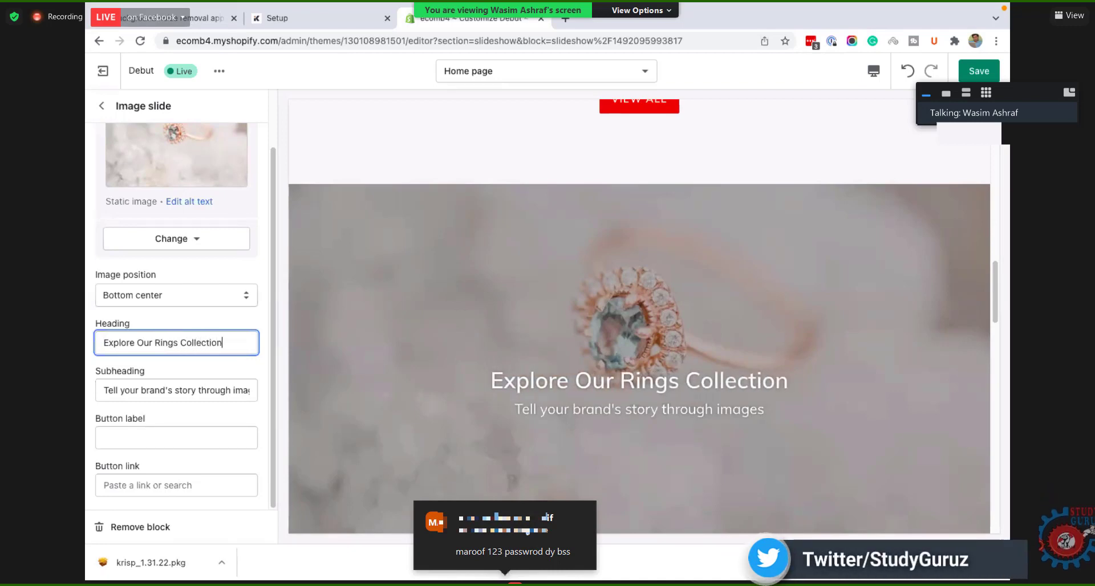
Step: Clear the second slide's subheading text
{"action": "left_click", "coordinate": [172, 390]}
{"action": "key", "text": "ctrl+a"}
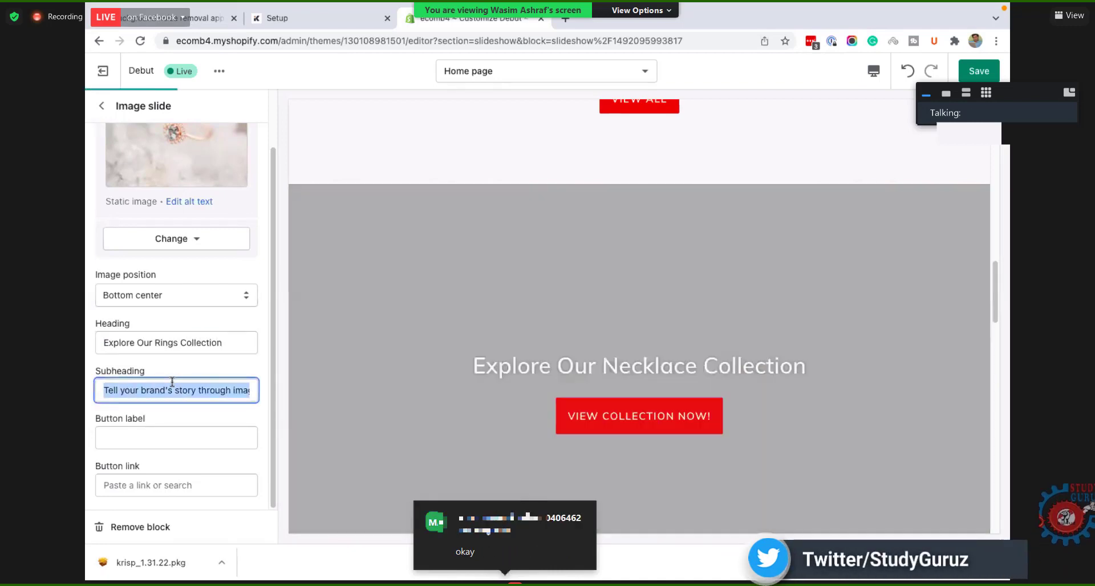
{"action": "key", "text": "BackSpace"}
Step: Set the second slide's button label to "View Products Now!"
{"action": "left_click", "coordinate": [153, 438]}
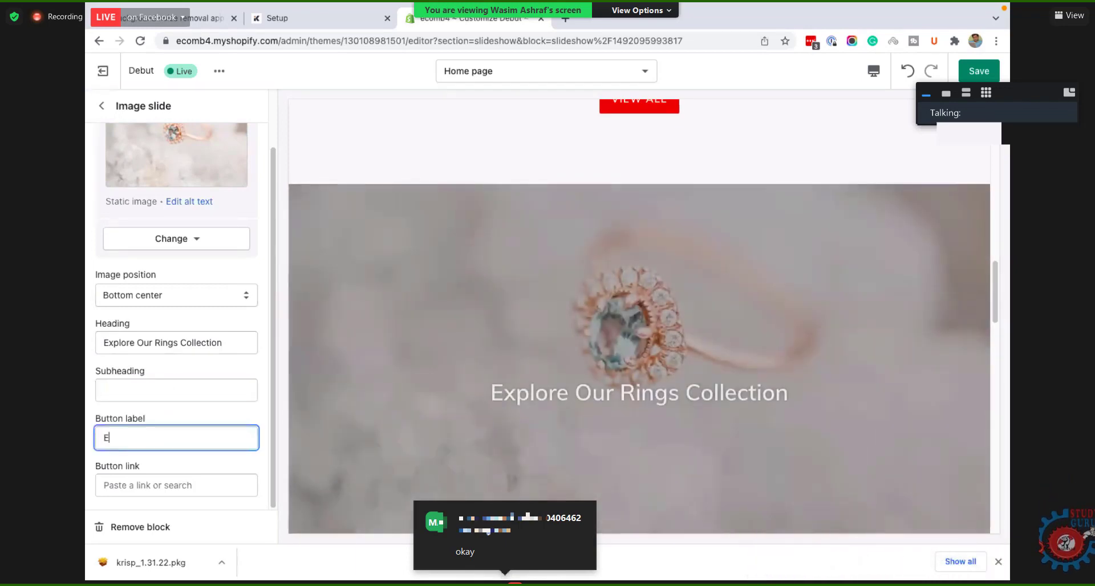
{"action": "type", "text": "view"}
{"action": "key", "text": "BackSpace"}
{"action": "key", "text": "BackSpace"}
{"action": "key", "text": "BackSpace"}
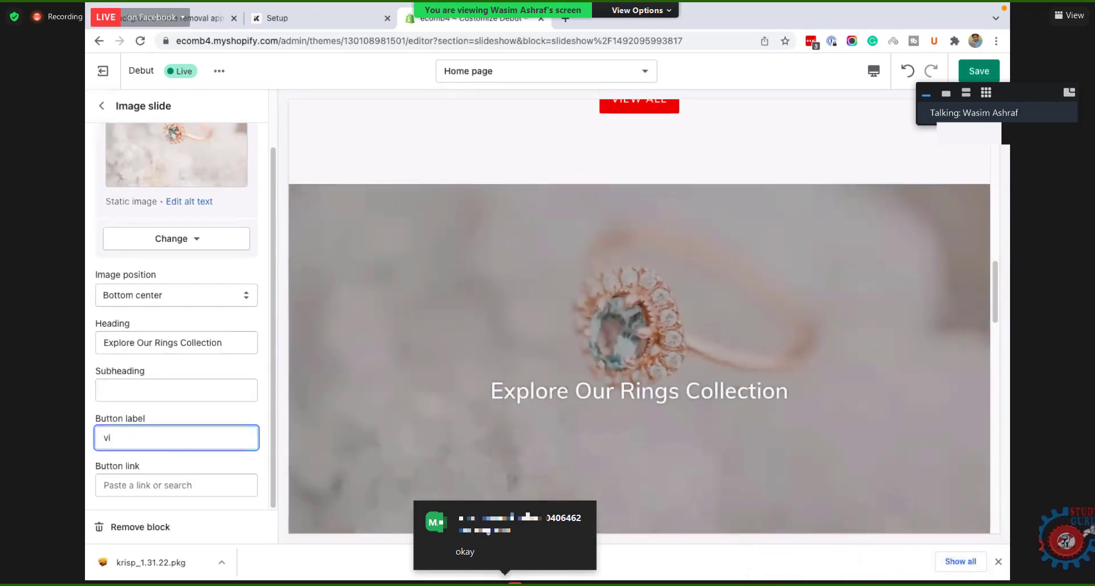
{"action": "type", "text": "iew "}
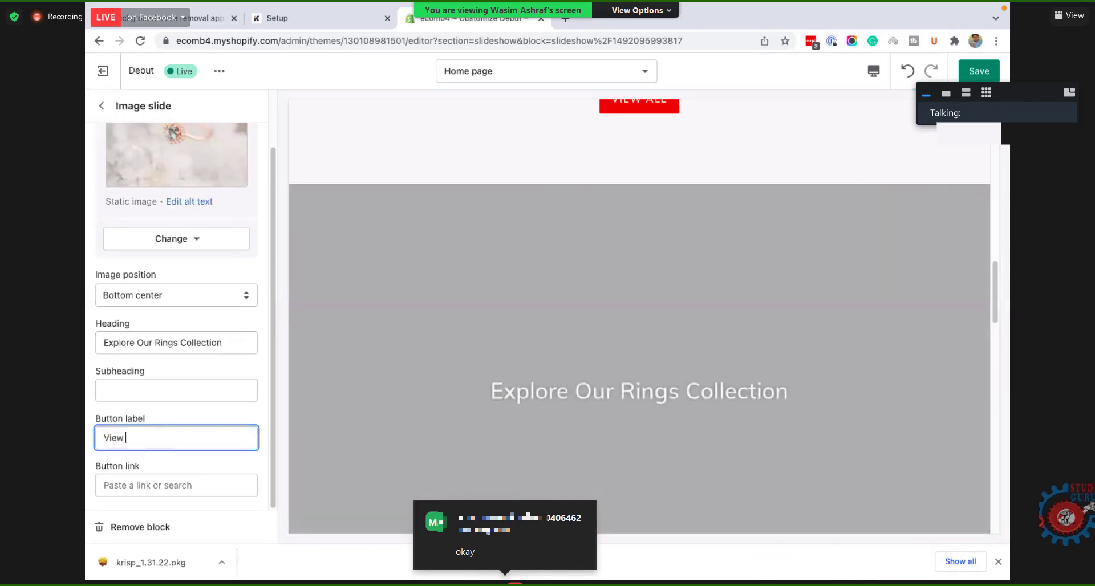
{"action": "type", "text": "products Now"}
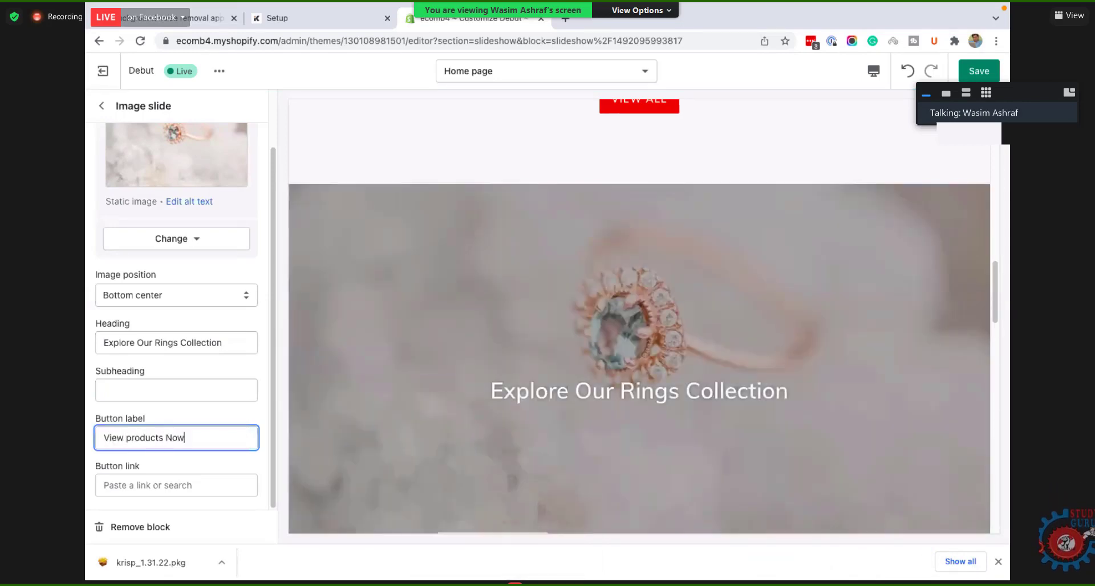
{"action": "type", "text": "!"}
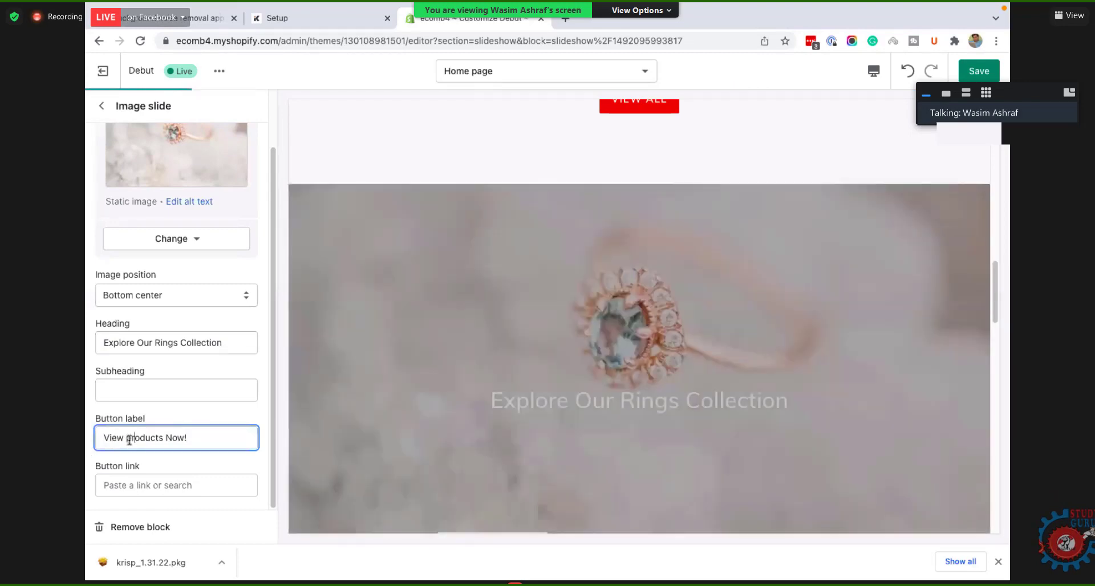
{"action": "left_click", "coordinate": [132, 438]}
{"action": "key", "text": "BackSpace"}
{"action": "type", "text": "P"}
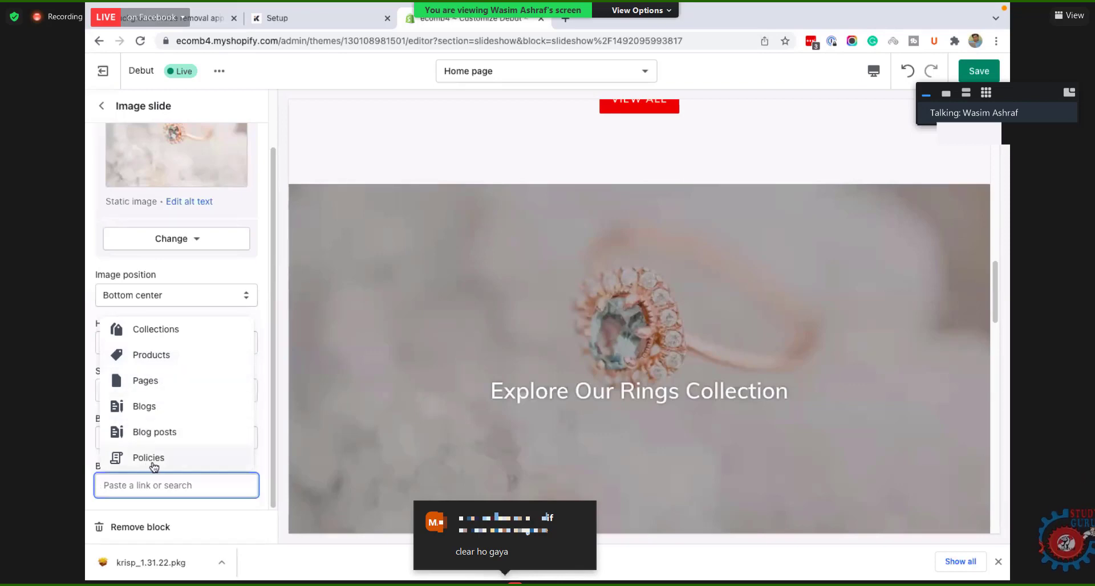
Step: Link the second slide's button to the Rings collection
{"action": "left_click", "coordinate": [169, 336]}
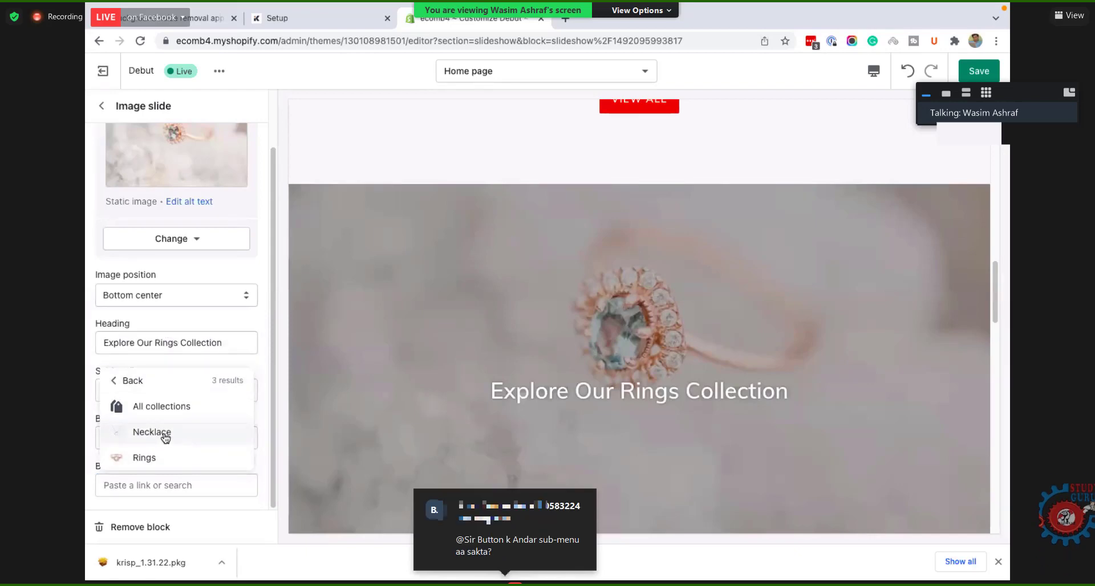
{"action": "left_click", "coordinate": [164, 464]}
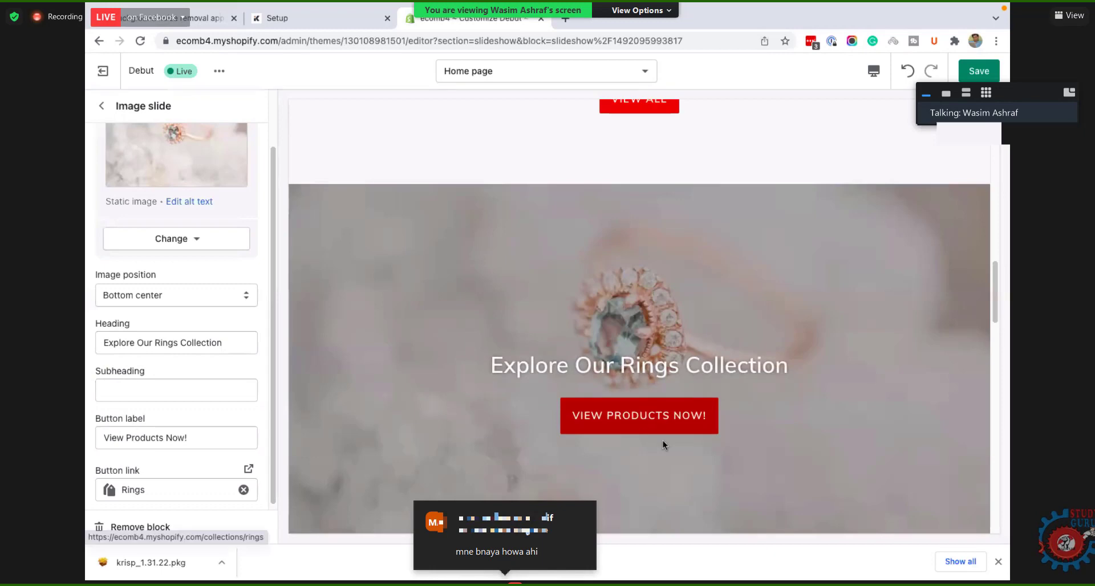
Step: Check the finished ring slide in the preview and flip through the slideshow's slides
{"action": "scroll", "coordinate": [650, 399], "scroll_direction": "down", "scroll_amount": 3}
{"action": "scroll", "coordinate": [635, 285], "scroll_direction": "up", "scroll_amount": 1}
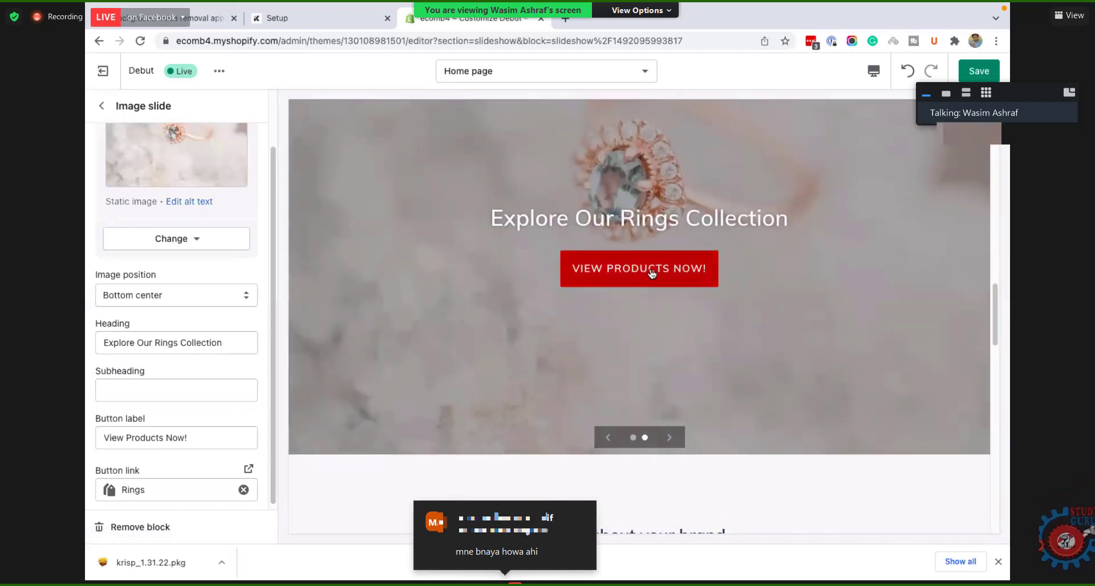
{"action": "scroll", "coordinate": [649, 288], "scroll_direction": "up", "scroll_amount": 1}
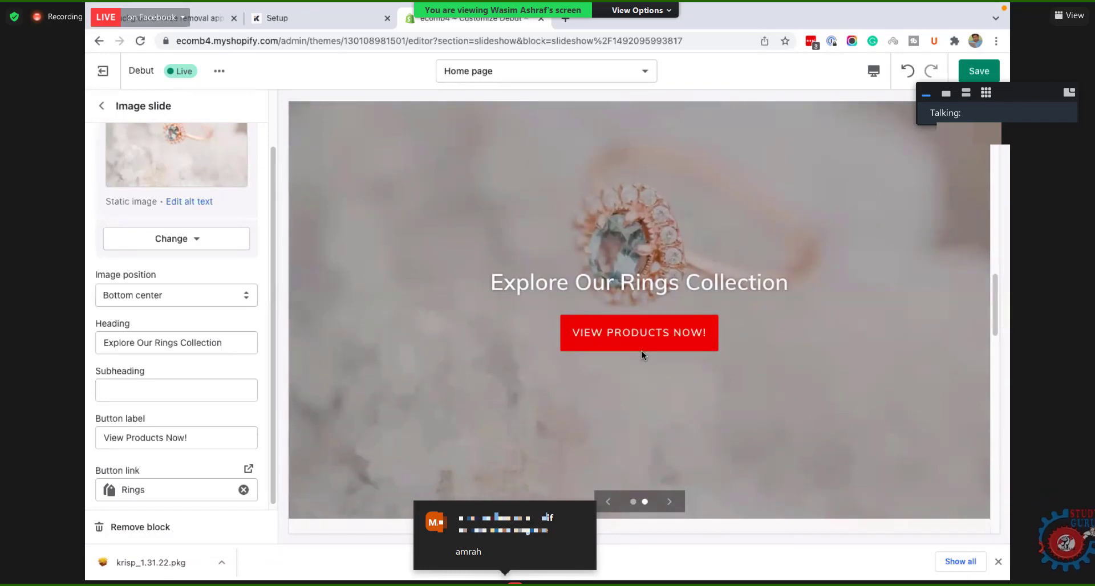
{"action": "scroll", "coordinate": [641, 352], "scroll_direction": "up", "scroll_amount": 3}
{"action": "scroll", "coordinate": [641, 353], "scroll_direction": "down", "scroll_amount": 4}
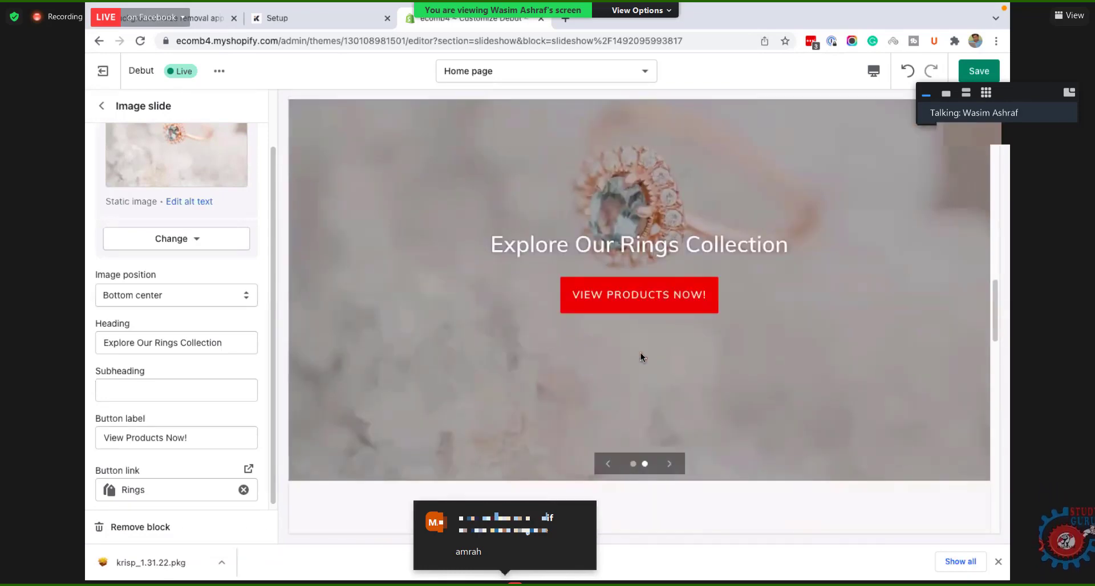
{"action": "left_click", "coordinate": [672, 465]}
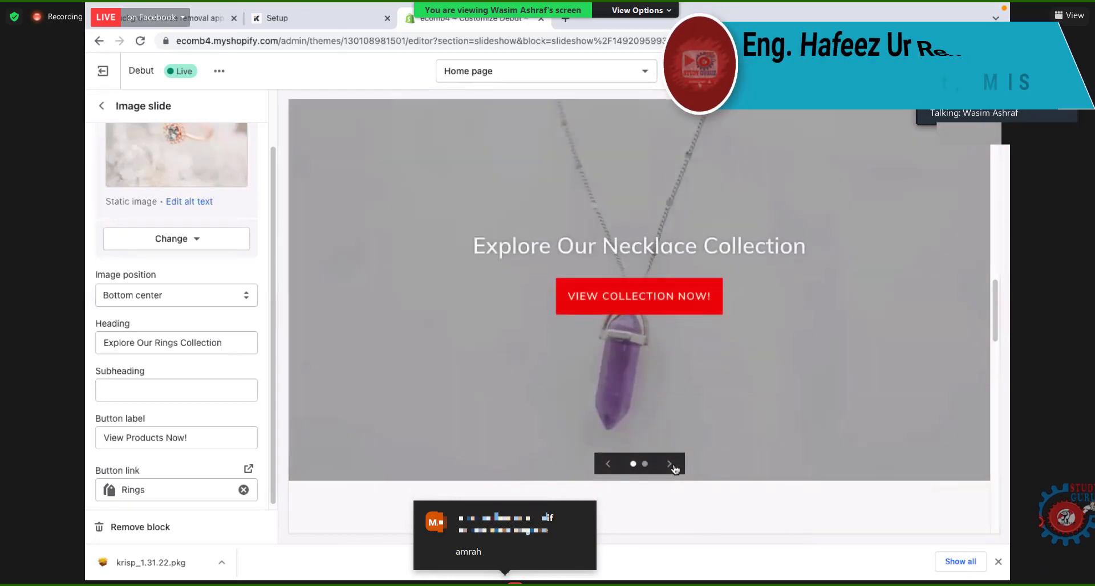
{"action": "left_click", "coordinate": [671, 466]}
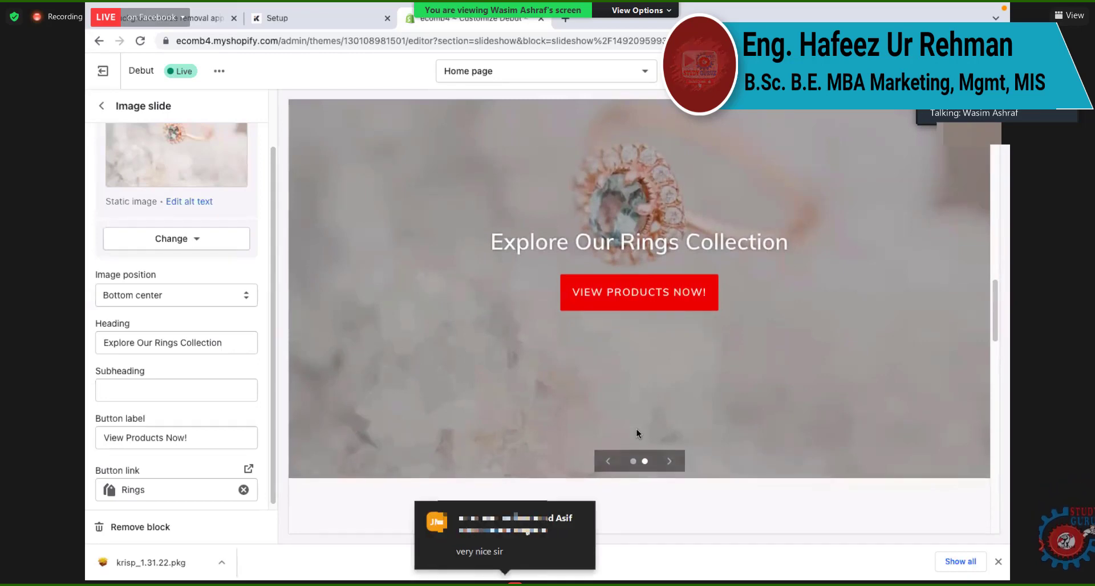
Step: Return to the home page's section list and advance the previewed slideshow through both slides again
{"action": "scroll", "coordinate": [212, 385], "scroll_direction": "up", "scroll_amount": 3}
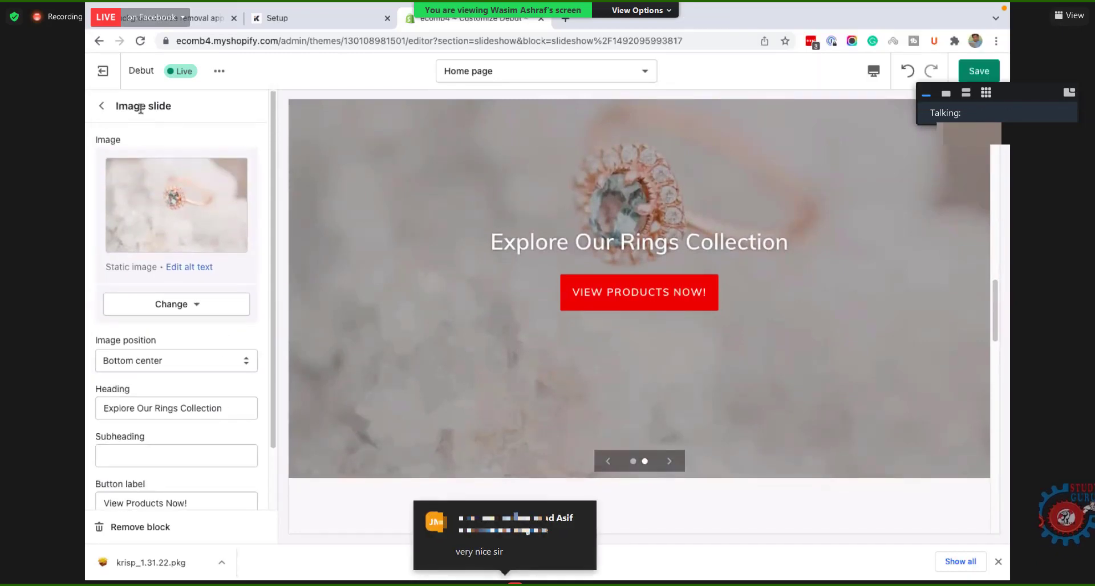
{"action": "left_click", "coordinate": [101, 108]}
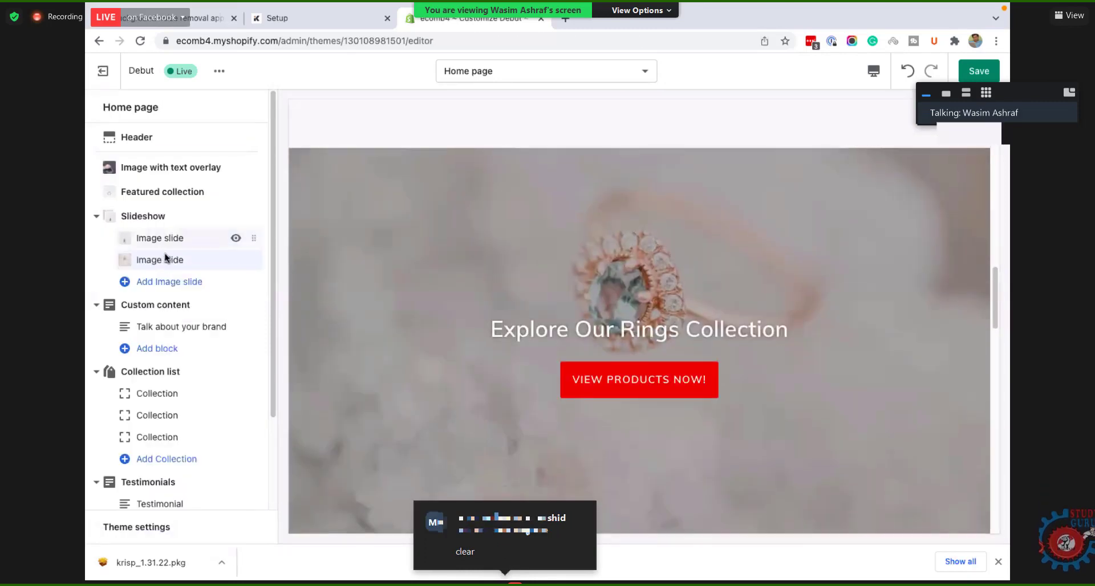
{"action": "scroll", "coordinate": [670, 464], "scroll_direction": "down", "scroll_amount": 2}
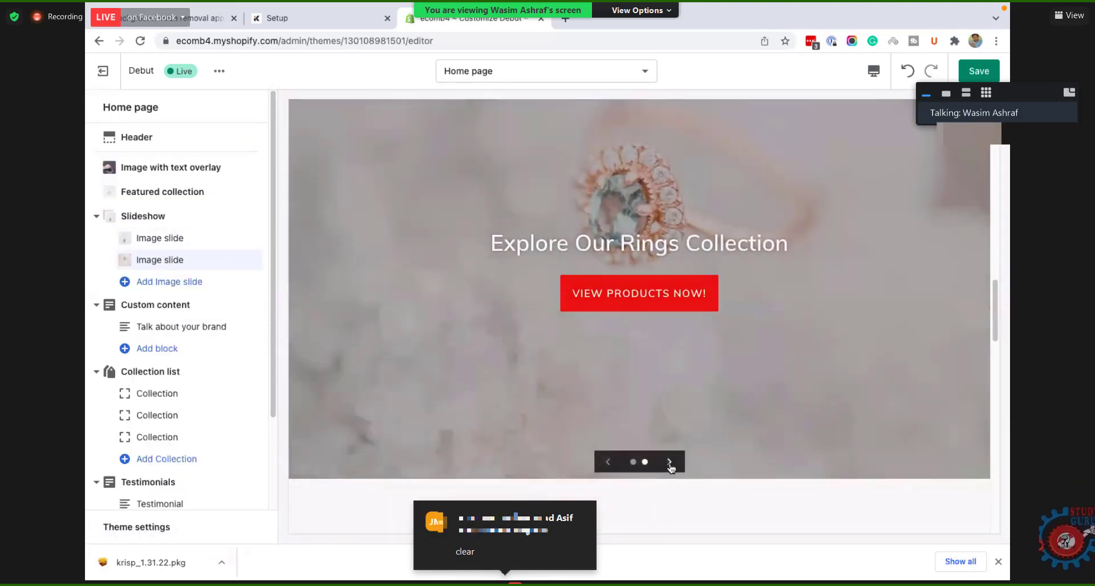
{"action": "left_click", "coordinate": [670, 463]}
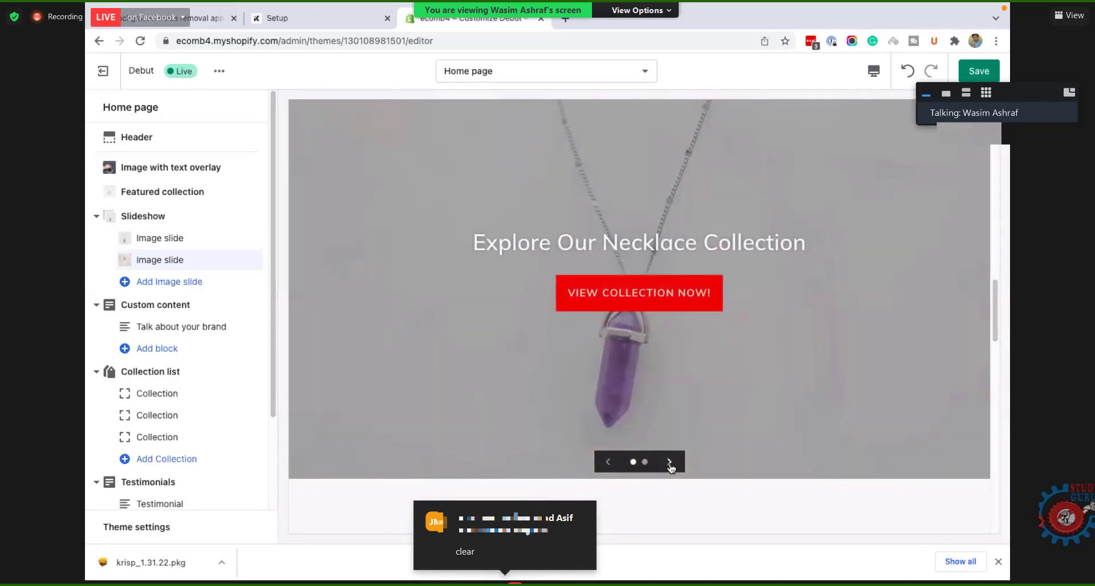
{"action": "left_click", "coordinate": [670, 463]}
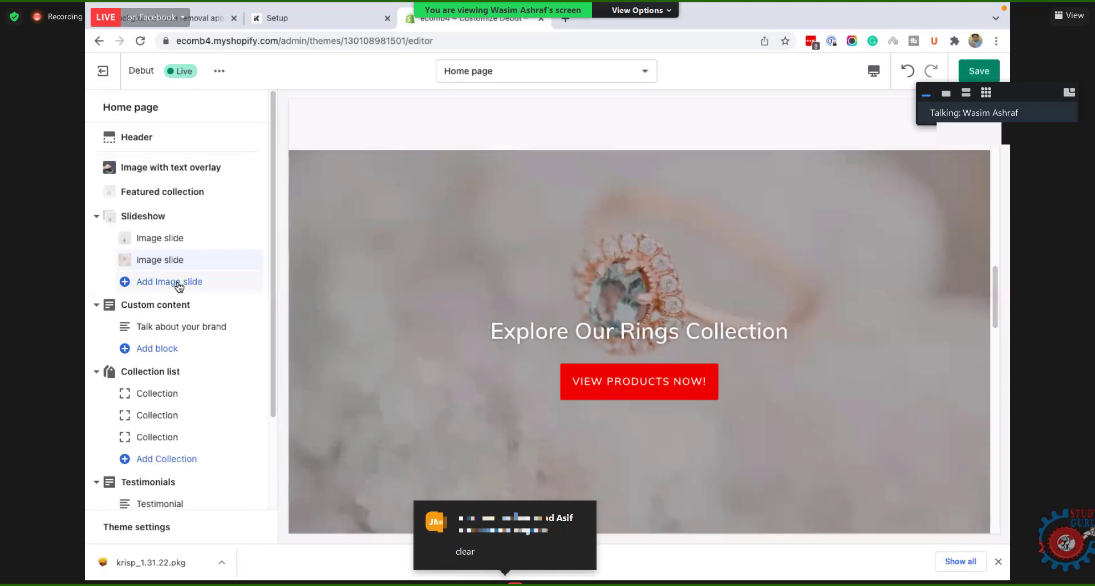
Step: Review the home page preview around the slideshow, including the featured products, brand text, collection list and header banner
{"action": "scroll", "coordinate": [615, 390], "scroll_direction": "down", "scroll_amount": 1}
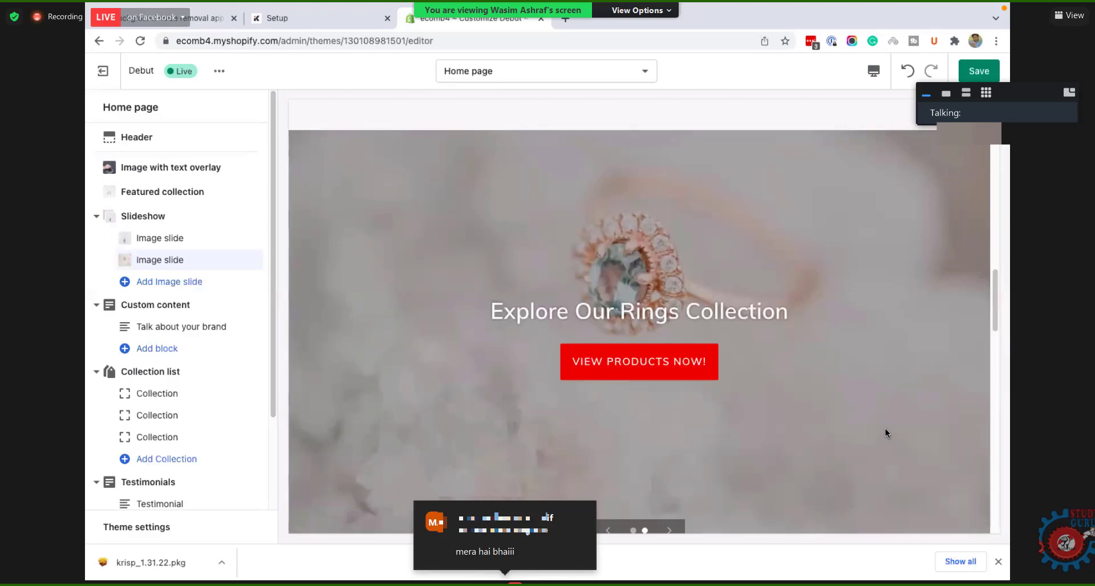
{"action": "scroll", "coordinate": [624, 437], "scroll_direction": "down", "scroll_amount": 2}
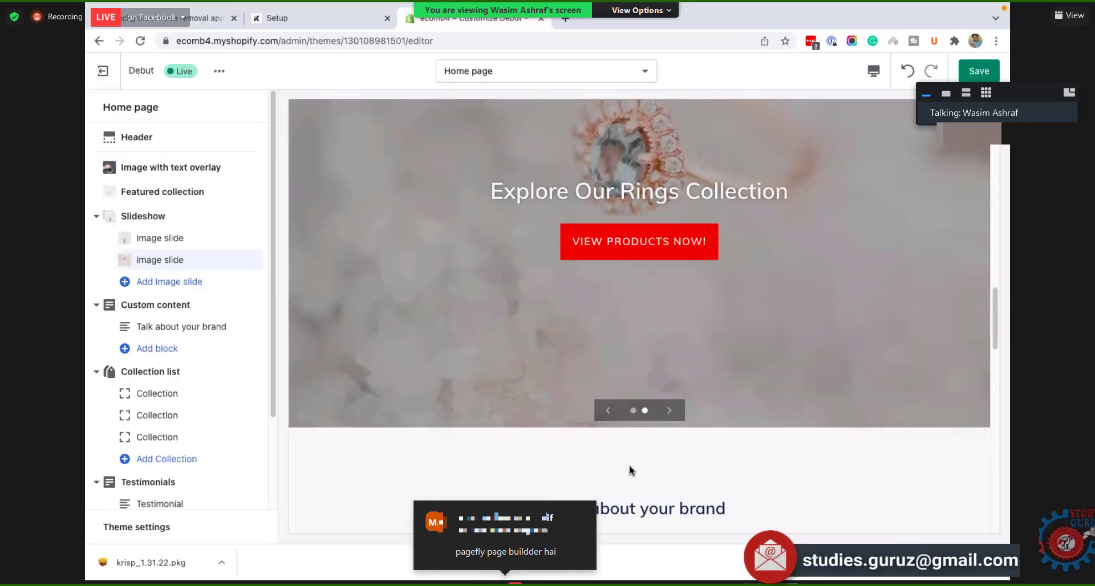
{"action": "scroll", "coordinate": [534, 440], "scroll_direction": "up", "scroll_amount": 10}
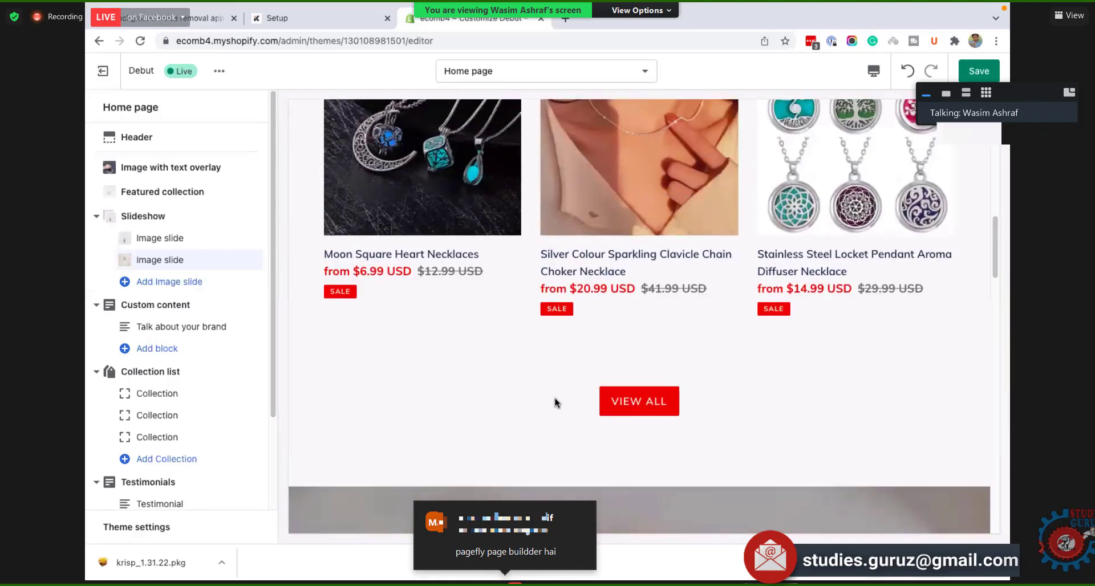
{"action": "scroll", "coordinate": [552, 411], "scroll_direction": "down", "scroll_amount": 15}
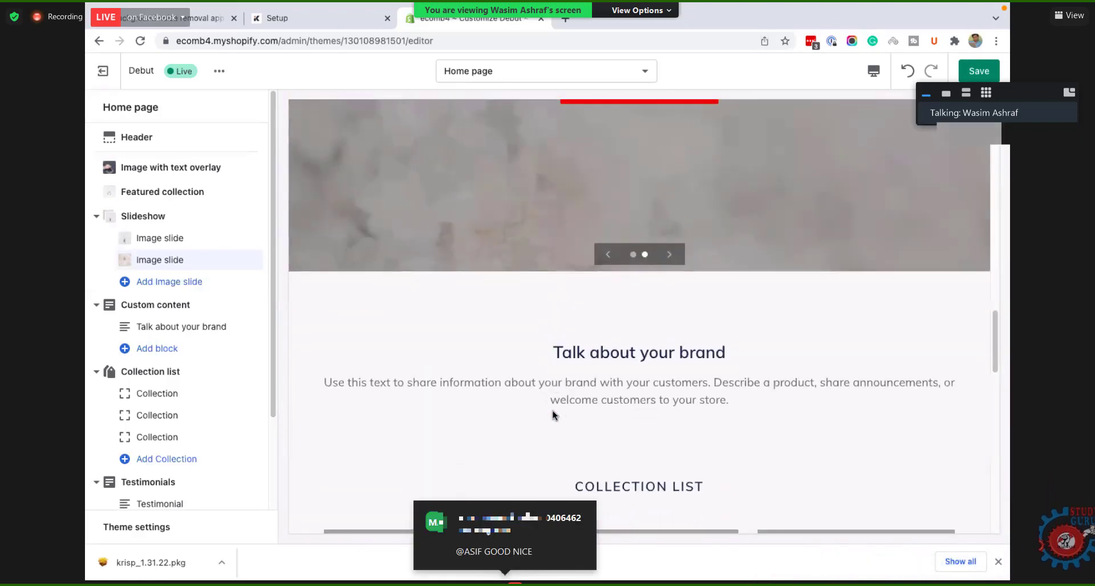
{"action": "scroll", "coordinate": [555, 419], "scroll_direction": "down", "scroll_amount": 4}
{"action": "scroll", "coordinate": [556, 420], "scroll_direction": "up", "scroll_amount": 10}
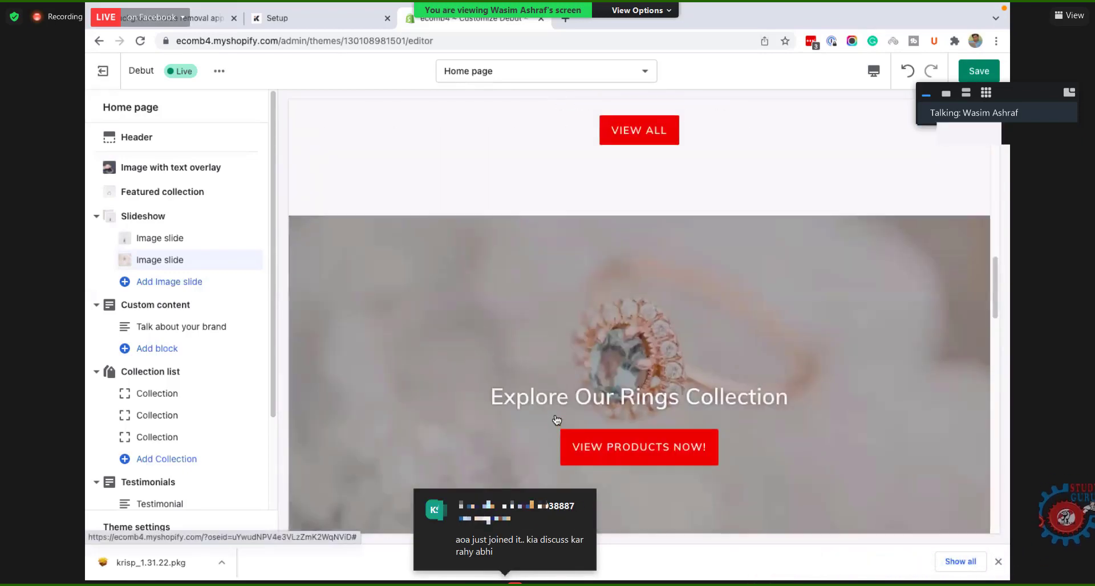
{"action": "scroll", "coordinate": [555, 415], "scroll_direction": "down", "scroll_amount": 6}
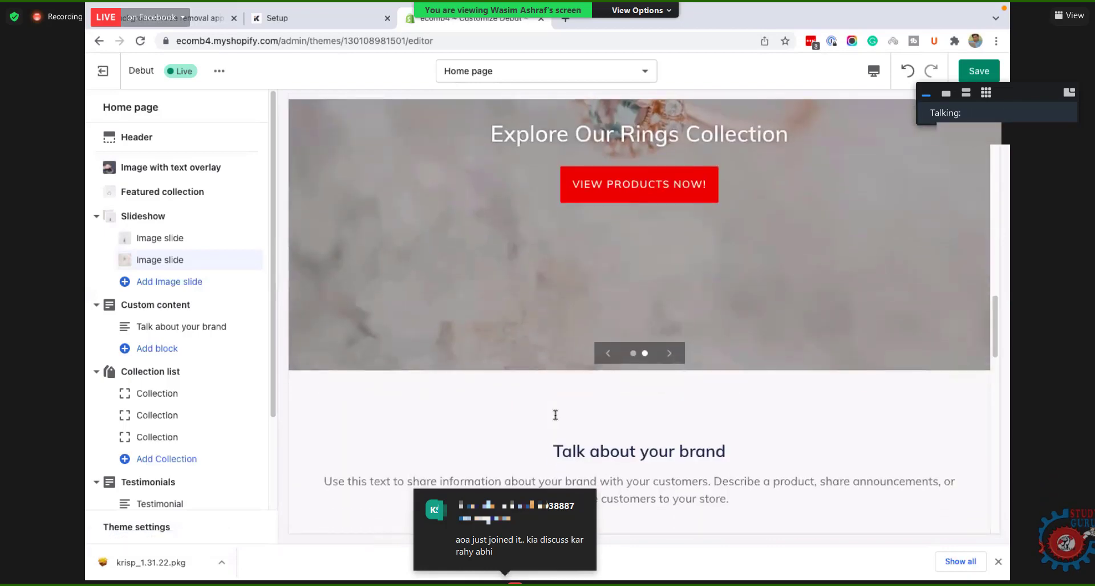
{"action": "scroll", "coordinate": [555, 416], "scroll_direction": "up", "scroll_amount": 10}
{"action": "scroll", "coordinate": [555, 415], "scroll_direction": "up", "scroll_amount": 3}
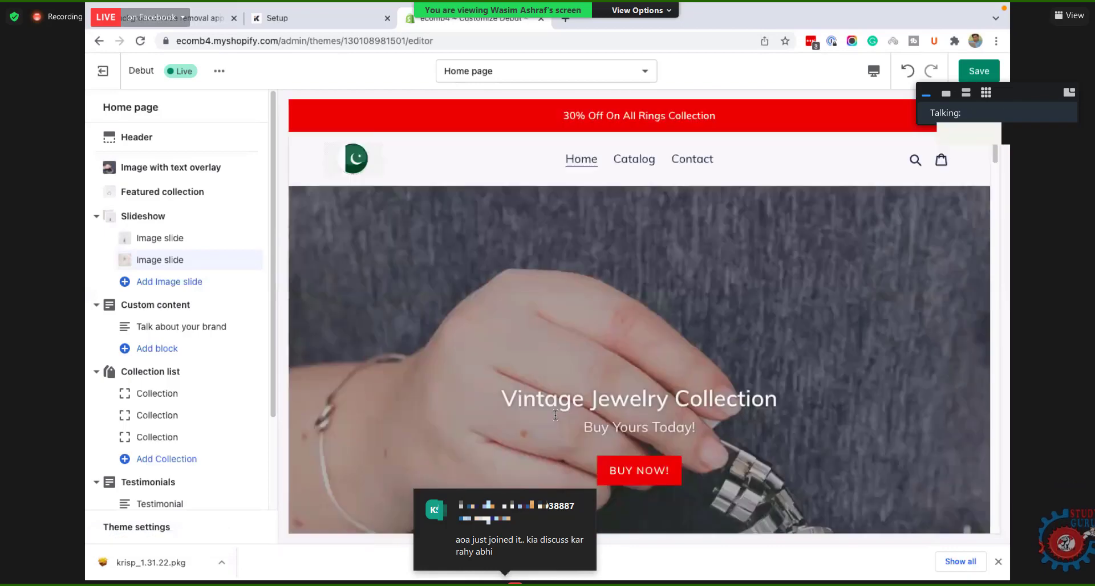
Step: Review the home page preview from the announcement bar and header banner through the necklace products, slideshow, brand text and collection list
{"action": "scroll", "coordinate": [555, 415], "scroll_direction": "down", "scroll_amount": 12}
{"action": "scroll", "coordinate": [555, 415], "scroll_direction": "down", "scroll_amount": 5}
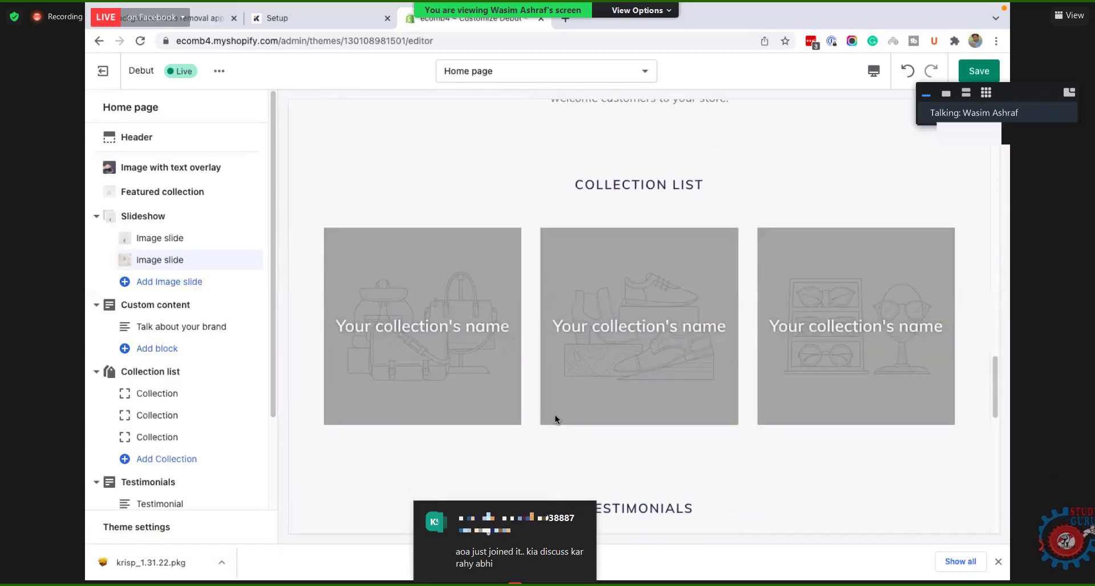
{"action": "scroll", "coordinate": [555, 414], "scroll_direction": "up", "scroll_amount": 10}
{"action": "scroll", "coordinate": [553, 415], "scroll_direction": "up", "scroll_amount": 8}
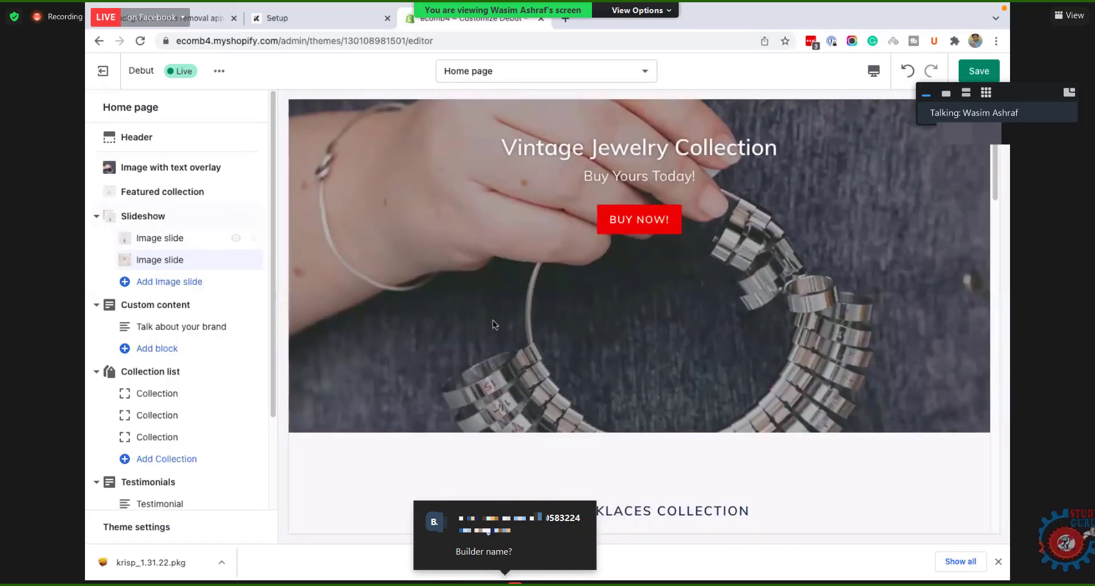
{"action": "scroll", "coordinate": [551, 351], "scroll_direction": "down", "scroll_amount": 10}
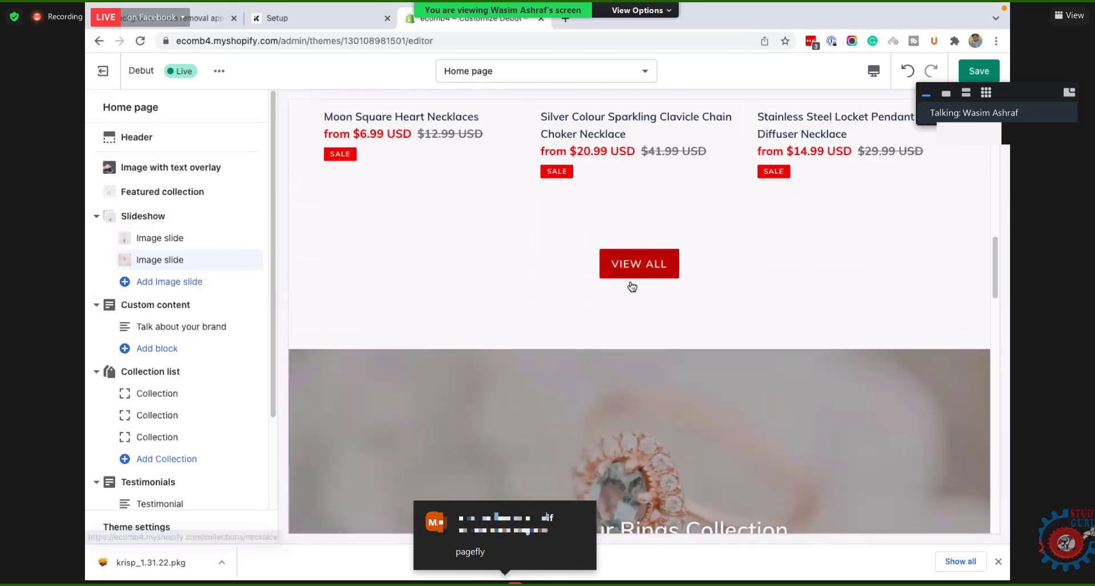
{"action": "scroll", "coordinate": [632, 286], "scroll_direction": "down", "scroll_amount": 7}
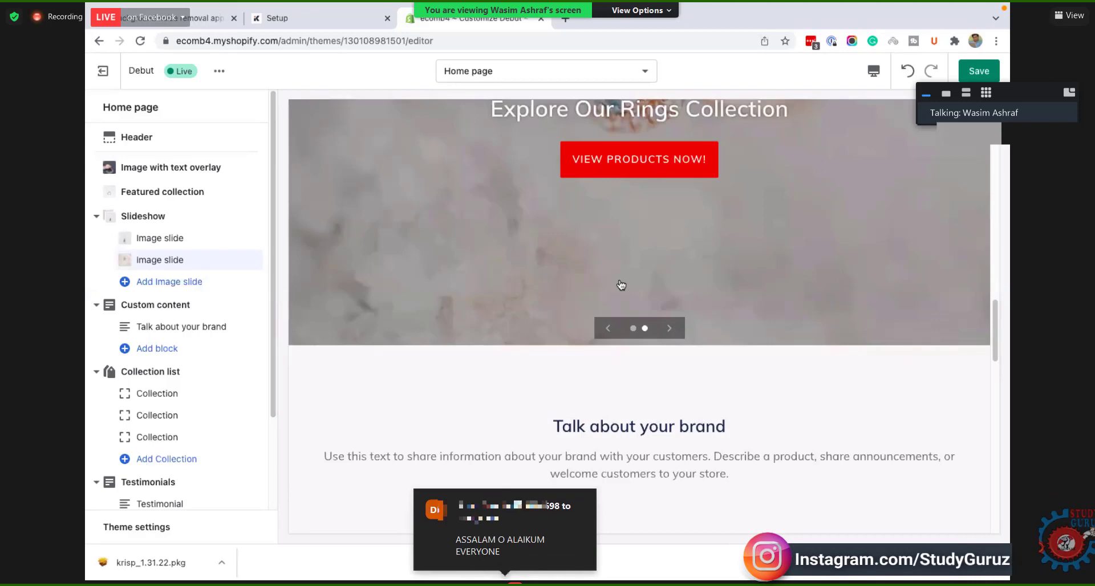
{"action": "scroll", "coordinate": [684, 362], "scroll_direction": "down", "scroll_amount": 1}
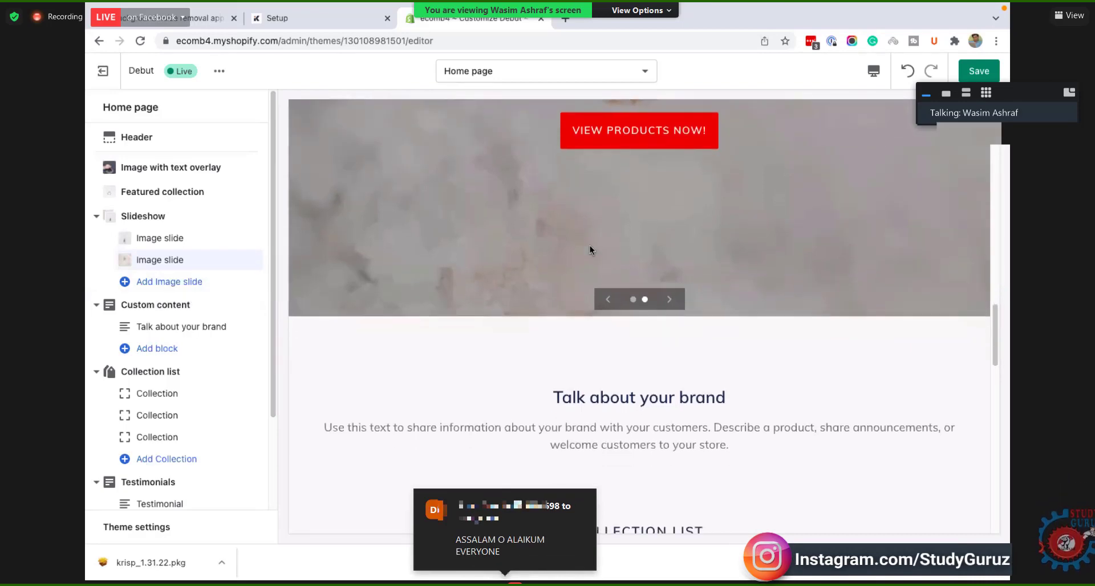
{"action": "scroll", "coordinate": [611, 258], "scroll_direction": "up", "scroll_amount": 3}
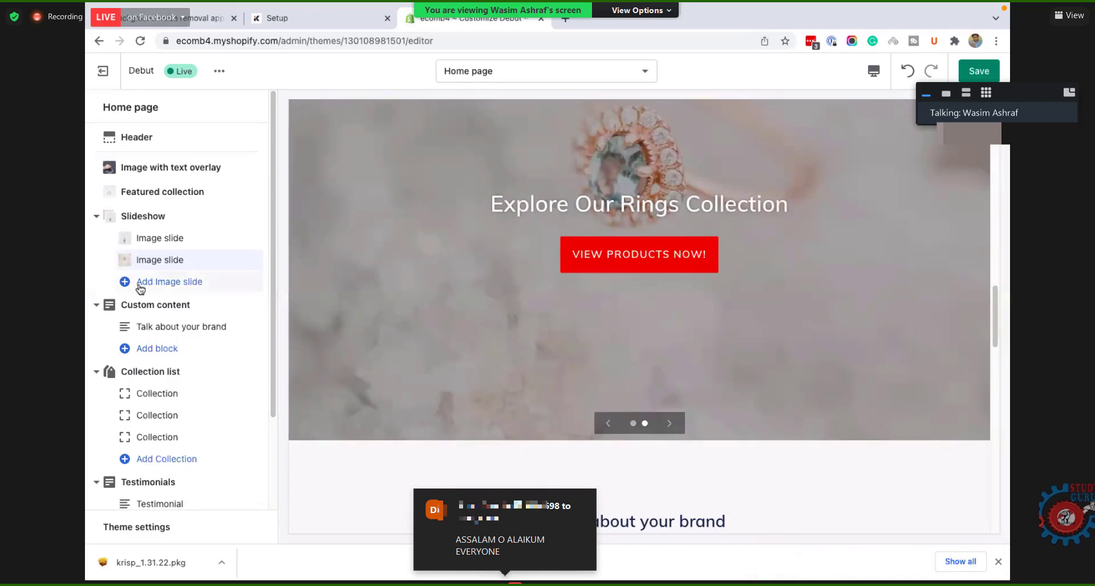
{"action": "scroll", "coordinate": [565, 318], "scroll_direction": "down", "scroll_amount": 3}
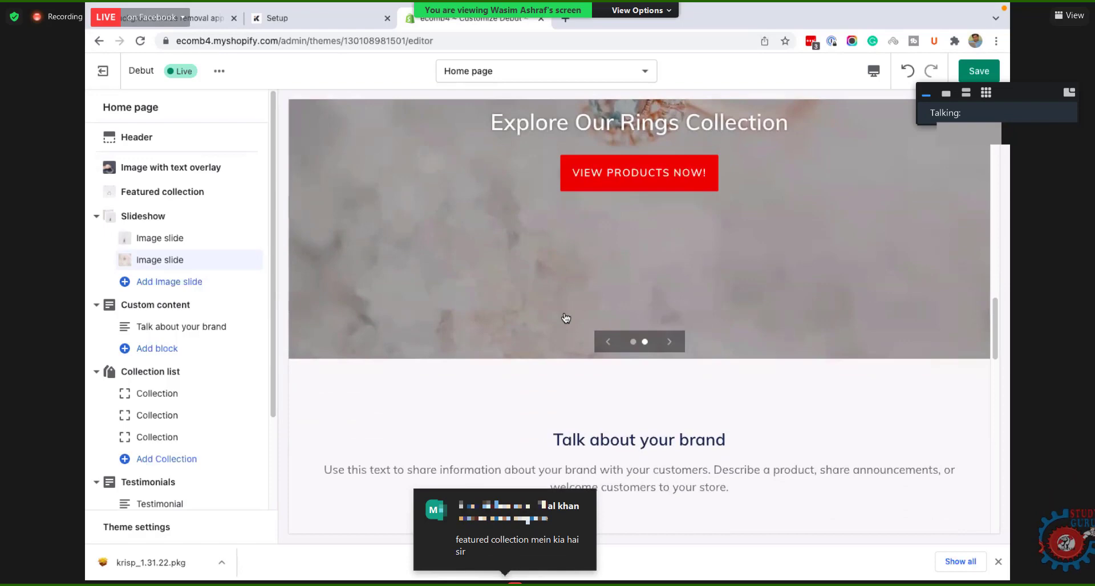
{"action": "scroll", "coordinate": [565, 318], "scroll_direction": "up", "scroll_amount": 5}
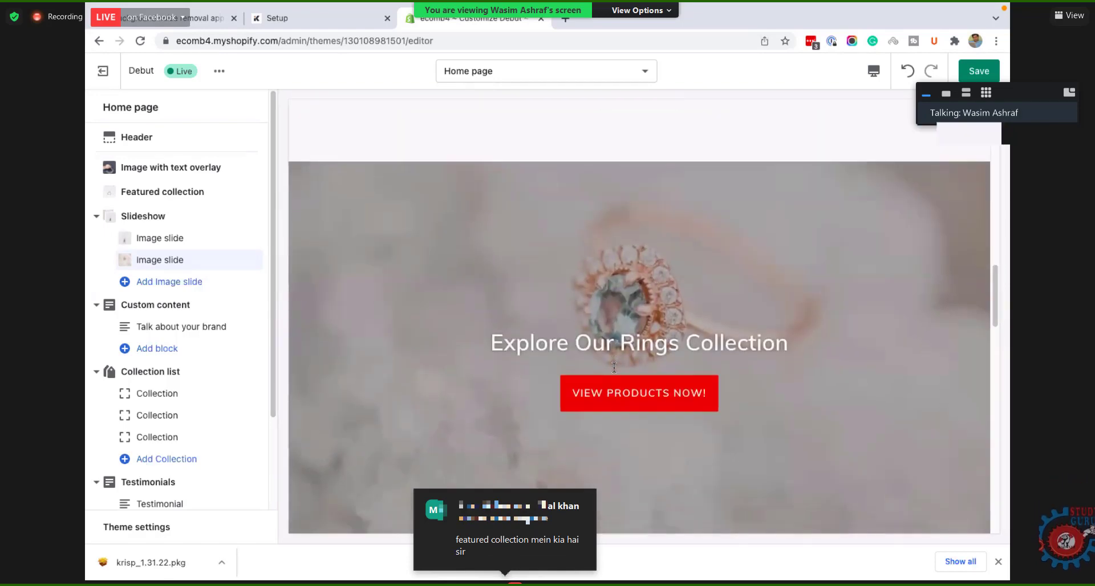
Step: Open the second image slide's settings, check its button label against the previewed button, and return to the section list
{"action": "left_click", "coordinate": [158, 259]}
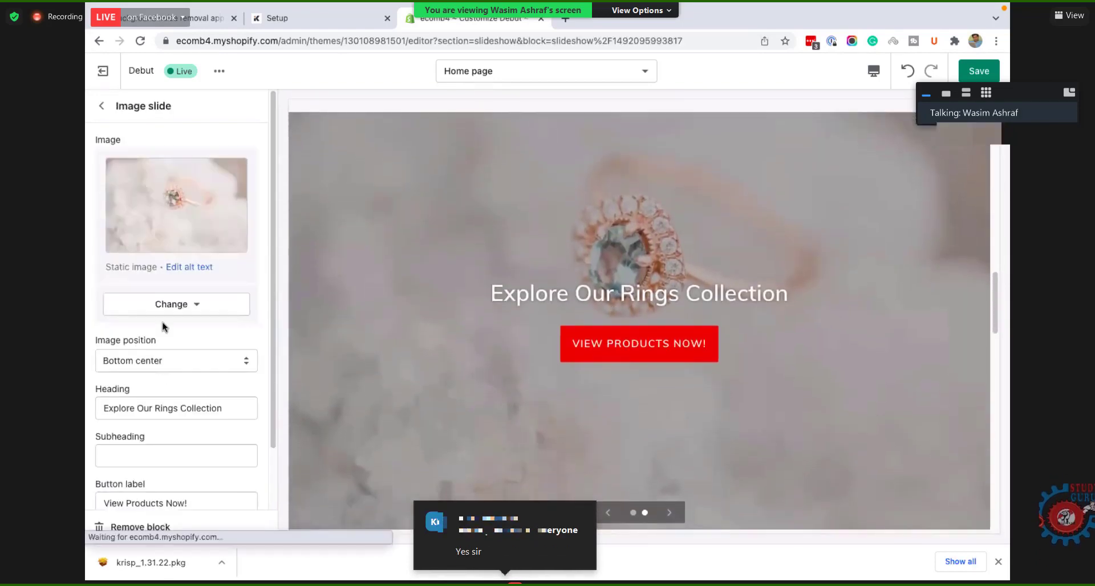
{"action": "scroll", "coordinate": [163, 323], "scroll_direction": "down", "scroll_amount": 2}
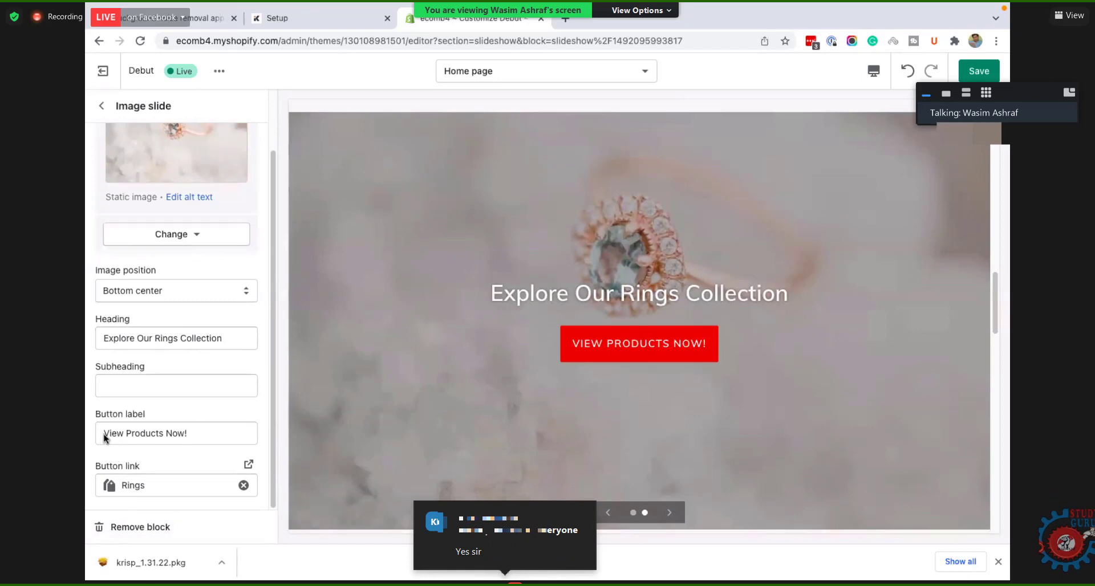
{"action": "left_click_drag", "start_coordinate": [104, 434], "coordinate": [233, 440]}
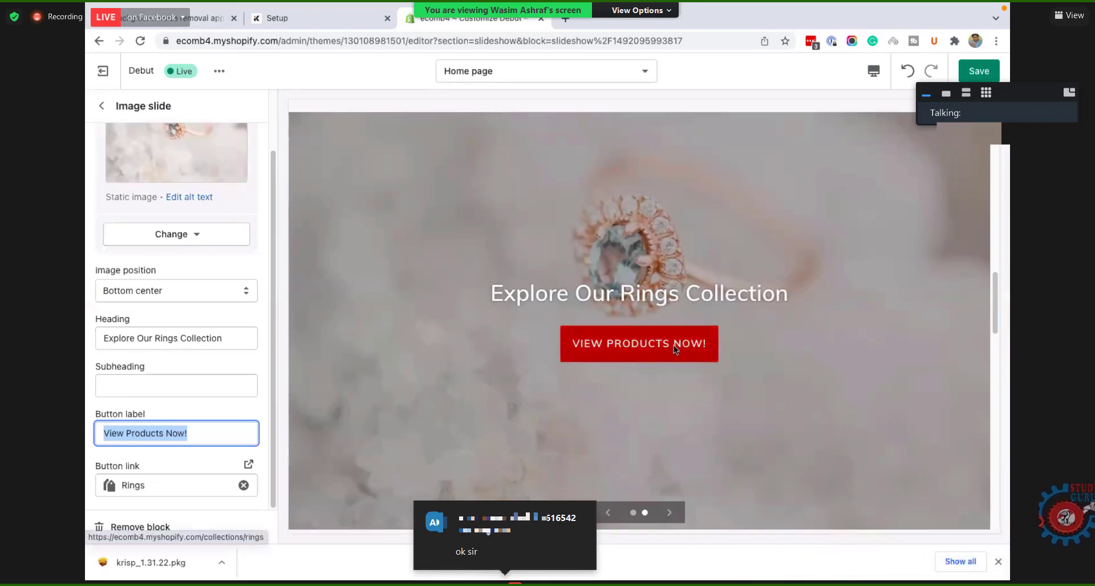
{"action": "left_click", "coordinate": [103, 107]}
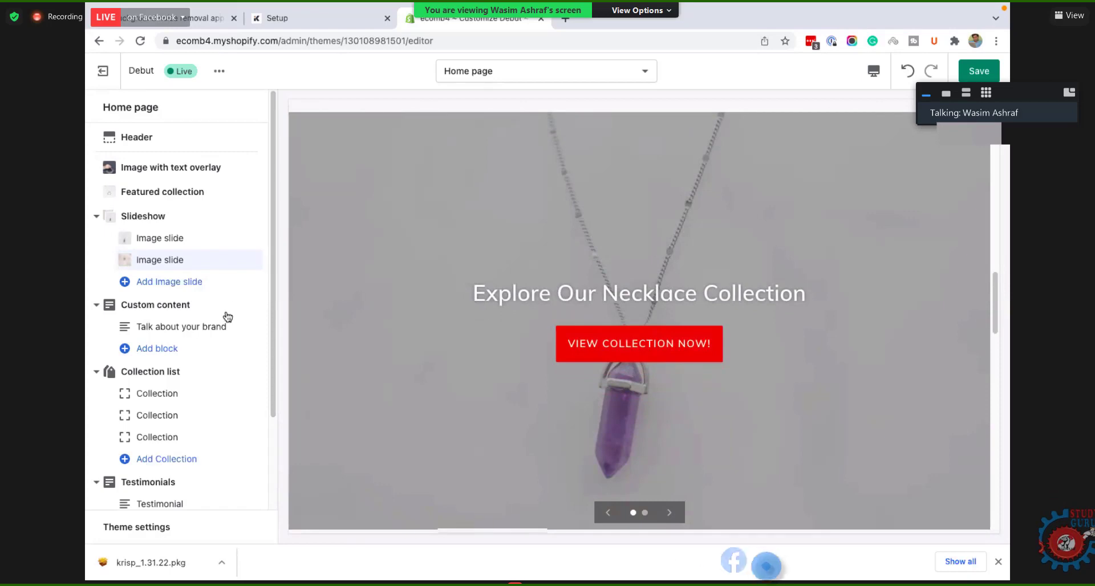
Step: Examine the previewed page from the necklaces collection past the slideshow to the brand text section
{"action": "scroll", "coordinate": [459, 345], "scroll_direction": "up", "scroll_amount": 10}
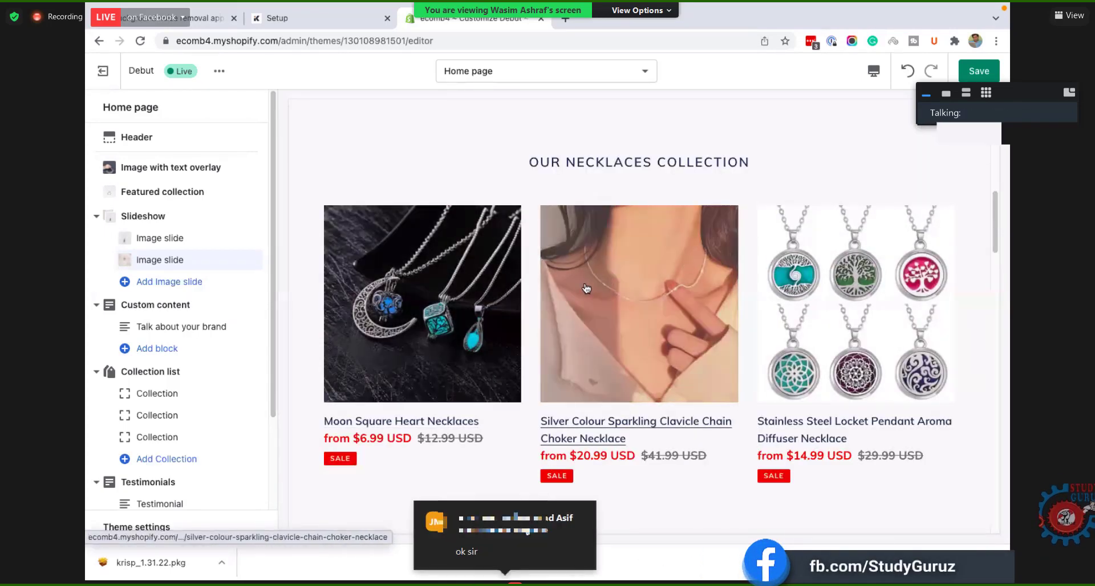
{"action": "scroll", "coordinate": [586, 288], "scroll_direction": "down", "scroll_amount": 3}
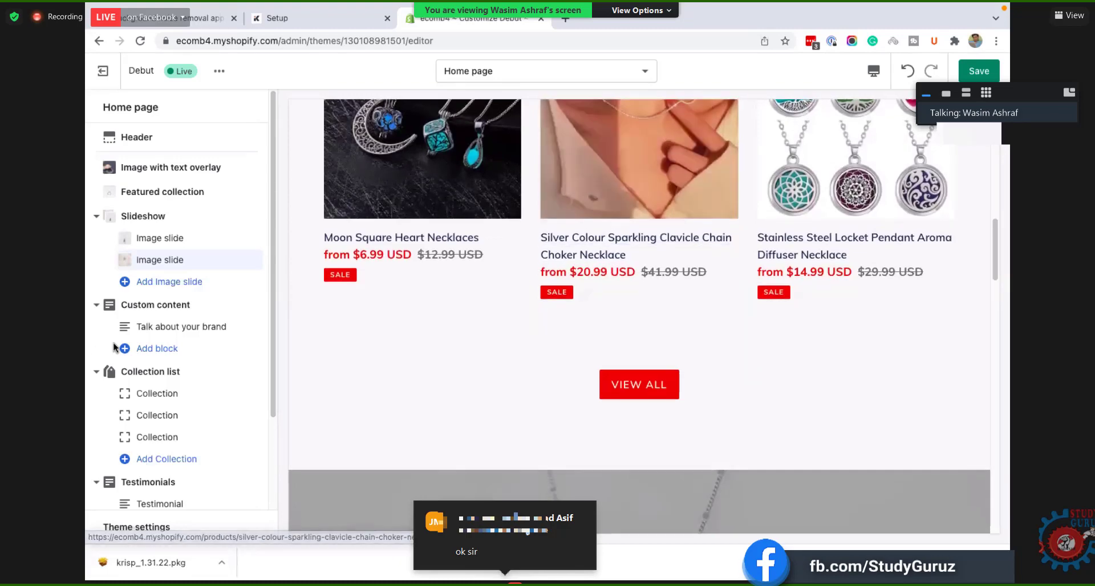
{"action": "scroll", "coordinate": [114, 343], "scroll_direction": "down", "scroll_amount": 1}
{"action": "scroll", "coordinate": [622, 334], "scroll_direction": "down", "scroll_amount": 8}
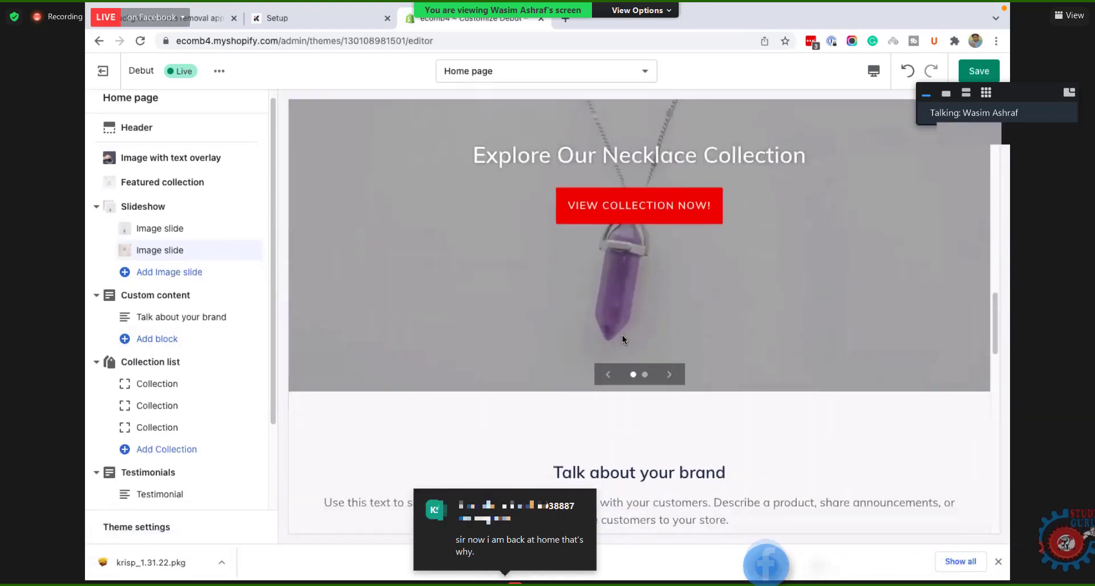
{"action": "scroll", "coordinate": [622, 334], "scroll_direction": "down", "scroll_amount": 3}
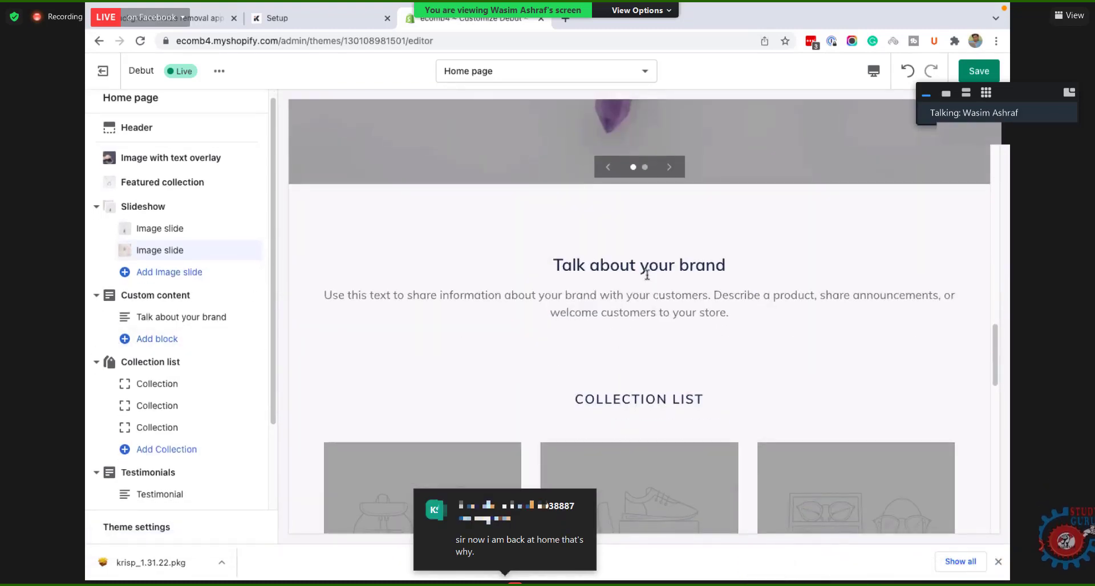
{"action": "scroll", "coordinate": [648, 274], "scroll_direction": "down", "scroll_amount": 1}
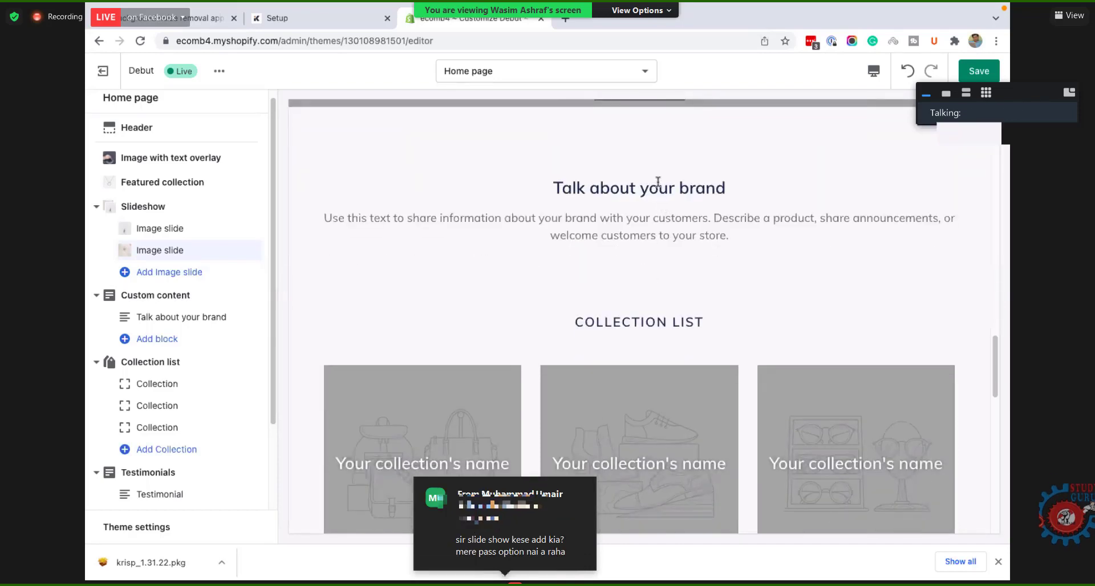
Step: Read the "Talk about your brand" heading and its paragraph in the preview
{"action": "triple_click", "coordinate": [724, 207]}
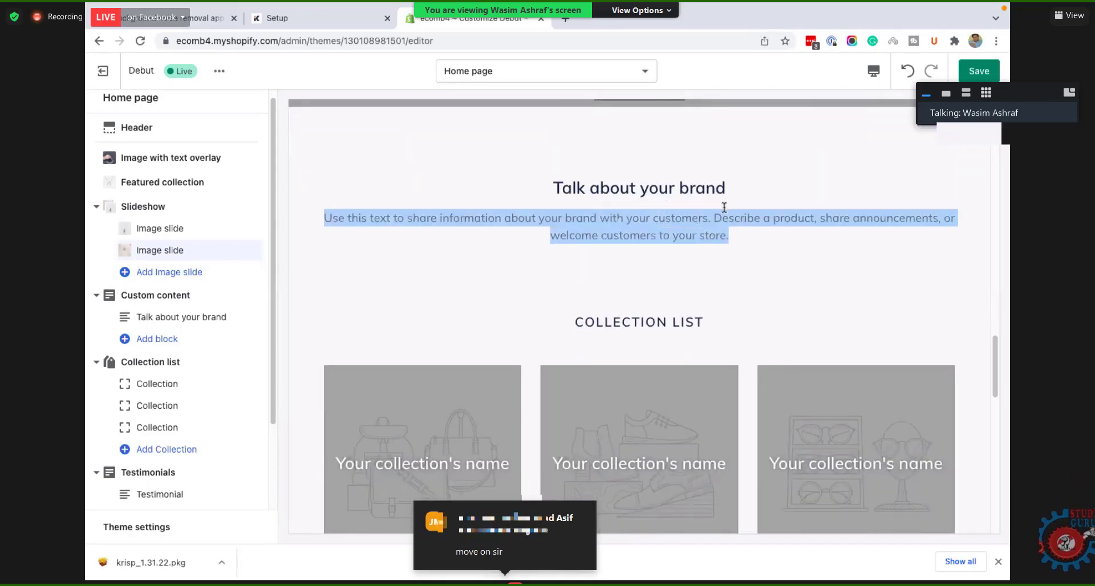
{"action": "triple_click", "coordinate": [658, 216]}
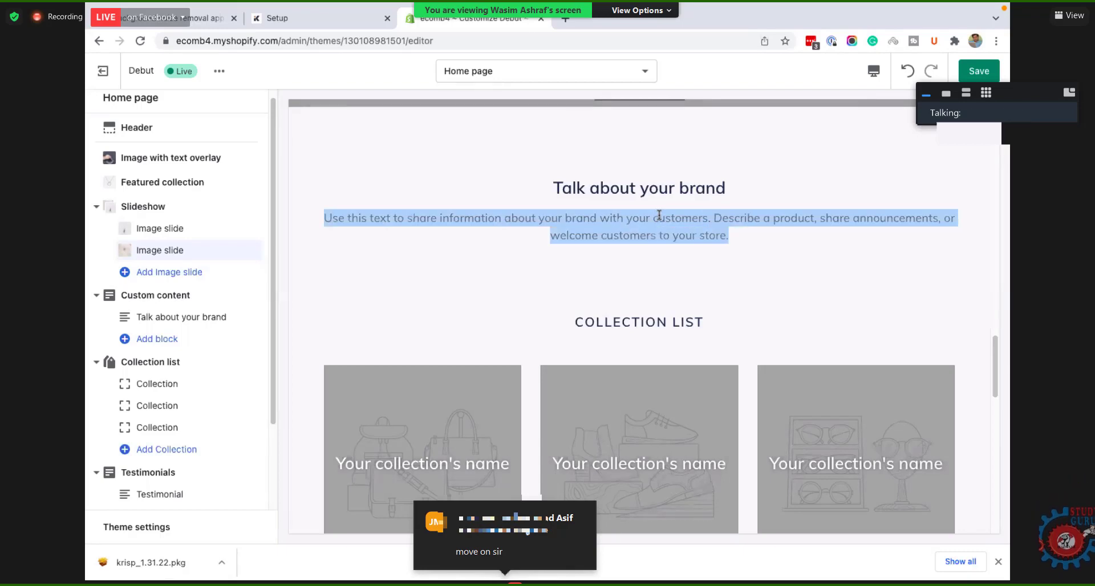
{"action": "scroll", "coordinate": [560, 244], "scroll_direction": "up", "scroll_amount": 2}
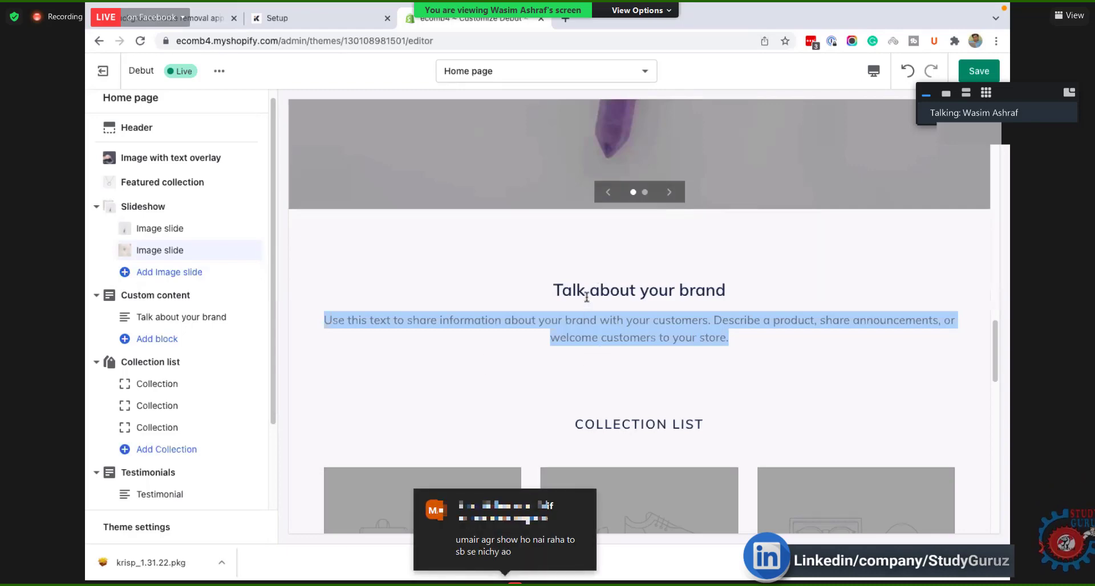
{"action": "triple_click", "coordinate": [568, 292]}
{"action": "left_click_drag", "start_coordinate": [564, 292], "coordinate": [481, 343]}
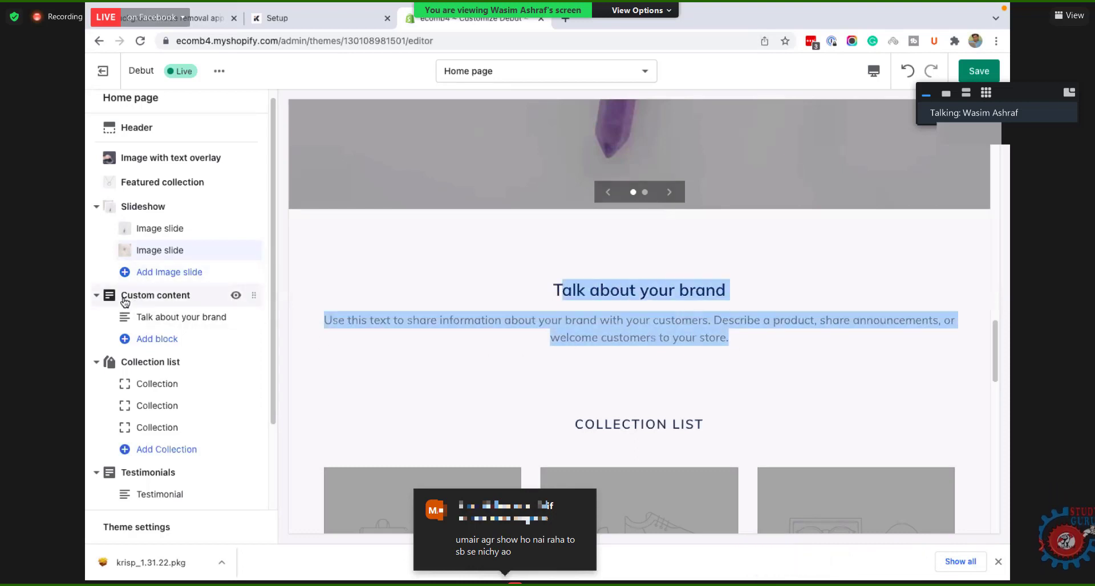
Step: Open the "Talk about your brand" text block under Custom content and compare its heading and text with the preview
{"action": "left_click", "coordinate": [168, 320]}
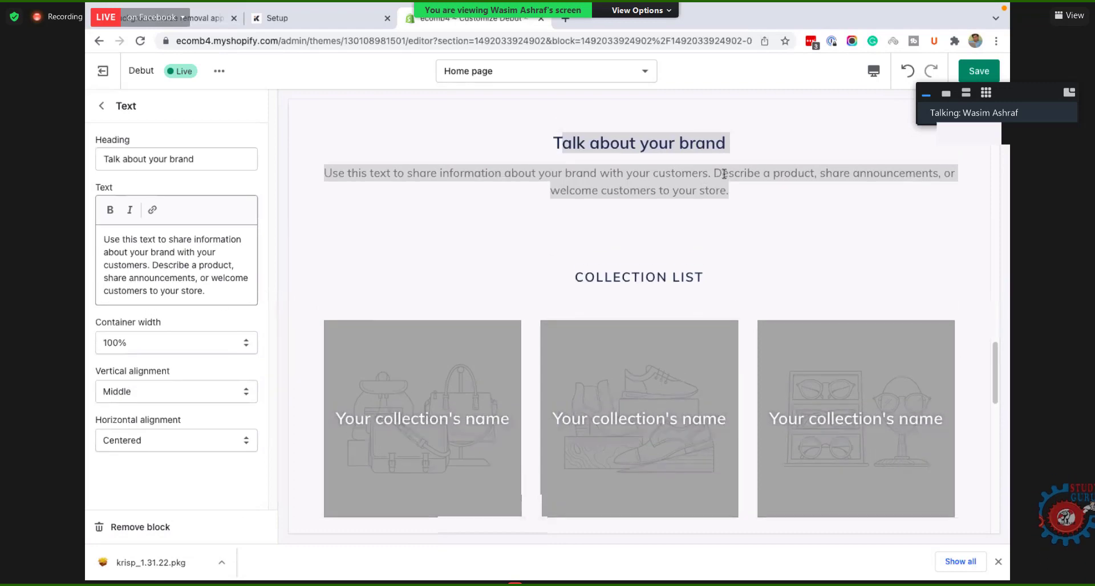
{"action": "scroll", "coordinate": [728, 186], "scroll_direction": "up", "scroll_amount": 1}
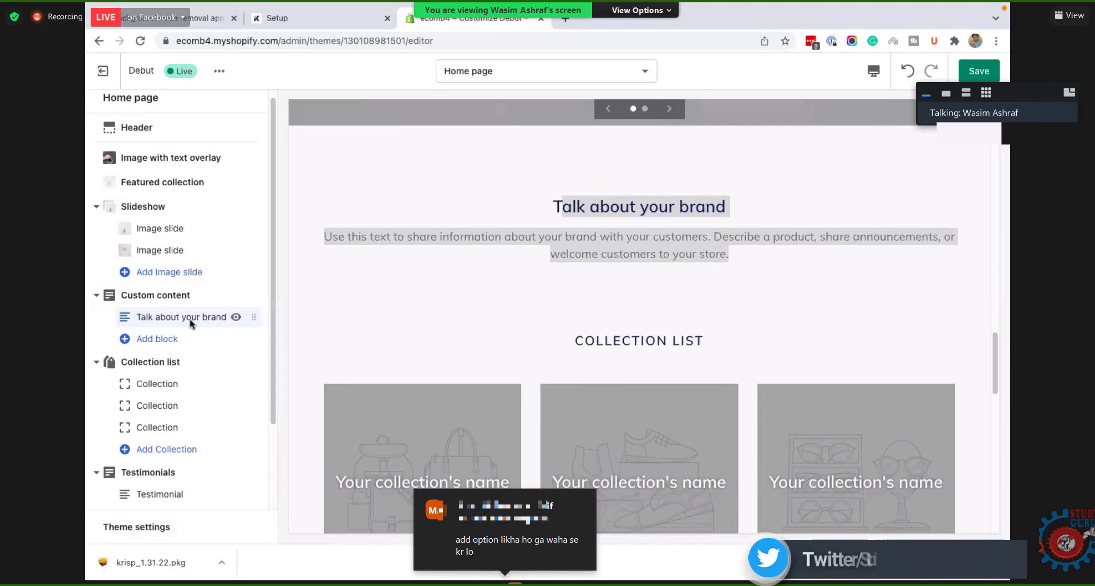
{"action": "left_click", "coordinate": [190, 318]}
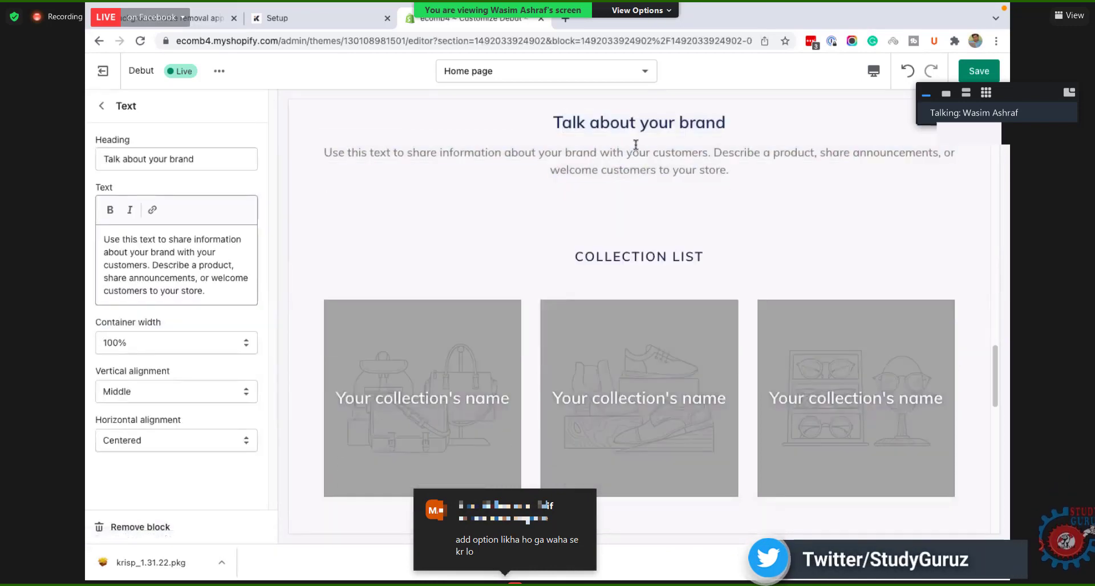
{"action": "triple_click", "coordinate": [627, 140]}
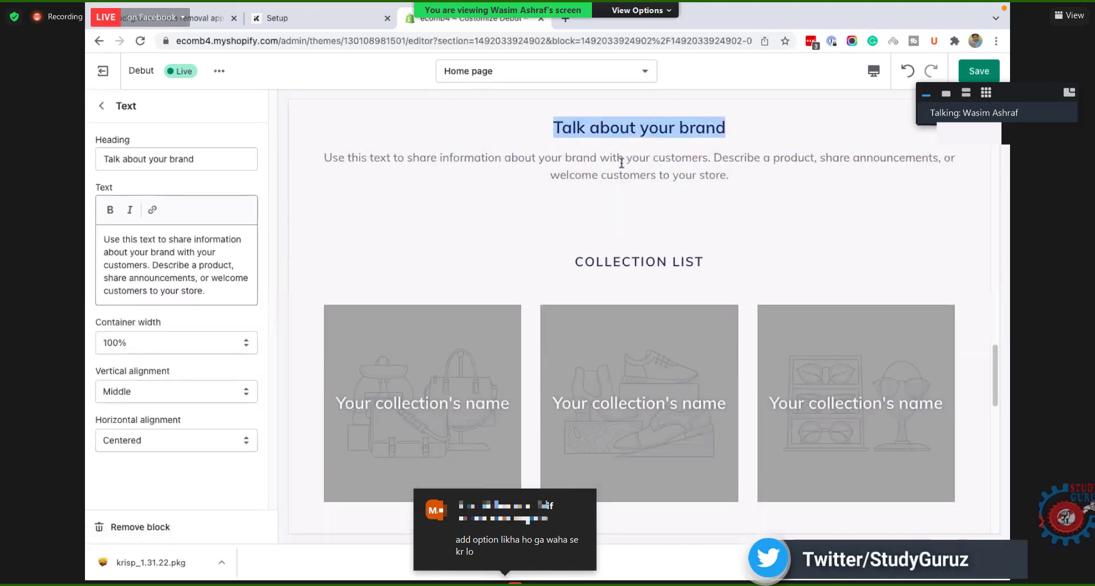
{"action": "triple_click", "coordinate": [621, 164]}
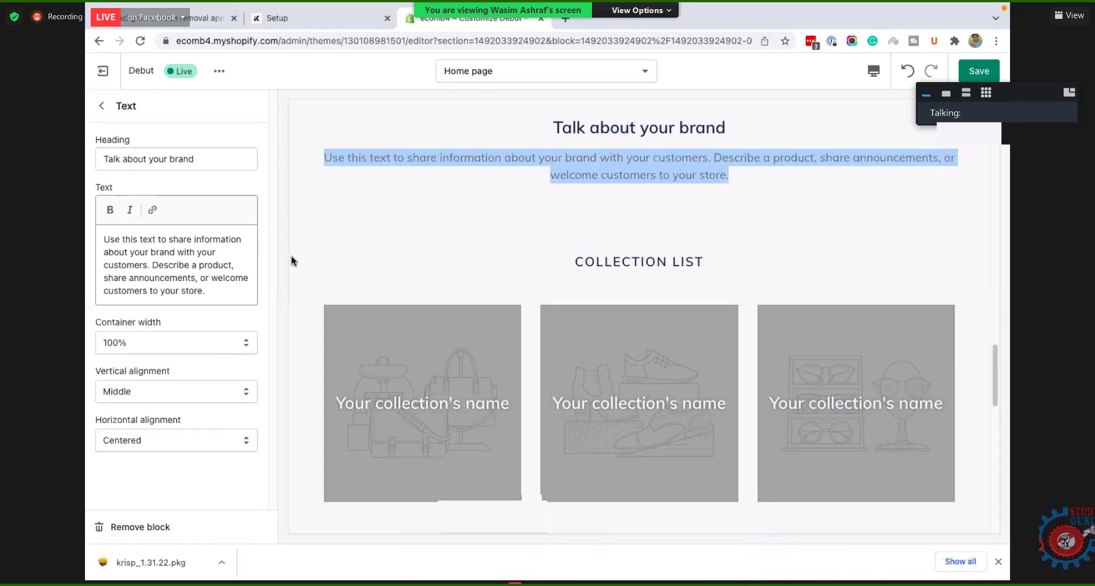
Step: Change the text block's heading to "Brand Introduction" and check its body text
{"action": "triple_click", "coordinate": [128, 156]}
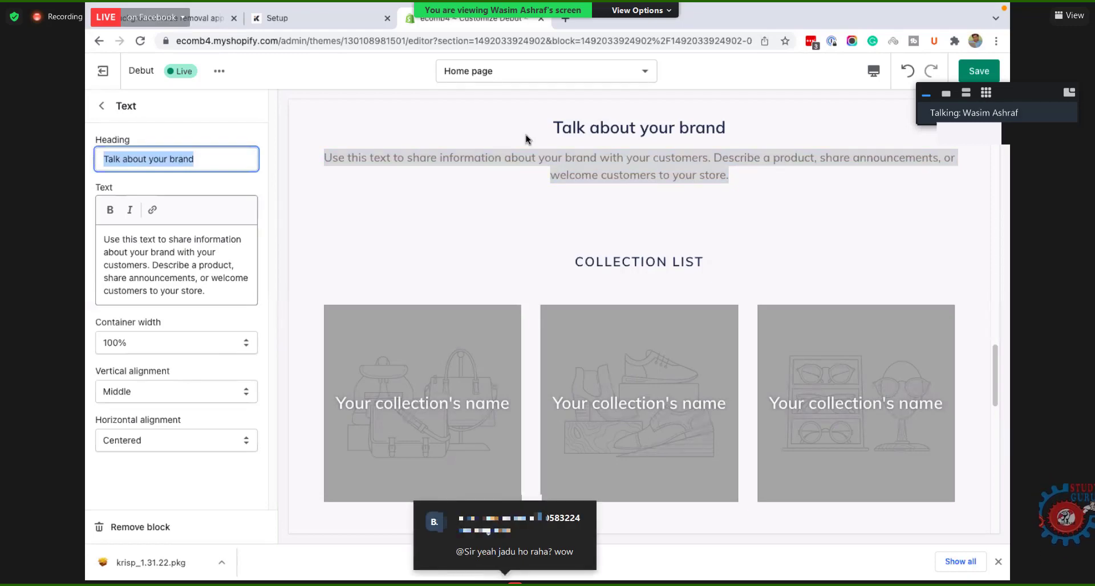
{"action": "type", "text": "Brand"}
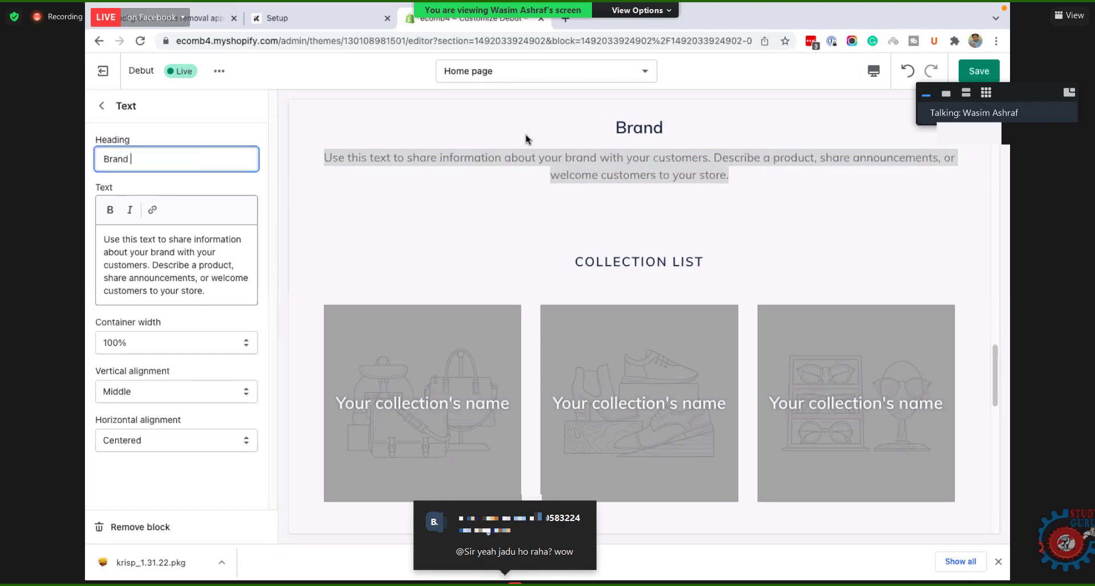
{"action": "type", "text": " Introduction"}
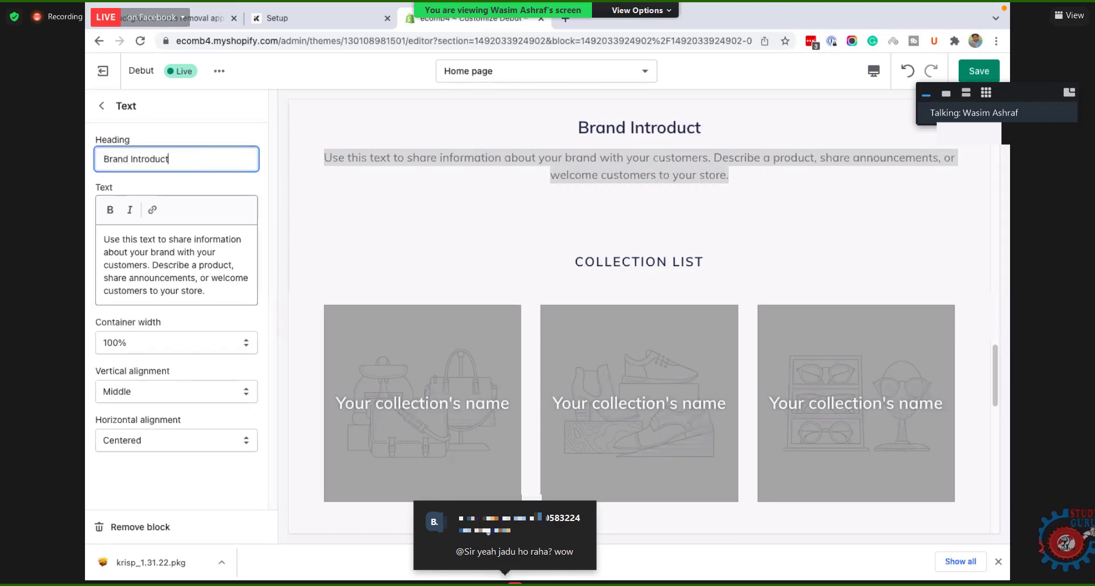
{"action": "triple_click", "coordinate": [194, 256]}
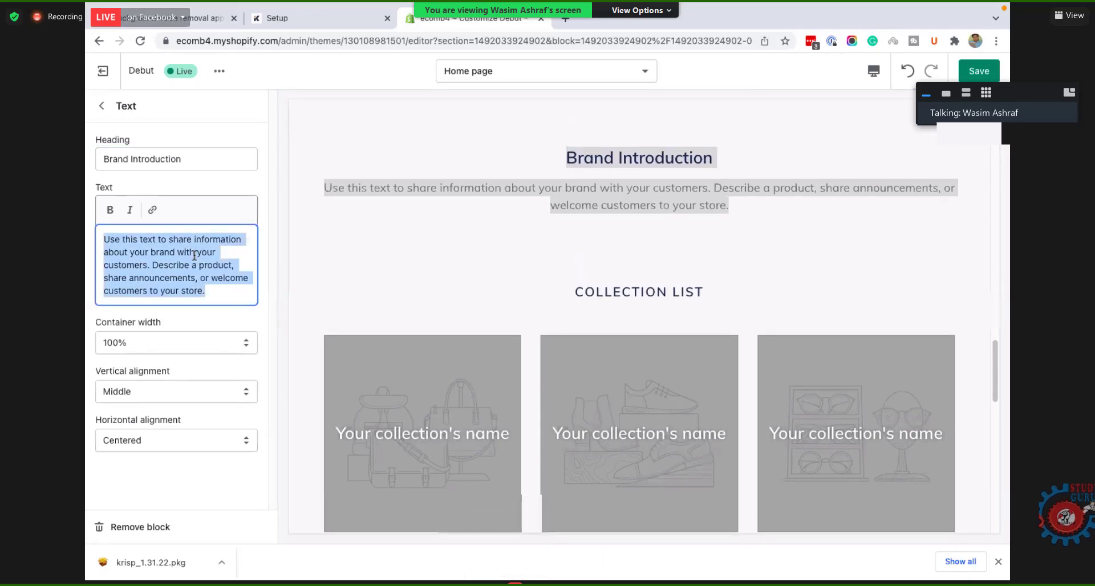
{"action": "left_click", "coordinate": [194, 256]}
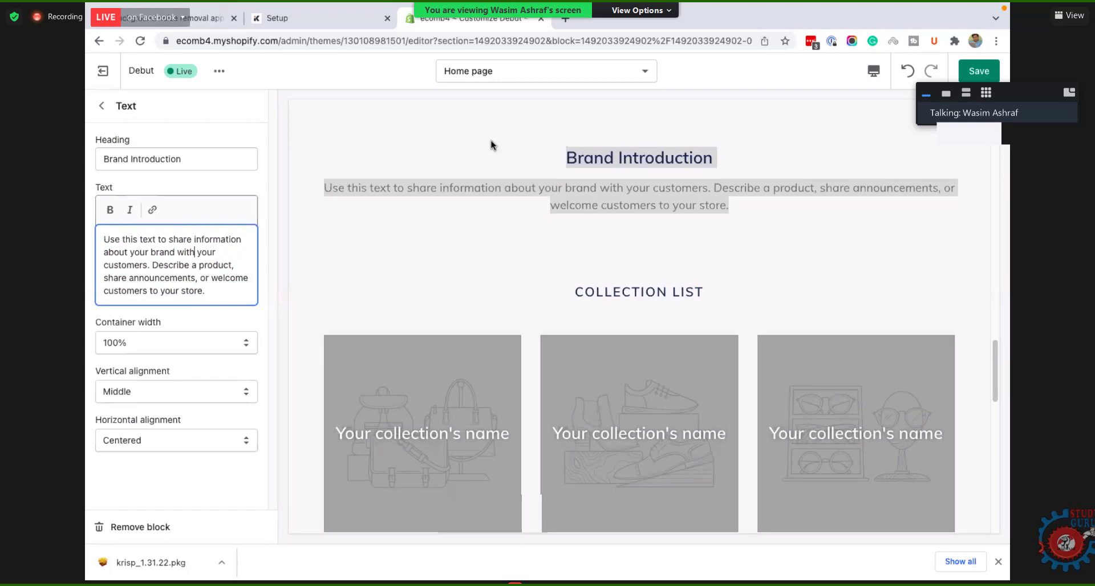
Step: Try container widths of 50% and 75% on the Brand Introduction text block and return it to 100%
{"action": "left_click", "coordinate": [165, 345]}
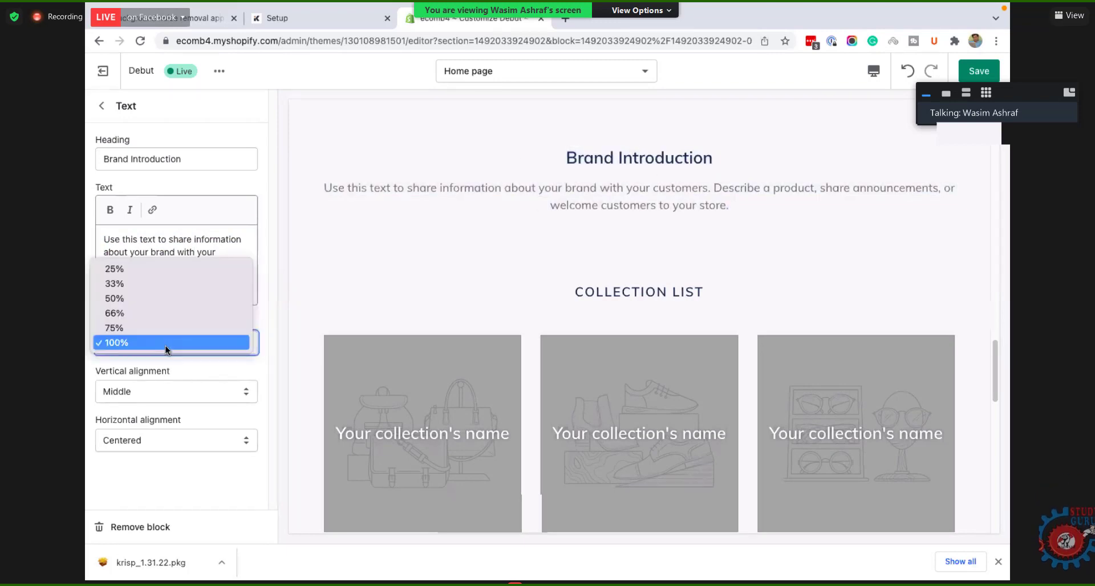
{"action": "left_click", "coordinate": [138, 298]}
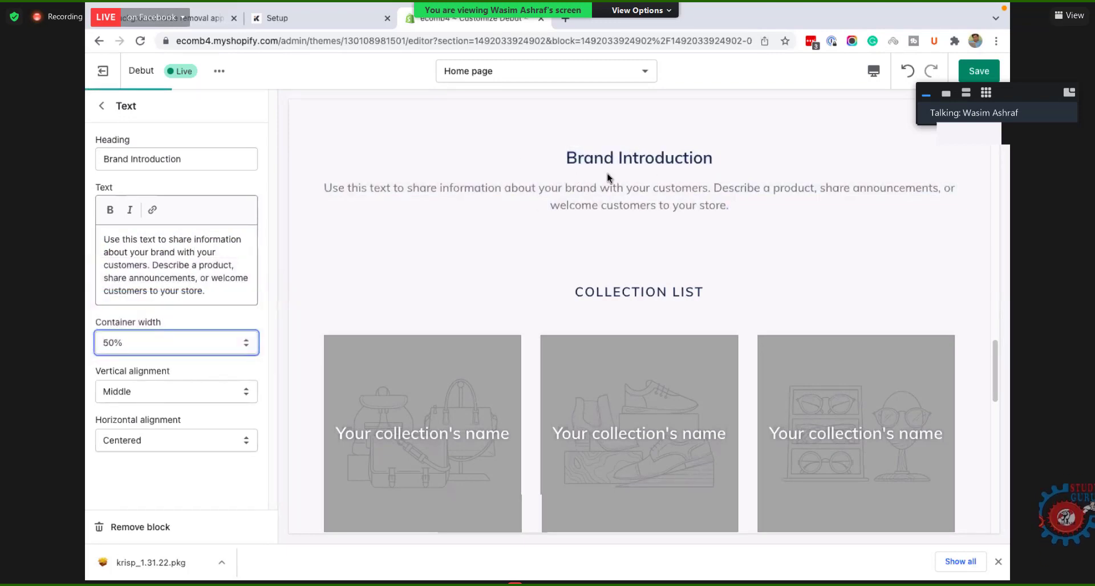
{"action": "left_click", "coordinate": [137, 351]}
{"action": "left_click", "coordinate": [138, 378]}
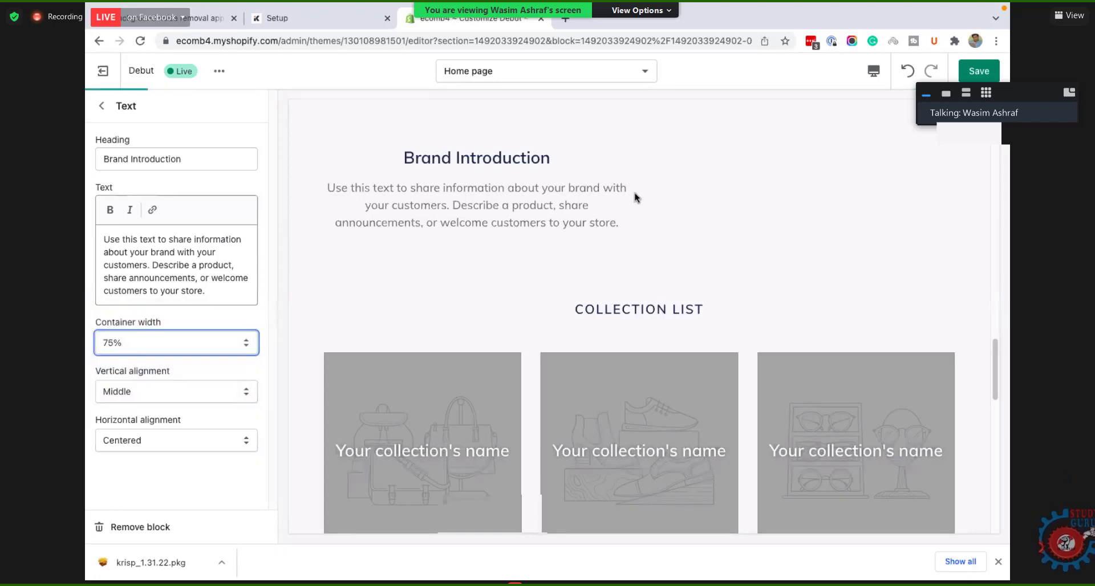
{"action": "left_click", "coordinate": [163, 344]}
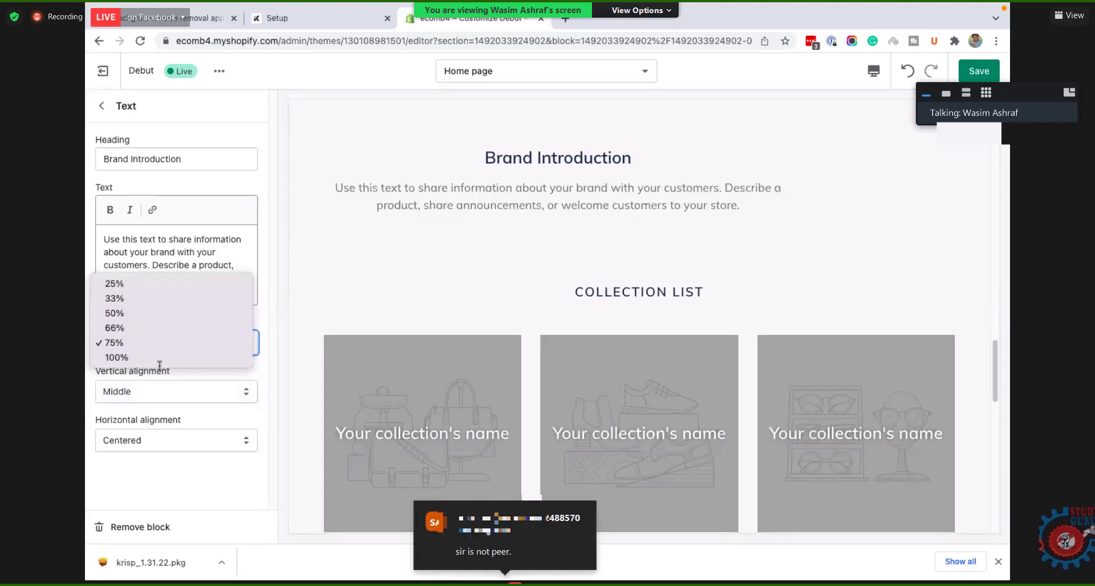
{"action": "left_click", "coordinate": [154, 358]}
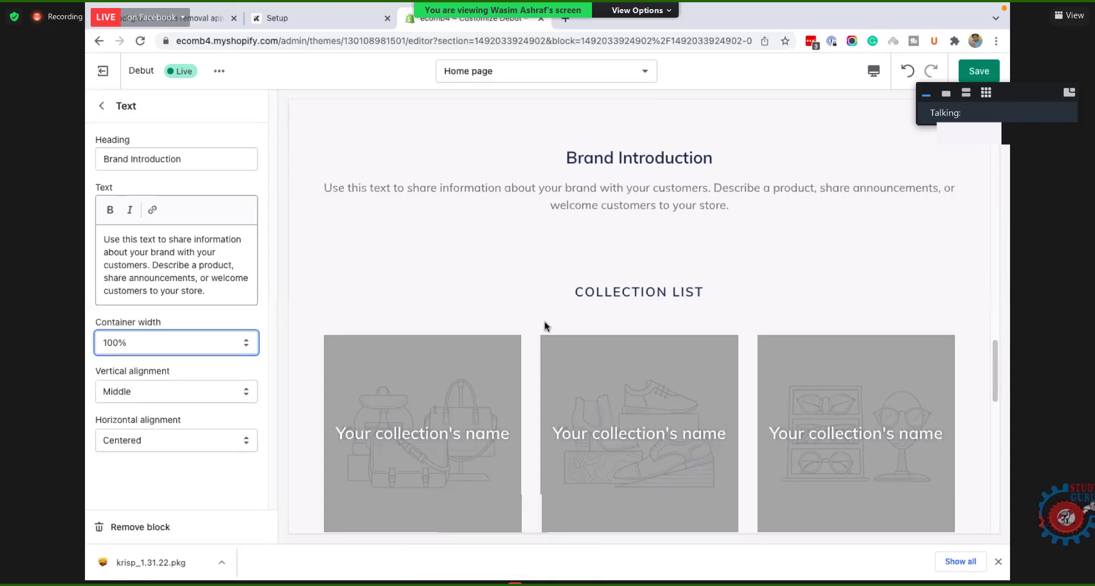
Step: Try Top vertical alignment on the Brand Introduction text block and return it to Middle
{"action": "left_click", "coordinate": [142, 398]}
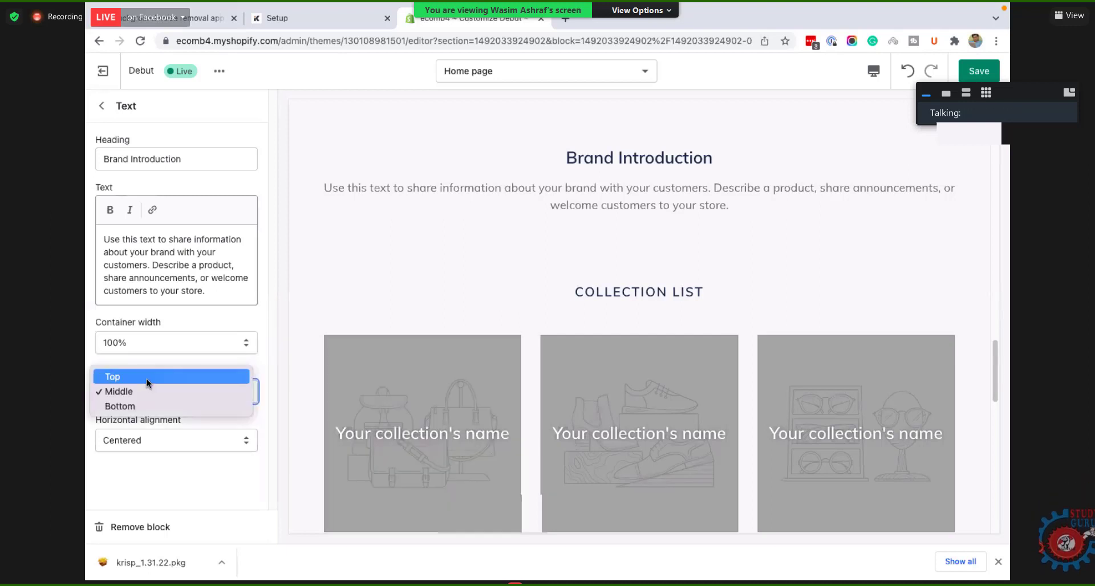
{"action": "left_click", "coordinate": [146, 378]}
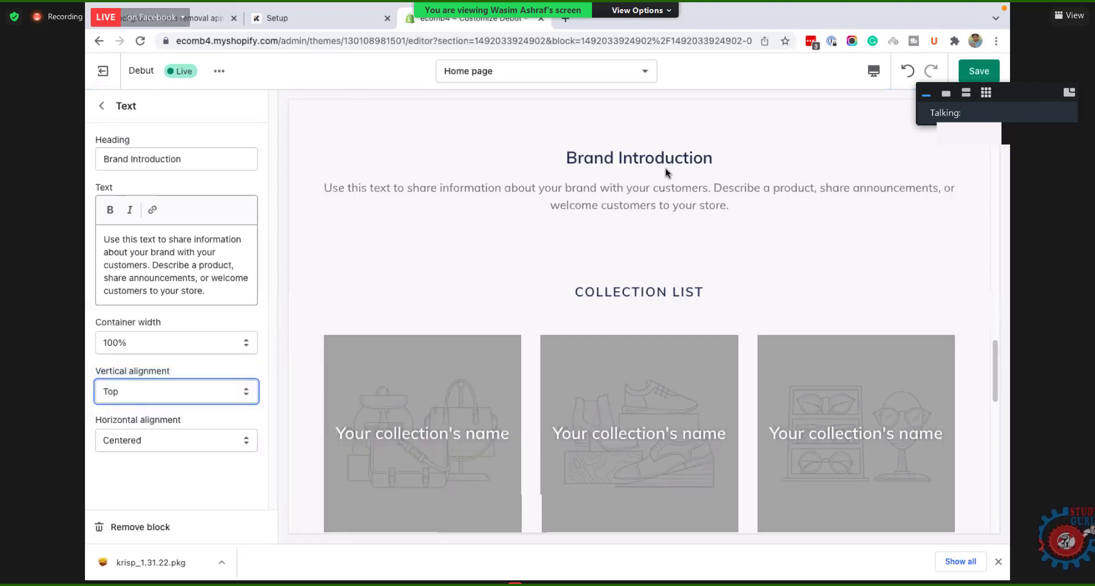
{"action": "left_click", "coordinate": [200, 398]}
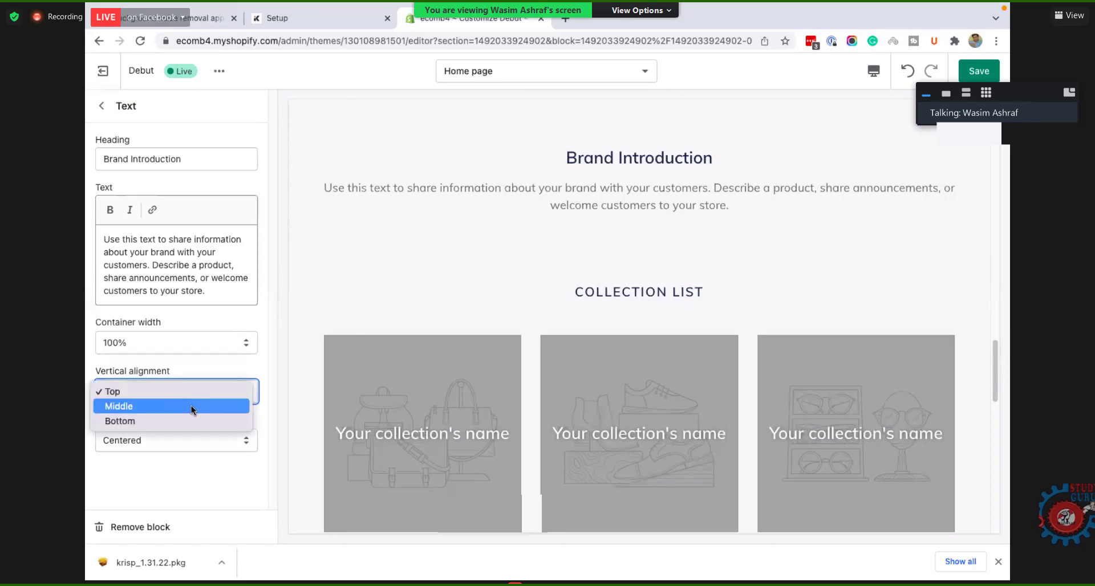
{"action": "left_click", "coordinate": [189, 406]}
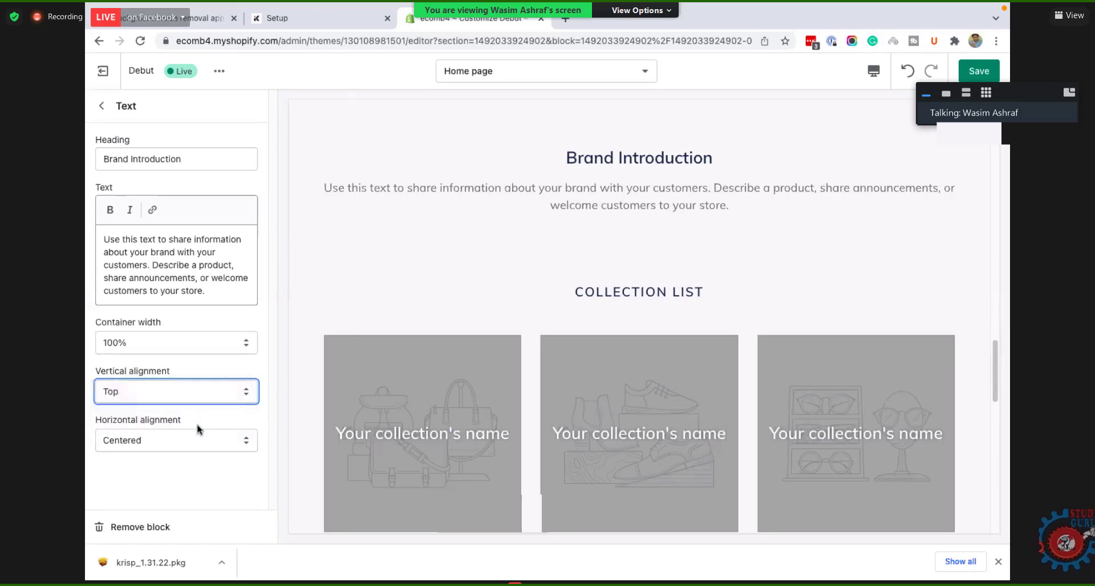
Step: Try Right and Left horizontal alignment on the Brand Introduction block, restore Centered, and return to the home page section list
{"action": "left_click", "coordinate": [153, 439]}
{"action": "left_click", "coordinate": [145, 456]}
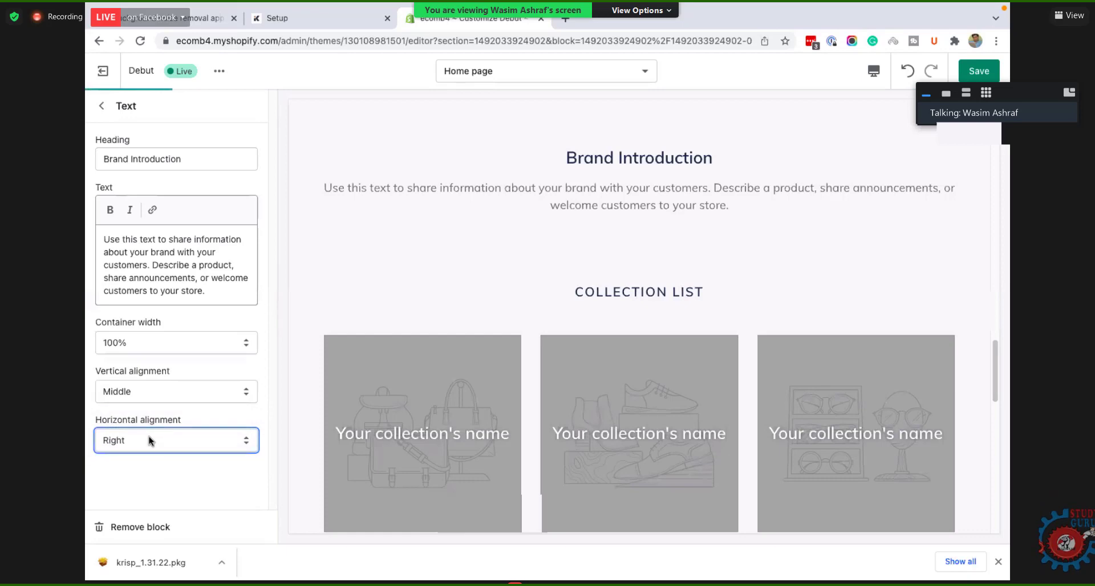
{"action": "left_click", "coordinate": [149, 436]}
{"action": "left_click", "coordinate": [145, 413]}
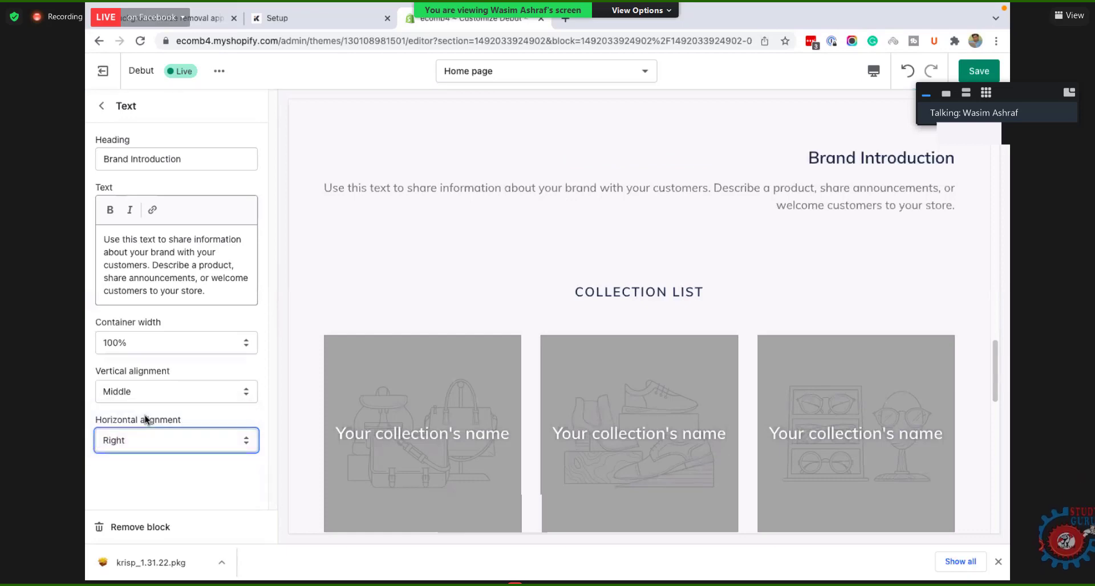
{"action": "left_click", "coordinate": [142, 446]}
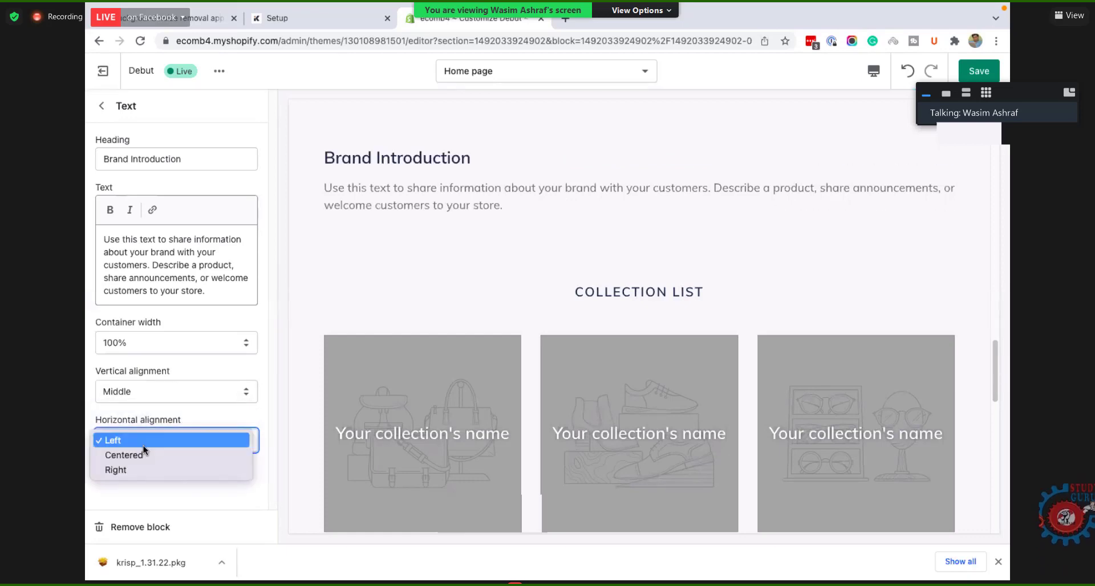
{"action": "left_click", "coordinate": [172, 447]}
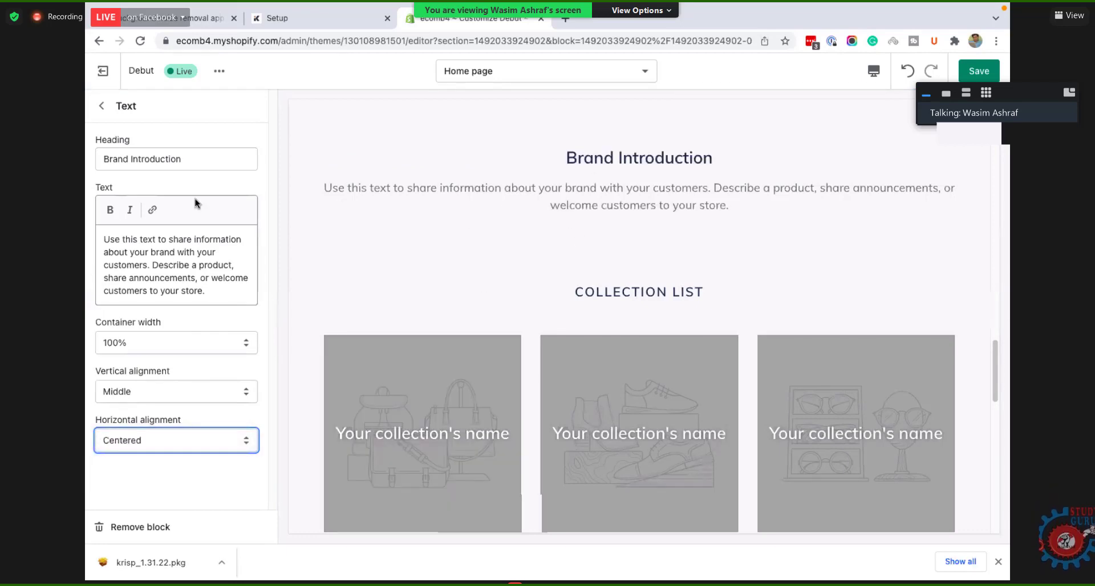
{"action": "left_click", "coordinate": [108, 111]}
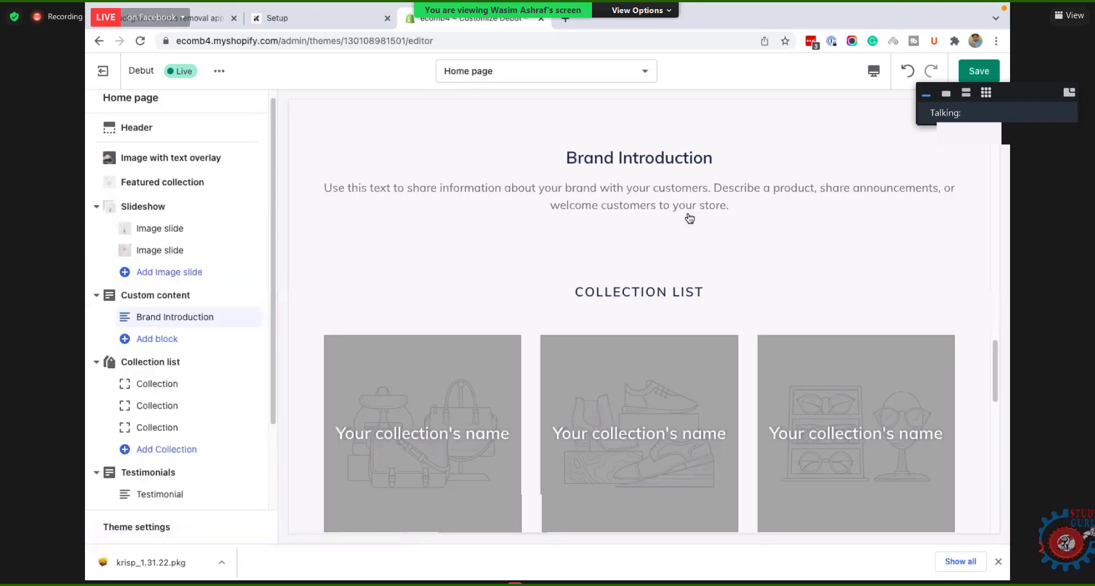
Step: Compare the Brand Introduction text in the preview with its block's heading and settings, and return to the section list
{"action": "scroll", "coordinate": [690, 218], "scroll_direction": "up", "scroll_amount": 1}
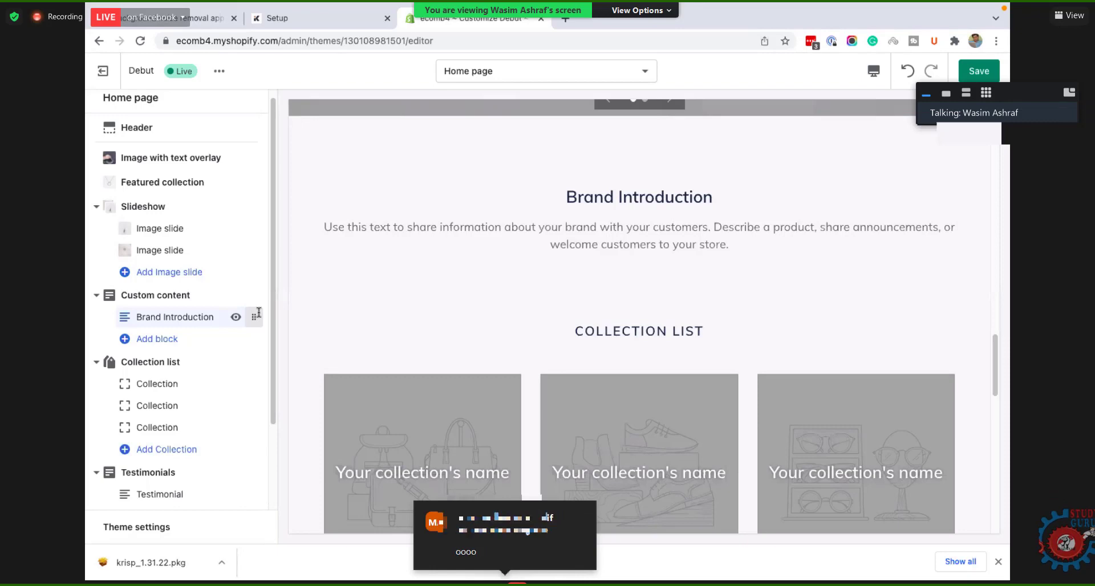
{"action": "scroll", "coordinate": [569, 274], "scroll_direction": "up", "scroll_amount": 1}
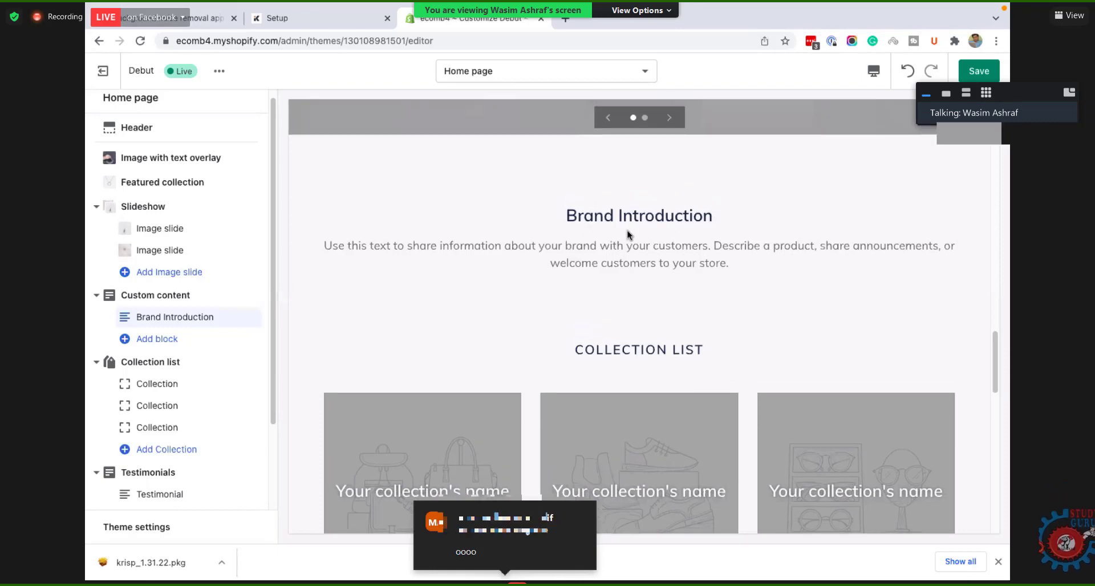
{"action": "left_click", "coordinate": [156, 319]}
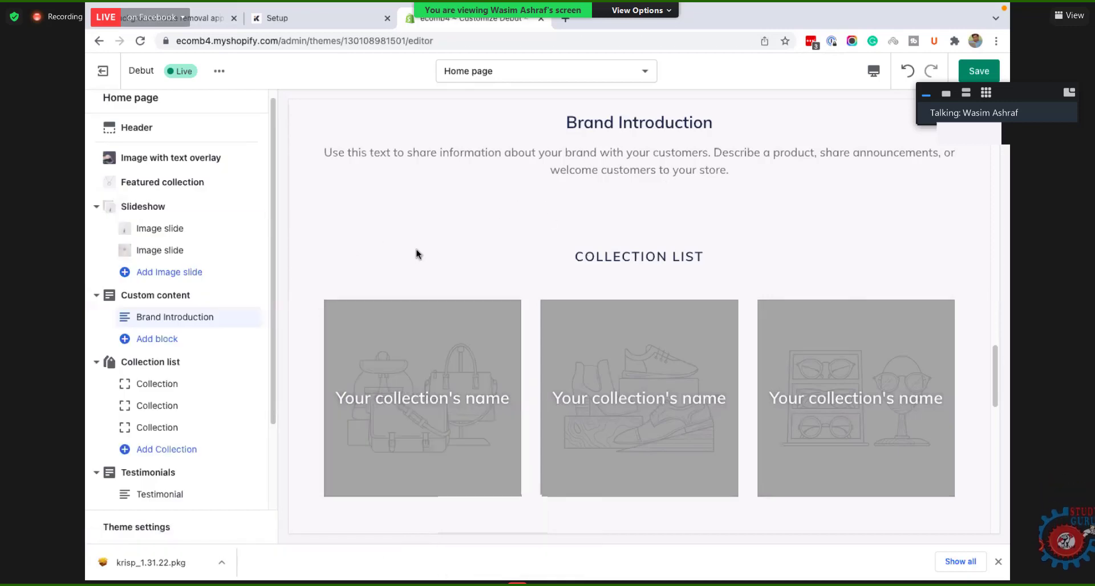
{"action": "scroll", "coordinate": [417, 248], "scroll_direction": "up", "scroll_amount": 1}
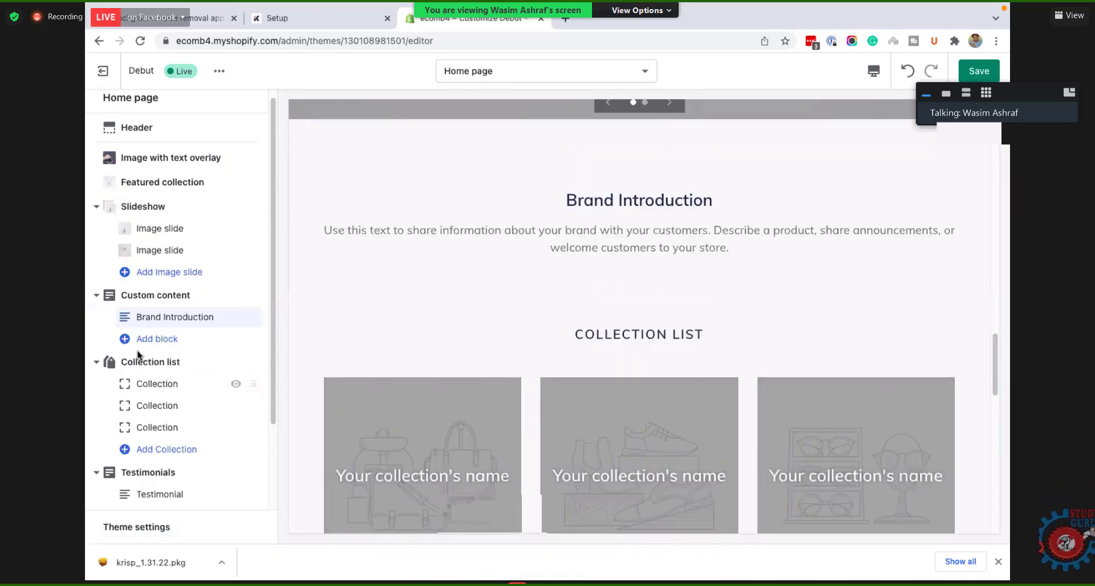
{"action": "left_click", "coordinate": [149, 317]}
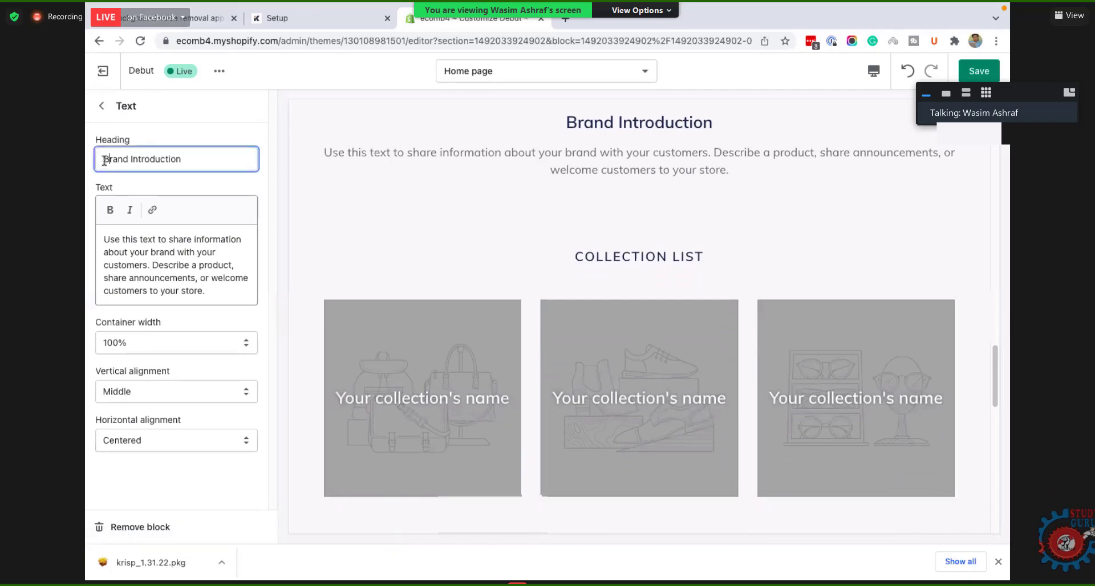
{"action": "left_click", "coordinate": [225, 159]}
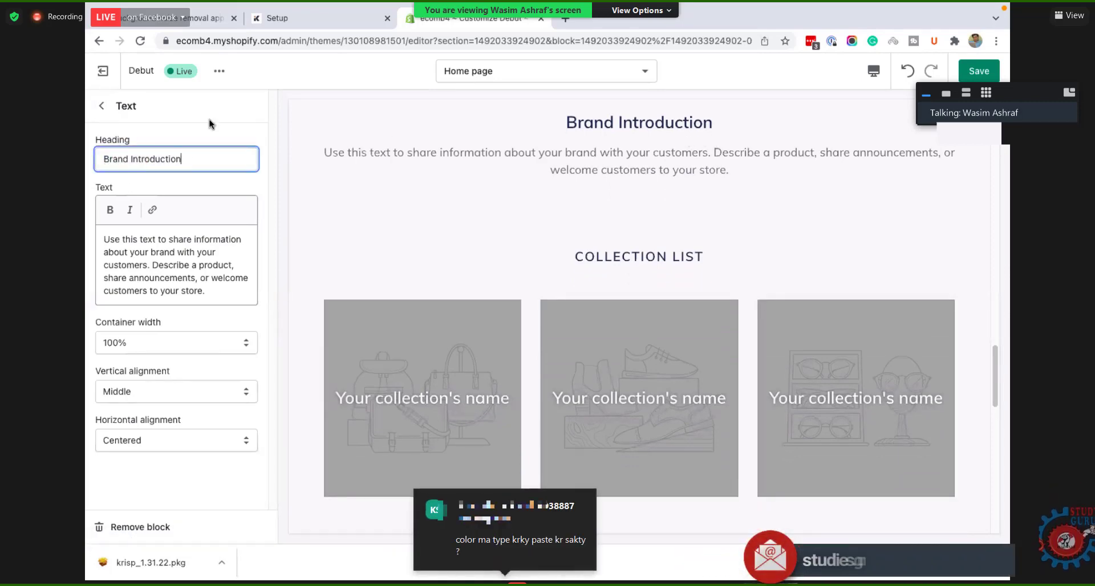
{"action": "left_click", "coordinate": [102, 106]}
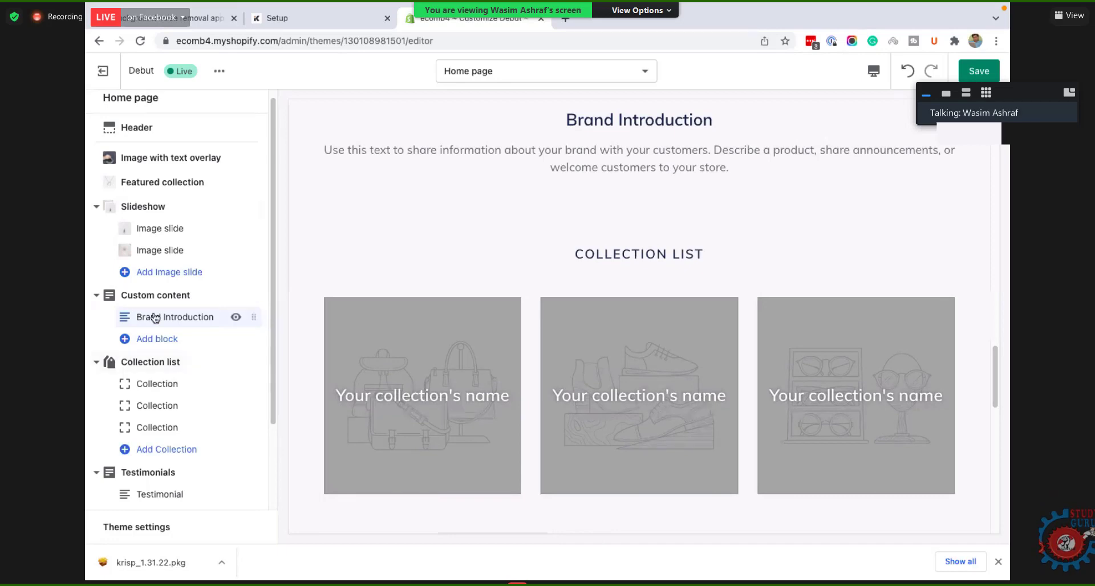
Step: Assign the Rings collection to the first block of the Collection list section and return to the section list
{"action": "scroll", "coordinate": [574, 330], "scroll_direction": "down", "scroll_amount": 3}
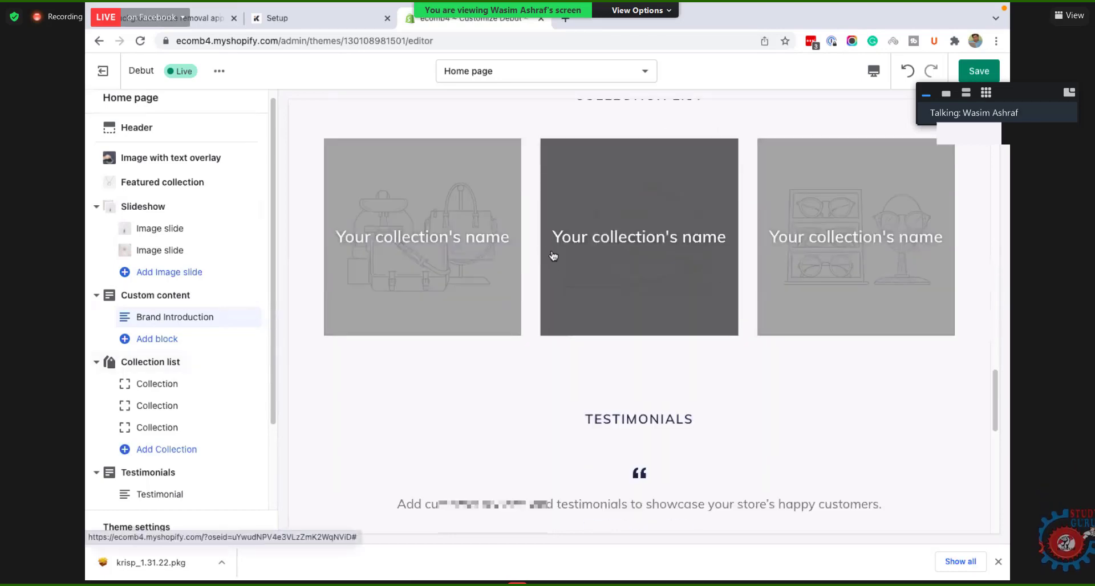
{"action": "scroll", "coordinate": [553, 255], "scroll_direction": "up", "scroll_amount": 1}
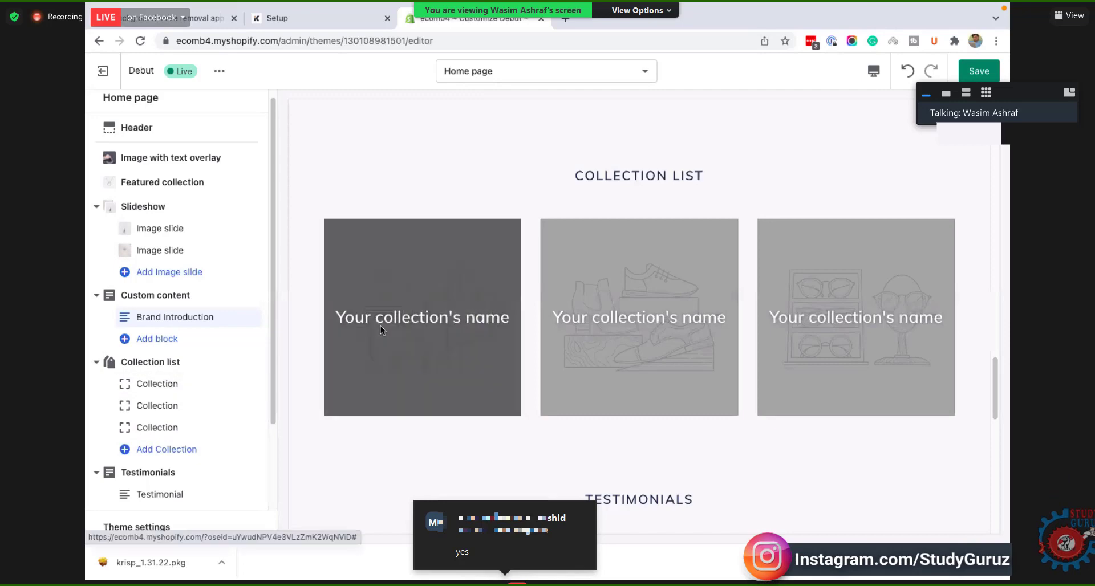
{"action": "left_click", "coordinate": [150, 384]}
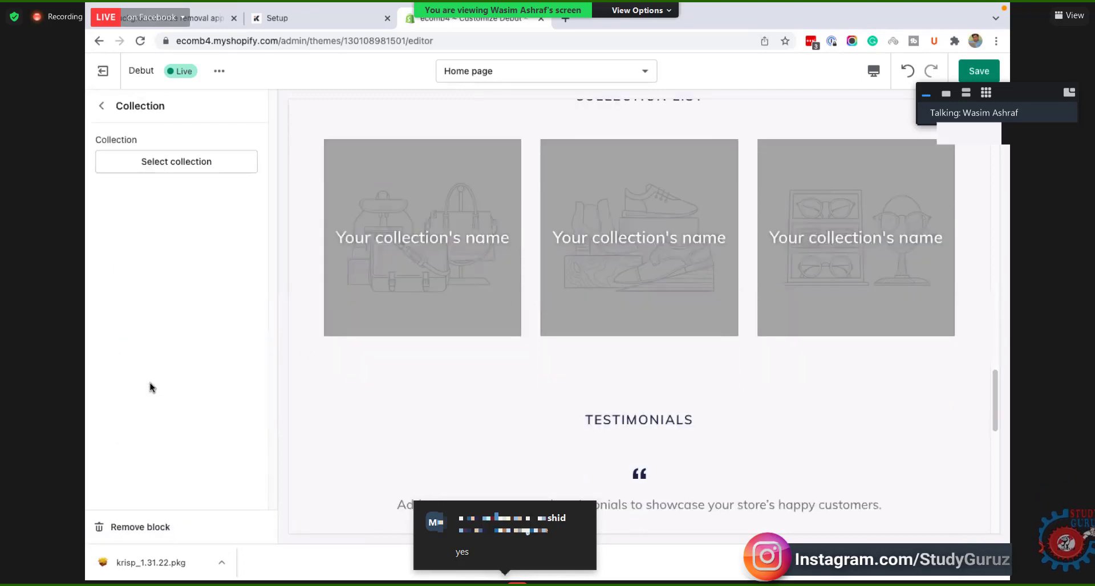
{"action": "left_click", "coordinate": [187, 164]}
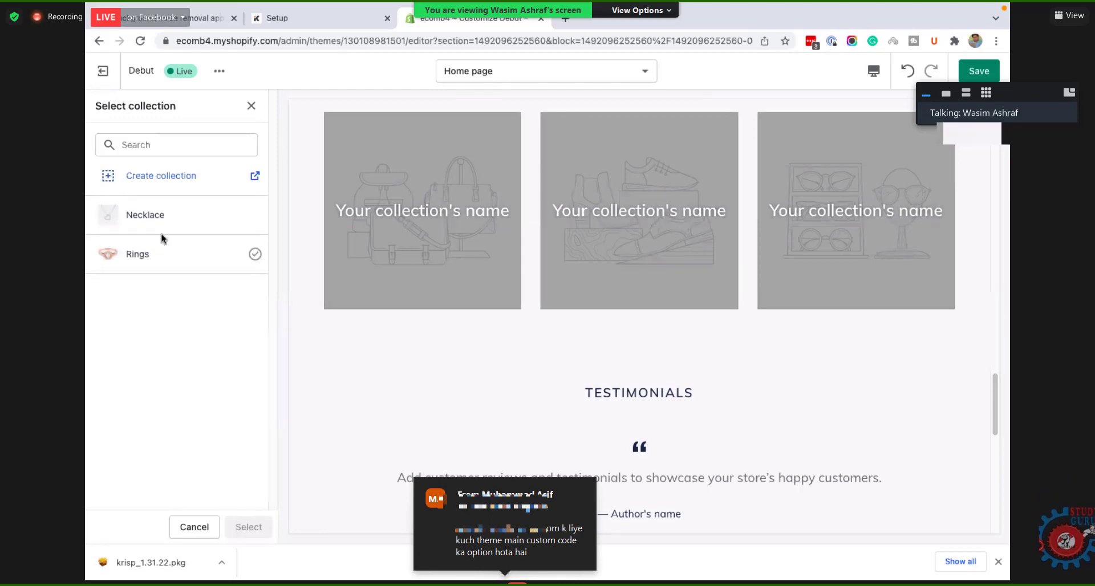
{"action": "left_click", "coordinate": [242, 258]}
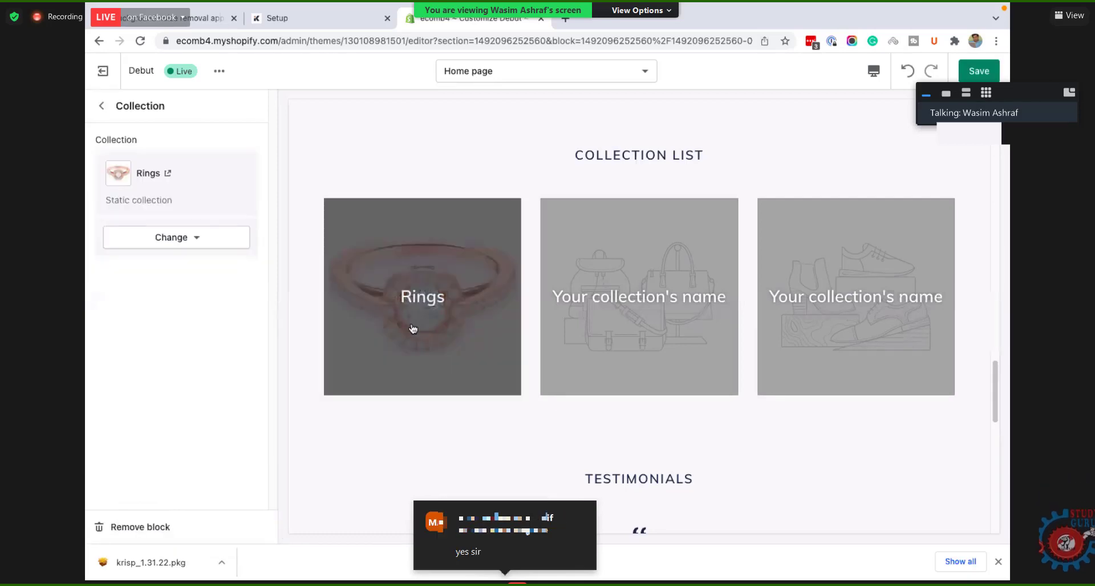
{"action": "left_click", "coordinate": [101, 107]}
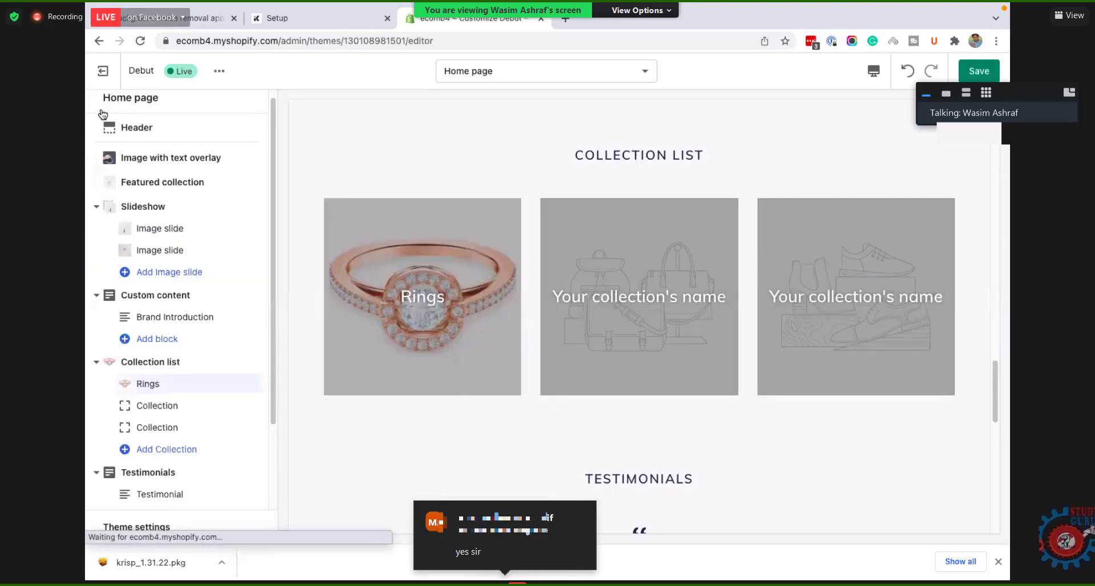
Step: Assign the Necklace collection to the second block of the Collection list and return to the section list
{"action": "left_click", "coordinate": [155, 408]}
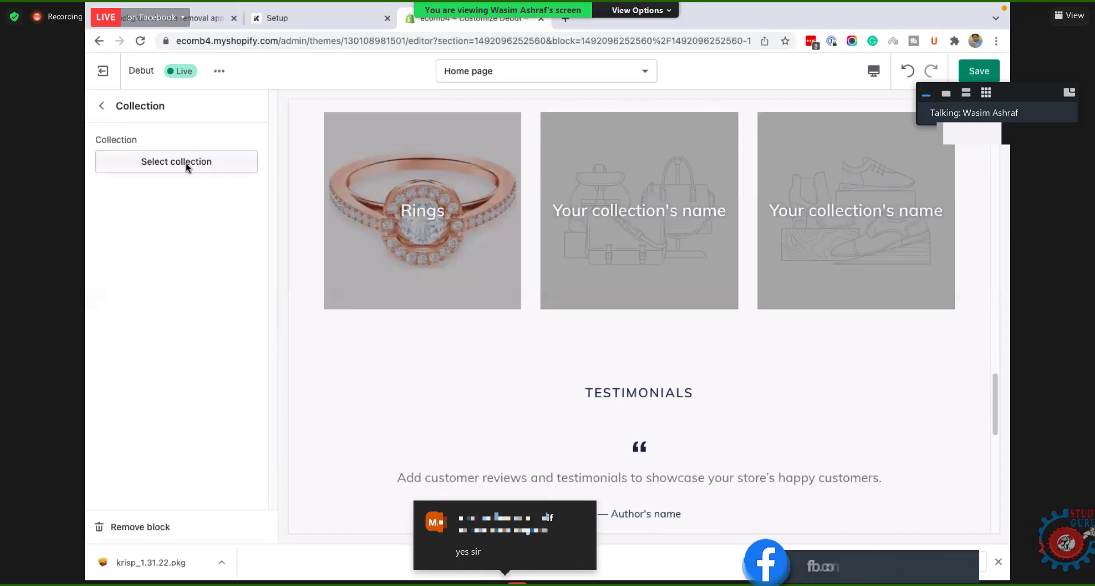
{"action": "left_click", "coordinate": [185, 163]}
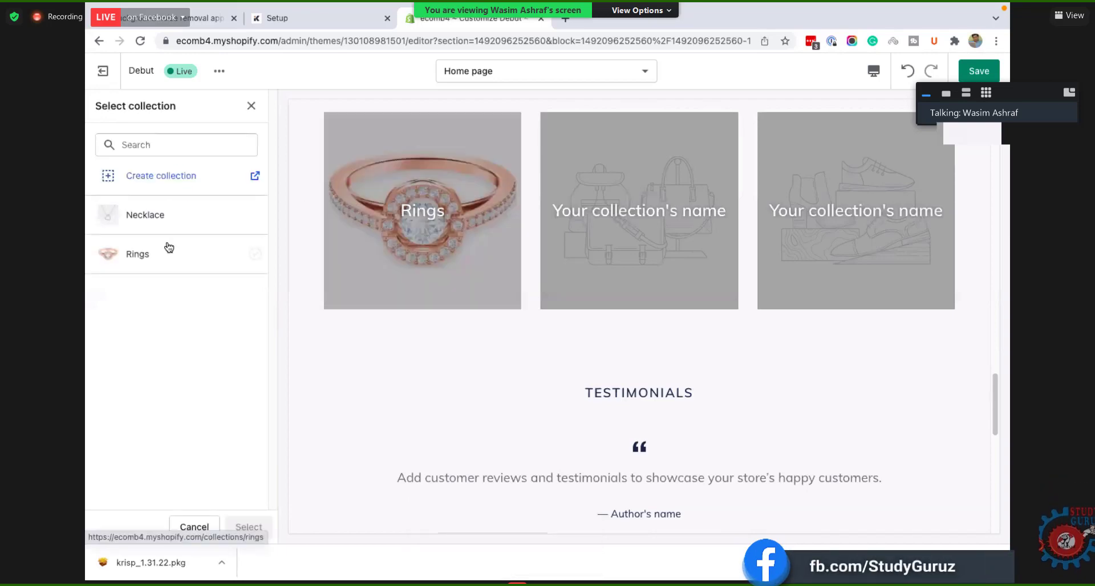
{"action": "left_click", "coordinate": [161, 216]}
{"action": "left_click", "coordinate": [245, 527]}
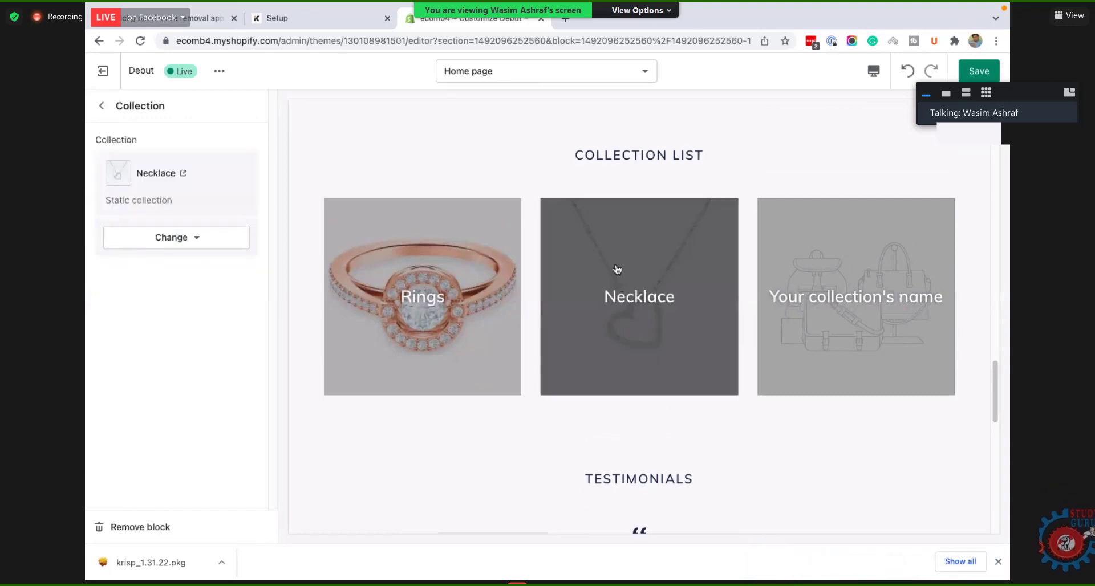
{"action": "left_click", "coordinate": [106, 117]}
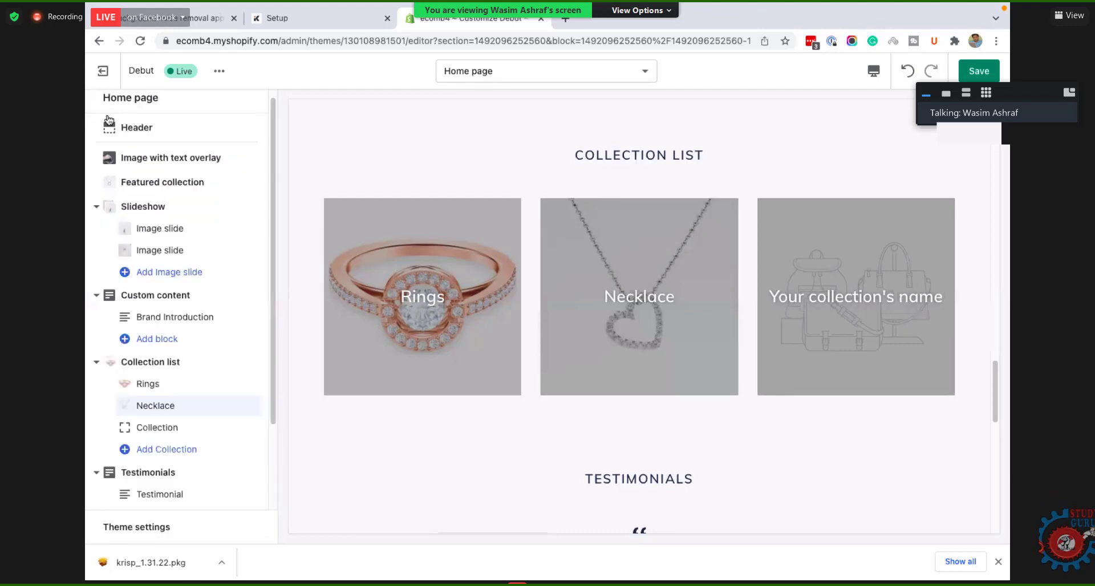
Step: Assign the Rings collection to the third block of the Collection list and check the preview down to the testimonials
{"action": "left_click", "coordinate": [165, 427]}
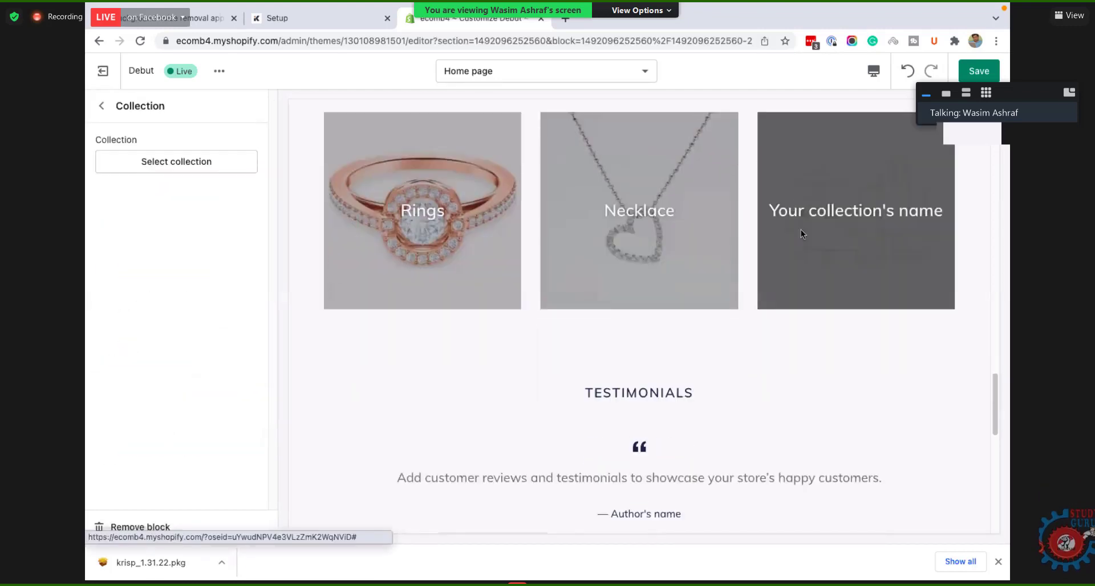
{"action": "left_click", "coordinate": [181, 162]}
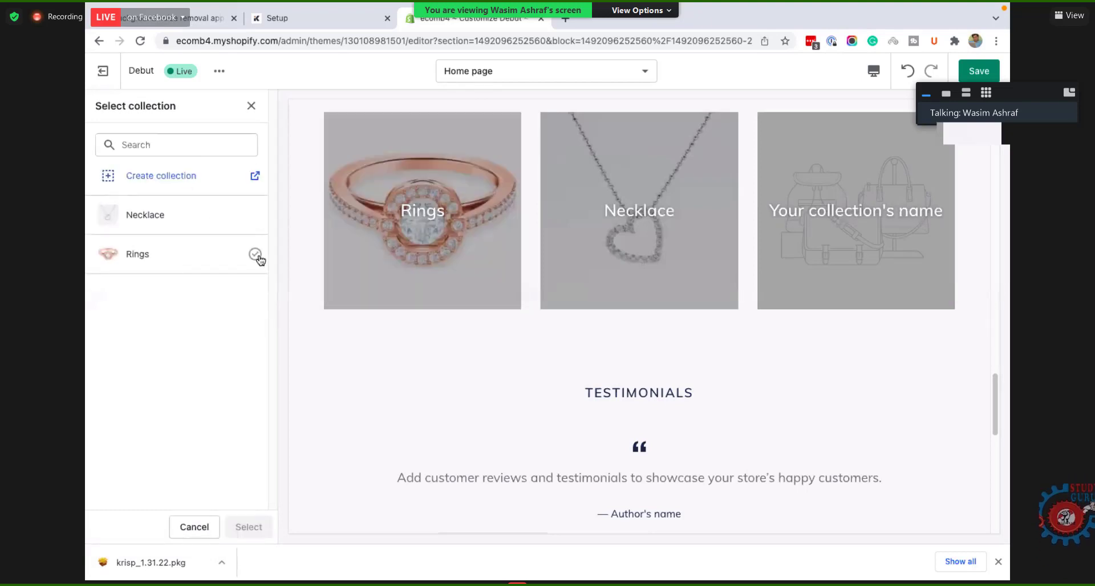
{"action": "left_click", "coordinate": [255, 256]}
{"action": "left_click", "coordinate": [248, 527]}
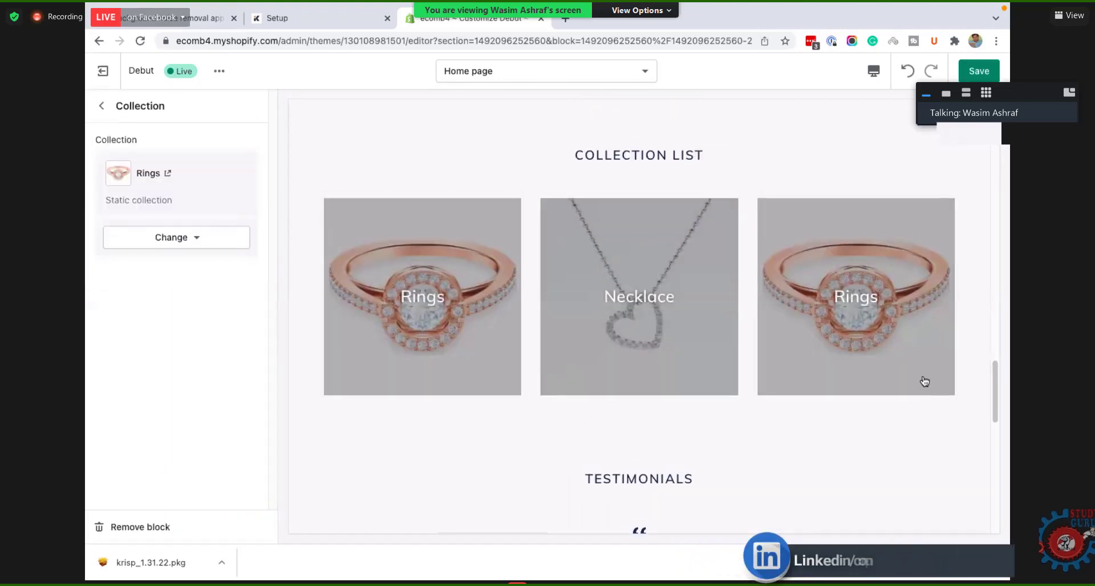
{"action": "scroll", "coordinate": [858, 386], "scroll_direction": "down", "scroll_amount": 3}
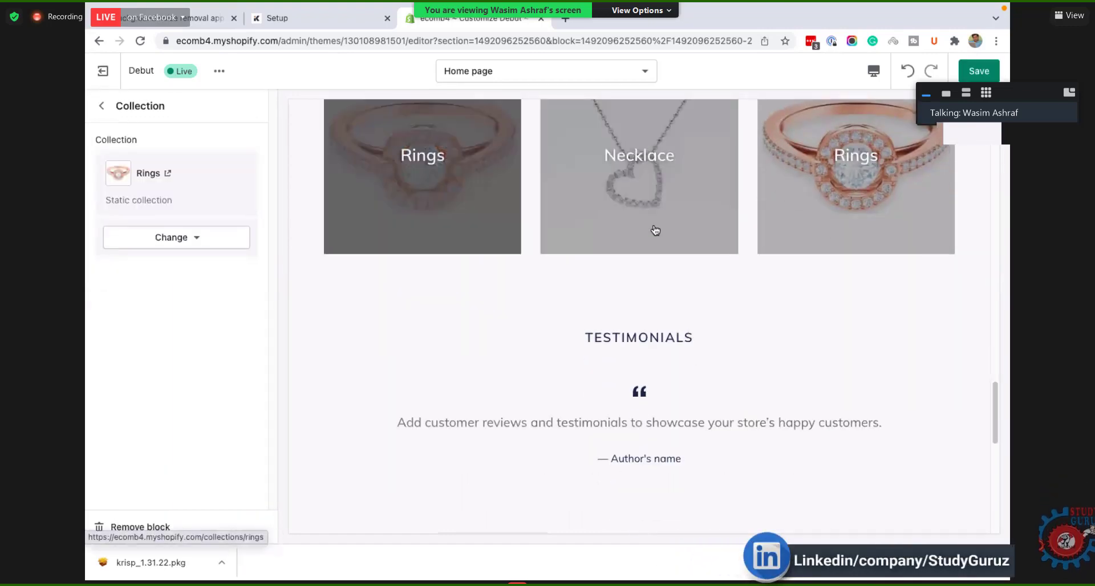
Step: Review the three collections in the preview, check the Collection list section's settings, and return to the section list
{"action": "scroll", "coordinate": [857, 208], "scroll_direction": "up", "scroll_amount": 1}
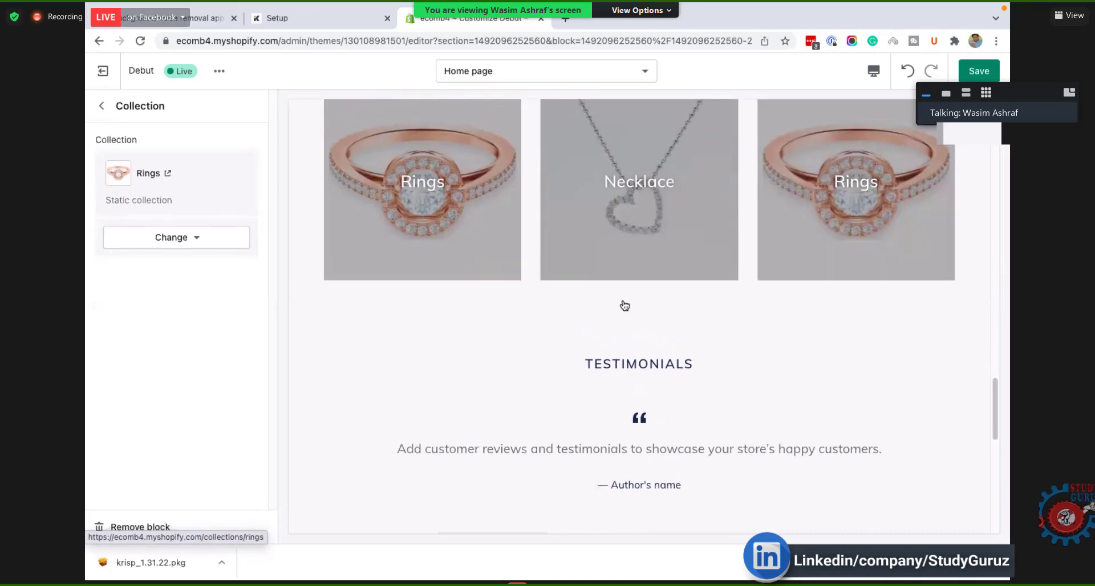
{"action": "scroll", "coordinate": [623, 305], "scroll_direction": "up", "scroll_amount": 2}
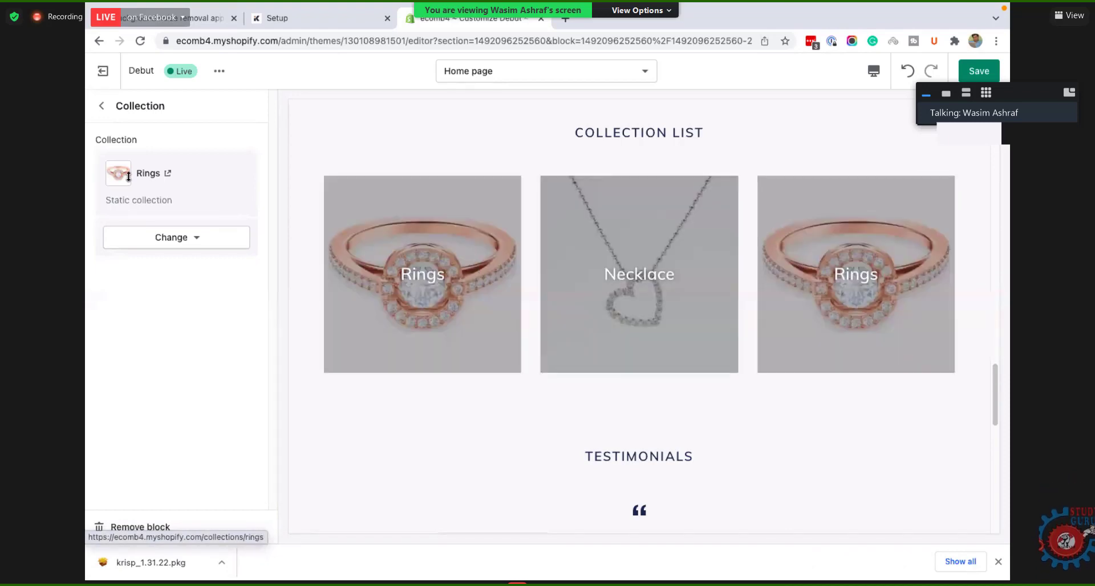
{"action": "left_click", "coordinate": [102, 106]}
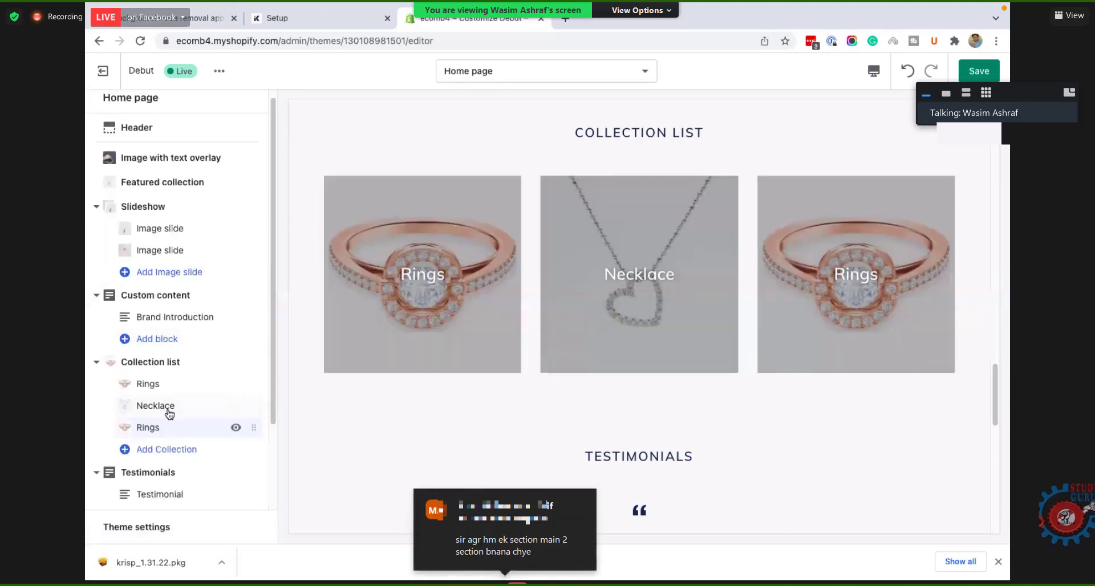
{"action": "scroll", "coordinate": [170, 446], "scroll_direction": "down", "scroll_amount": 1}
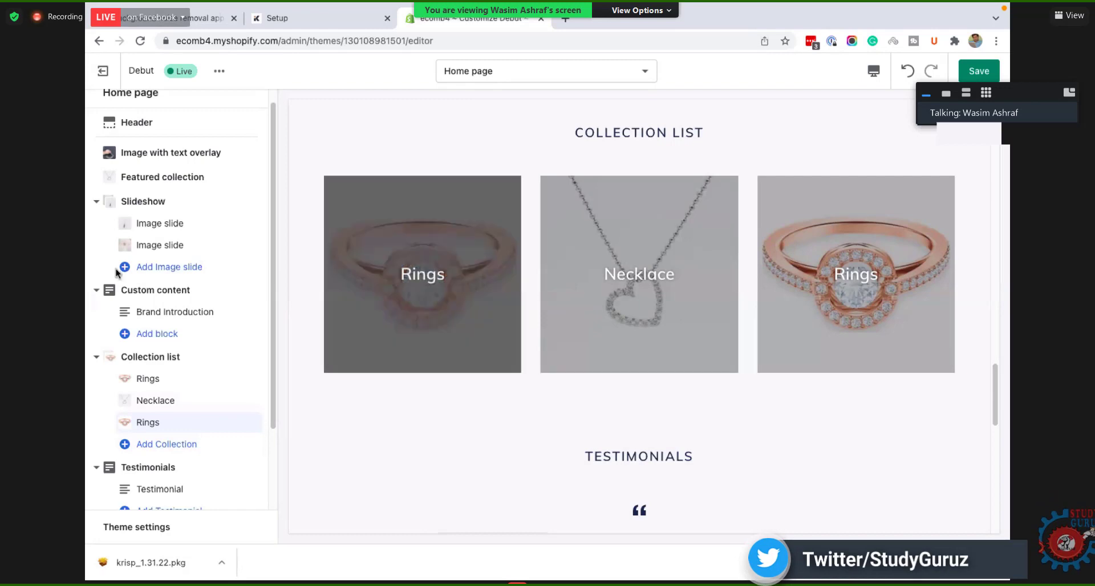
{"action": "left_click", "coordinate": [172, 358]}
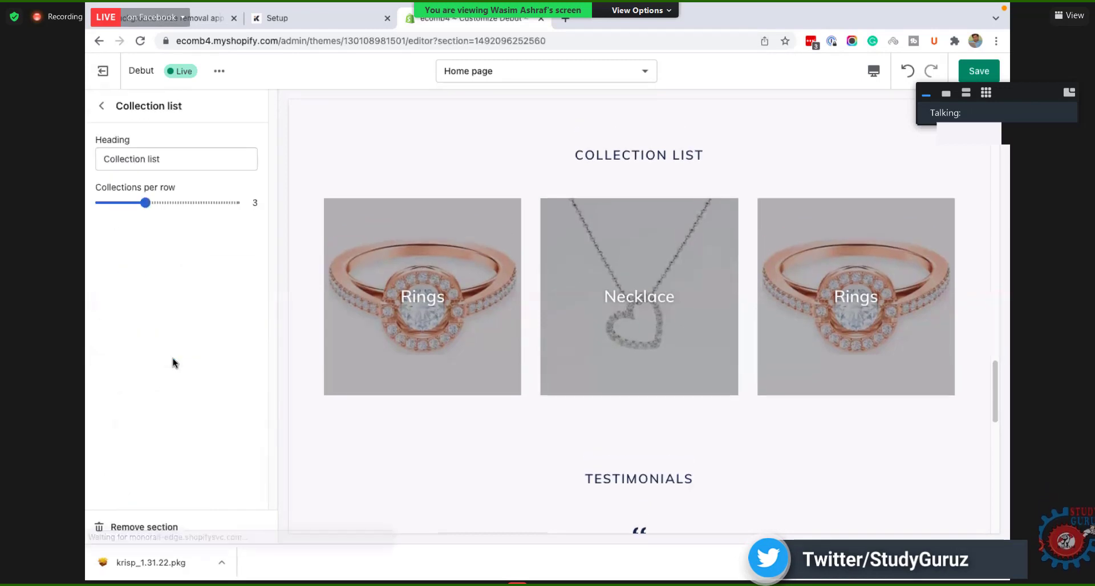
{"action": "left_click", "coordinate": [105, 105]}
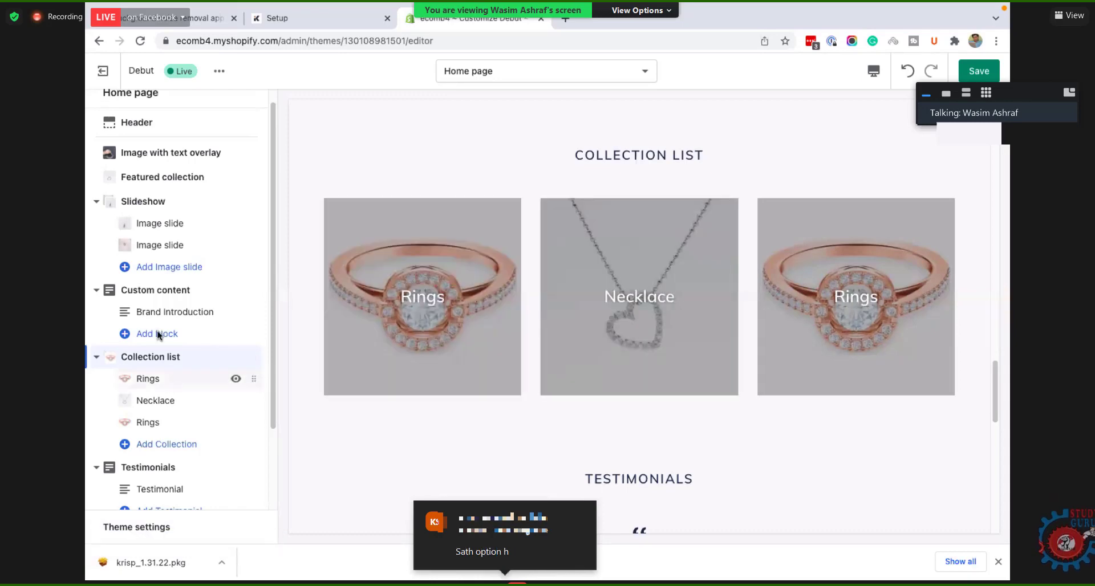
Step: Set the Collection list section to 2 collections per row and check the resulting layout in the preview
{"action": "scroll", "coordinate": [191, 395], "scroll_direction": "down", "scroll_amount": 1}
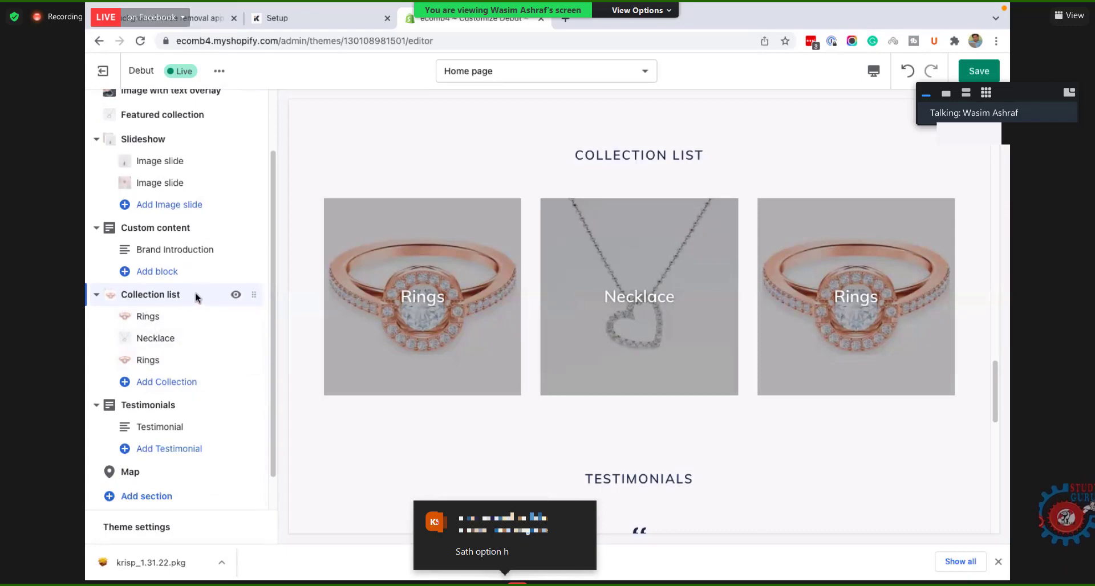
{"action": "left_click", "coordinate": [180, 296]}
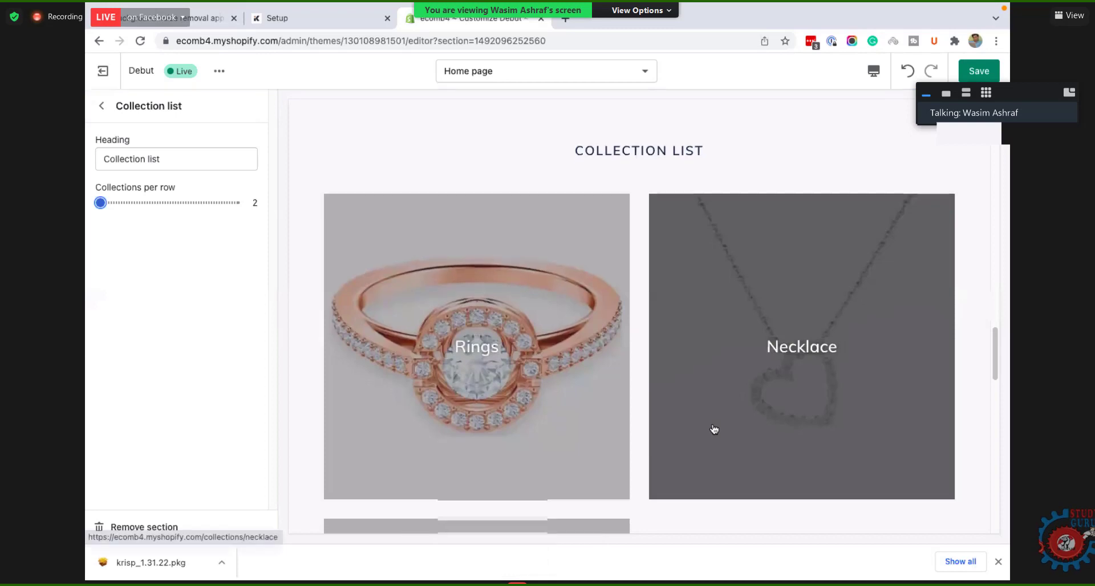
{"action": "scroll", "coordinate": [714, 429], "scroll_direction": "down", "scroll_amount": 1}
{"action": "scroll", "coordinate": [684, 420], "scroll_direction": "down", "scroll_amount": 2}
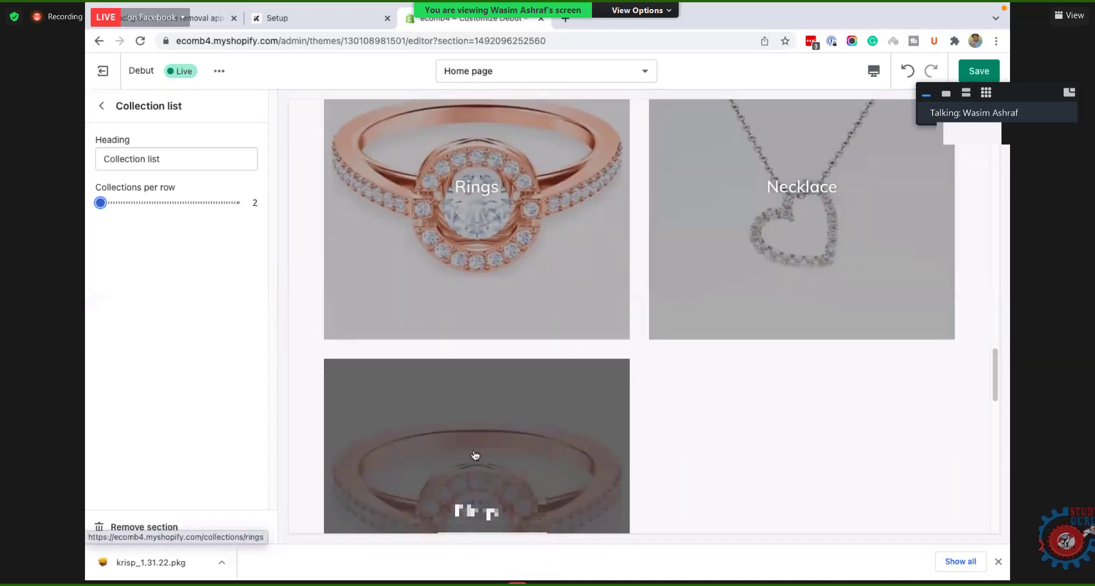
{"action": "scroll", "coordinate": [475, 455], "scroll_direction": "down", "scroll_amount": 1}
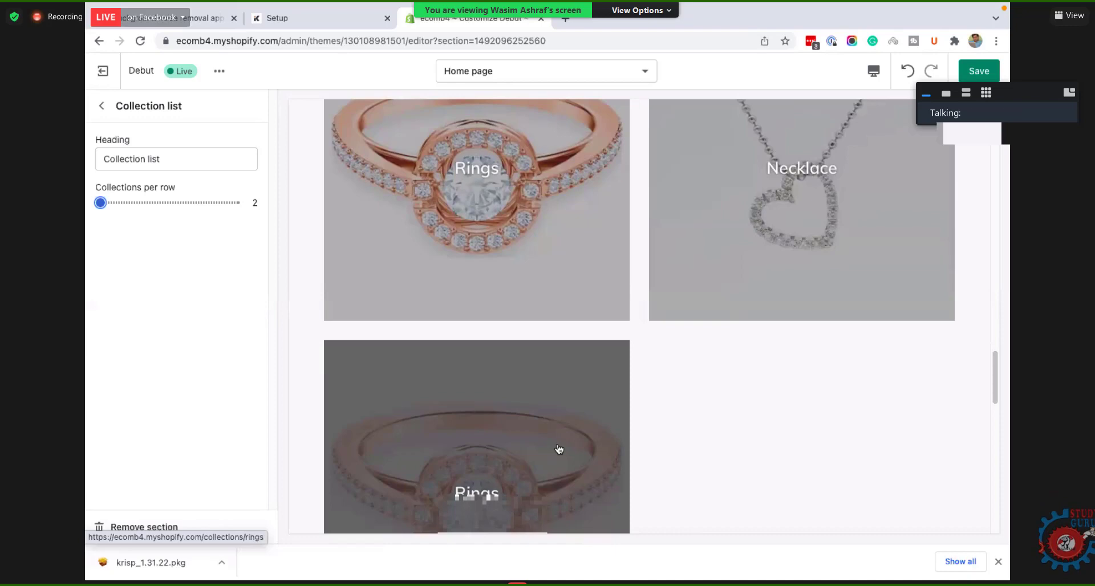
{"action": "scroll", "coordinate": [558, 446], "scroll_direction": "down", "scroll_amount": 3}
{"action": "scroll", "coordinate": [558, 446], "scroll_direction": "up", "scroll_amount": 7}
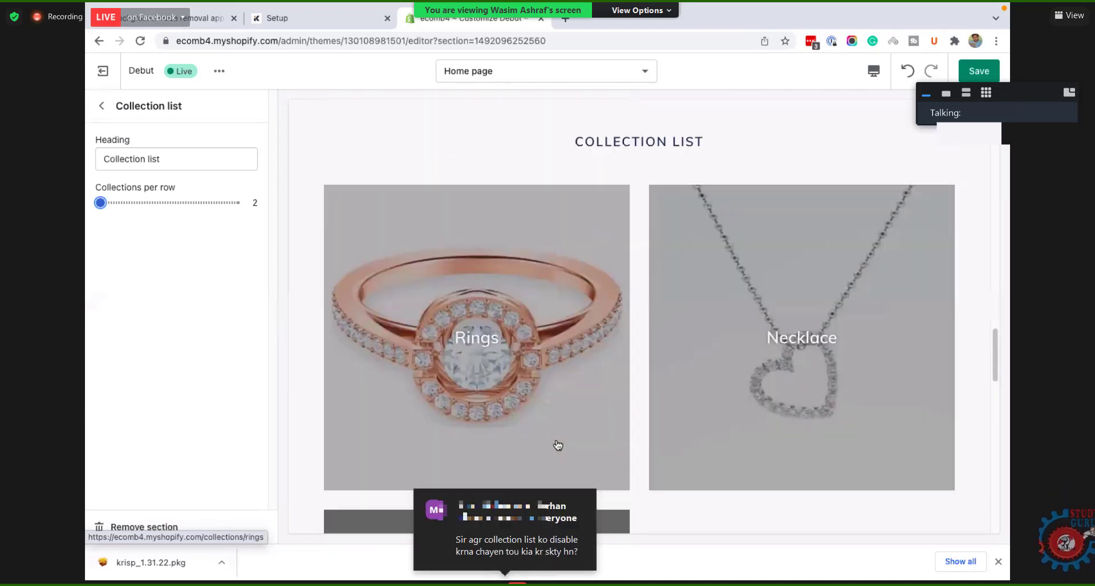
{"action": "scroll", "coordinate": [558, 446], "scroll_direction": "down", "scroll_amount": 4}
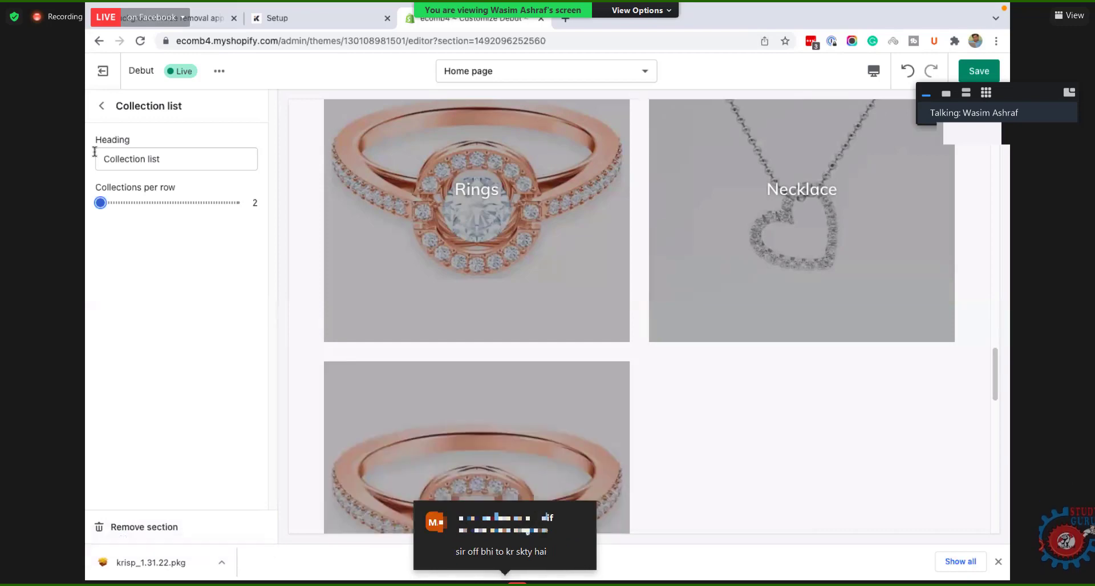
Step: Review the preview from the collection list down to the store map and back, and return to the section list
{"action": "scroll", "coordinate": [515, 312], "scroll_direction": "down", "scroll_amount": 10}
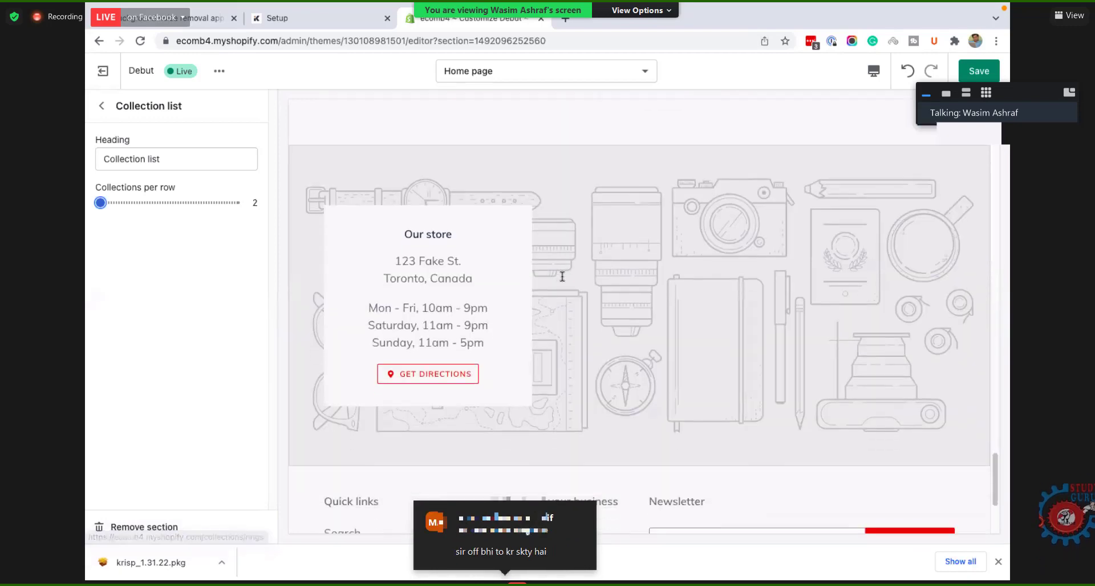
{"action": "scroll", "coordinate": [570, 300], "scroll_direction": "up", "scroll_amount": 8}
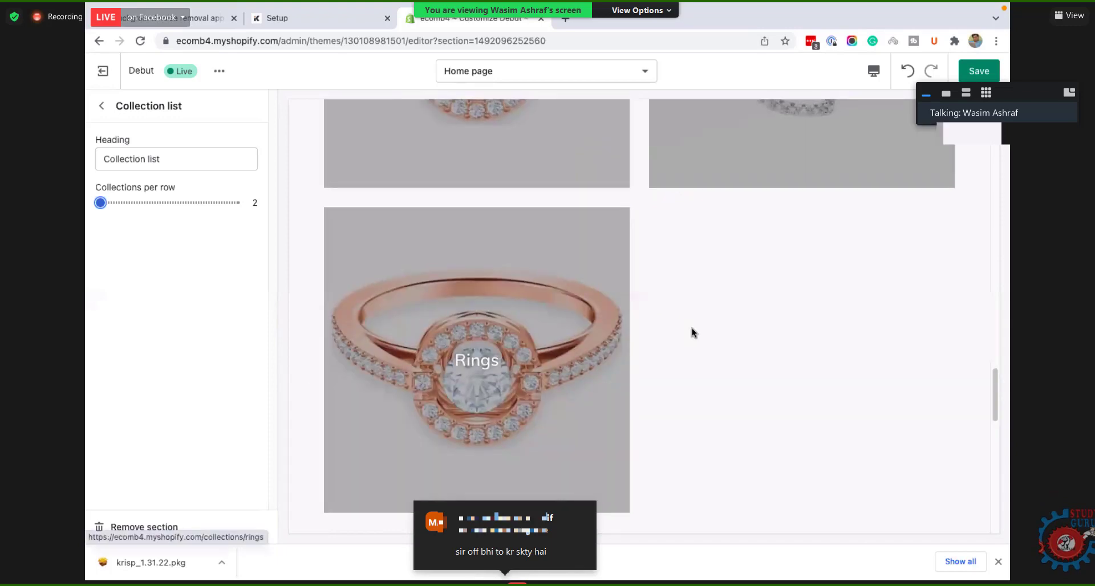
{"action": "scroll", "coordinate": [691, 333], "scroll_direction": "up", "scroll_amount": 2}
{"action": "scroll", "coordinate": [692, 333], "scroll_direction": "up", "scroll_amount": 1}
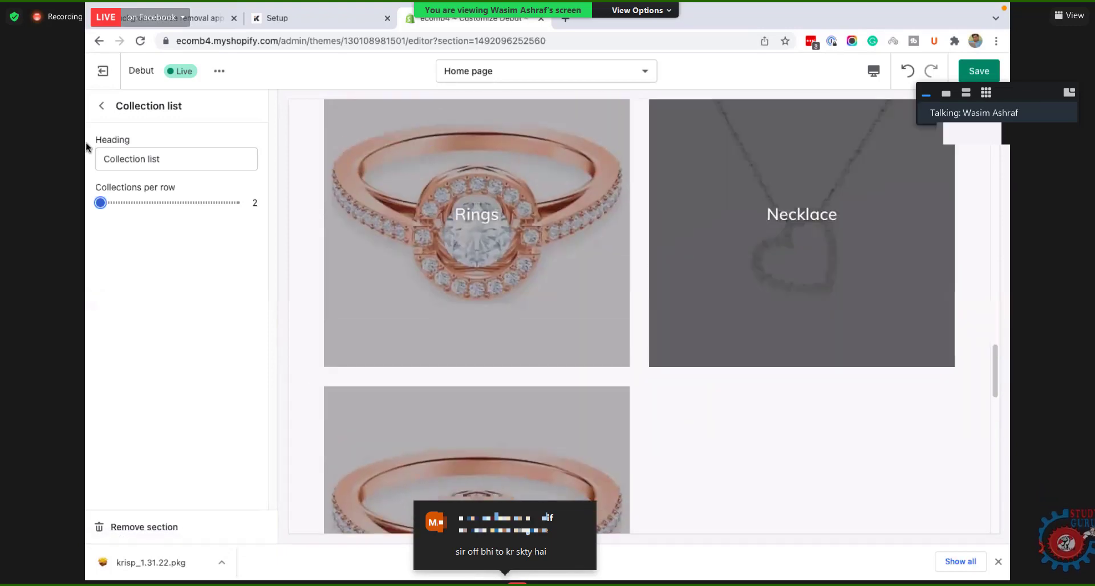
{"action": "left_click", "coordinate": [103, 107]}
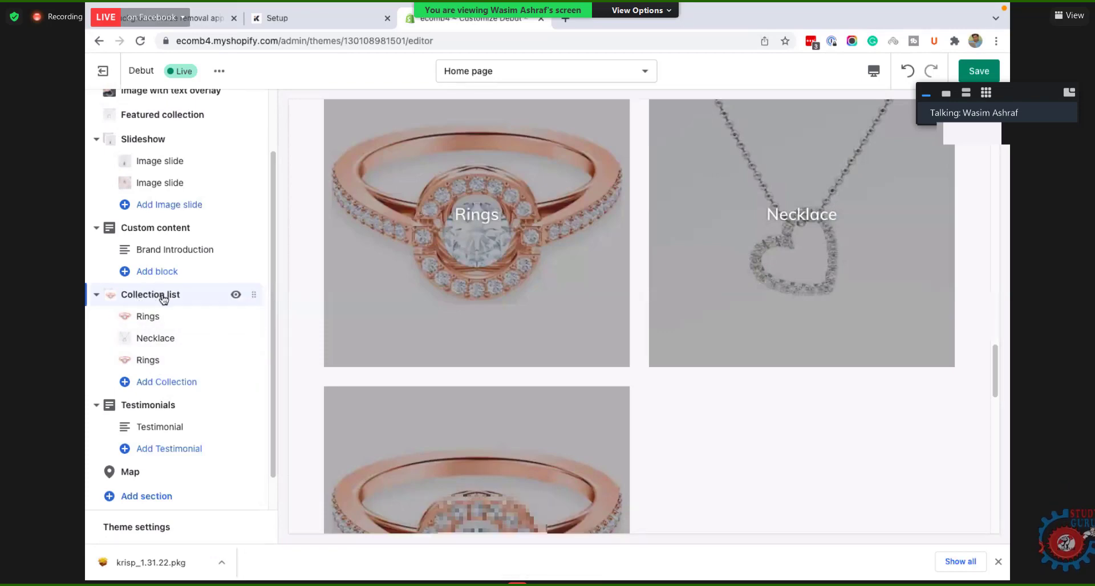
Step: Try 5 collections per row in the Collection list section, restore it to 2, and return to the section list
{"action": "left_click", "coordinate": [221, 298]}
{"action": "left_click_drag", "start_coordinate": [100, 203], "coordinate": [288, 220]}
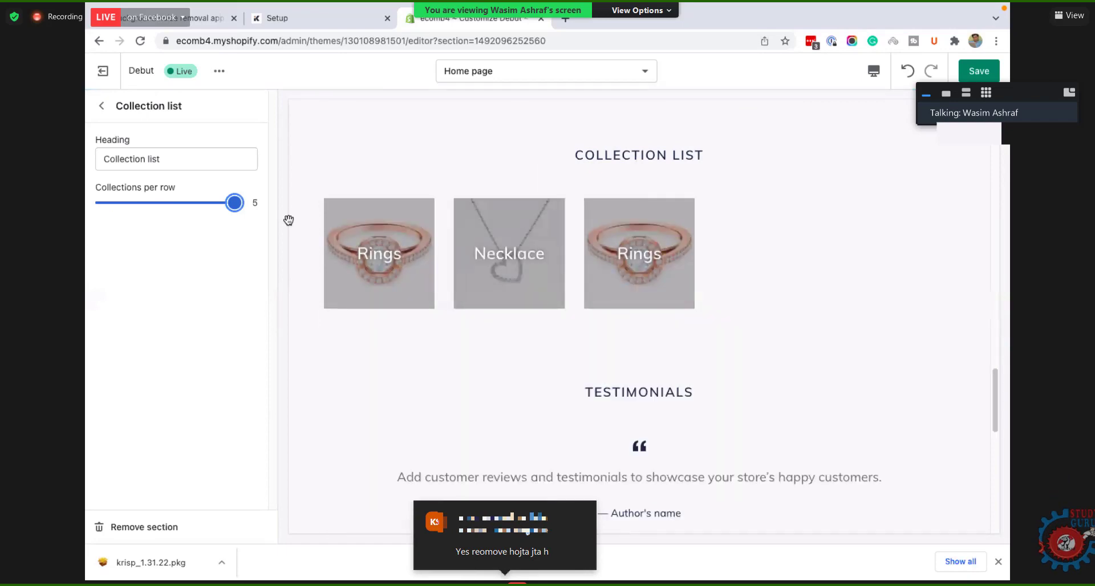
{"action": "left_click_drag", "start_coordinate": [190, 214], "coordinate": [98, 207]}
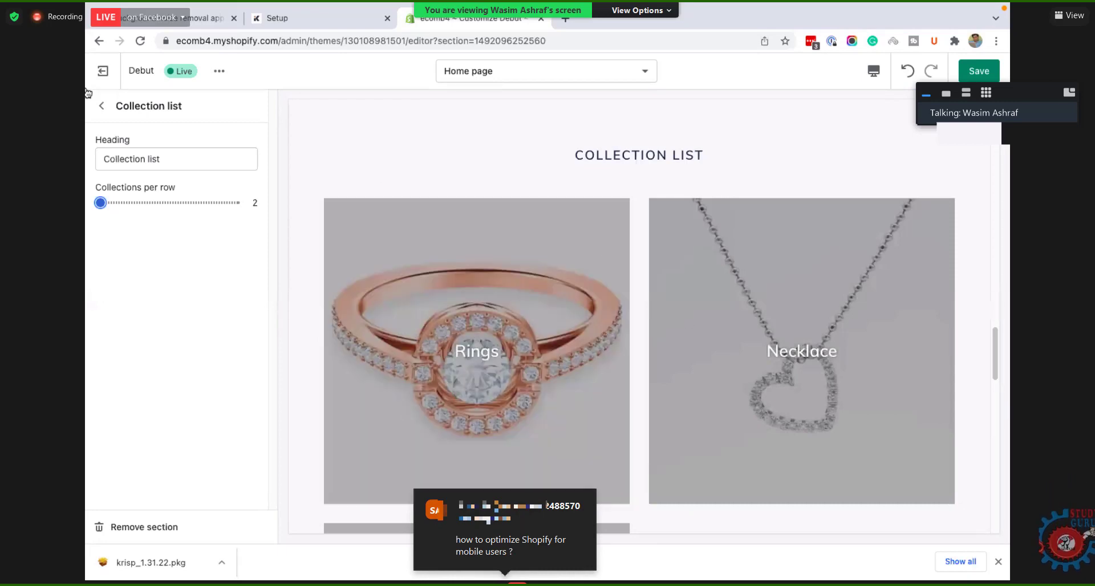
{"action": "left_click", "coordinate": [102, 107]}
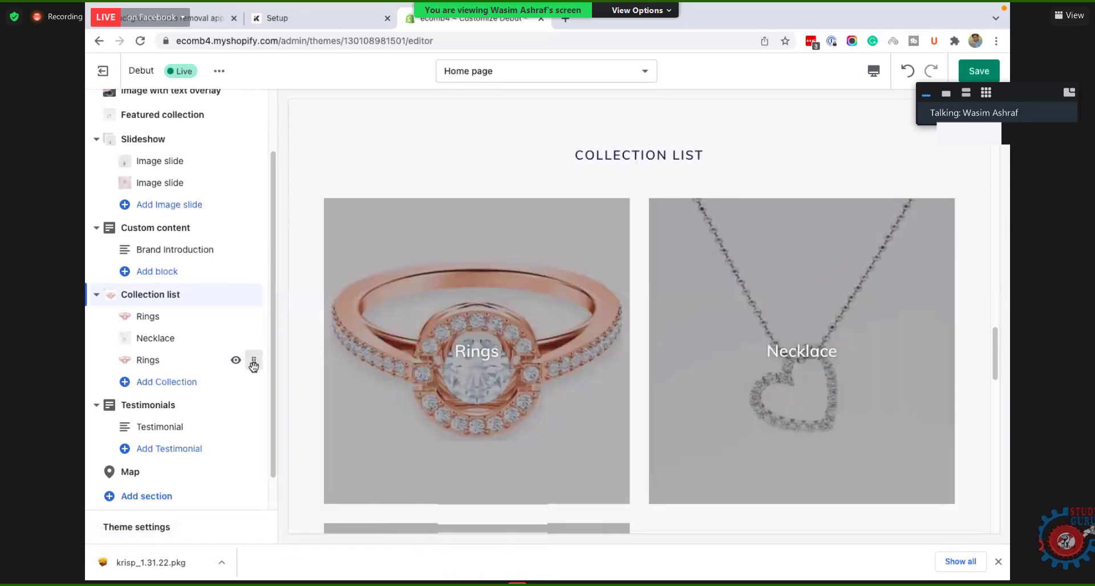
Step: Check the third collection block's settings, return to the section list, and review the preview up to the Vintage Jewelry Collection banner
{"action": "left_click", "coordinate": [203, 360]}
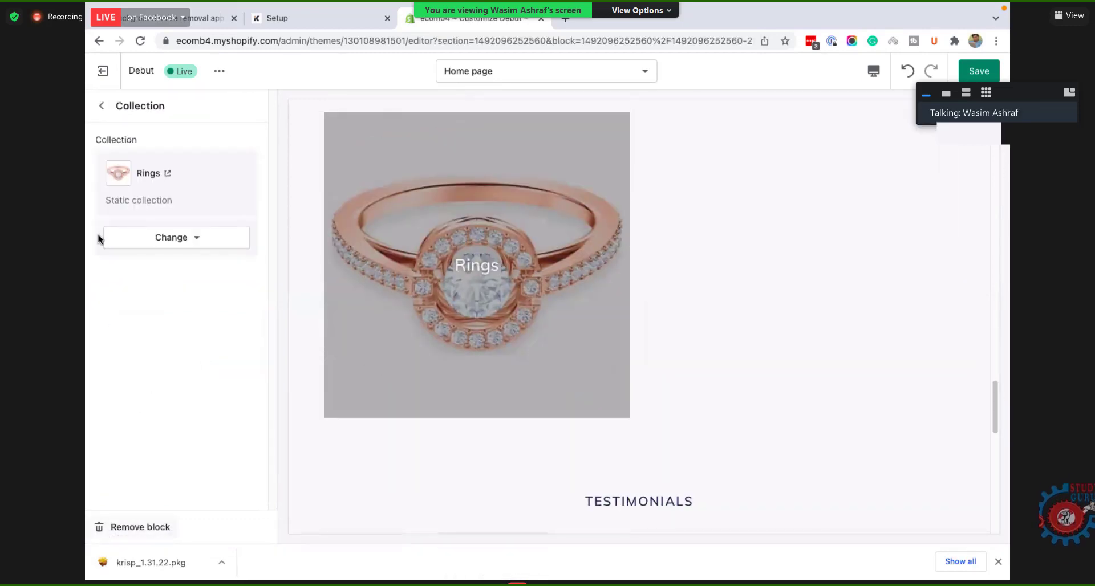
{"action": "left_click", "coordinate": [102, 107]}
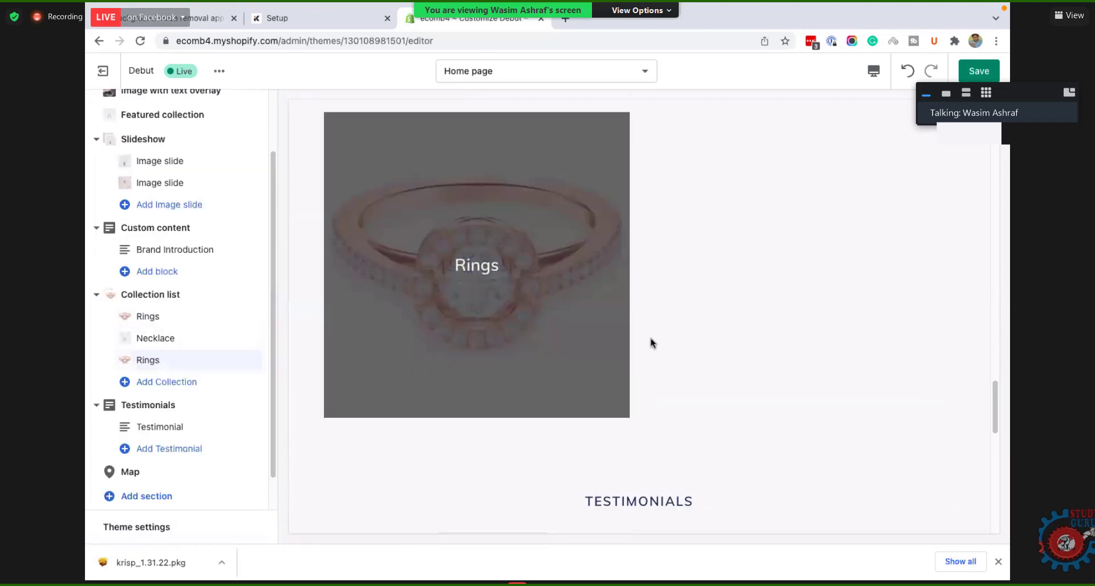
{"action": "scroll", "coordinate": [578, 368], "scroll_direction": "up", "scroll_amount": 2}
{"action": "scroll", "coordinate": [578, 368], "scroll_direction": "up", "scroll_amount": 4}
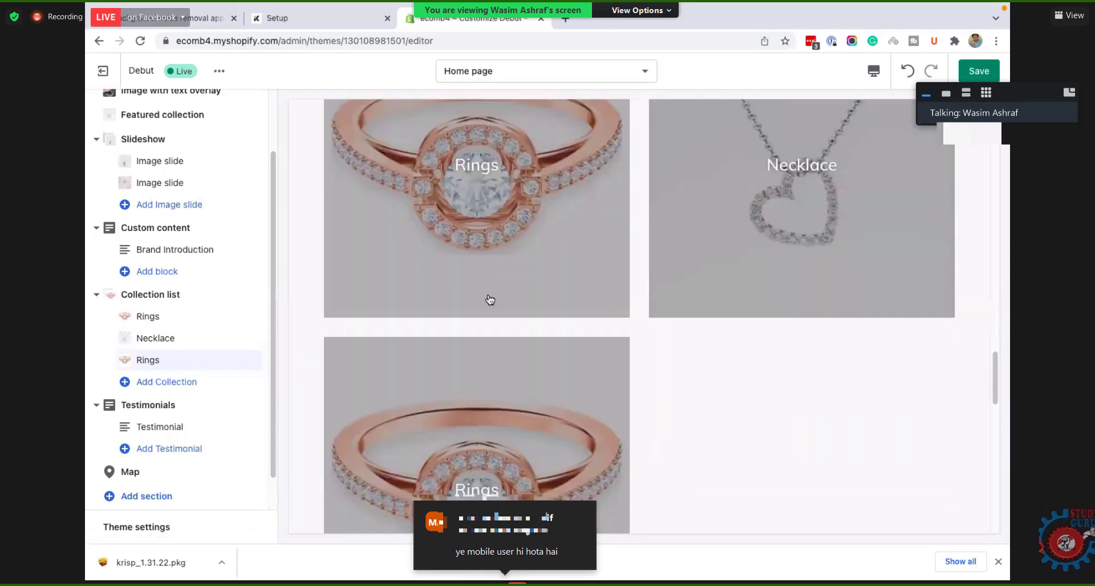
{"action": "scroll", "coordinate": [667, 336], "scroll_direction": "up", "scroll_amount": 3}
{"action": "scroll", "coordinate": [667, 336], "scroll_direction": "up", "scroll_amount": 20}
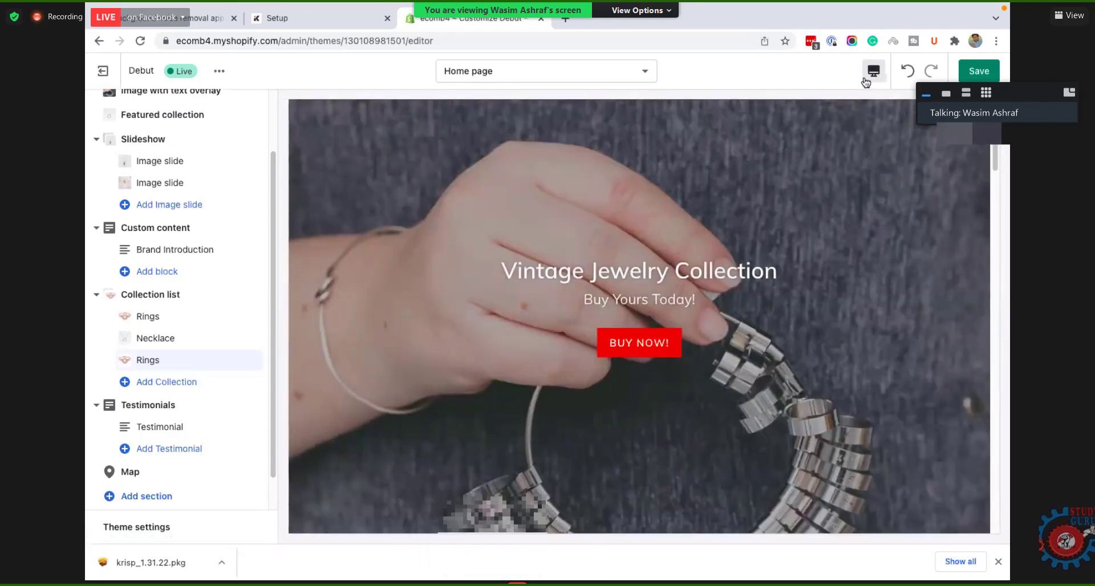
Step: Switch the theme preview to the Mobile view and review the home page down to the store map
{"action": "left_click", "coordinate": [881, 76]}
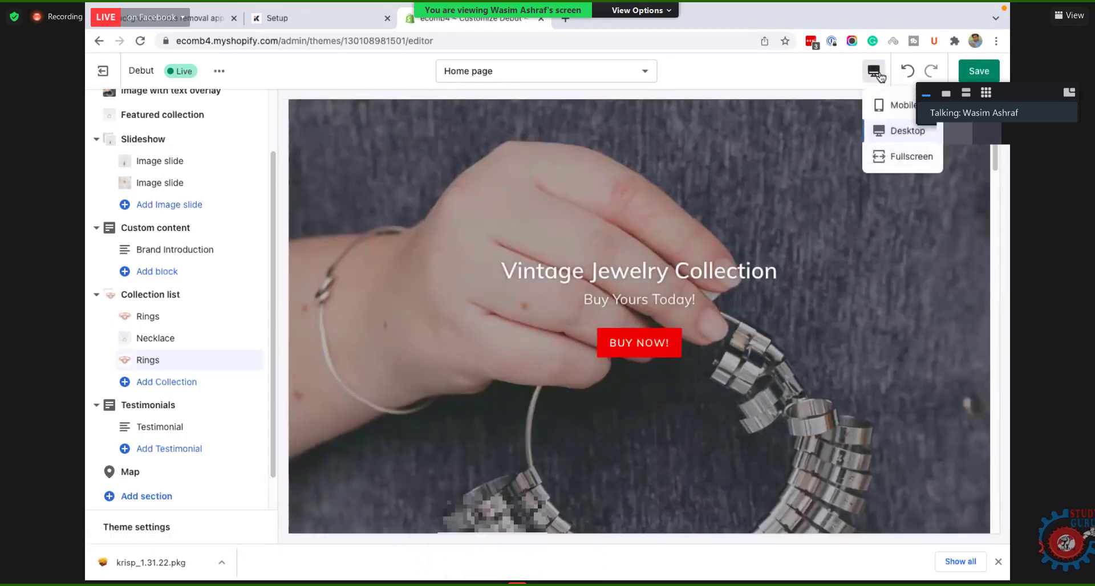
{"action": "left_click", "coordinate": [902, 106]}
{"action": "scroll", "coordinate": [748, 286], "scroll_direction": "down", "scroll_amount": 15}
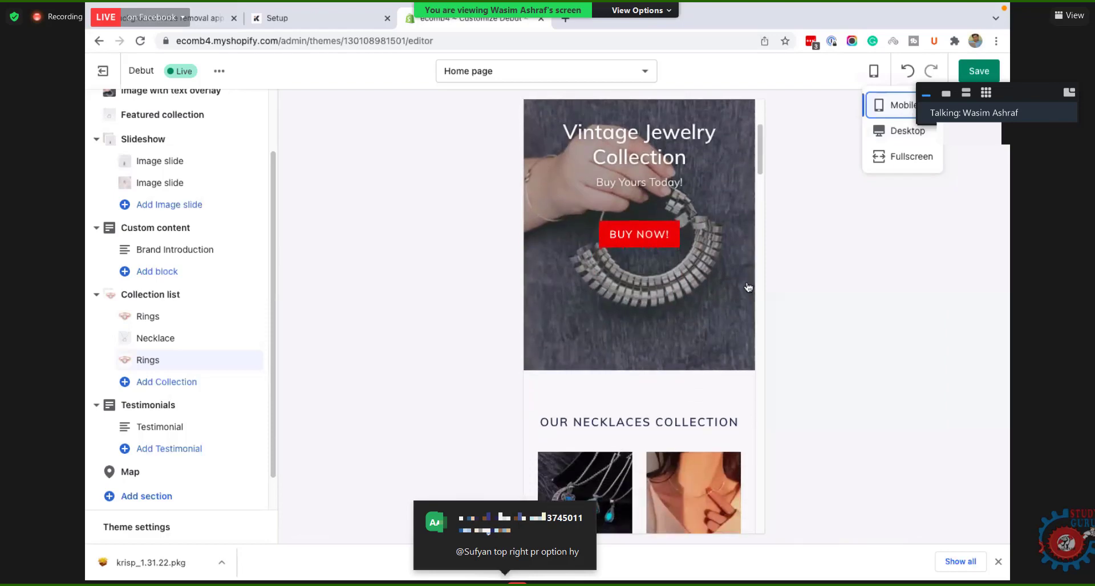
{"action": "scroll", "coordinate": [748, 286], "scroll_direction": "down", "scroll_amount": 15}
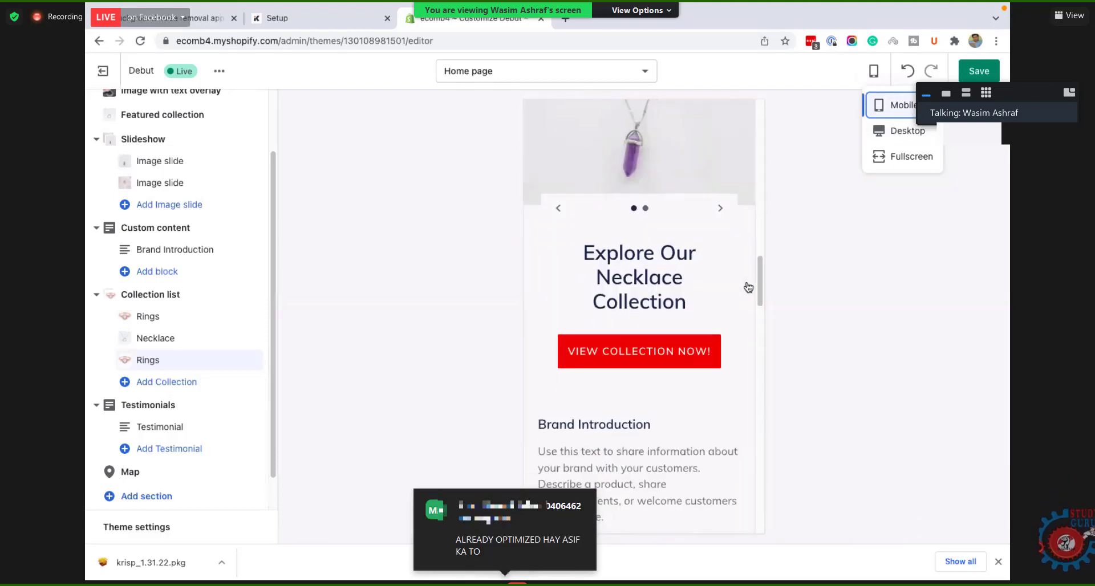
{"action": "scroll", "coordinate": [750, 286], "scroll_direction": "down", "scroll_amount": 2}
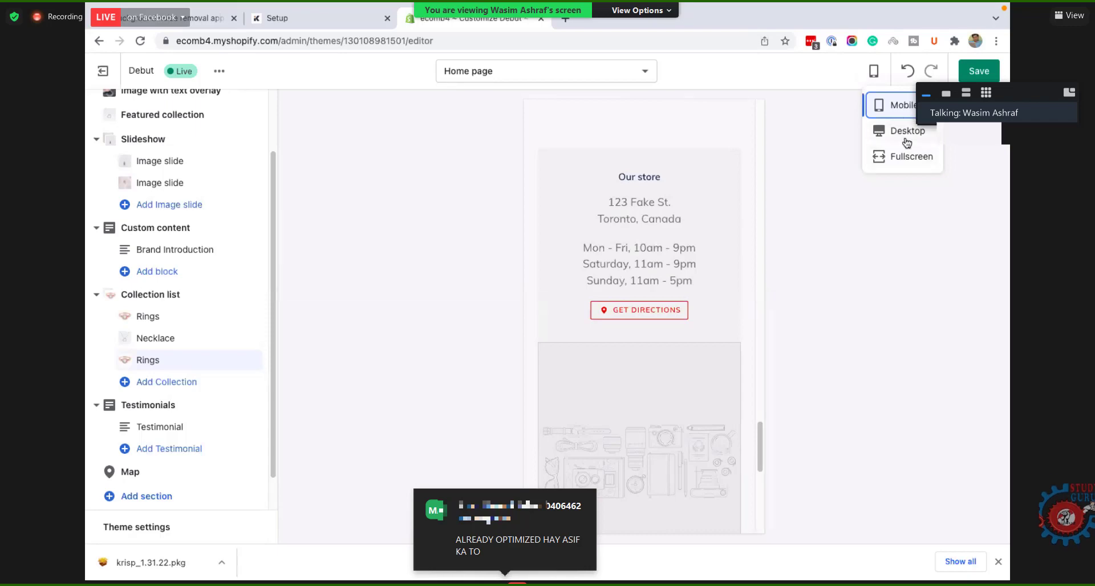
Step: Review the mobile home page from the store map up to the announcement bar and down to the necklaces collection
{"action": "left_click", "coordinate": [907, 131]}
{"action": "left_click", "coordinate": [903, 107]}
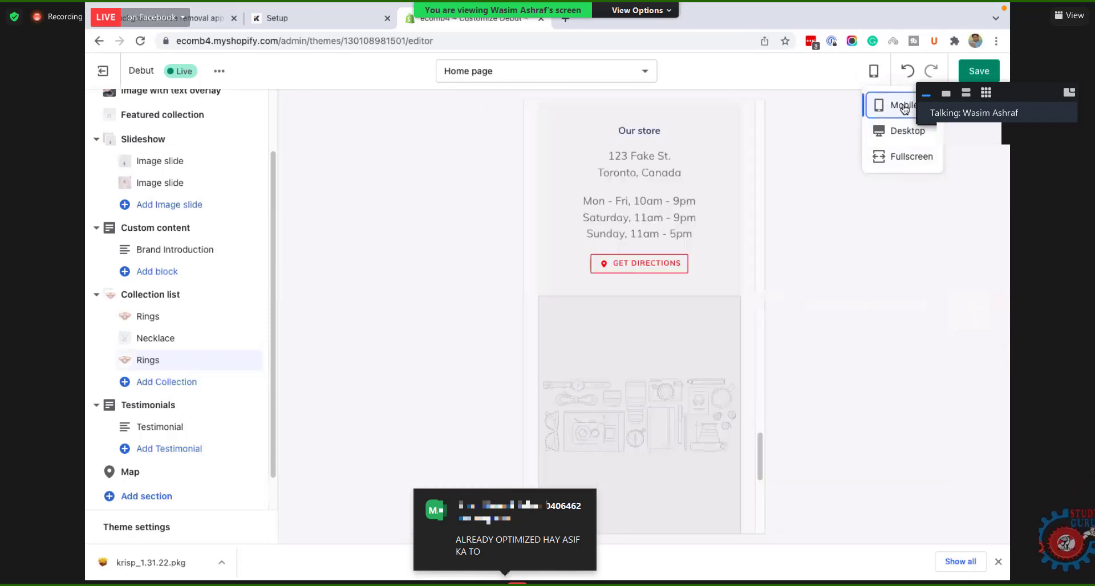
{"action": "scroll", "coordinate": [728, 215], "scroll_direction": "up", "scroll_amount": 15}
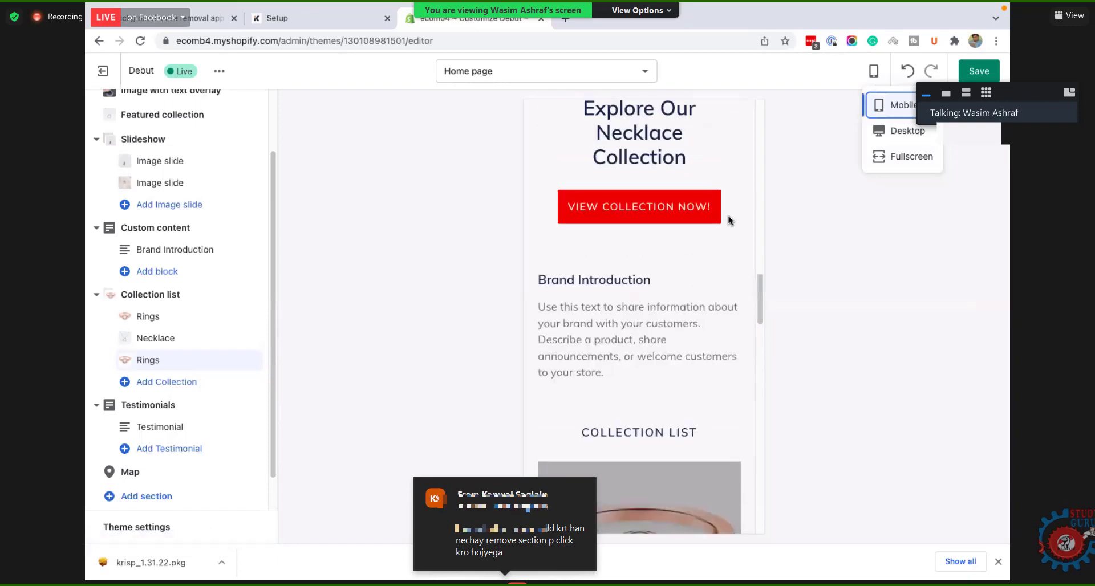
{"action": "scroll", "coordinate": [727, 216], "scroll_direction": "up", "scroll_amount": 12}
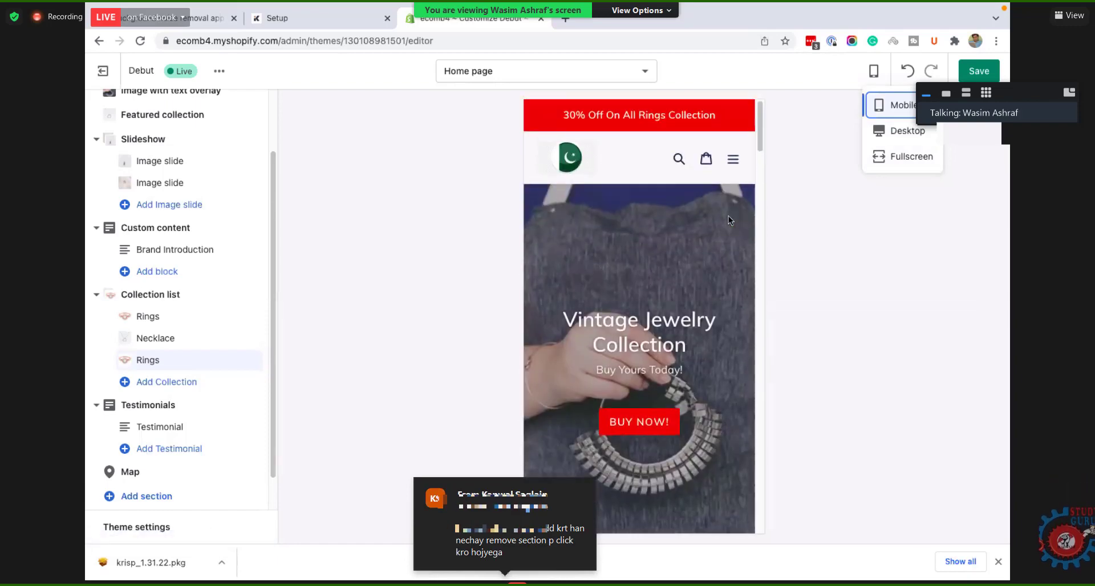
{"action": "scroll", "coordinate": [728, 219], "scroll_direction": "down", "scroll_amount": 6}
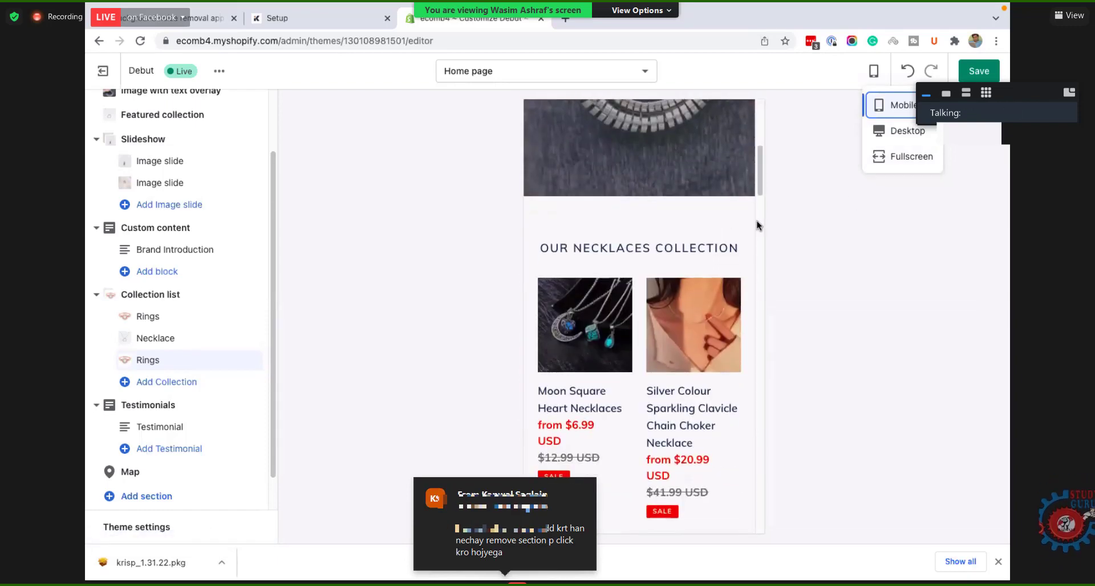
Step: Switch the preview back to the Desktop view and review the home page down to the collection list
{"action": "left_click", "coordinate": [908, 131]}
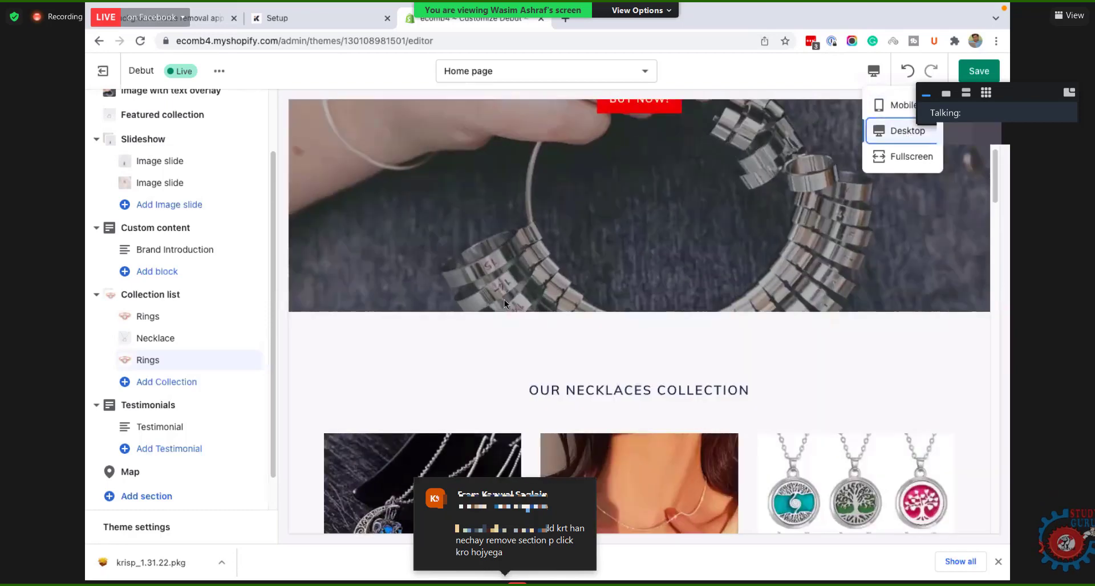
{"action": "scroll", "coordinate": [504, 299], "scroll_direction": "down", "scroll_amount": 4}
{"action": "scroll", "coordinate": [521, 310], "scroll_direction": "down", "scroll_amount": 6}
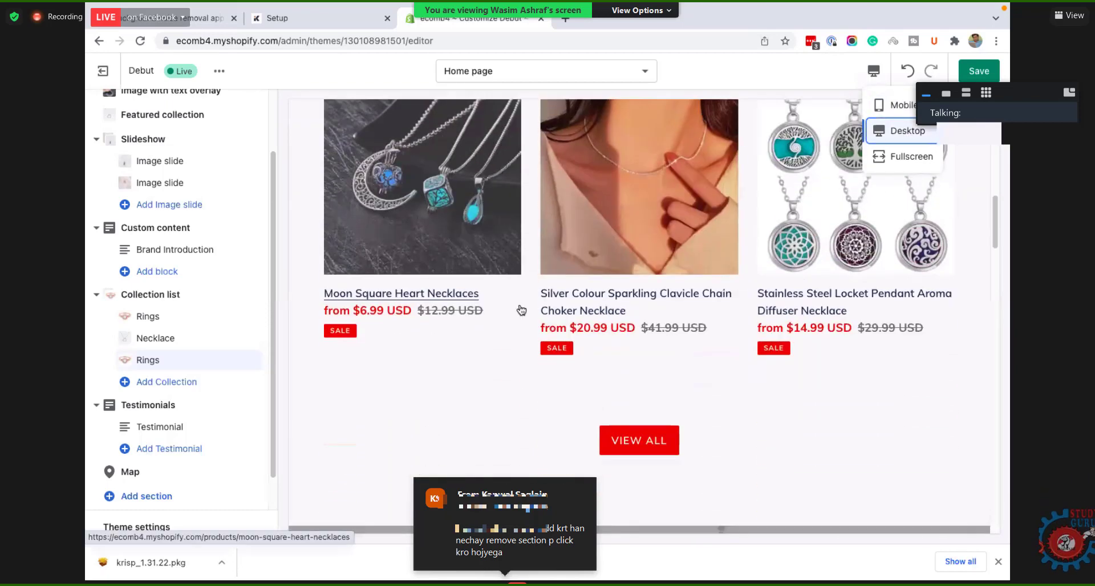
{"action": "scroll", "coordinate": [522, 309], "scroll_direction": "down", "scroll_amount": 8}
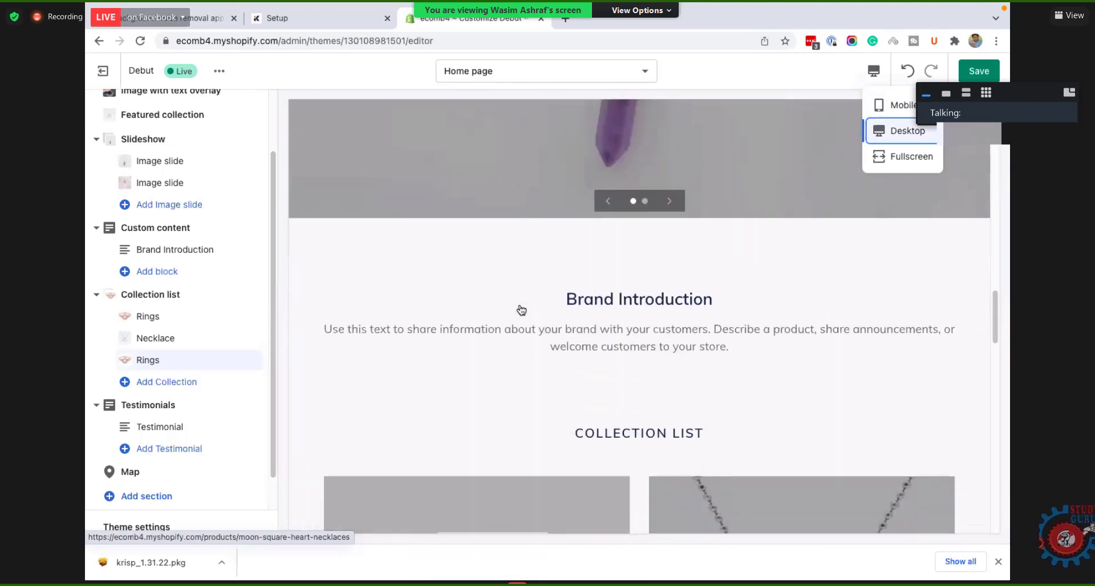
{"action": "scroll", "coordinate": [522, 309], "scroll_direction": "down", "scroll_amount": 7}
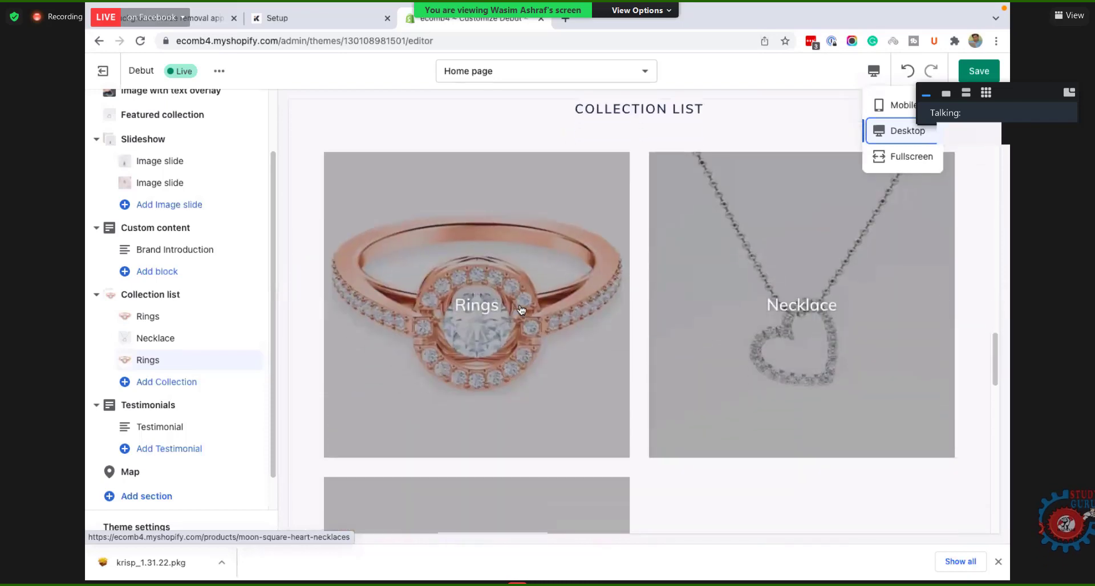
Step: Review the desktop preview between the collection list rows and the testimonials section
{"action": "scroll", "coordinate": [523, 316], "scroll_direction": "down", "scroll_amount": 5}
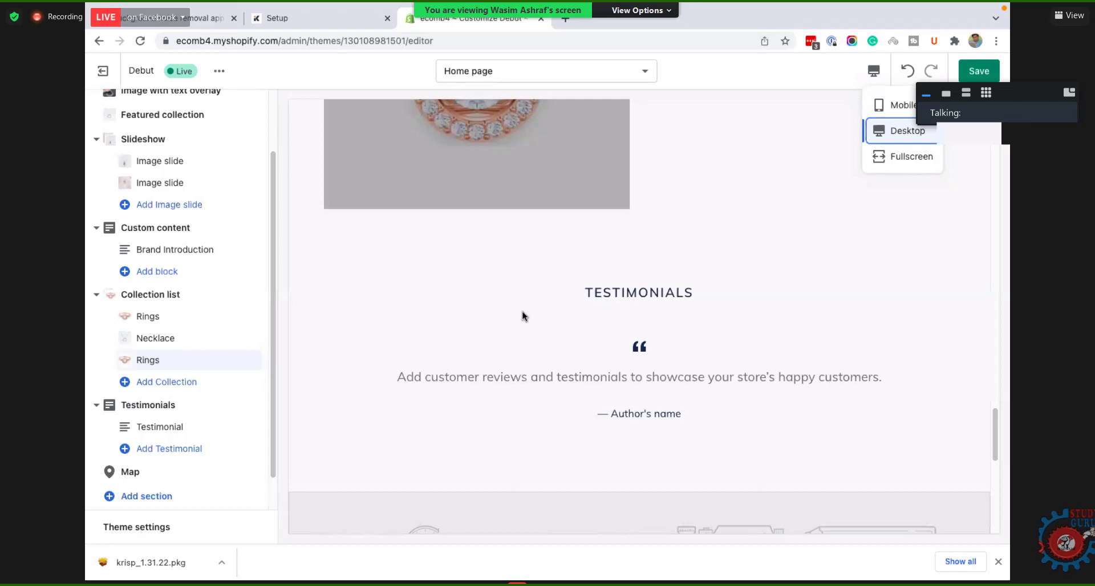
{"action": "scroll", "coordinate": [522, 311], "scroll_direction": "up", "scroll_amount": 5}
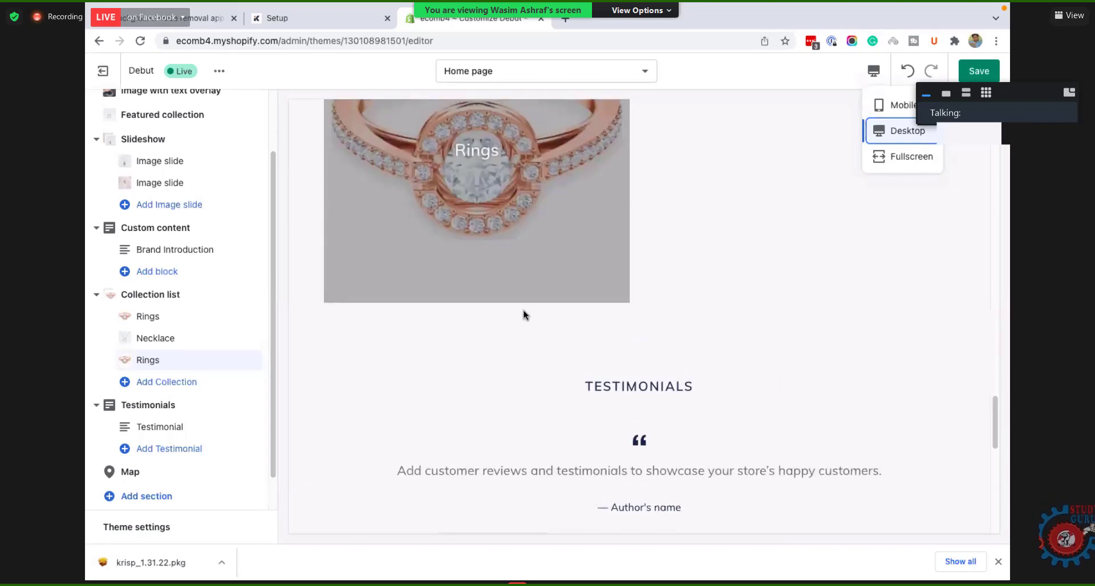
{"action": "scroll", "coordinate": [525, 316], "scroll_direction": "up", "scroll_amount": 2}
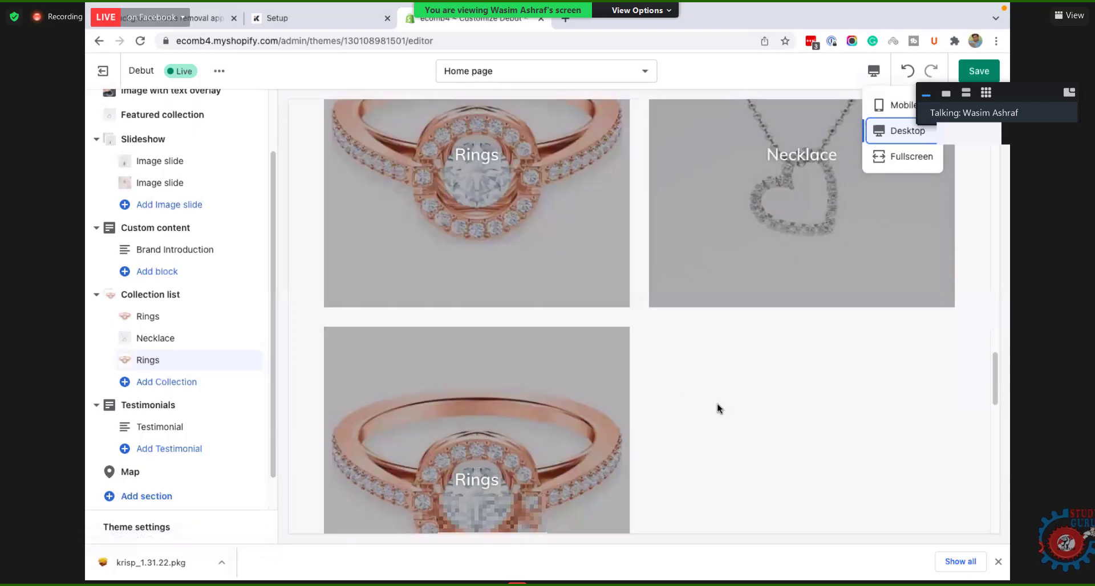
{"action": "scroll", "coordinate": [717, 405], "scroll_direction": "up", "scroll_amount": 1}
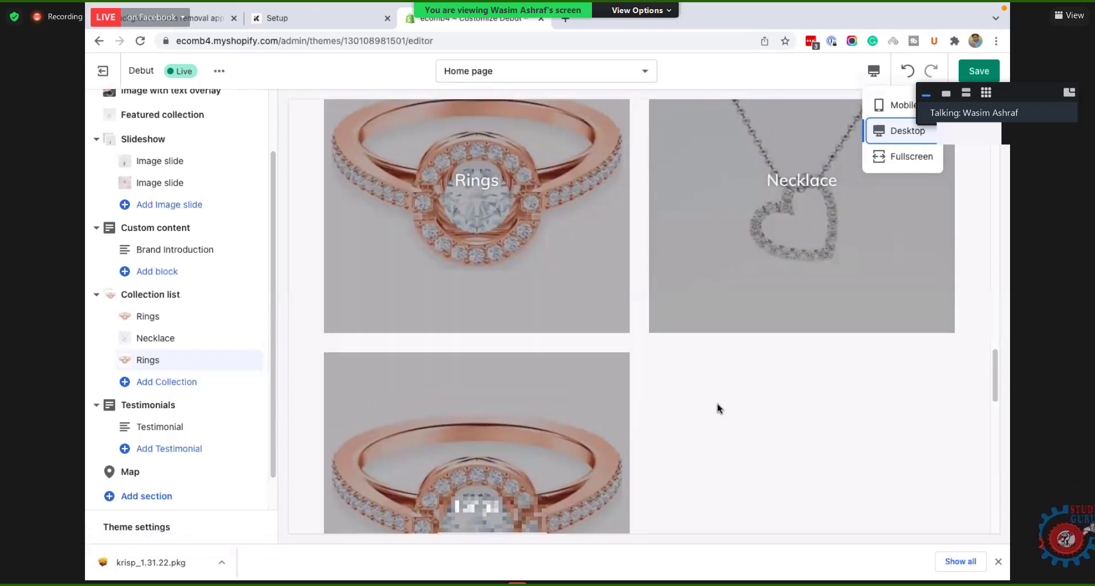
{"action": "scroll", "coordinate": [717, 405], "scroll_direction": "up", "scroll_amount": 2}
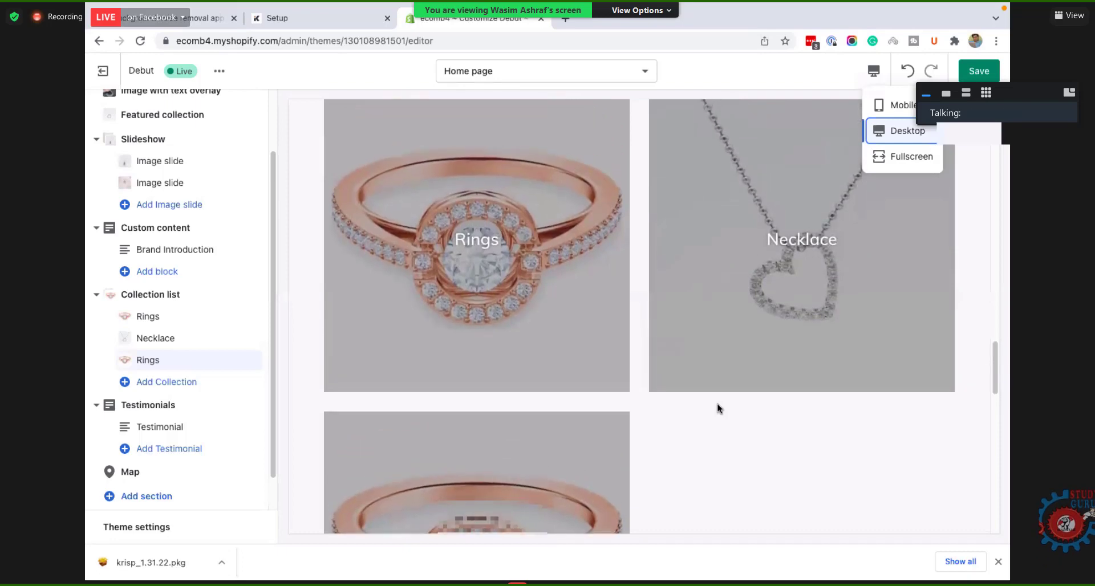
{"action": "scroll", "coordinate": [718, 404], "scroll_direction": "up", "scroll_amount": 4}
{"action": "scroll", "coordinate": [552, 293], "scroll_direction": "down", "scroll_amount": 6}
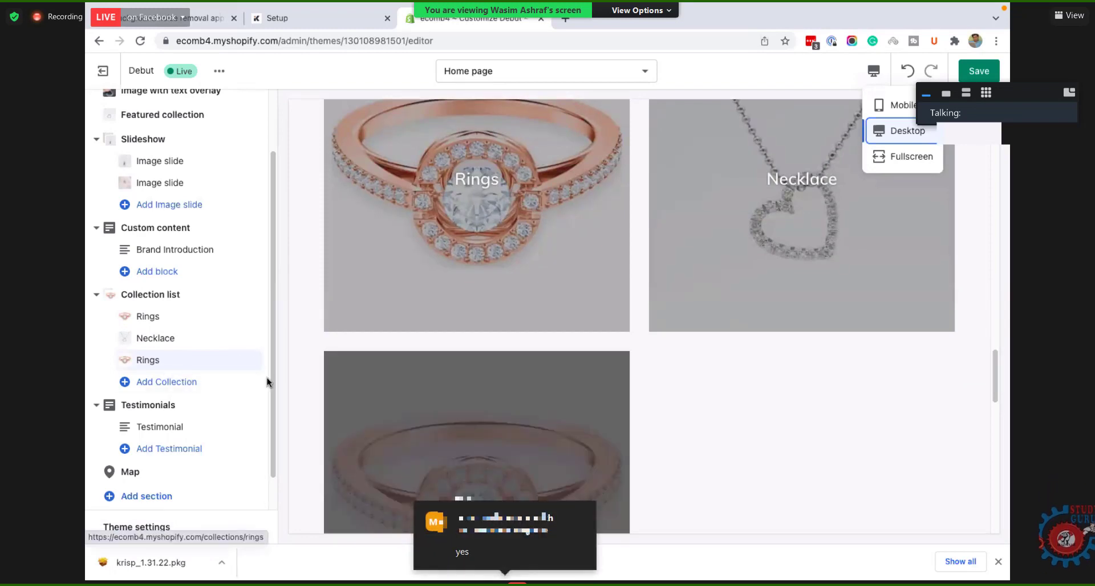
Step: Add a fourth collection block to the Collection list and assign the Necklace collection to it
{"action": "left_click", "coordinate": [164, 382]}
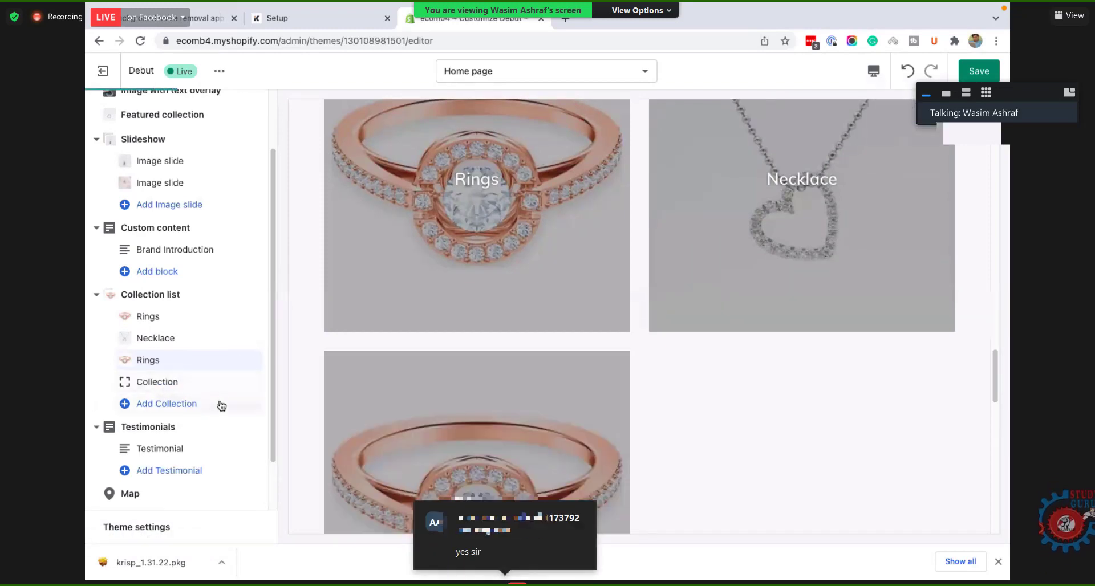
{"action": "left_click", "coordinate": [158, 382]}
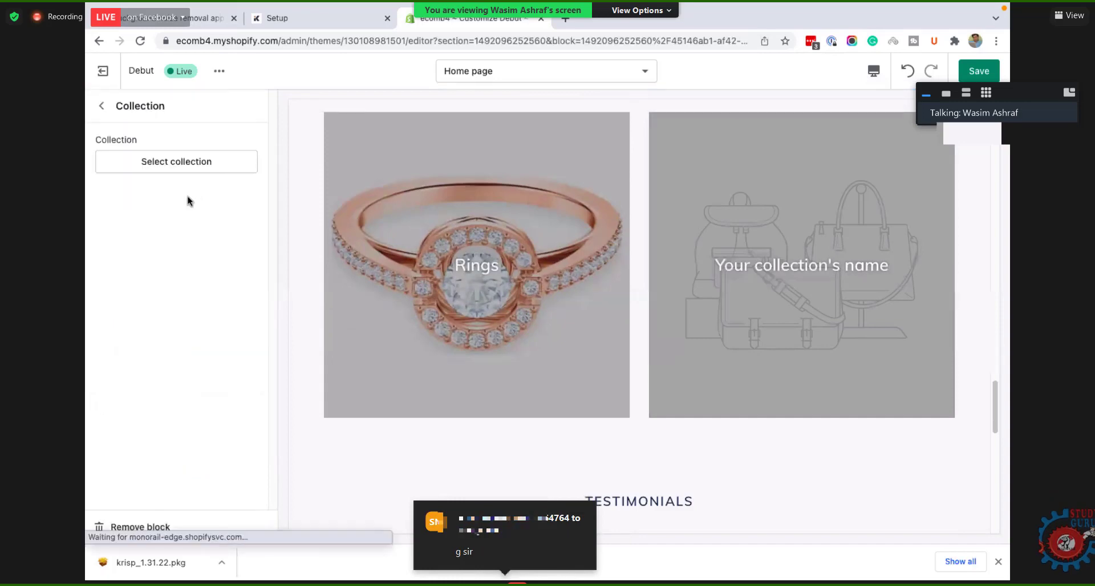
{"action": "left_click", "coordinate": [183, 165]}
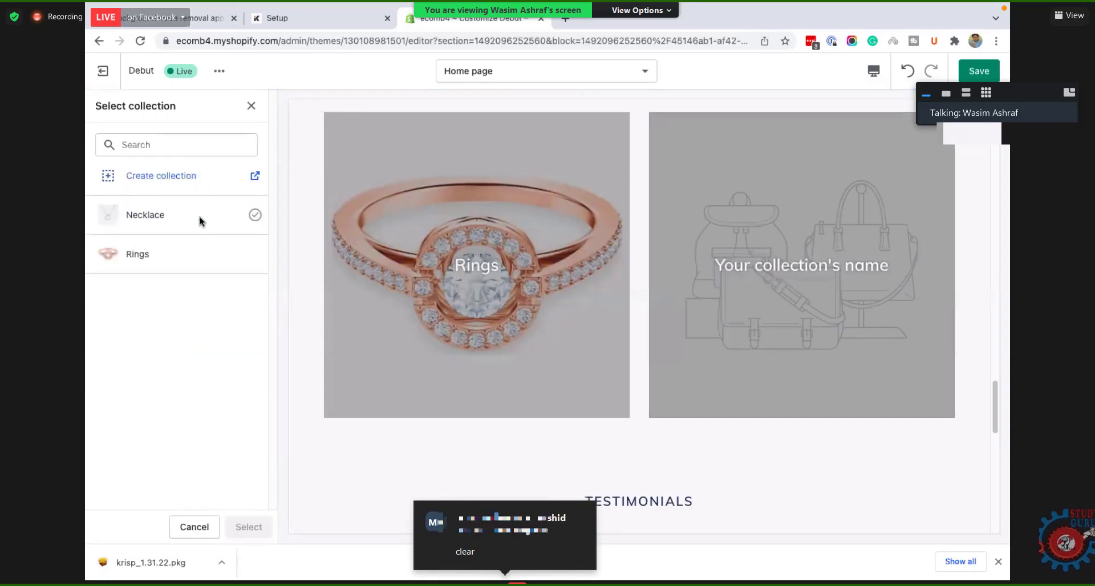
{"action": "left_click", "coordinate": [167, 225]}
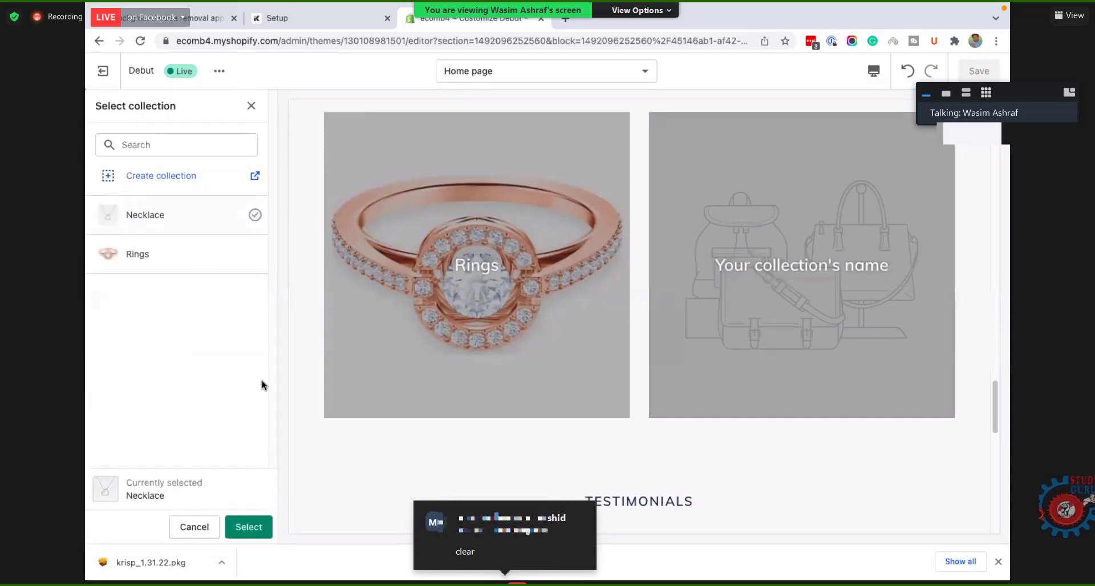
{"action": "left_click", "coordinate": [247, 527]}
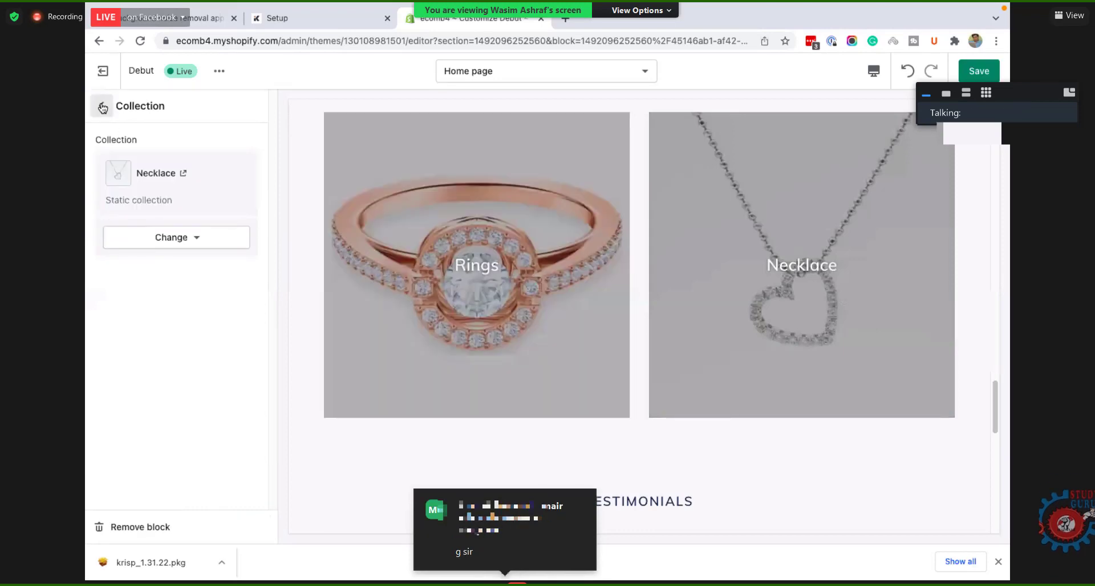
{"action": "left_click", "coordinate": [102, 107]}
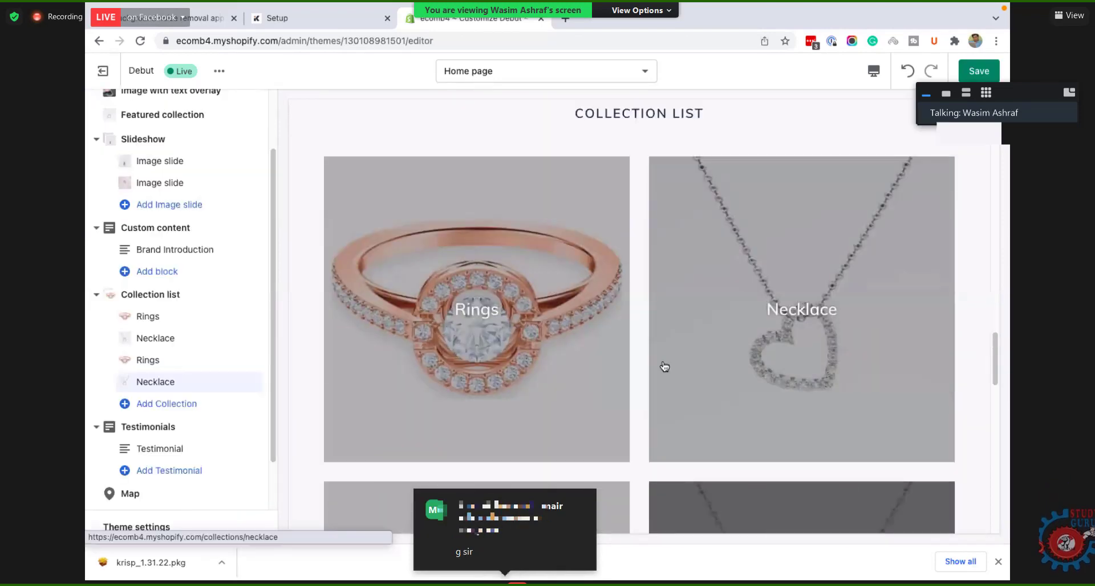
{"action": "scroll", "coordinate": [706, 357], "scroll_direction": "down", "scroll_amount": 1}
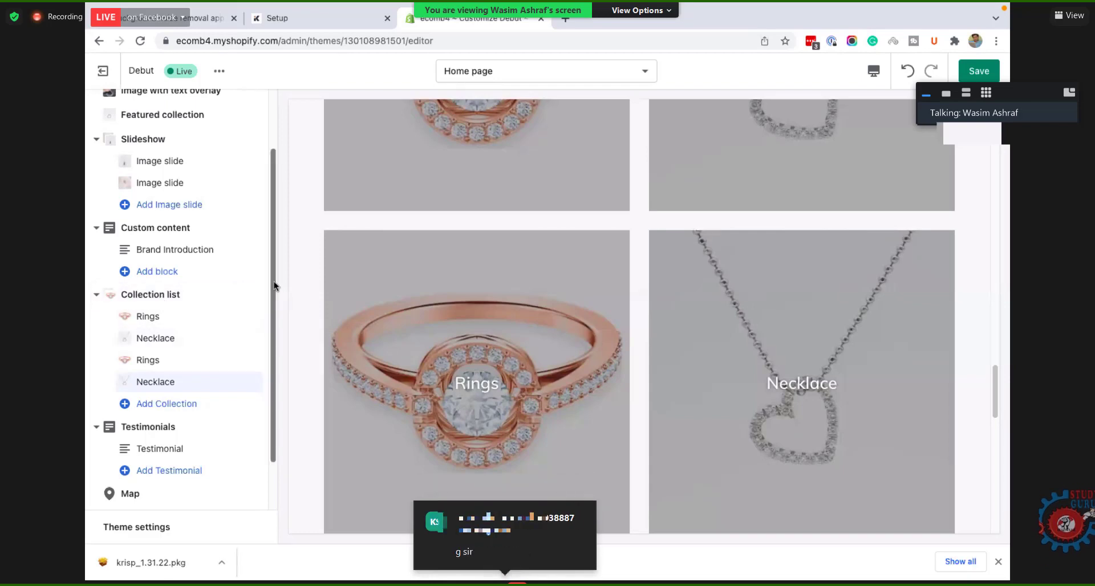
Step: Review the testimonials section in the preview and examine the testimonial block's text and author fields
{"action": "left_click_drag", "start_coordinate": [274, 282], "coordinate": [275, 339]}
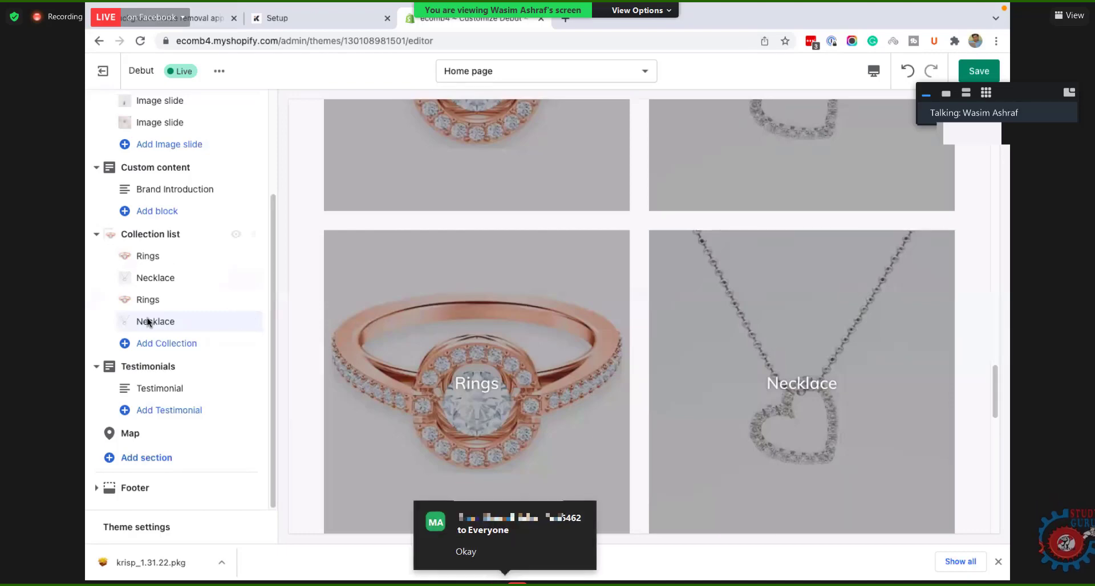
{"action": "scroll", "coordinate": [400, 345], "scroll_direction": "down", "scroll_amount": 3}
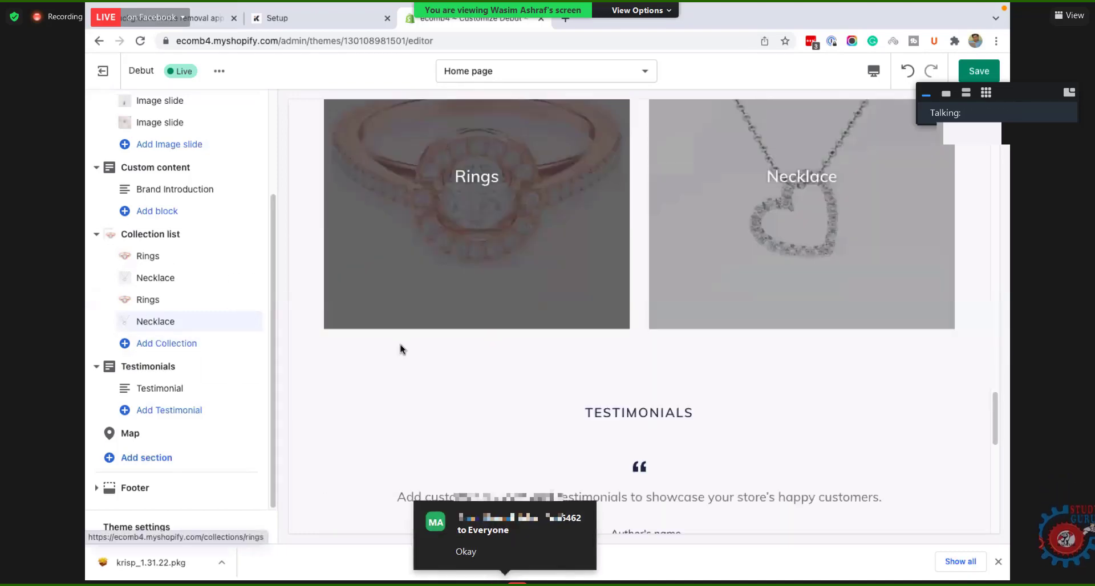
{"action": "scroll", "coordinate": [414, 358], "scroll_direction": "down", "scroll_amount": 3}
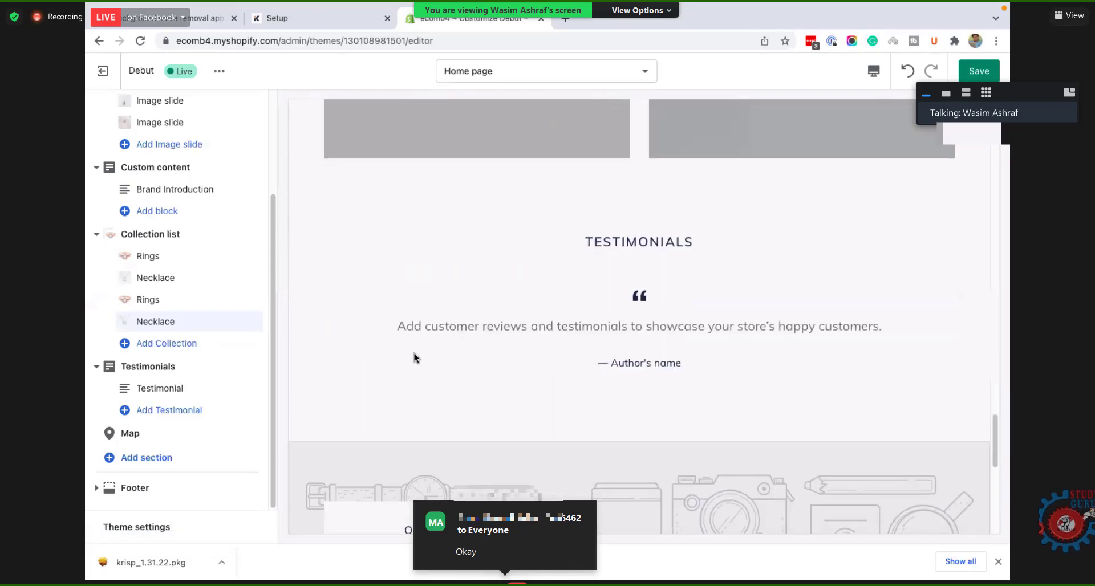
{"action": "scroll", "coordinate": [652, 298], "scroll_direction": "down", "scroll_amount": 1}
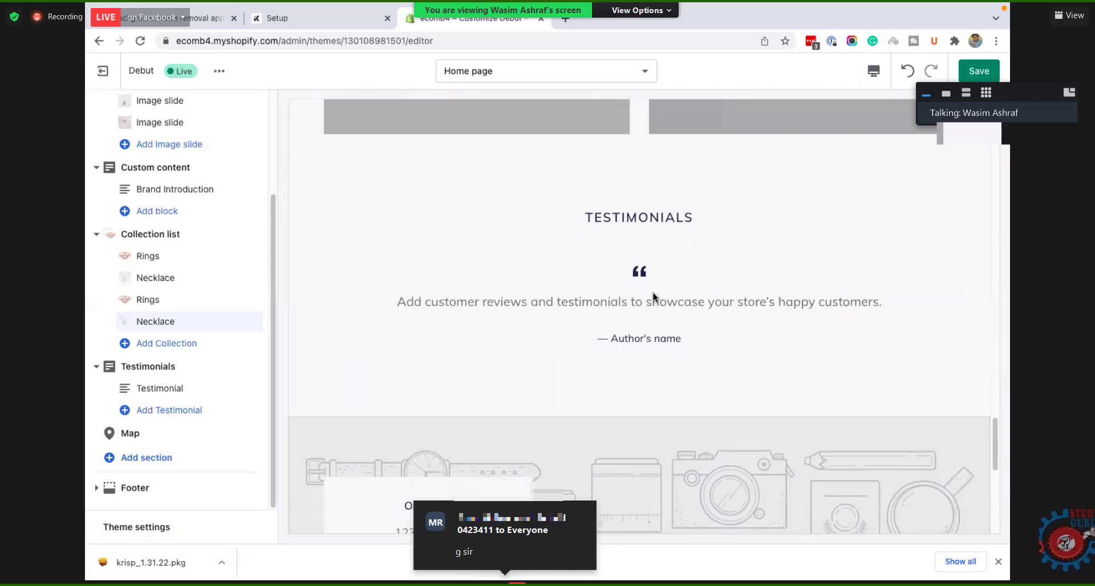
{"action": "scroll", "coordinate": [648, 317], "scroll_direction": "down", "scroll_amount": 1}
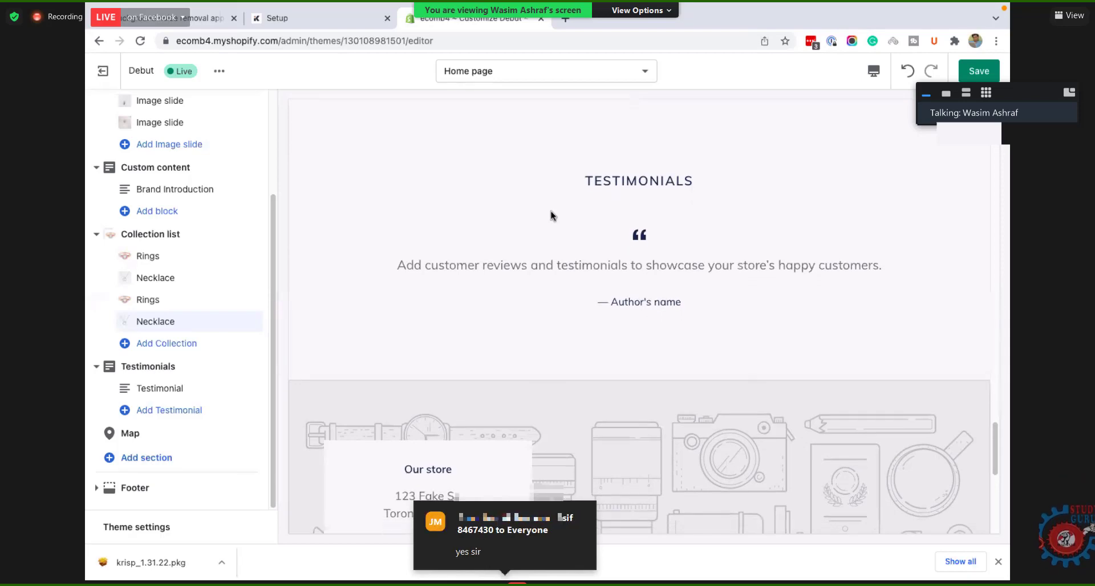
{"action": "left_click", "coordinate": [159, 396]}
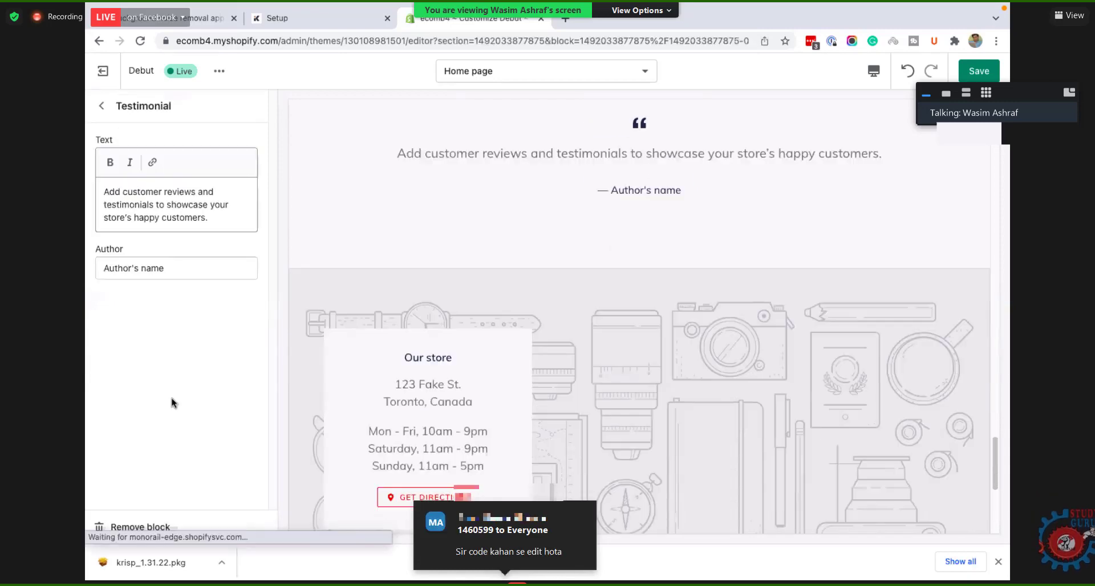
{"action": "left_click", "coordinate": [208, 226]}
{"action": "key", "text": "super+a"}
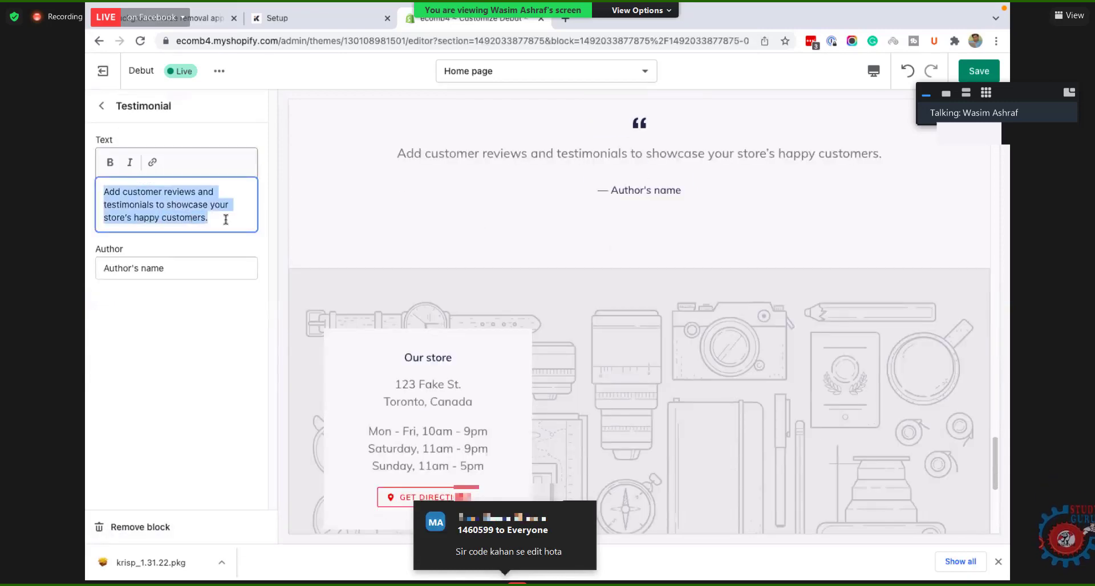
{"action": "triple_click", "coordinate": [139, 262]}
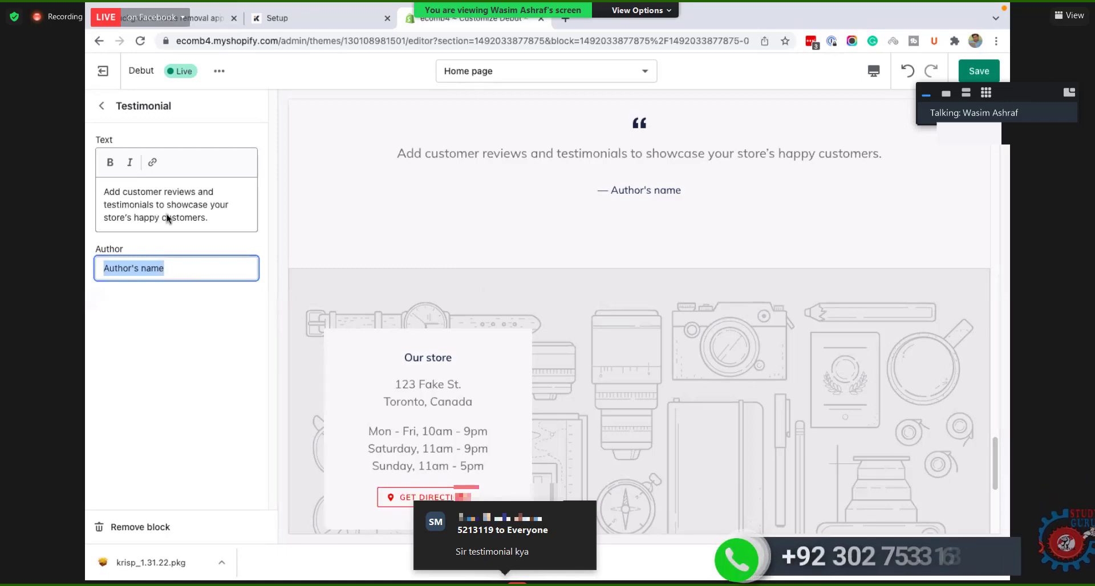
{"action": "scroll", "coordinate": [458, 296], "scroll_direction": "up", "scroll_amount": 2}
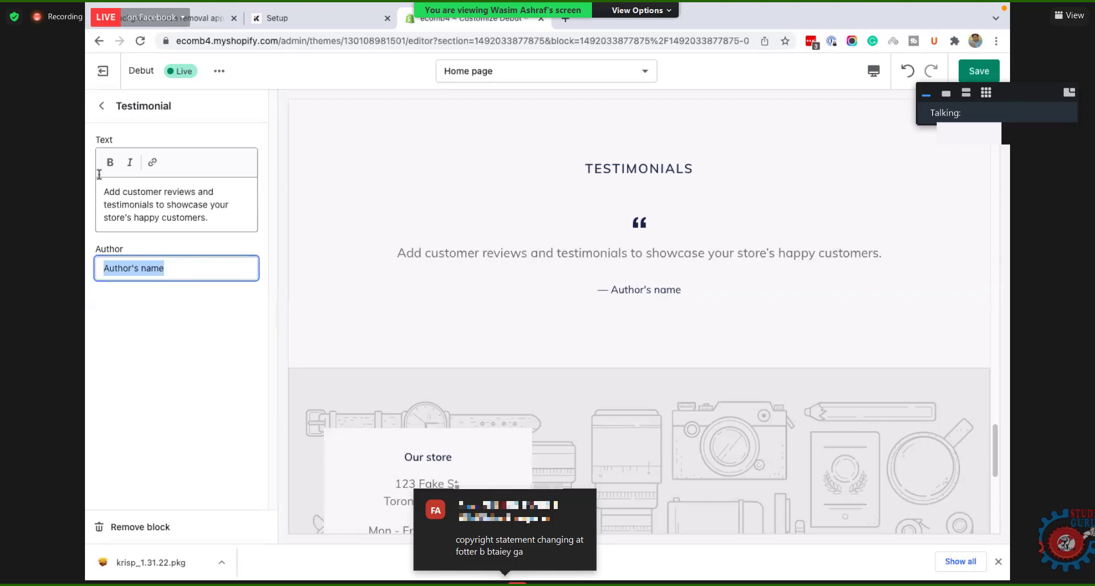
{"action": "left_click", "coordinate": [102, 106]}
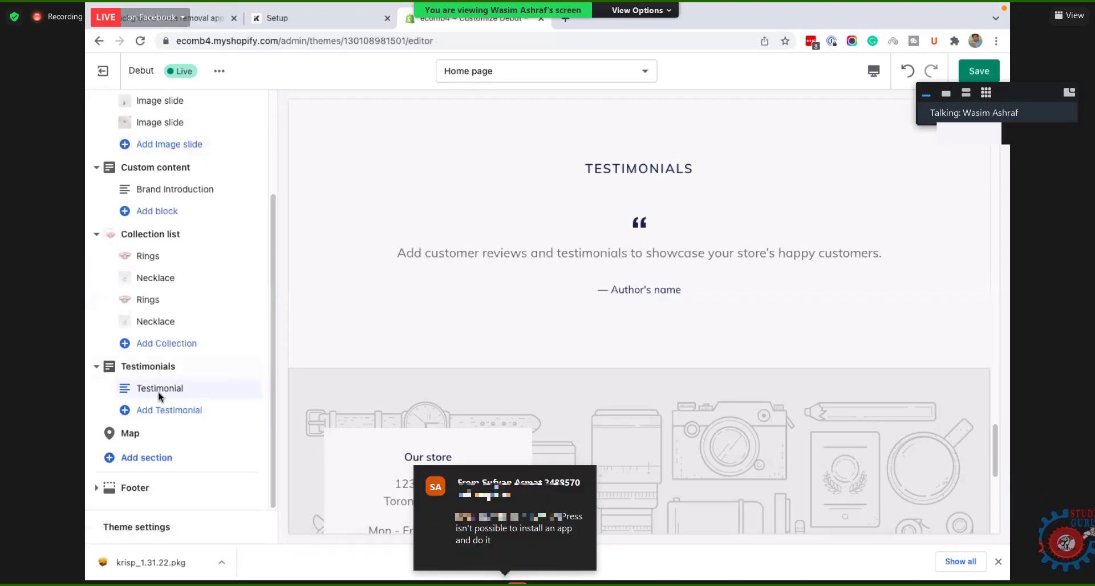
Step: Reopen the testimonial block to check its text and author fields, and return to the section list
{"action": "left_click", "coordinate": [159, 392]}
{"action": "triple_click", "coordinate": [183, 191]}
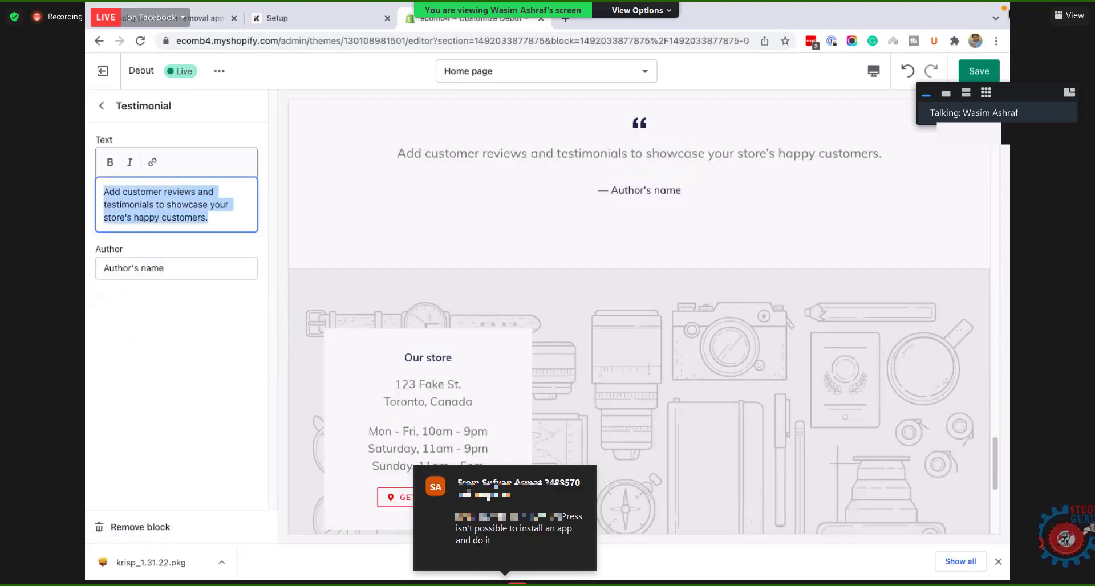
{"action": "triple_click", "coordinate": [170, 278]}
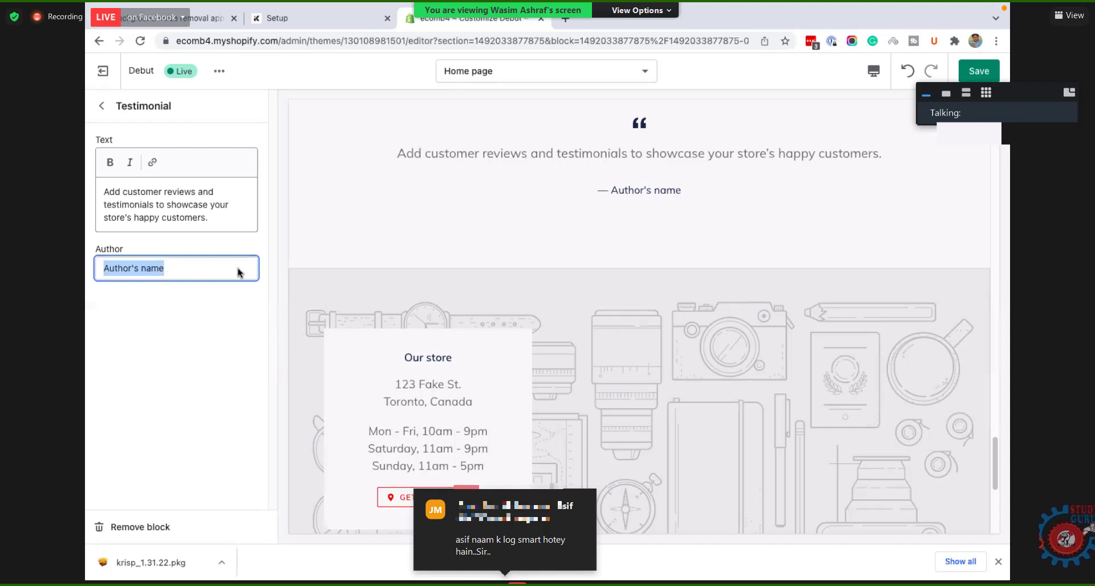
{"action": "left_click", "coordinate": [104, 108]}
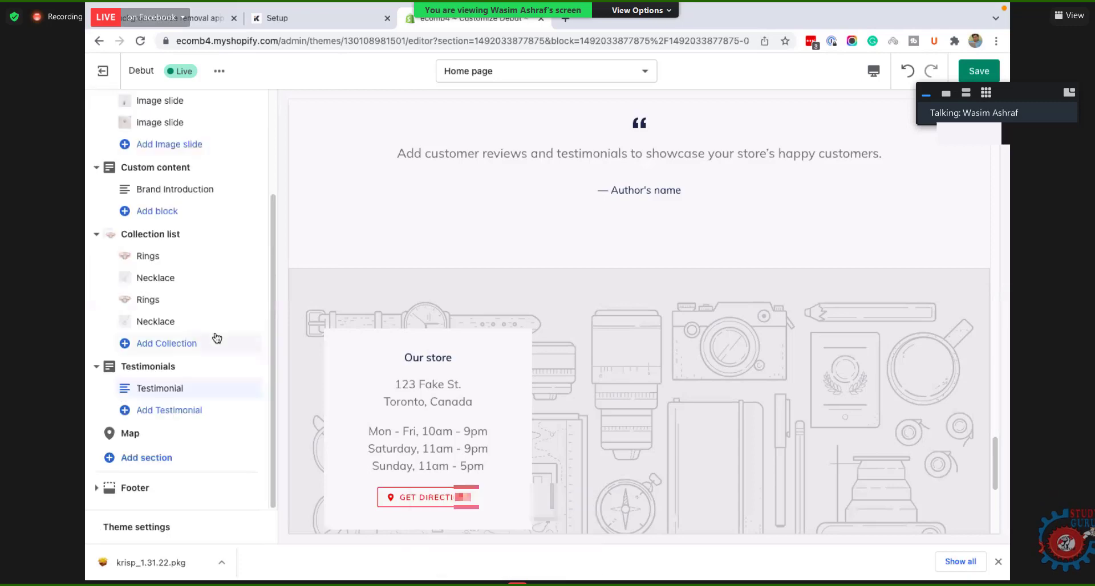
Step: Add four more testimonial blocks to the Testimonials section, checking the carousel in the preview
{"action": "left_click", "coordinate": [160, 417]}
{"action": "left_click", "coordinate": [169, 433]}
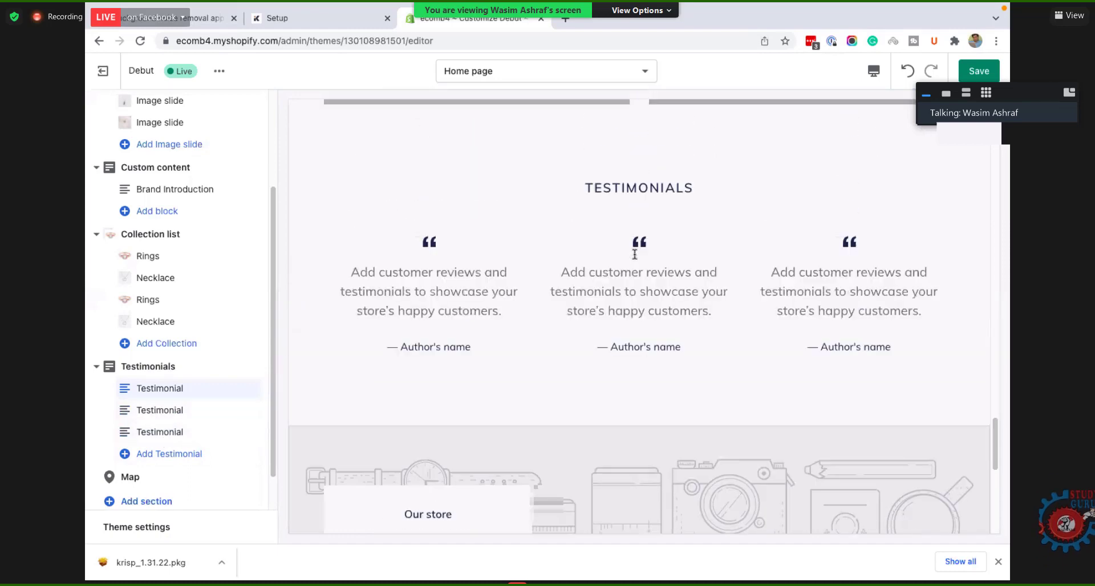
{"action": "scroll", "coordinate": [714, 388], "scroll_direction": "down", "scroll_amount": 2}
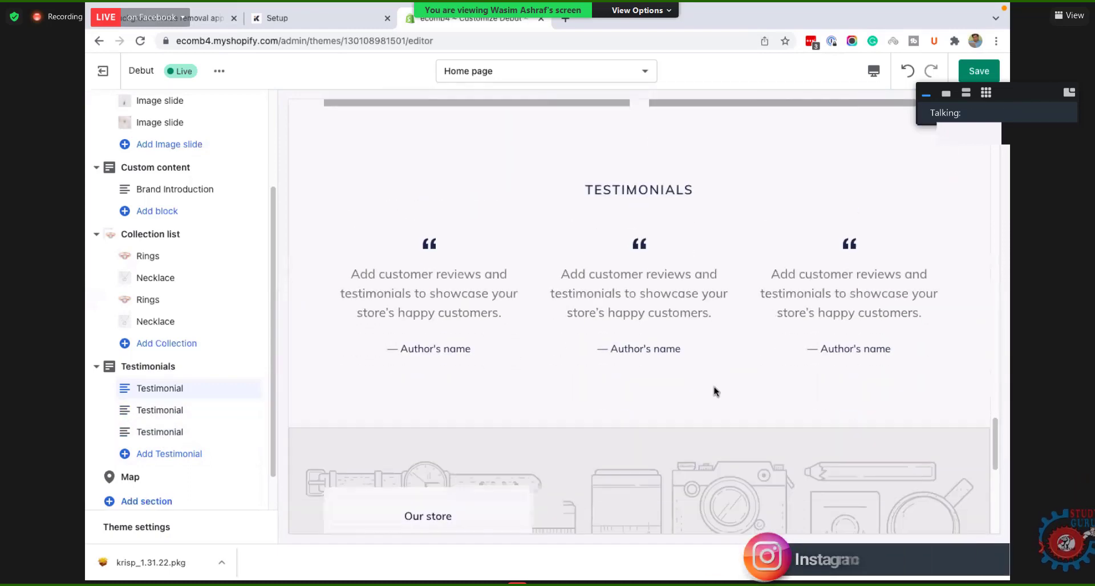
{"action": "left_click", "coordinate": [153, 455]}
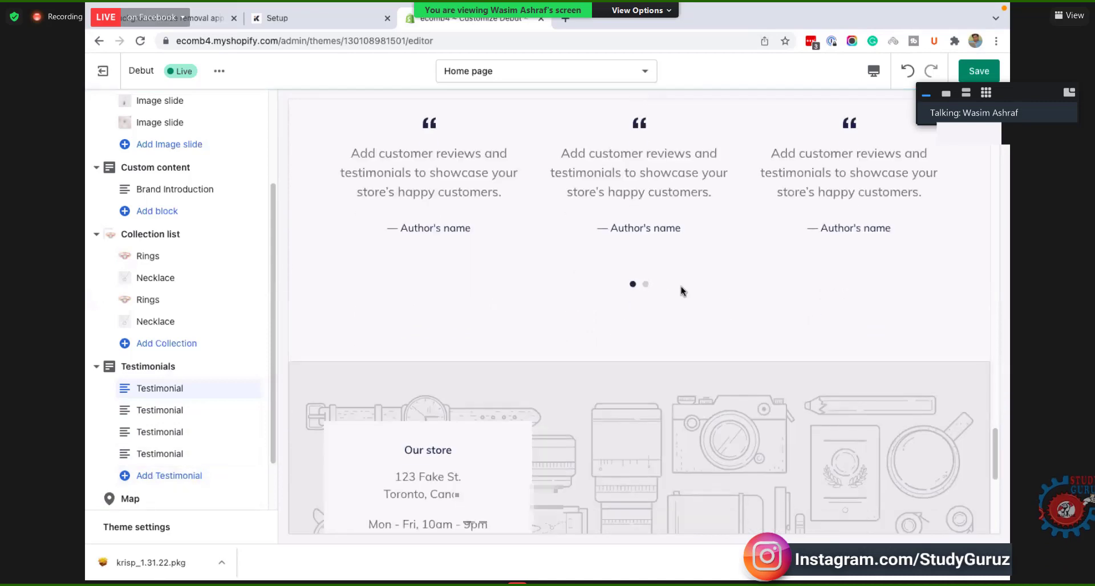
{"action": "left_click", "coordinate": [645, 284]}
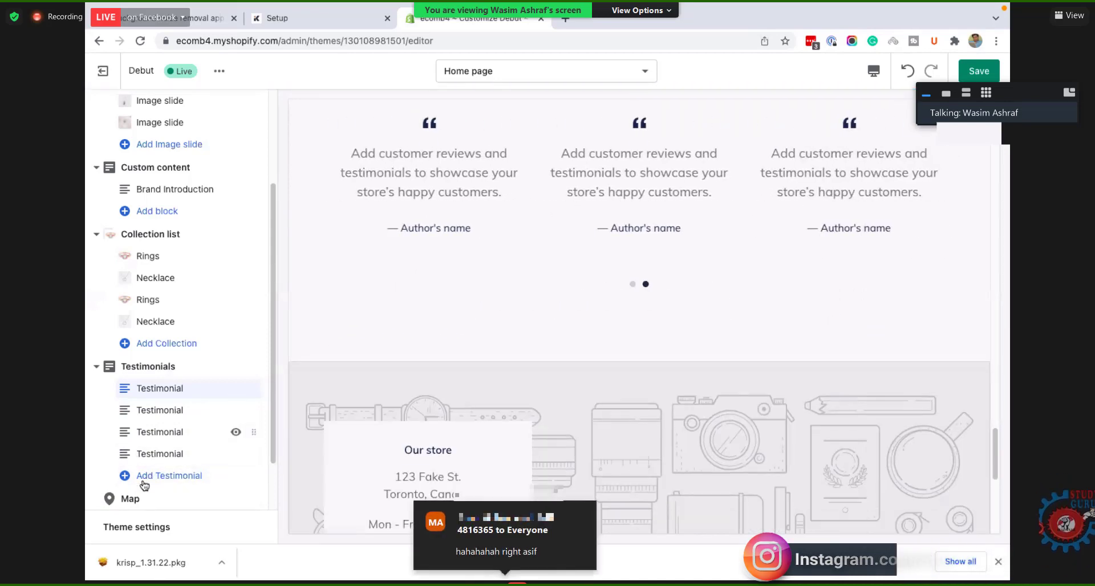
{"action": "left_click", "coordinate": [140, 477]}
Step: Step back and forth through the three testimonial carousel pages in the preview, ending on the first page
{"action": "left_click", "coordinate": [639, 285]}
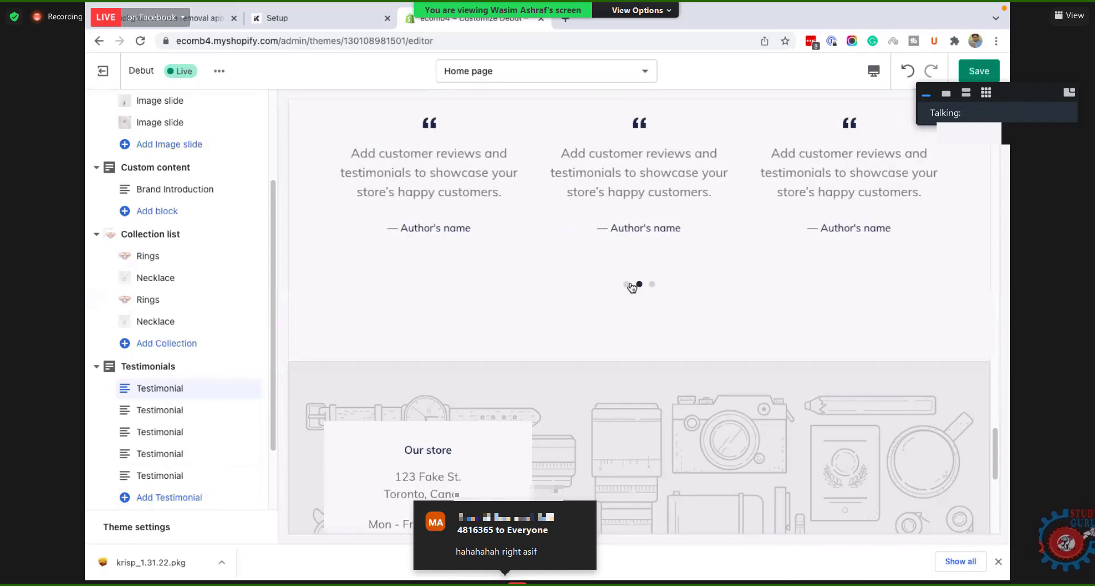
{"action": "left_click", "coordinate": [652, 285]}
{"action": "left_click", "coordinate": [636, 286]}
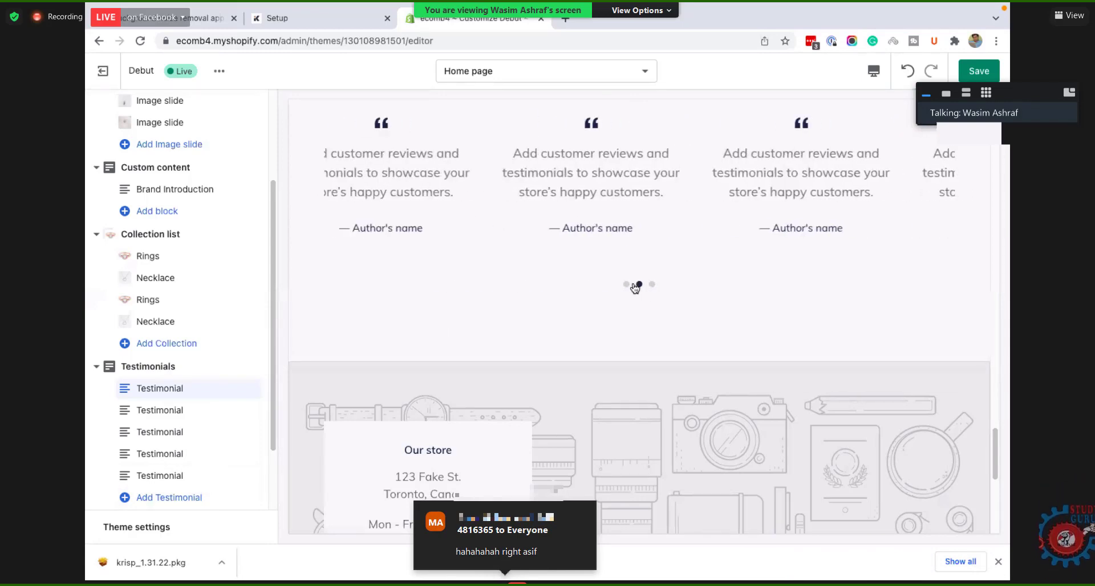
{"action": "left_click", "coordinate": [628, 285]}
{"action": "left_click", "coordinate": [639, 285]}
{"action": "left_click", "coordinate": [651, 285]}
{"action": "left_click", "coordinate": [626, 284]}
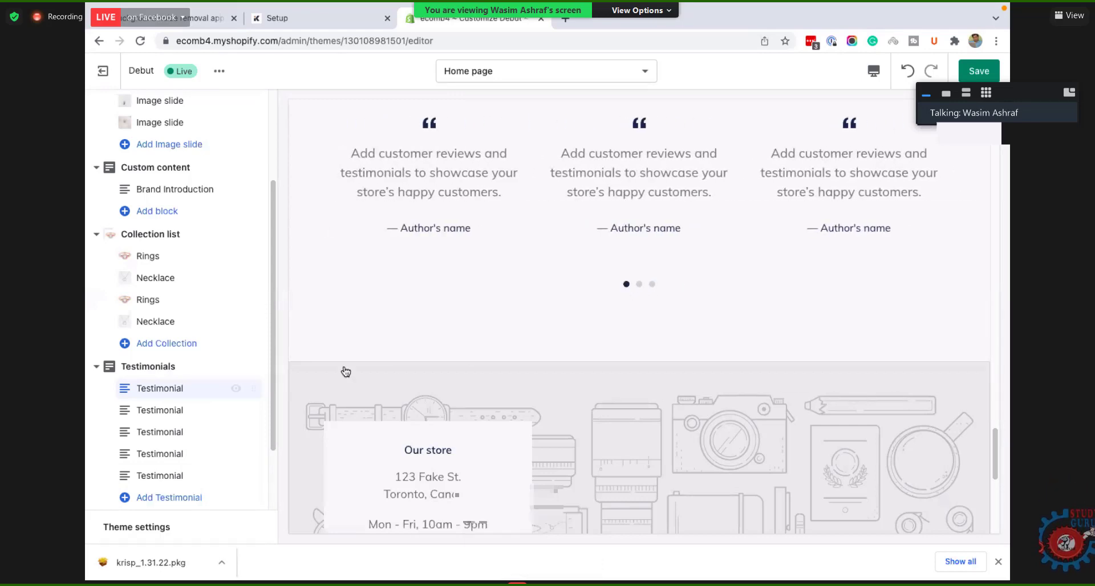
Step: Change the Testimonials section heading to "Customers Reviews" and return to the section list
{"action": "left_click", "coordinate": [163, 372]}
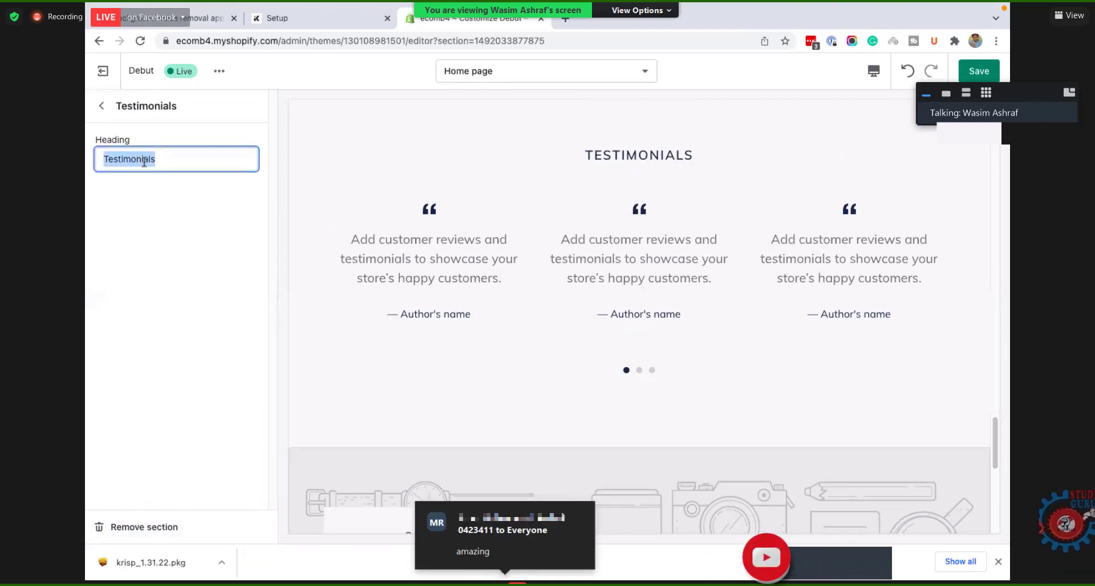
{"action": "type", "text": "CUstome"}
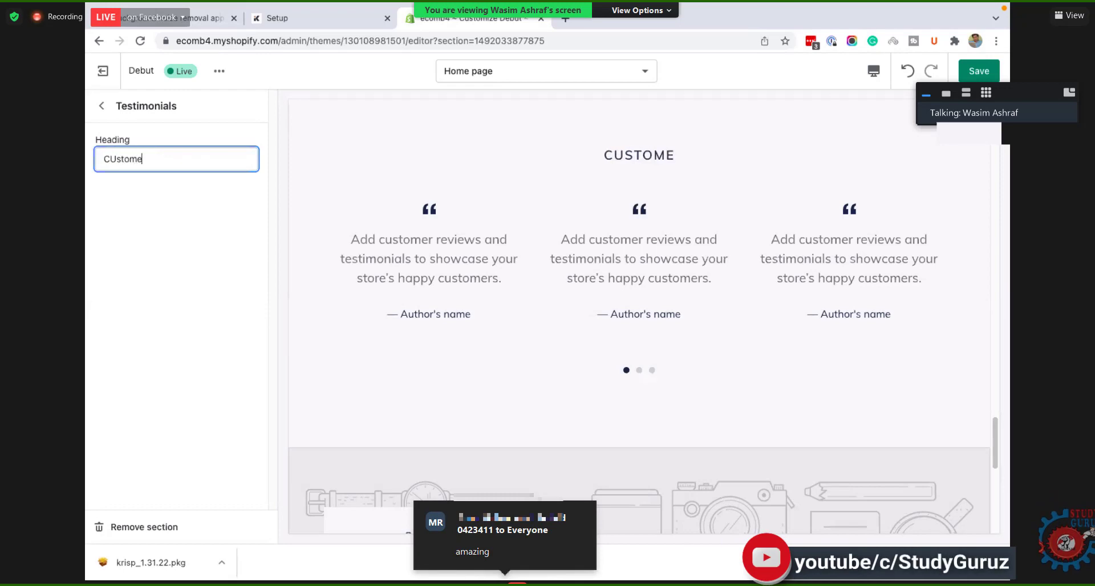
{"action": "key", "text": "BackSpace"}
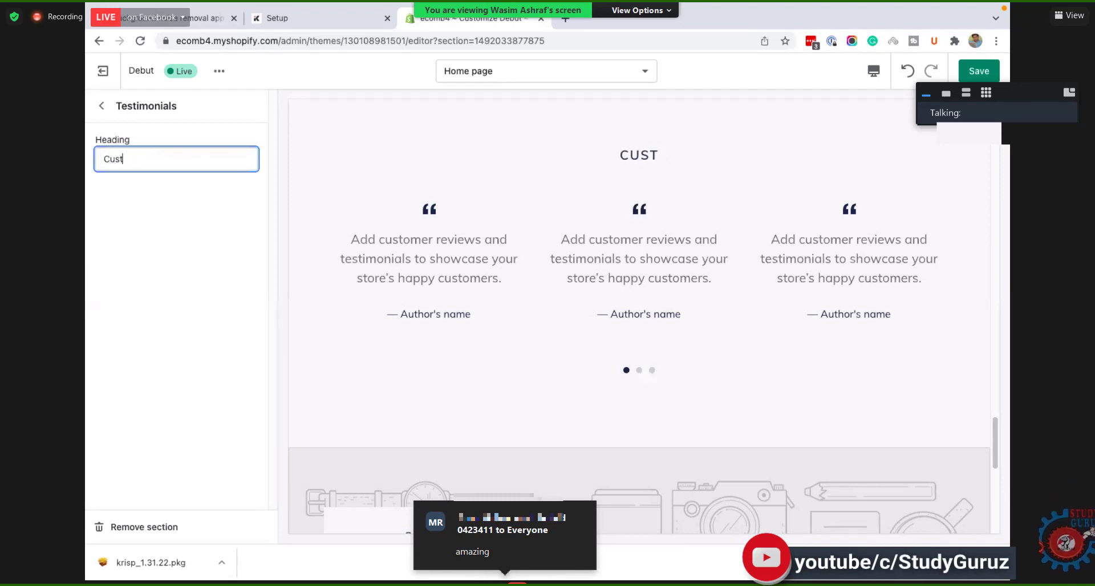
{"action": "type", "text": "ustomers R"}
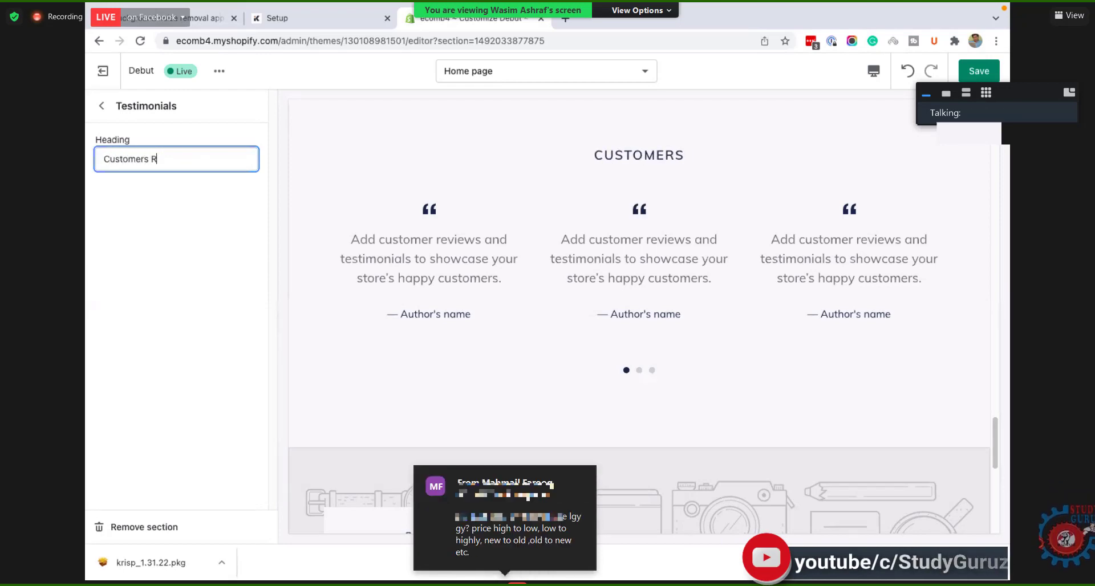
{"action": "type", "text": "eviews"}
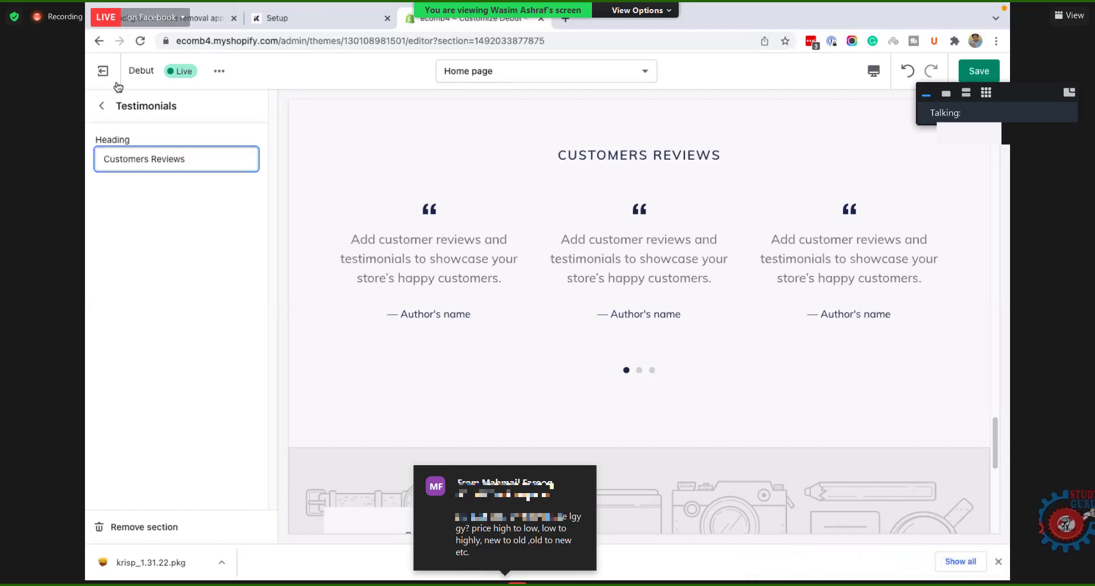
{"action": "left_click", "coordinate": [99, 106]}
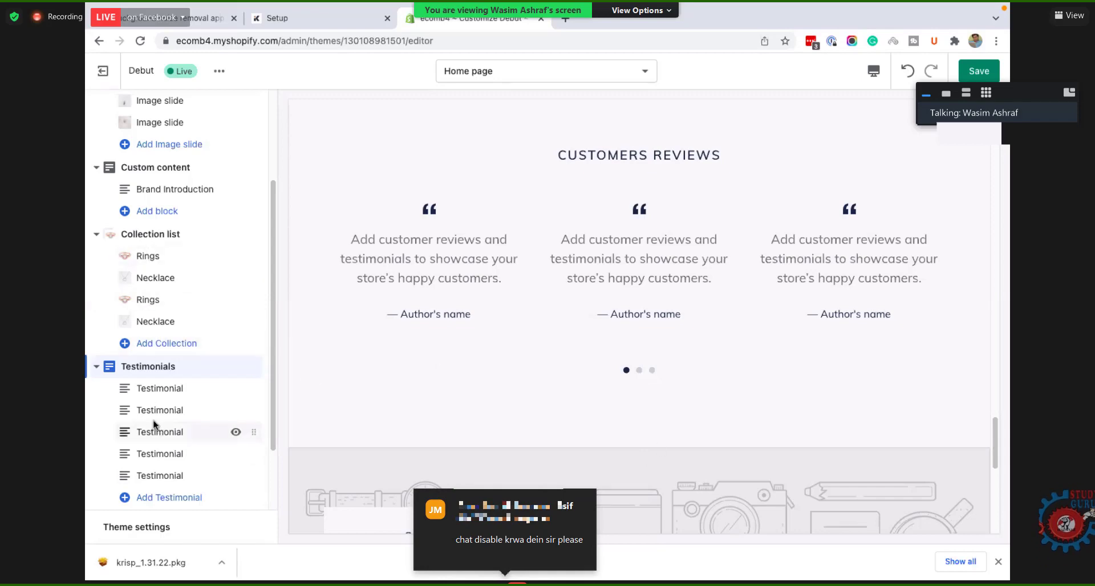
Step: Page through the Customers Reviews carousel in the preview, ending on its last page
{"action": "left_click", "coordinate": [652, 370]}
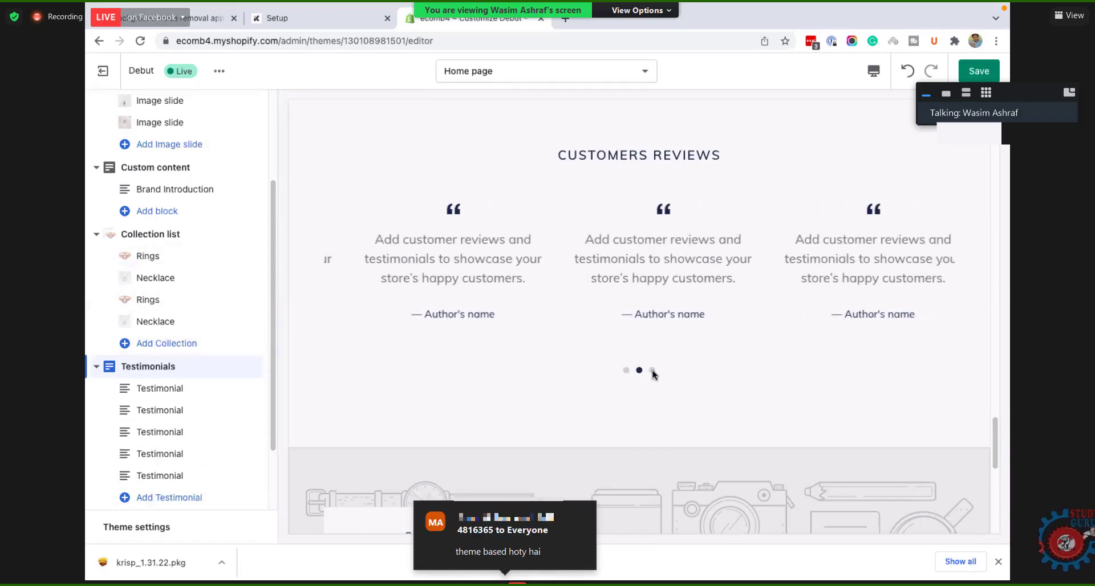
{"action": "left_click", "coordinate": [640, 370]}
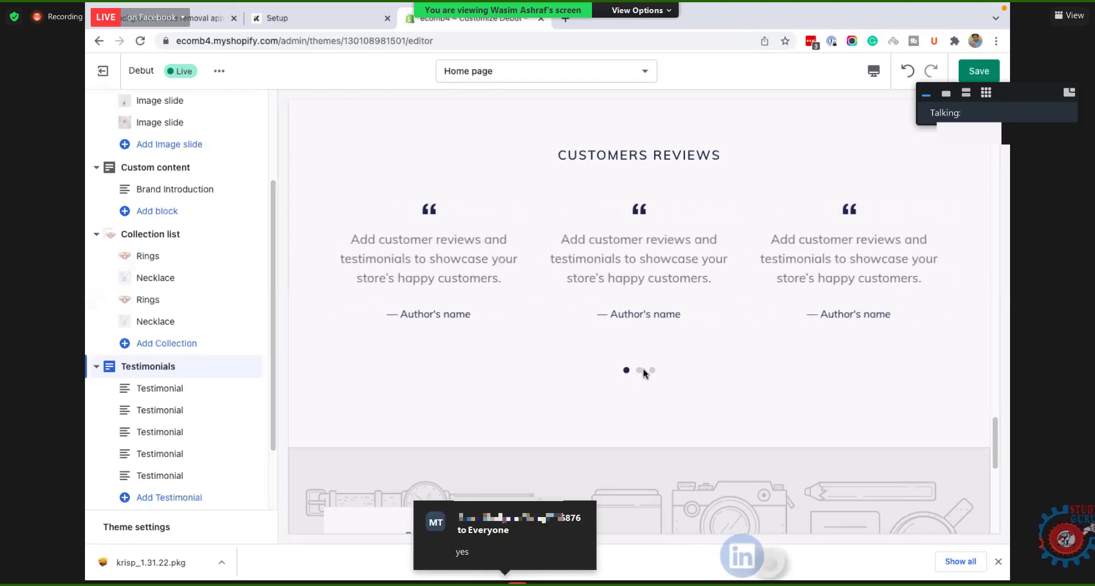
{"action": "left_click", "coordinate": [651, 370]}
Step: Examine the Map section in the preview along with its heading, address, hours and link settings, and return to the section list
{"action": "scroll", "coordinate": [165, 392], "scroll_direction": "down", "scroll_amount": 3}
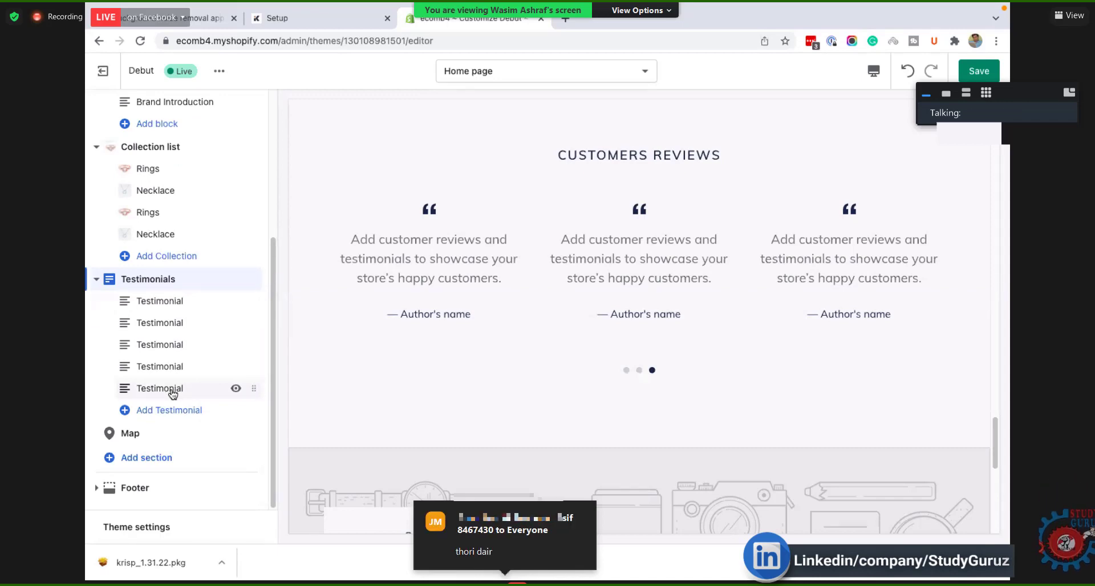
{"action": "scroll", "coordinate": [608, 327], "scroll_direction": "down", "scroll_amount": 6}
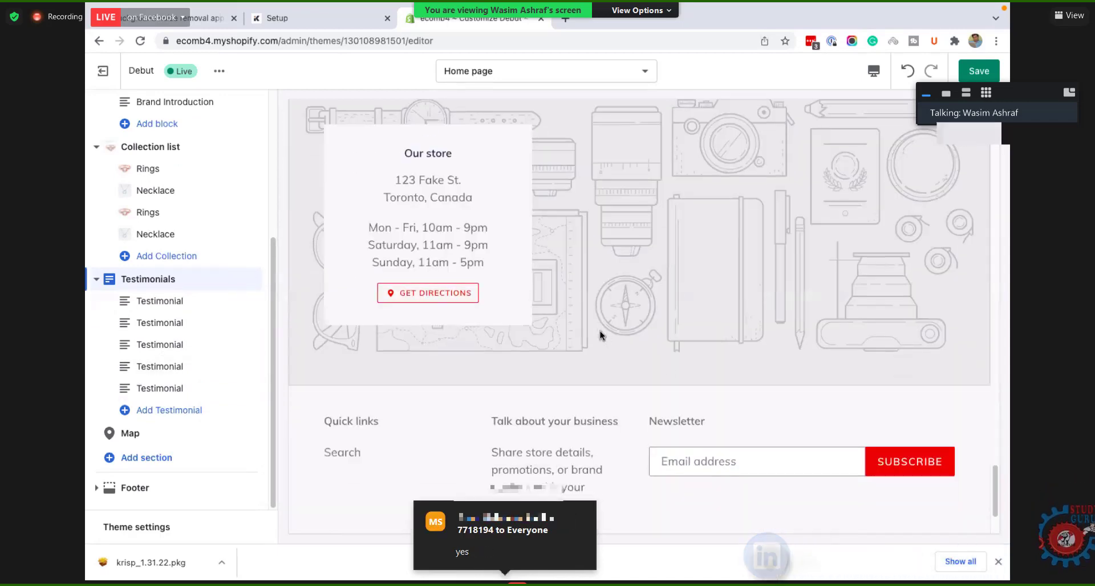
{"action": "scroll", "coordinate": [577, 329], "scroll_direction": "up", "scroll_amount": 2}
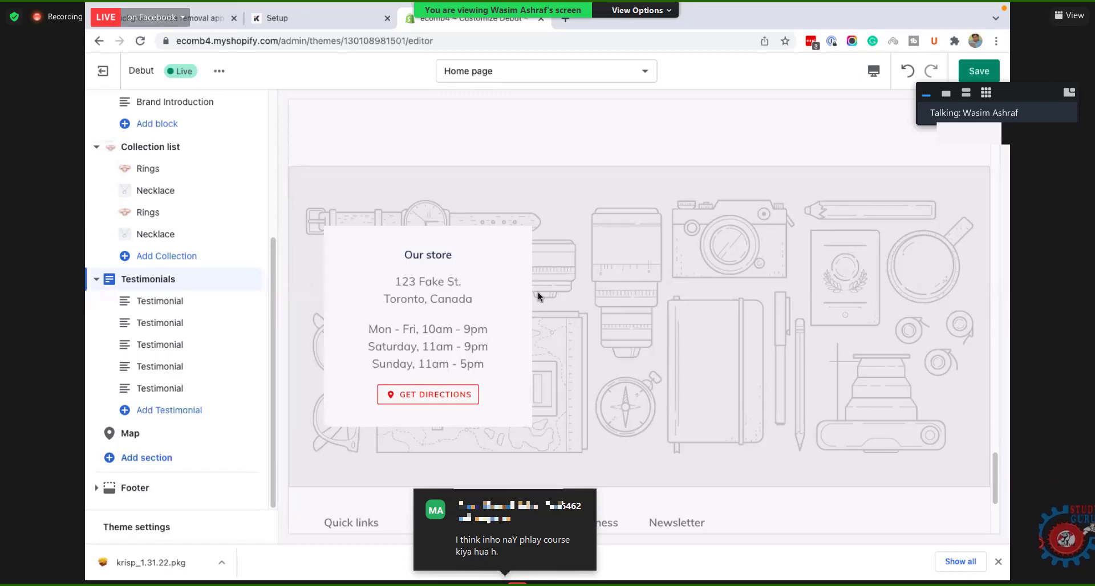
{"action": "left_click", "coordinate": [142, 438]}
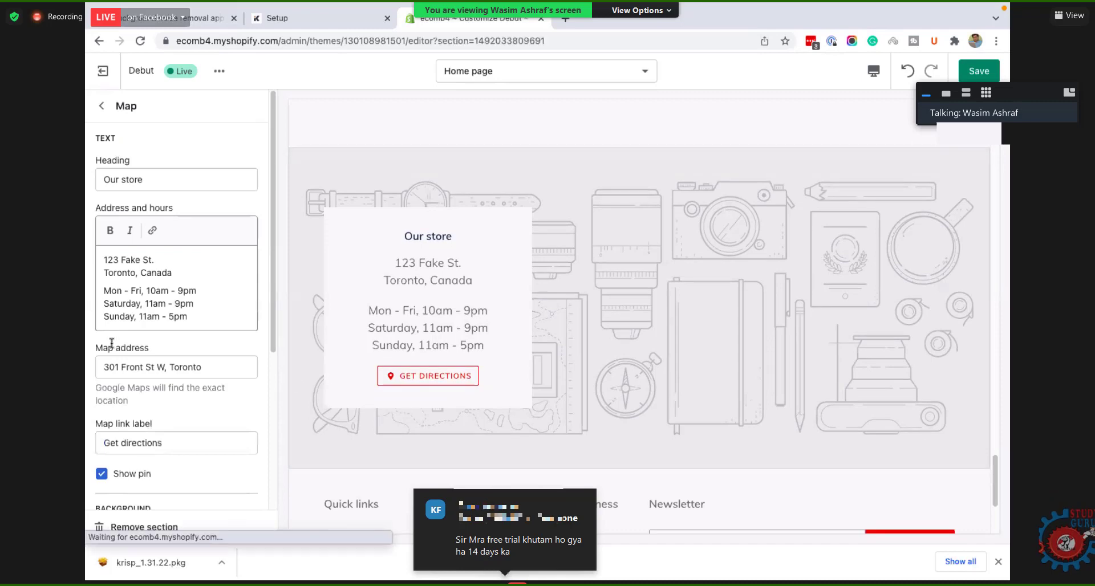
{"action": "scroll", "coordinate": [165, 328], "scroll_direction": "down", "scroll_amount": 5}
{"action": "scroll", "coordinate": [162, 335], "scroll_direction": "up", "scroll_amount": 5}
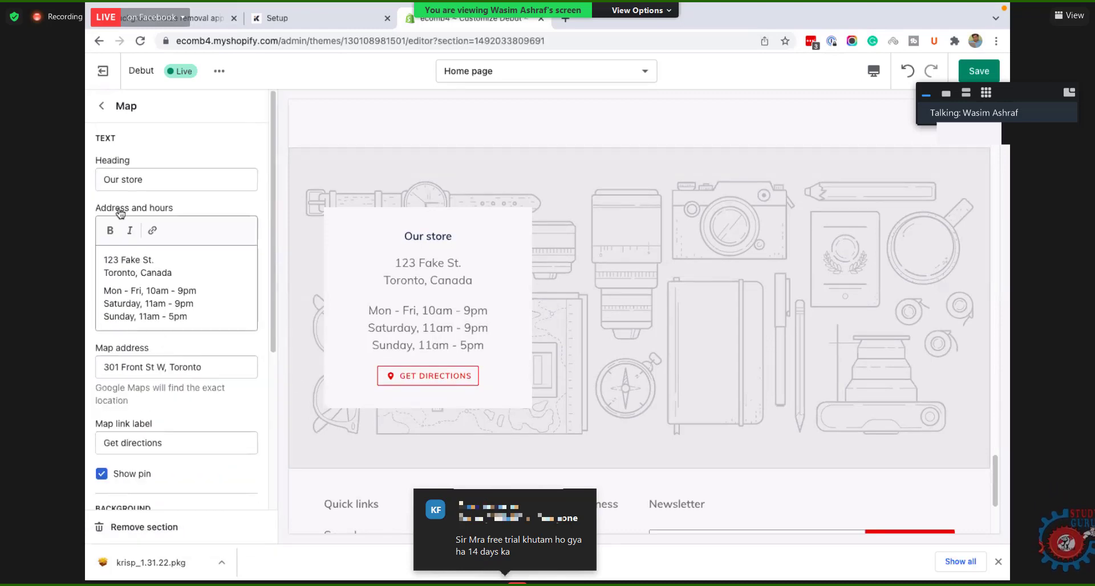
{"action": "left_click", "coordinate": [101, 105]}
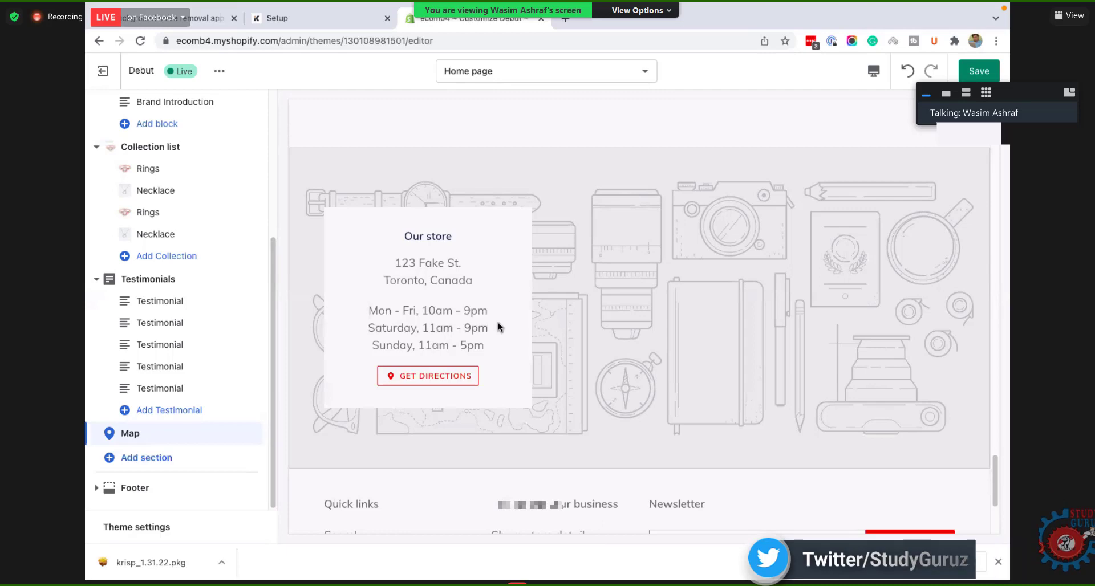
Step: Review the entire home page preview from the announcement bar down to the map and footer
{"action": "scroll", "coordinate": [563, 349], "scroll_direction": "down", "scroll_amount": 5}
{"action": "scroll", "coordinate": [563, 348], "scroll_direction": "up", "scroll_amount": 10}
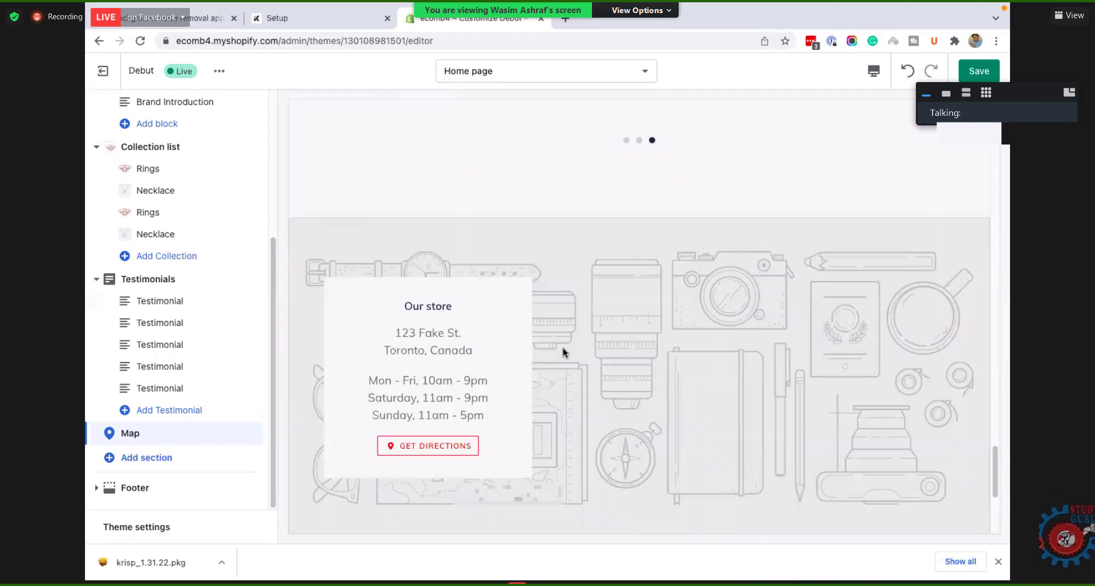
{"action": "scroll", "coordinate": [578, 371], "scroll_direction": "down", "scroll_amount": 9}
{"action": "scroll", "coordinate": [643, 296], "scroll_direction": "up", "scroll_amount": 20}
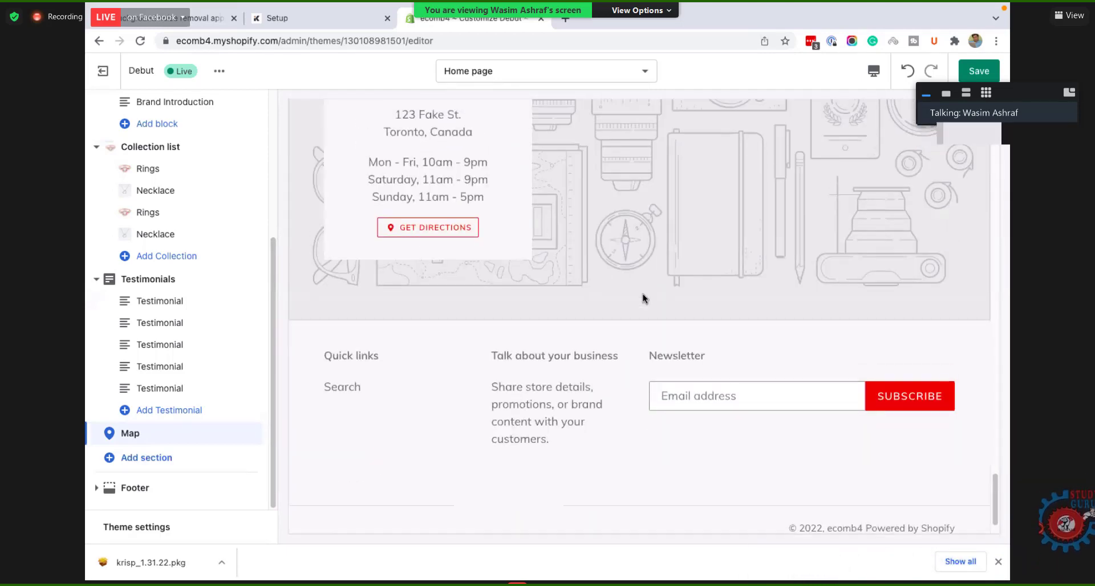
{"action": "scroll", "coordinate": [642, 293], "scroll_direction": "up", "scroll_amount": 15}
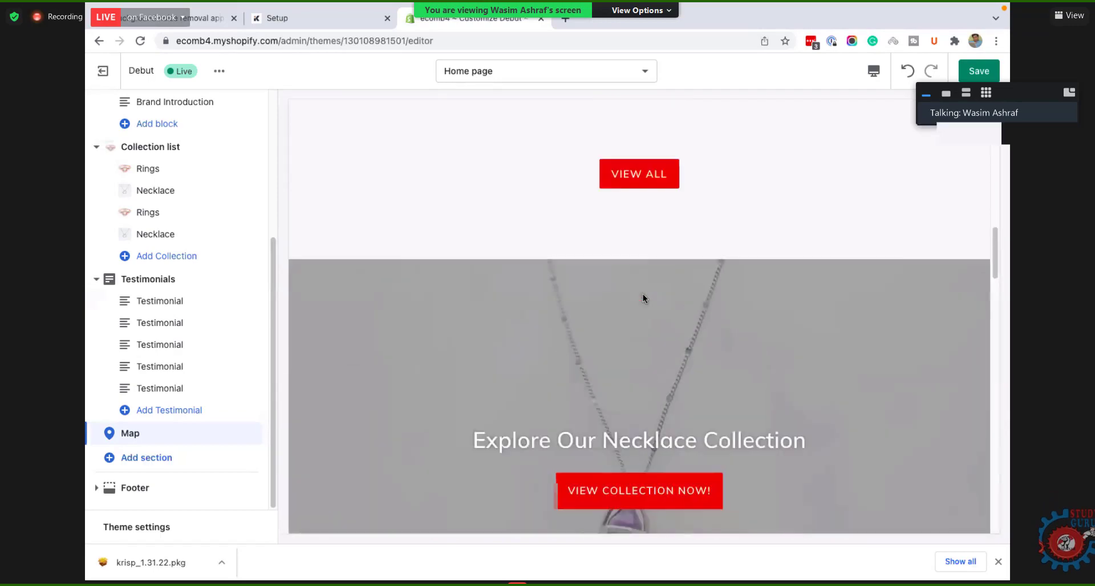
{"action": "scroll", "coordinate": [643, 293], "scroll_direction": "up", "scroll_amount": 3}
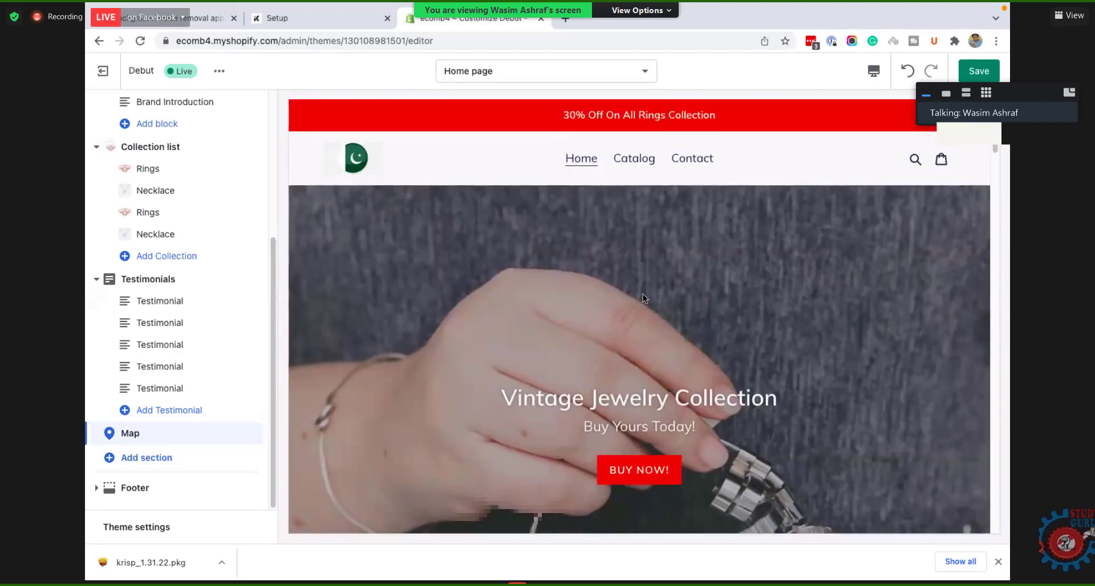
{"action": "scroll", "coordinate": [642, 293], "scroll_direction": "down", "scroll_amount": 18}
{"action": "scroll", "coordinate": [642, 293], "scroll_direction": "down", "scroll_amount": 10}
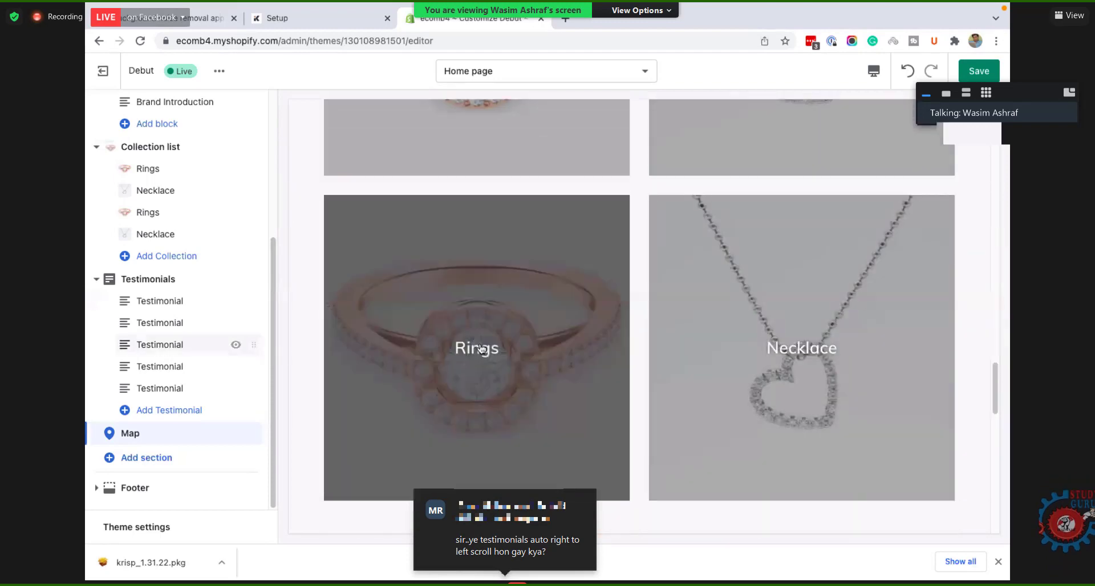
{"action": "scroll", "coordinate": [479, 347], "scroll_direction": "down", "scroll_amount": 9}
{"action": "scroll", "coordinate": [490, 349], "scroll_direction": "down", "scroll_amount": 3}
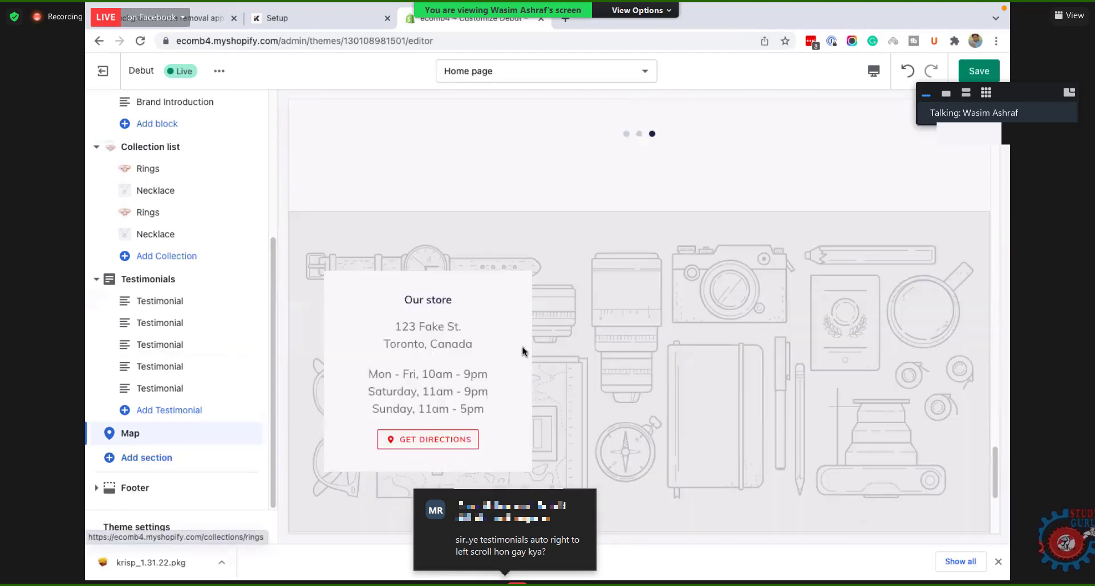
Step: Return to the Customers Reviews carousel in the preview and show its second and third pages
{"action": "scroll", "coordinate": [571, 297], "scroll_direction": "up", "scroll_amount": 2}
{"action": "left_click", "coordinate": [639, 251]}
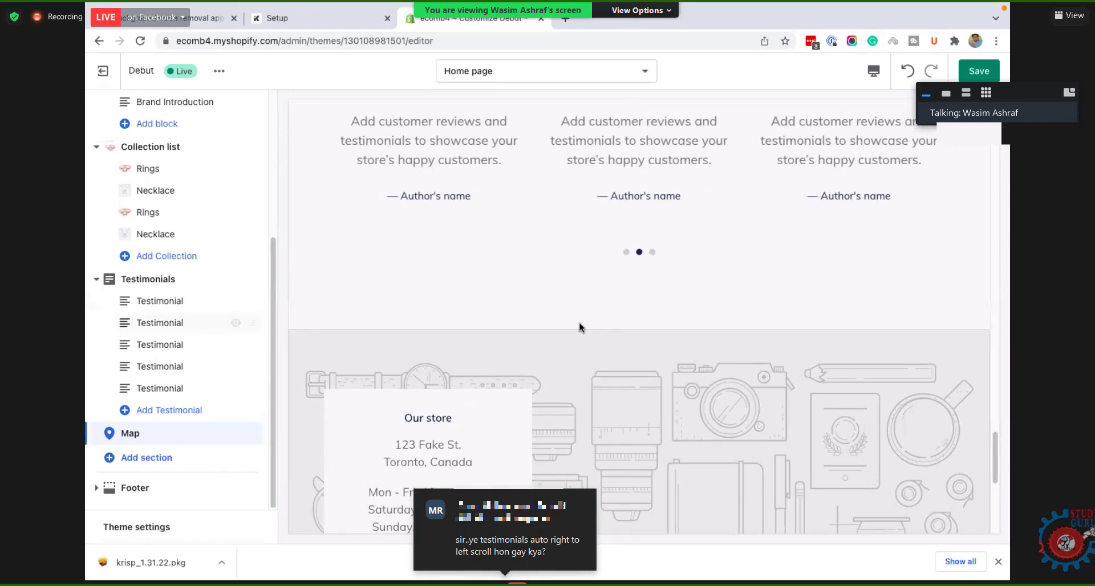
{"action": "scroll", "coordinate": [579, 322], "scroll_direction": "up", "scroll_amount": 2}
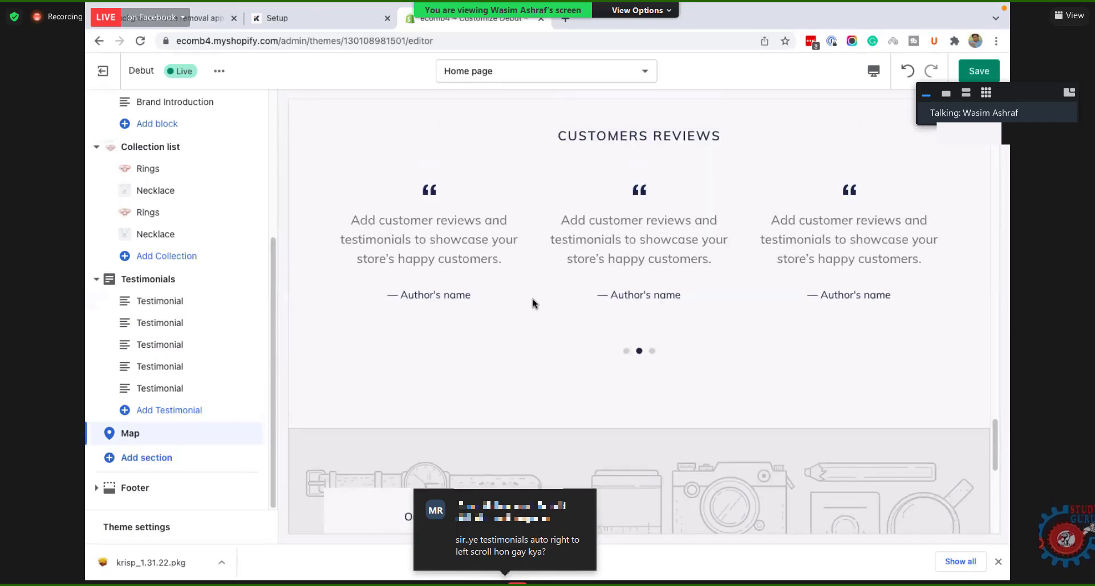
{"action": "left_click", "coordinate": [651, 351]}
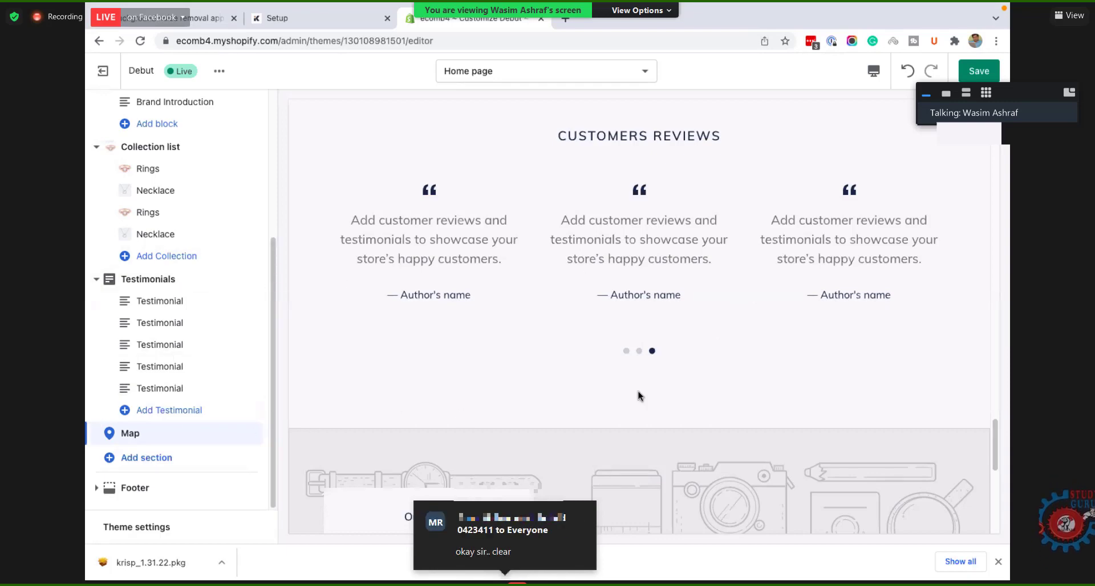
Step: Save the home page changes and look over the necklace sections in the preview
{"action": "scroll", "coordinate": [639, 394], "scroll_direction": "up", "scroll_amount": 10}
{"action": "scroll", "coordinate": [641, 404], "scroll_direction": "up", "scroll_amount": 1}
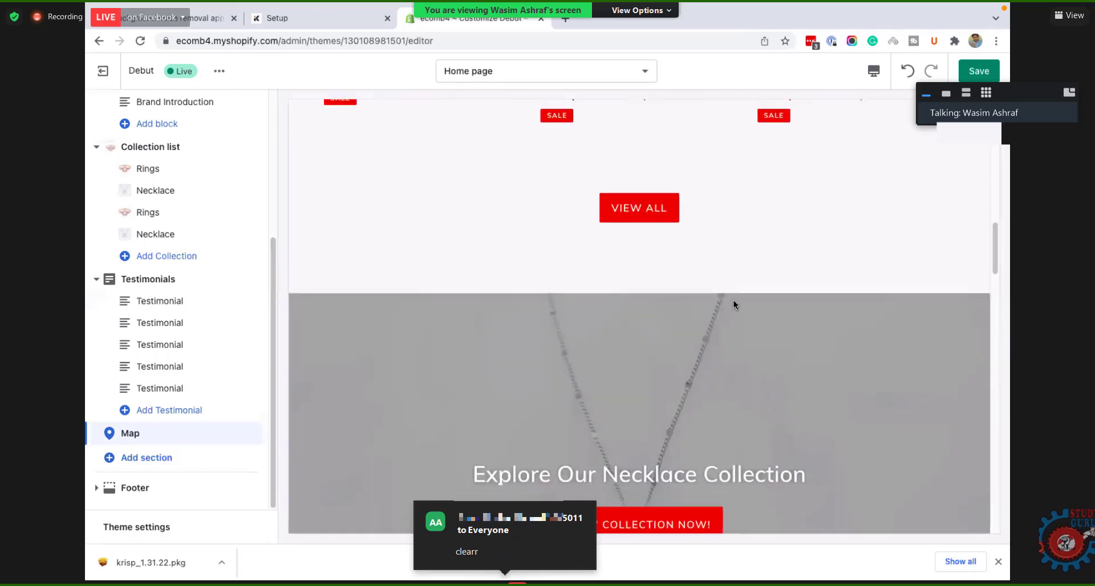
{"action": "left_click", "coordinate": [976, 72]}
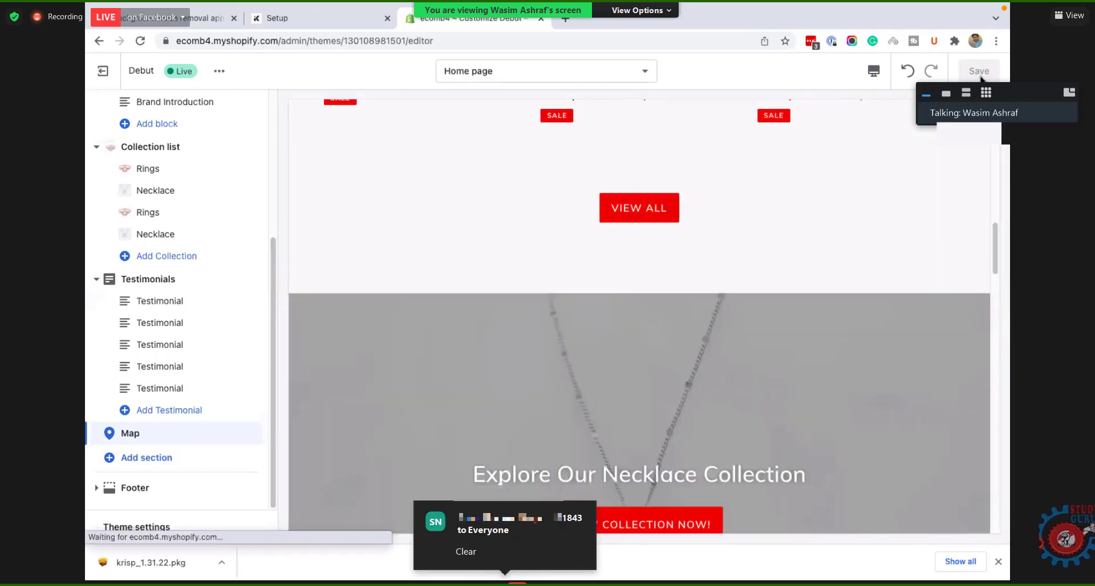
{"action": "scroll", "coordinate": [550, 308], "scroll_direction": "down", "scroll_amount": 2}
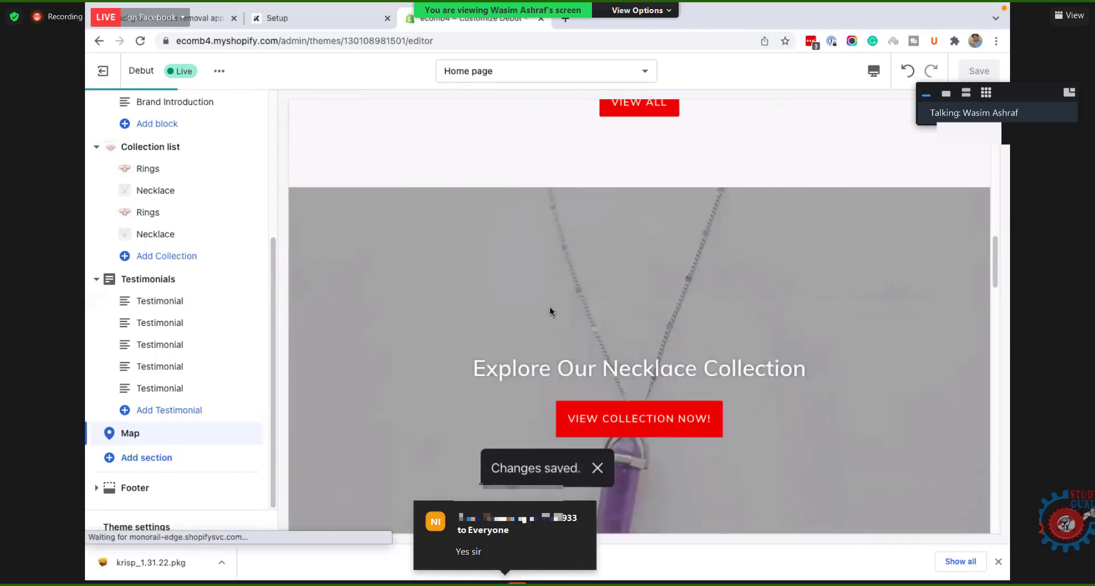
{"action": "scroll", "coordinate": [550, 320], "scroll_direction": "down", "scroll_amount": 2}
{"action": "scroll", "coordinate": [549, 327], "scroll_direction": "down", "scroll_amount": 3}
{"action": "scroll", "coordinate": [549, 328], "scroll_direction": "up", "scroll_amount": 8}
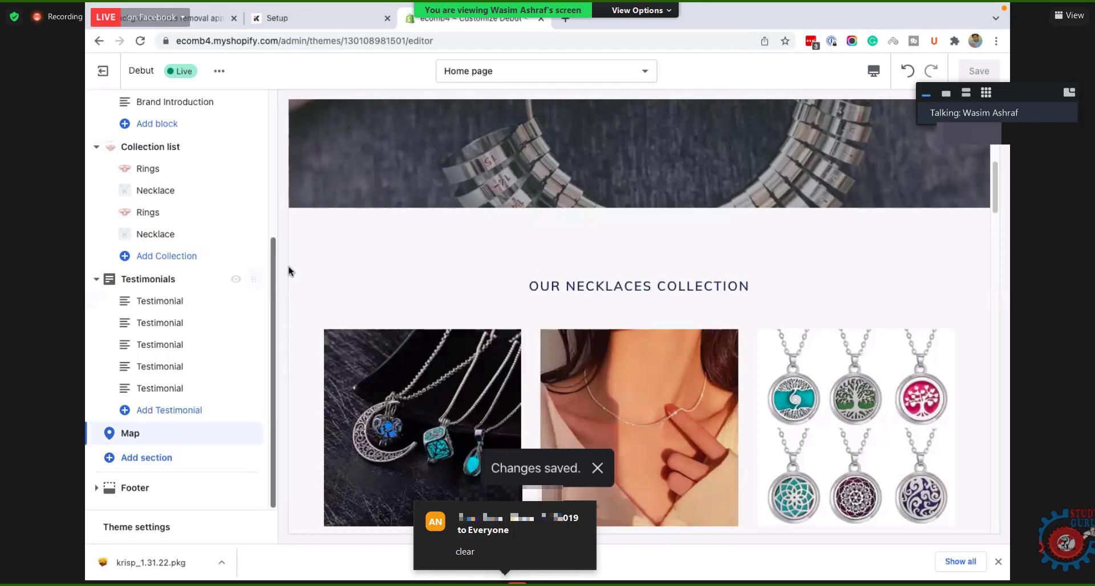
Step: Open the live storefront at ecomb4.myshopify.com in a new browser tab
{"action": "left_click", "coordinate": [563, 18]}
{"action": "type", "text": "ecomb2p.atwebpages.com"}
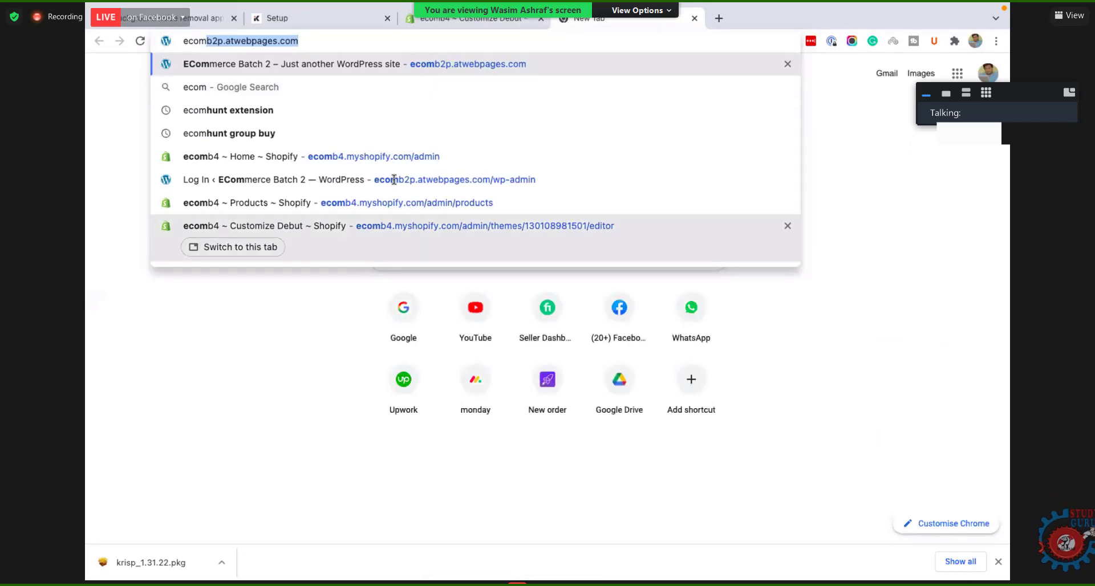
{"action": "left_click", "coordinate": [416, 159]}
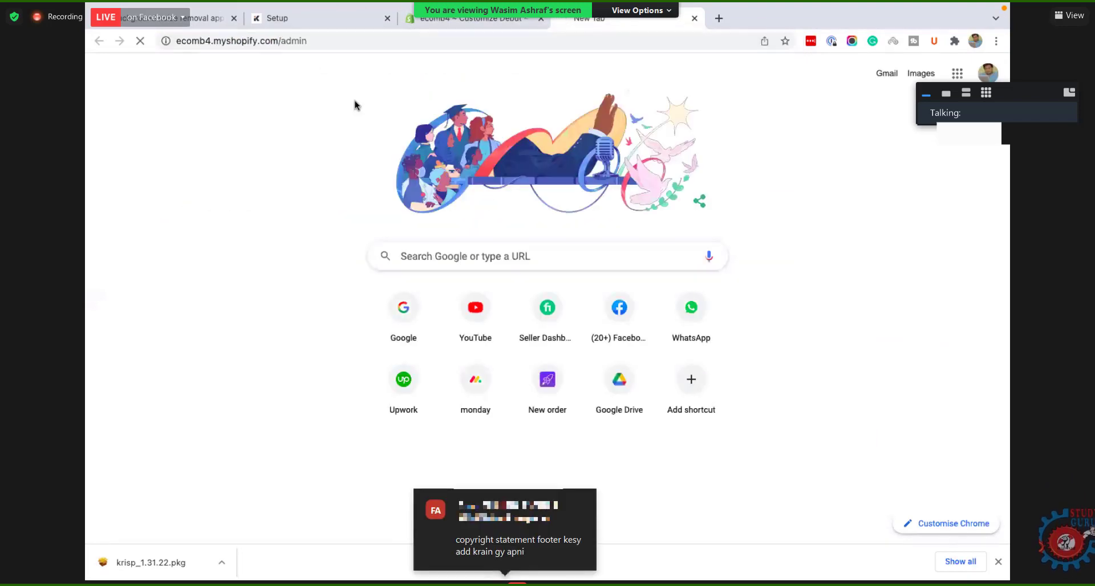
{"action": "double_click", "coordinate": [282, 40]}
{"action": "key", "text": "BackSpace"}
{"action": "key", "text": "Return"}
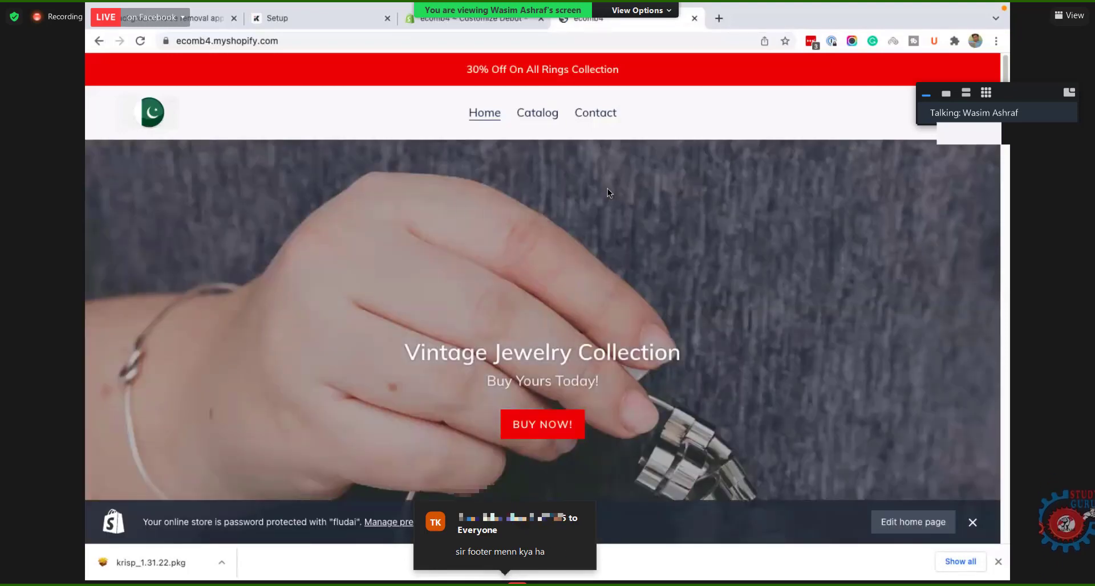
Step: Review the live storefront's home page from the announcement banner to the footer, including the other slide in the slideshow
{"action": "scroll", "coordinate": [568, 186], "scroll_direction": "down", "scroll_amount": 2}
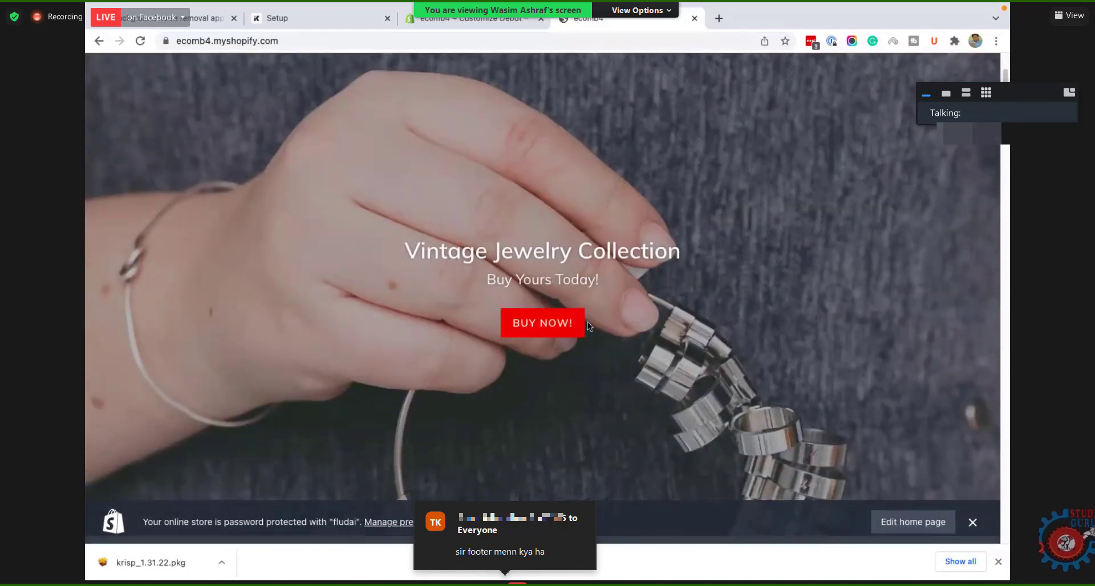
{"action": "scroll", "coordinate": [627, 313], "scroll_direction": "down", "scroll_amount": 1}
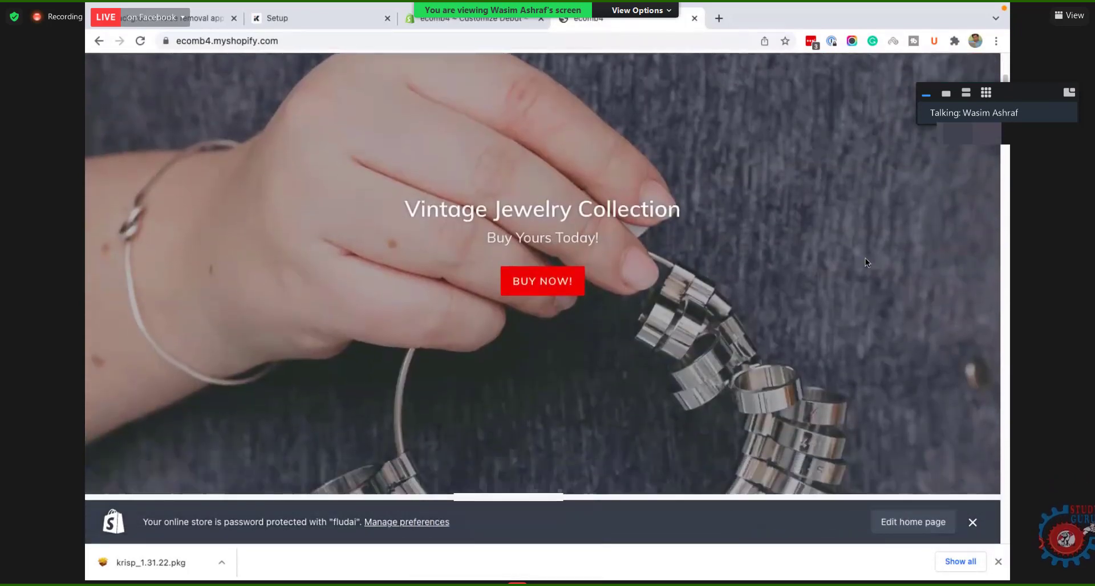
{"action": "scroll", "coordinate": [694, 194], "scroll_direction": "down", "scroll_amount": 3}
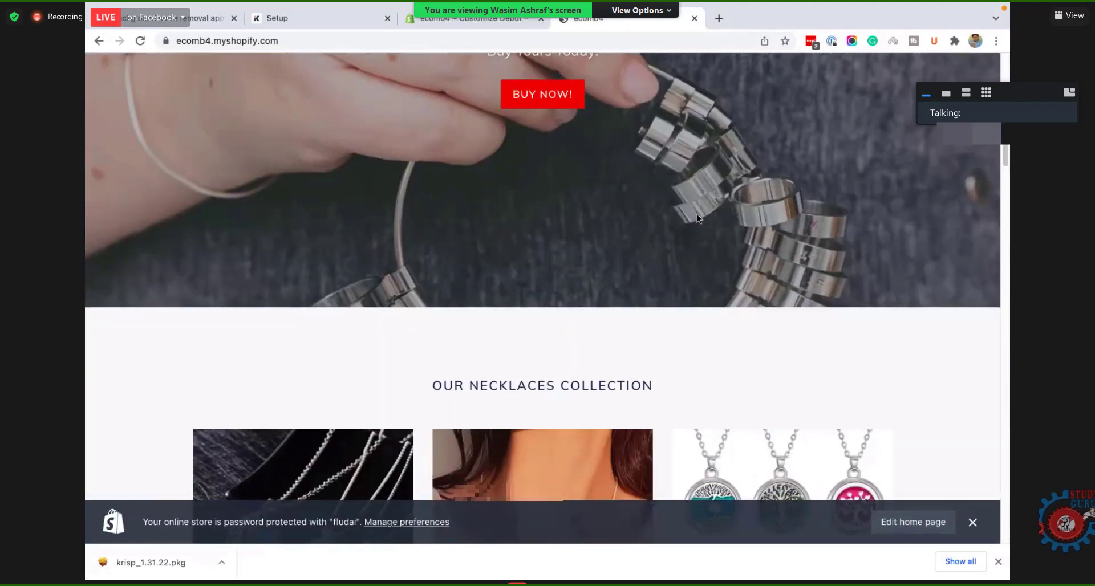
{"action": "scroll", "coordinate": [696, 215], "scroll_direction": "down", "scroll_amount": 3}
{"action": "scroll", "coordinate": [697, 221], "scroll_direction": "down", "scroll_amount": 10}
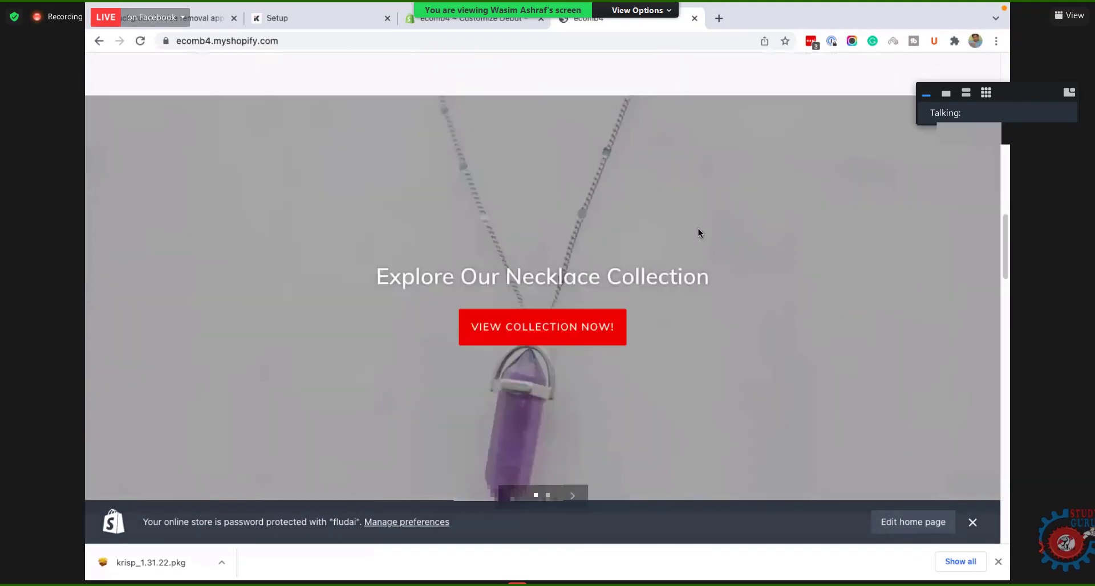
{"action": "scroll", "coordinate": [700, 233], "scroll_direction": "down", "scroll_amount": 1}
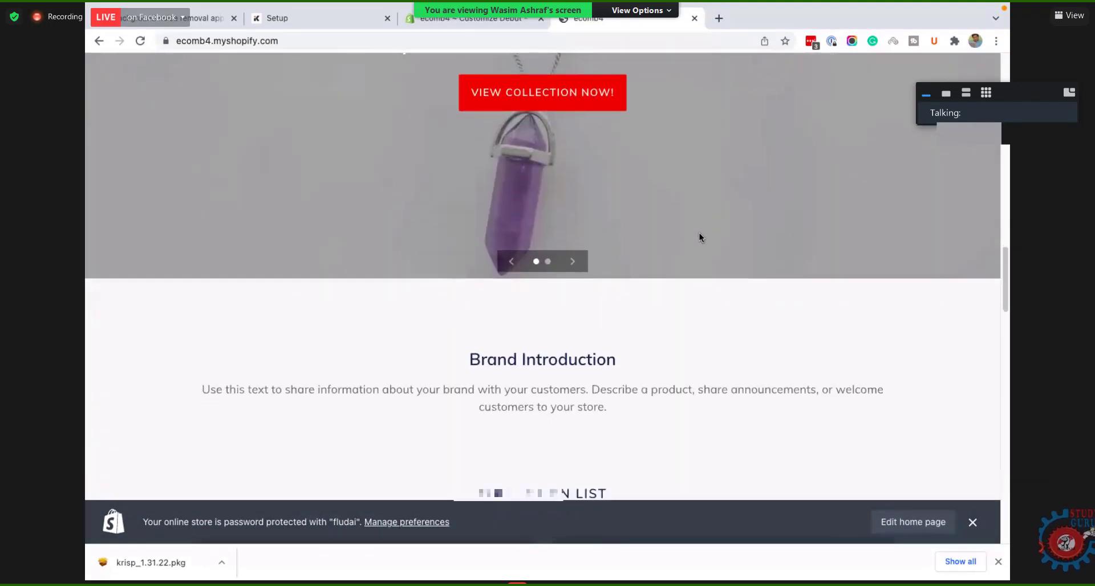
{"action": "left_click", "coordinate": [575, 269]}
{"action": "scroll", "coordinate": [652, 279], "scroll_direction": "up", "scroll_amount": 7}
{"action": "scroll", "coordinate": [654, 280], "scroll_direction": "down", "scroll_amount": 4}
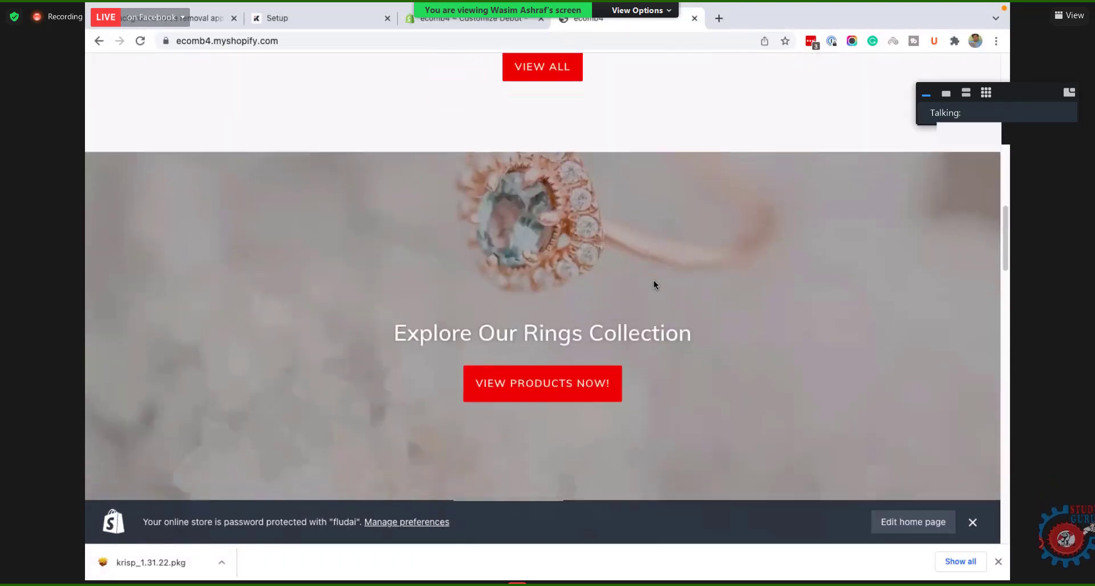
{"action": "scroll", "coordinate": [654, 282], "scroll_direction": "down", "scroll_amount": 10}
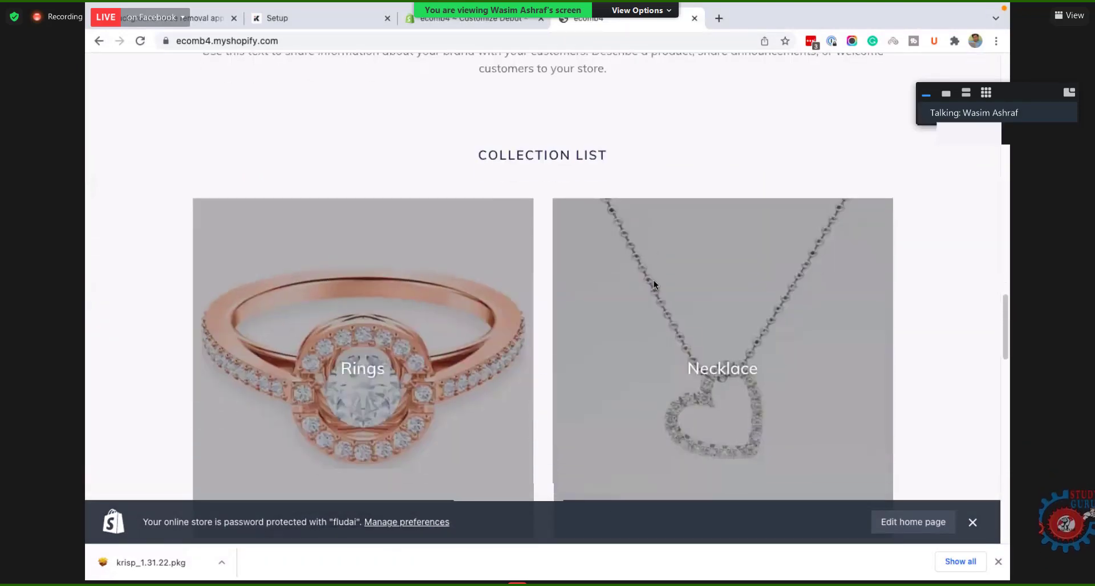
{"action": "scroll", "coordinate": [653, 284], "scroll_direction": "down", "scroll_amount": 10}
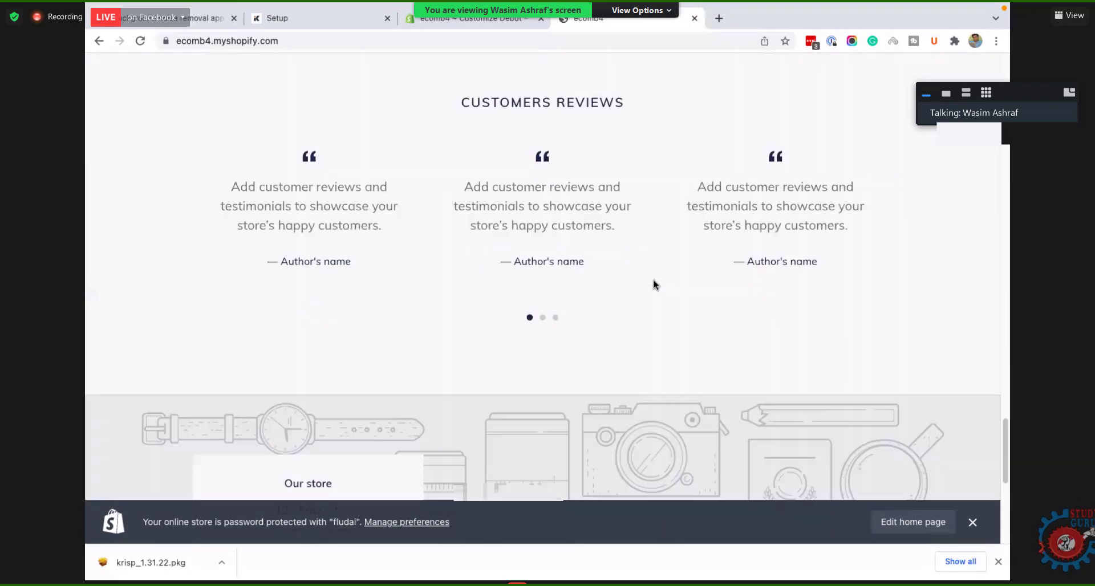
{"action": "scroll", "coordinate": [653, 283], "scroll_direction": "down", "scroll_amount": 8}
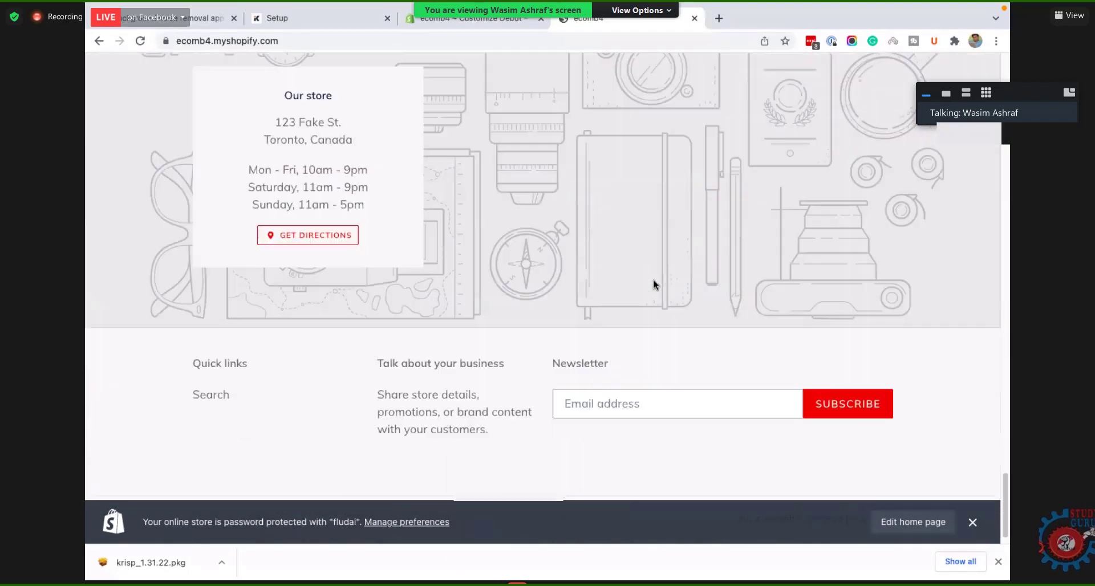
{"action": "scroll", "coordinate": [654, 279], "scroll_direction": "up", "scroll_amount": 10}
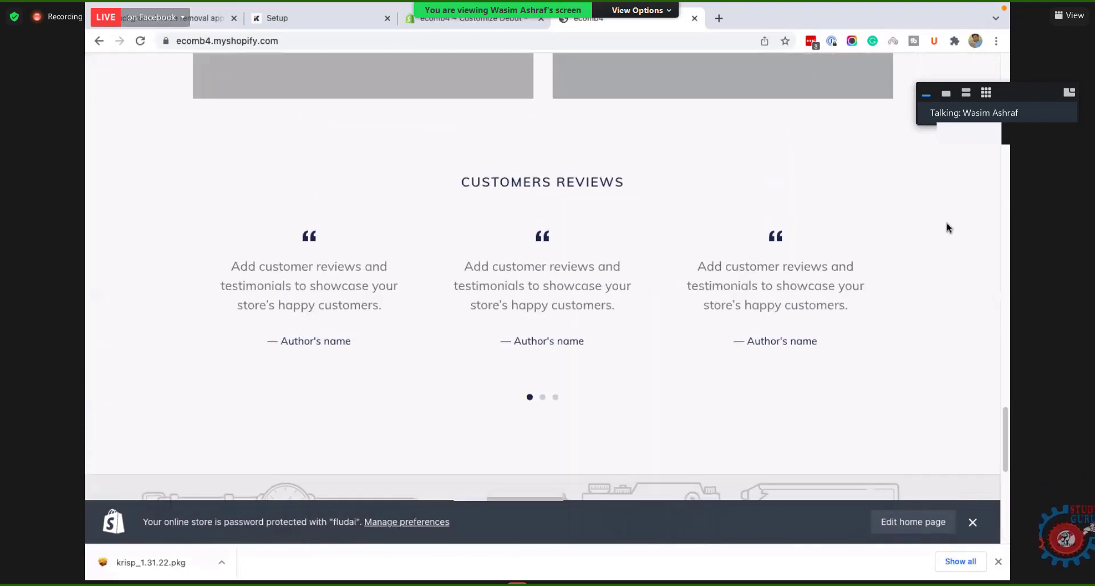
{"action": "scroll", "coordinate": [946, 224], "scroll_direction": "up", "scroll_amount": 8}
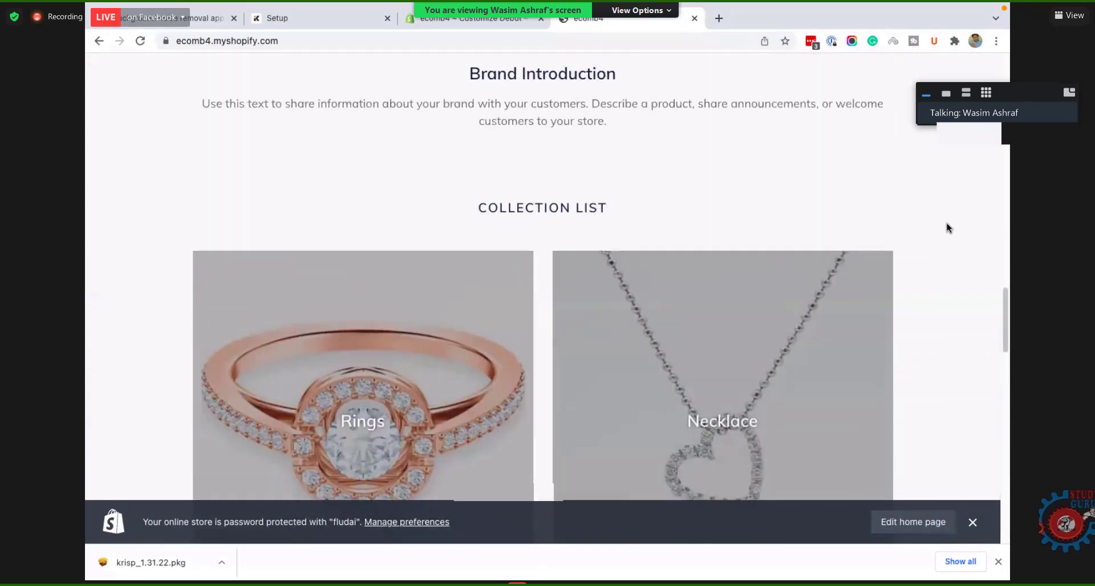
{"action": "scroll", "coordinate": [942, 223], "scroll_direction": "up", "scroll_amount": 12}
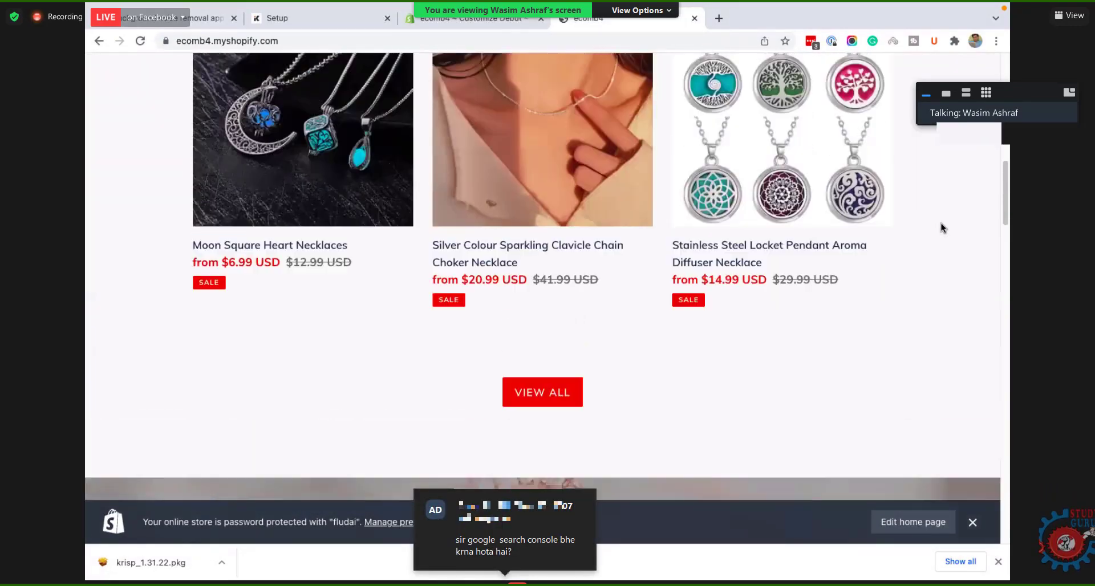
{"action": "scroll", "coordinate": [942, 223], "scroll_direction": "up", "scroll_amount": 5}
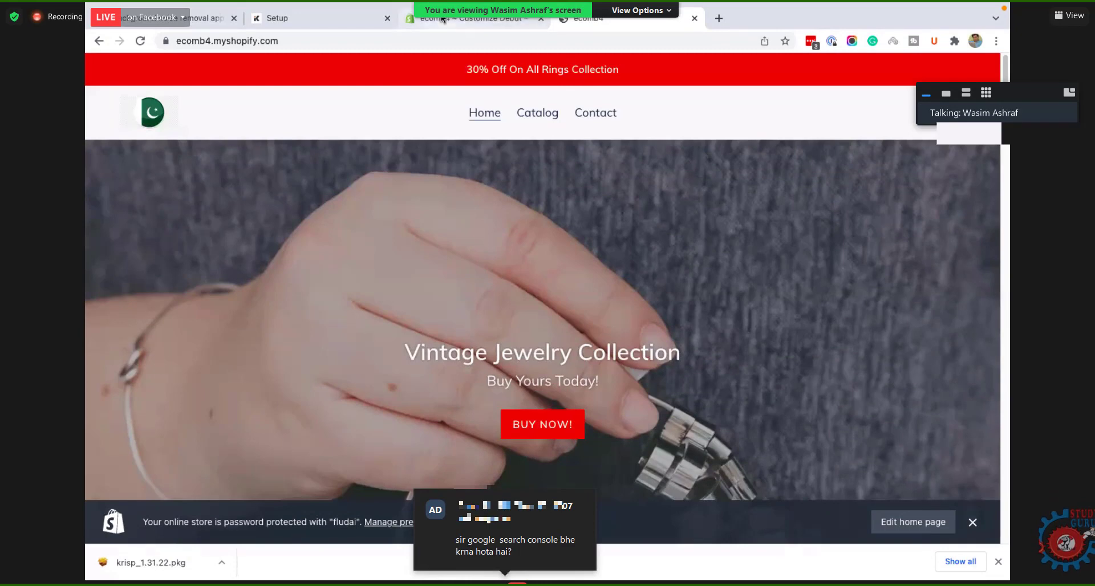
Step: Switch to the Debut theme editor and review the Featured collection settings, the section list and the home page preview
{"action": "left_click", "coordinate": [440, 15]}
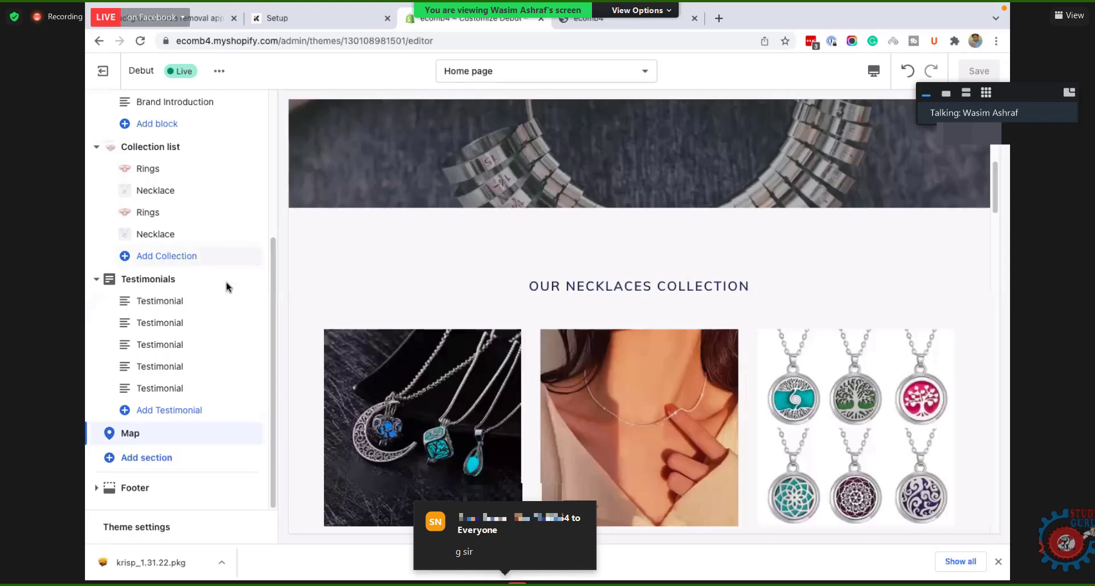
{"action": "left_click_drag", "start_coordinate": [272, 292], "coordinate": [294, 129]}
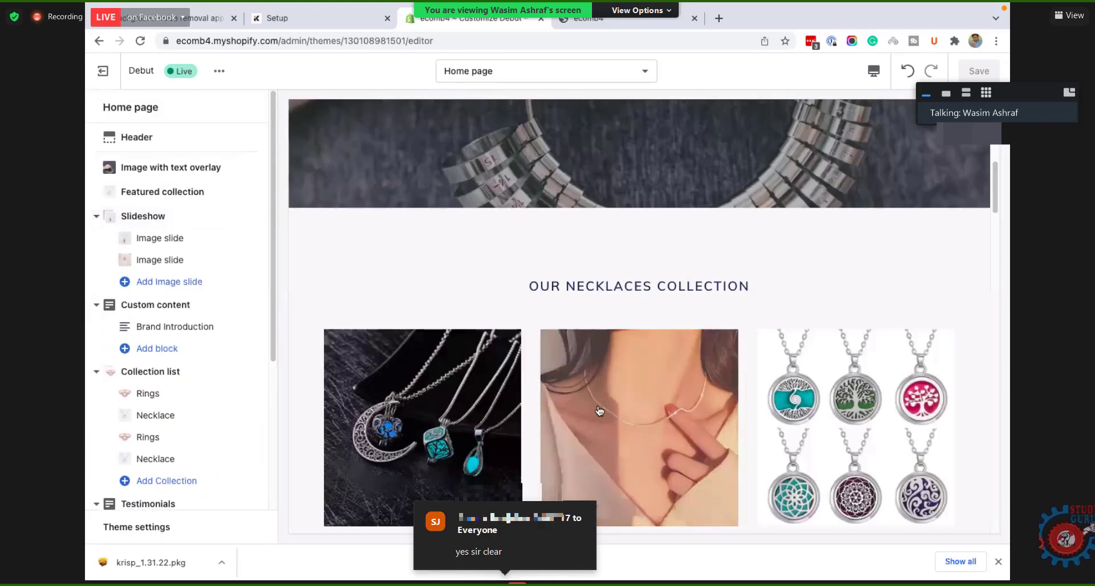
{"action": "scroll", "coordinate": [634, 406], "scroll_direction": "down", "scroll_amount": 2}
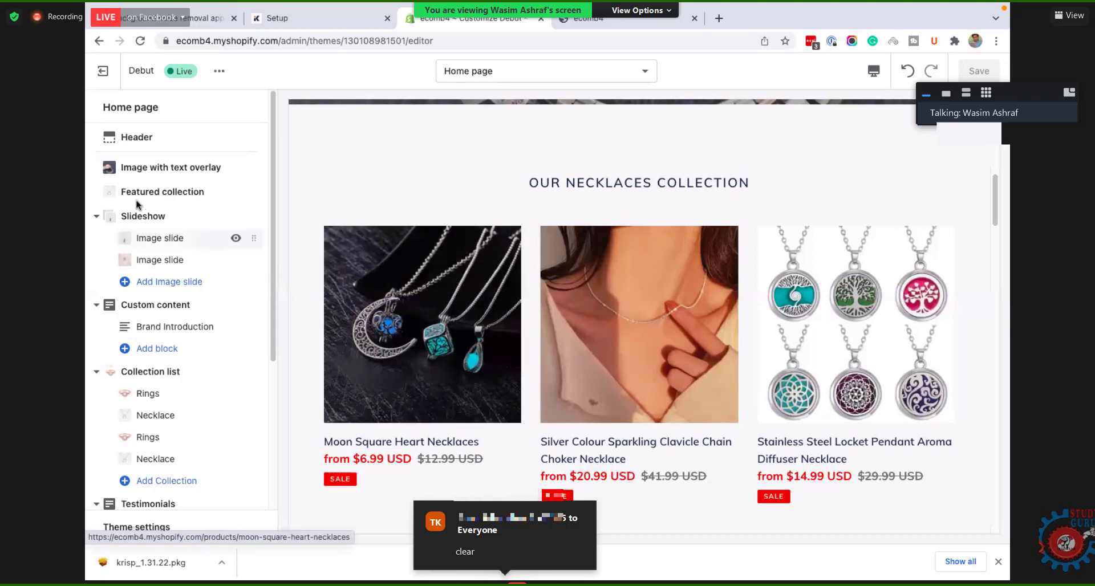
{"action": "left_click", "coordinate": [159, 191]}
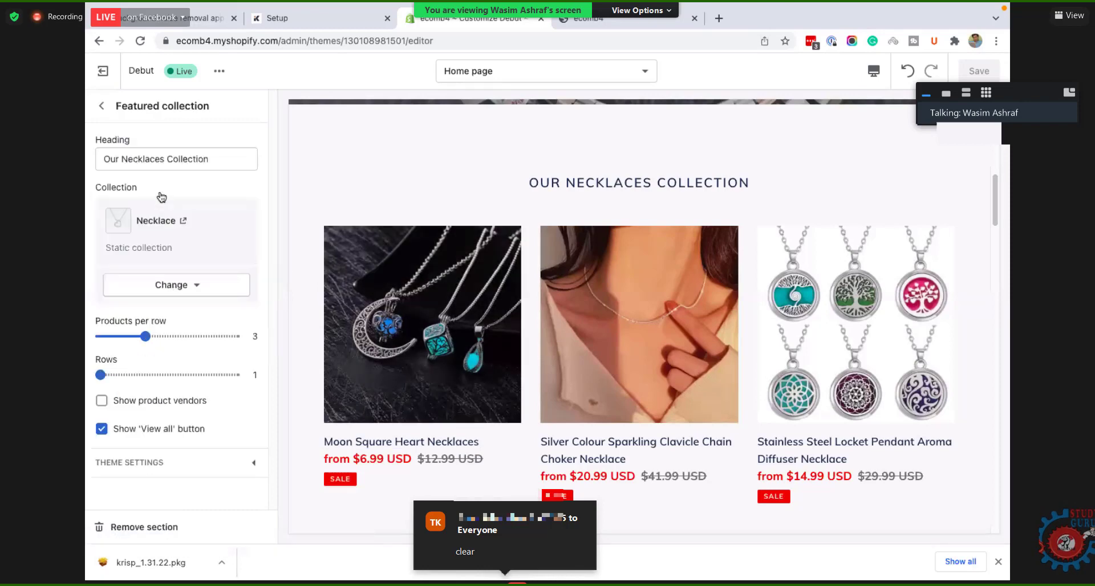
{"action": "left_click", "coordinate": [99, 107]}
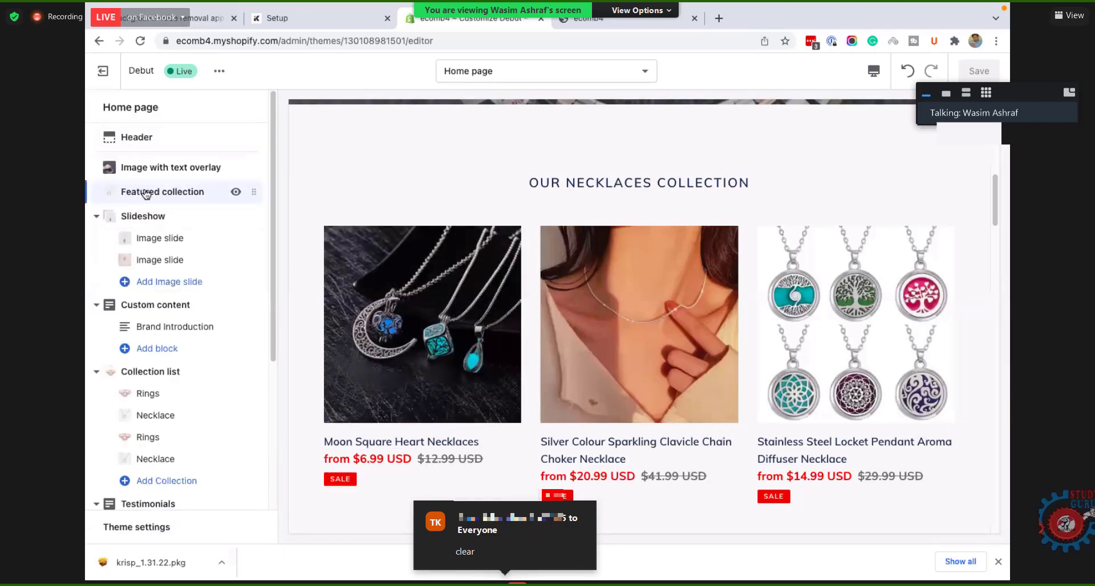
{"action": "scroll", "coordinate": [146, 194], "scroll_direction": "down", "scroll_amount": 4}
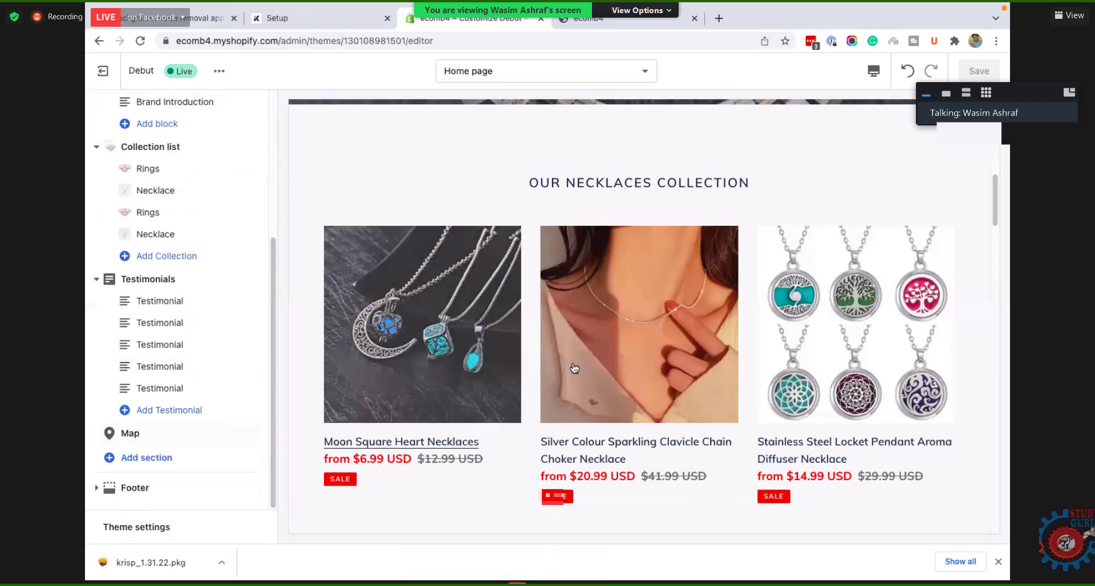
{"action": "scroll", "coordinate": [572, 367], "scroll_direction": "down", "scroll_amount": 10}
{"action": "scroll", "coordinate": [556, 358], "scroll_direction": "down", "scroll_amount": 4}
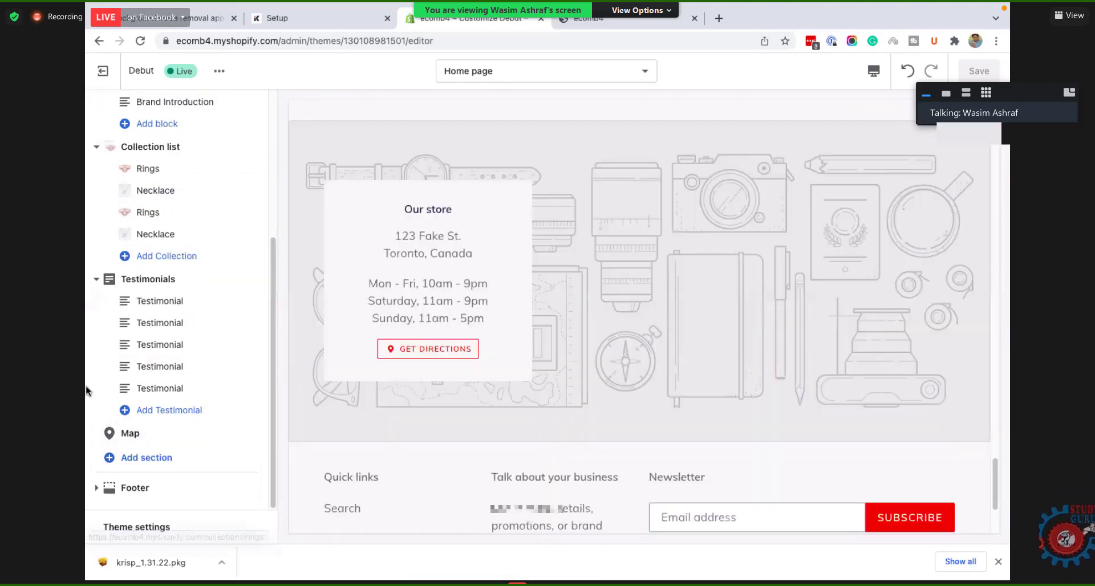
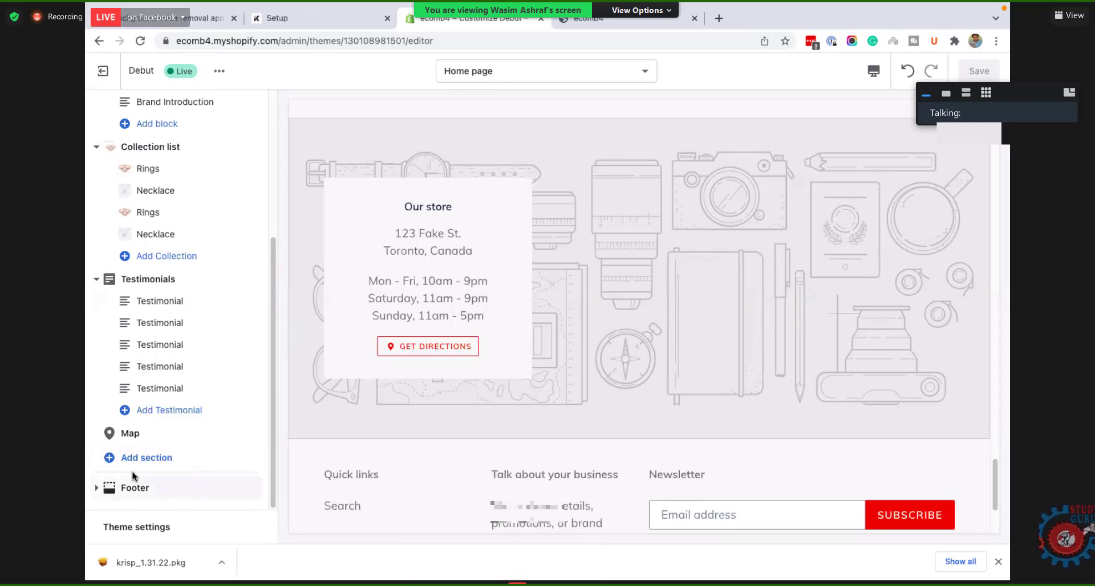
Step: Add a Featured collection section below the Map section, expanding the full list of available theme sections
{"action": "left_click", "coordinate": [152, 459]}
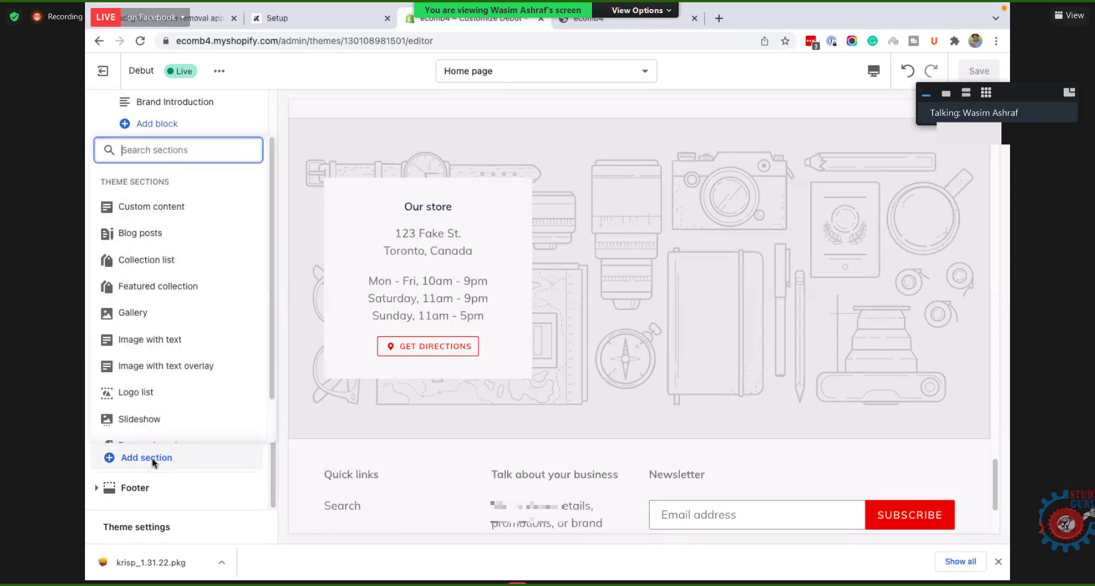
{"action": "scroll", "coordinate": [174, 295], "scroll_direction": "down", "scroll_amount": 2}
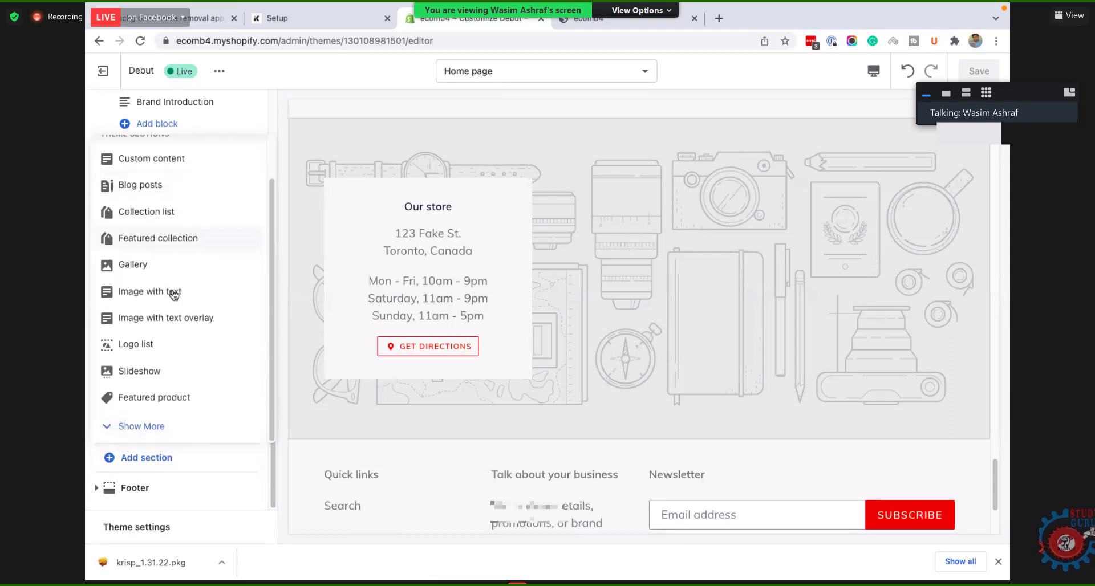
{"action": "scroll", "coordinate": [185, 274], "scroll_direction": "up", "scroll_amount": 2}
{"action": "scroll", "coordinate": [171, 297], "scroll_direction": "down", "scroll_amount": 2}
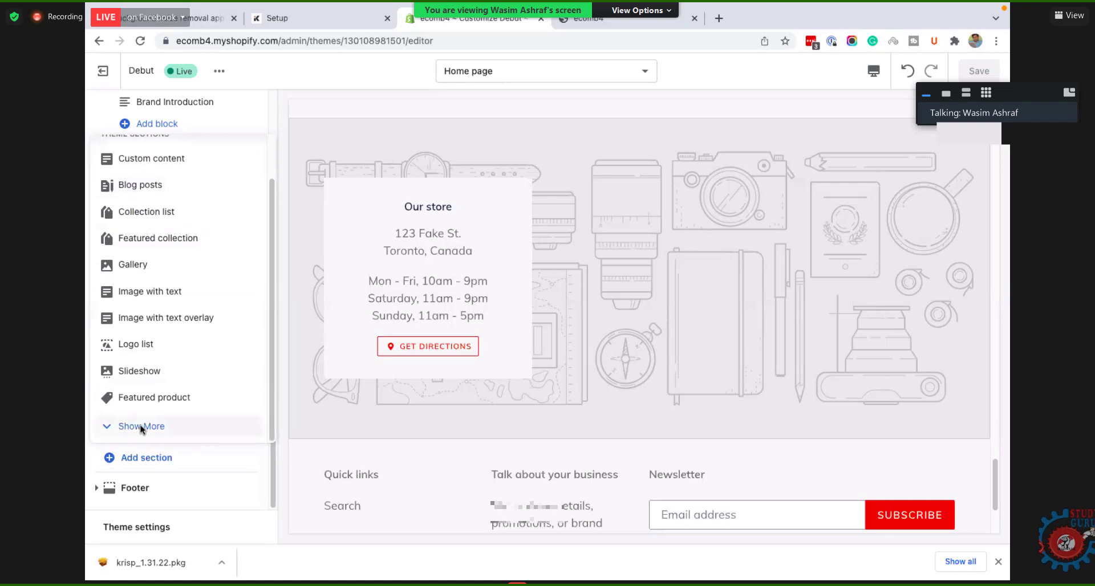
{"action": "left_click", "coordinate": [140, 427]}
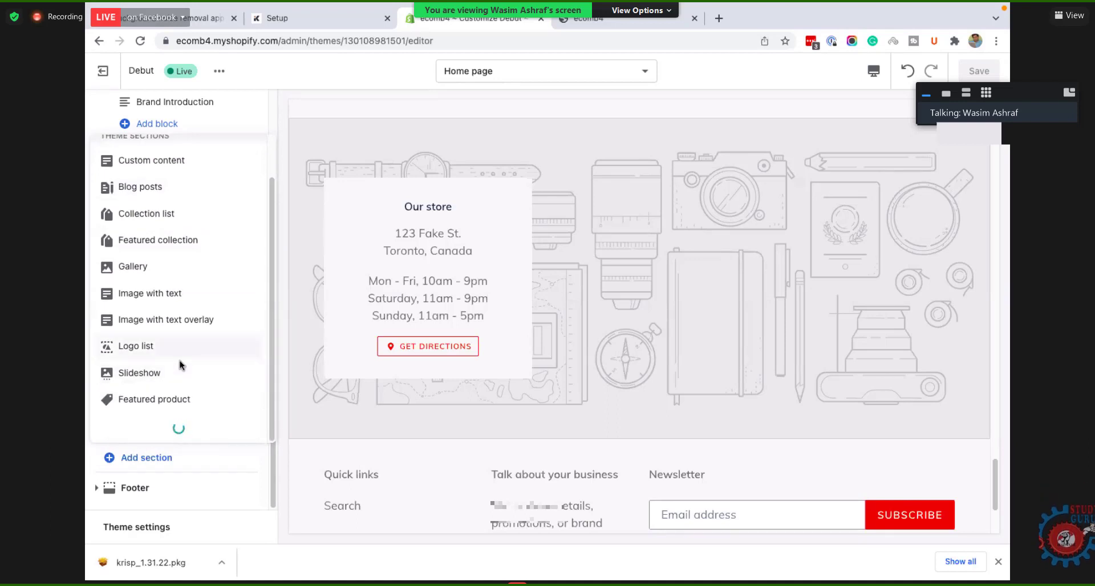
{"action": "scroll", "coordinate": [210, 350], "scroll_direction": "up", "scroll_amount": 1}
{"action": "scroll", "coordinate": [211, 349], "scroll_direction": "down", "scroll_amount": 3}
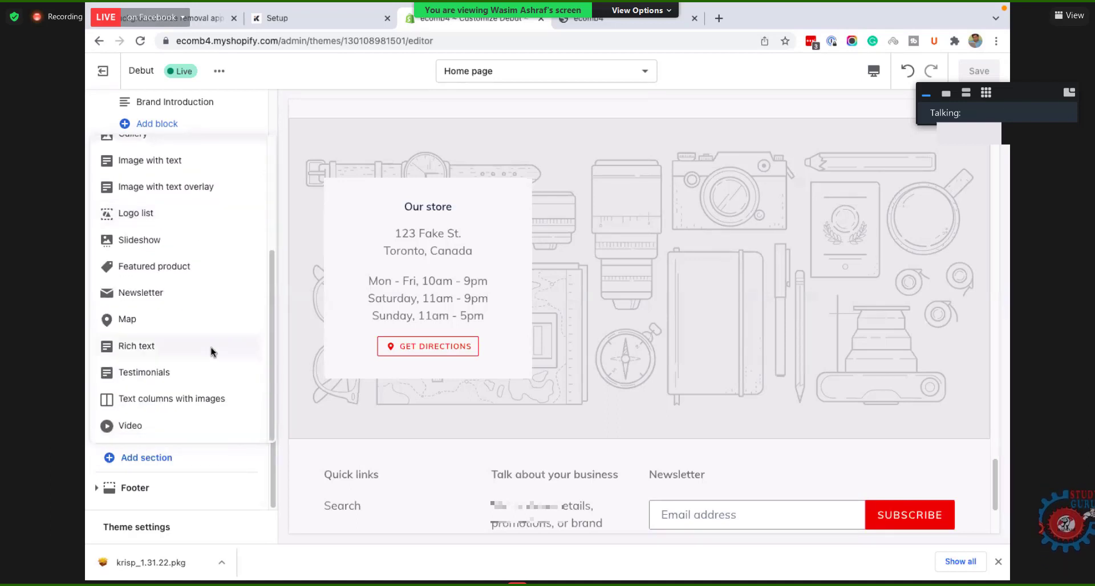
{"action": "scroll", "coordinate": [211, 349], "scroll_direction": "up", "scroll_amount": 3}
{"action": "scroll", "coordinate": [211, 350], "scroll_direction": "down", "scroll_amount": 3}
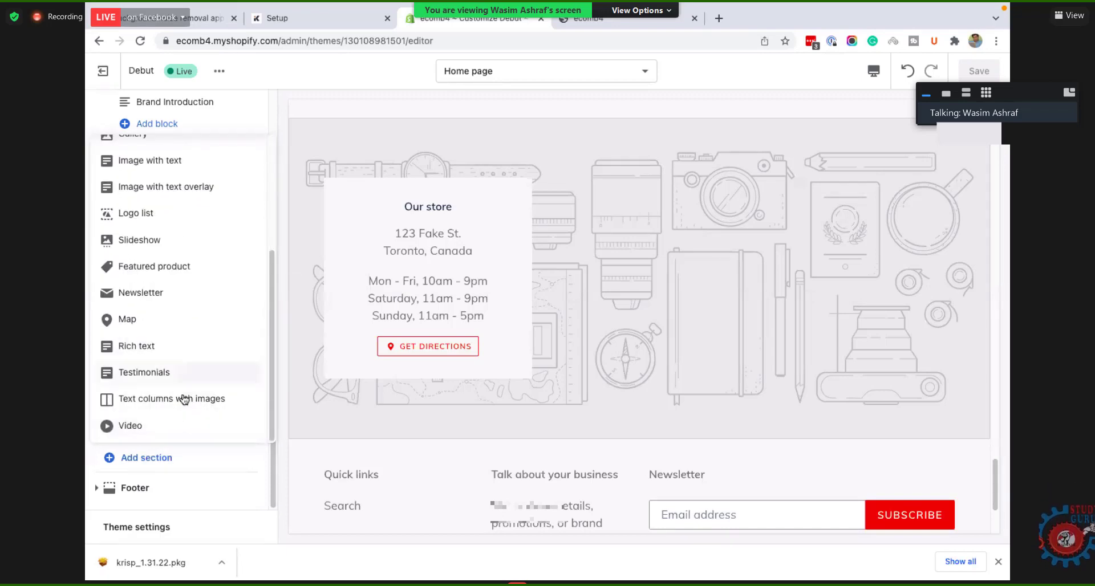
{"action": "scroll", "coordinate": [183, 399], "scroll_direction": "up", "scroll_amount": 3}
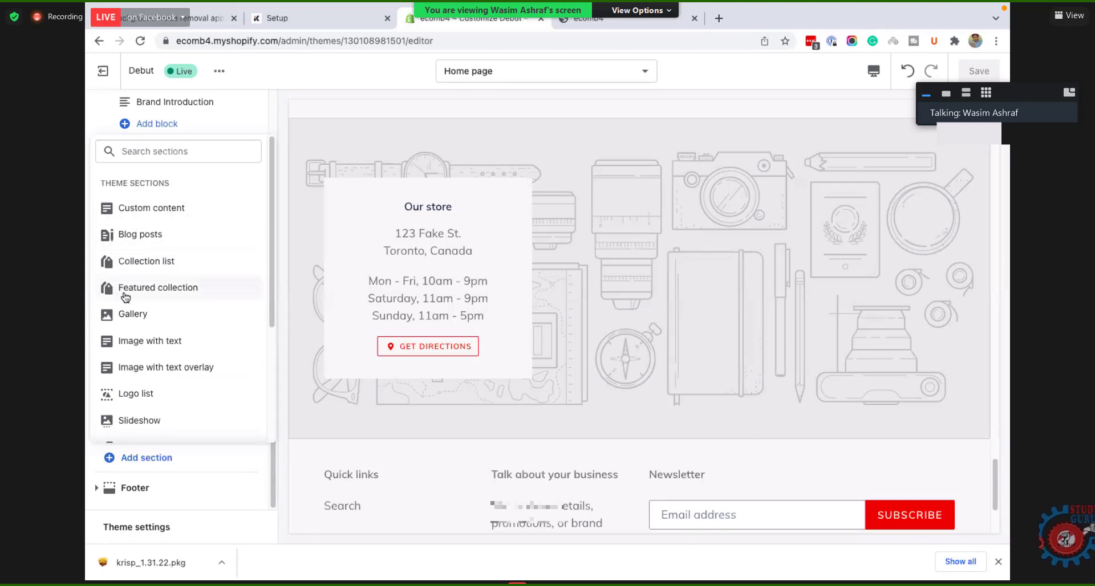
{"action": "left_click", "coordinate": [158, 291]}
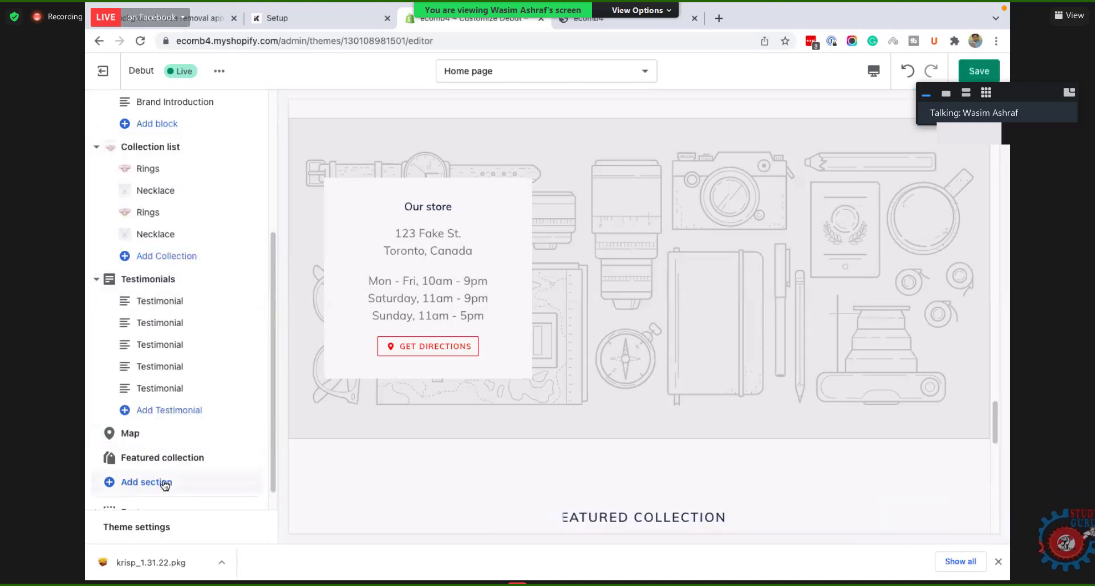
Step: Close the browser's downloads bar and check the list of addable sections without adding another one
{"action": "scroll", "coordinate": [152, 463], "scroll_direction": "down", "scroll_amount": 1}
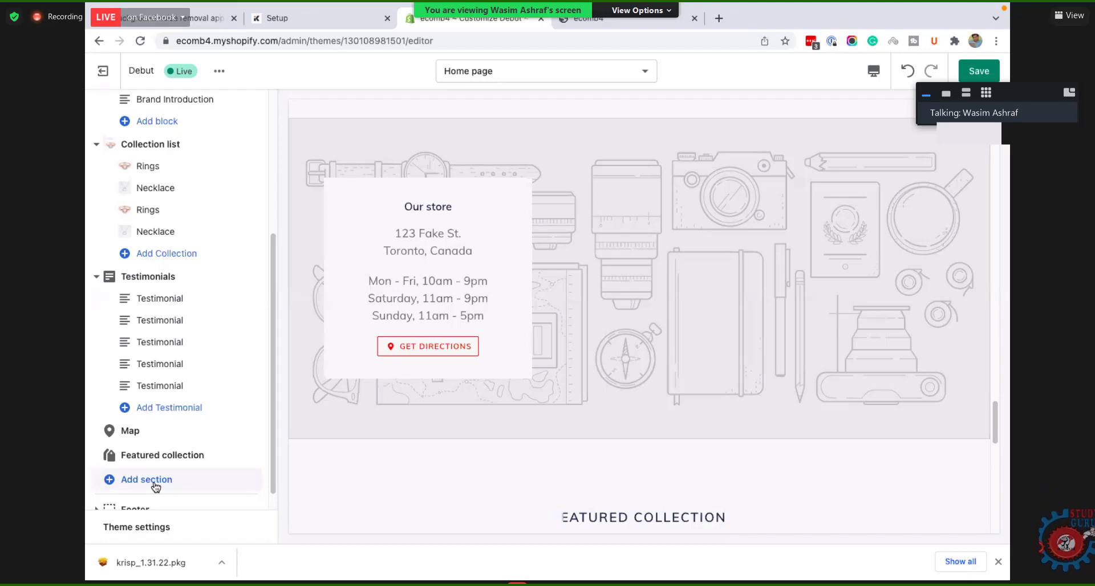
{"action": "left_click", "coordinate": [173, 560]}
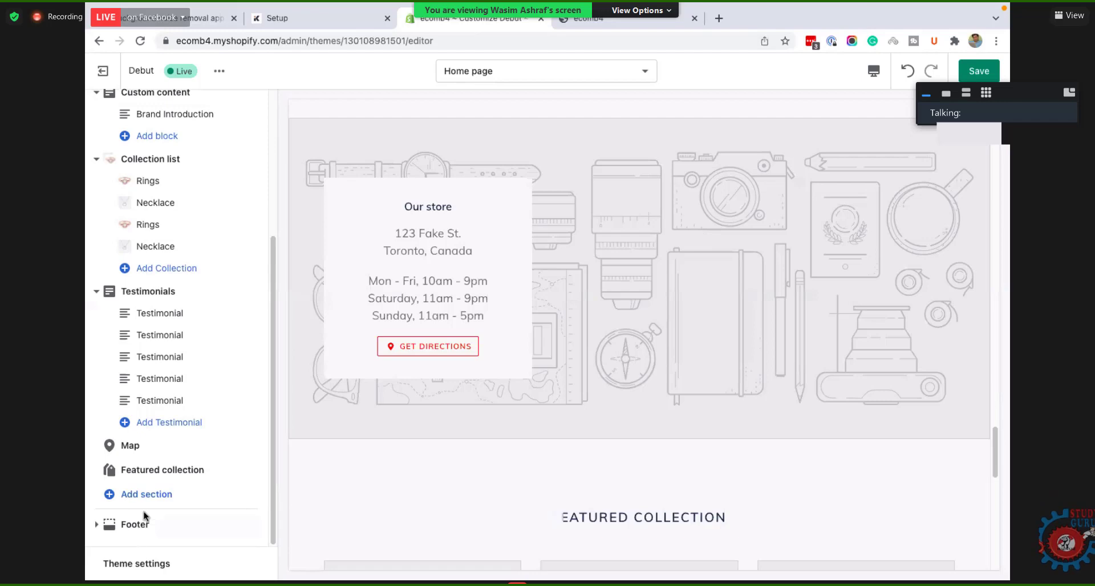
{"action": "left_click", "coordinate": [148, 493]}
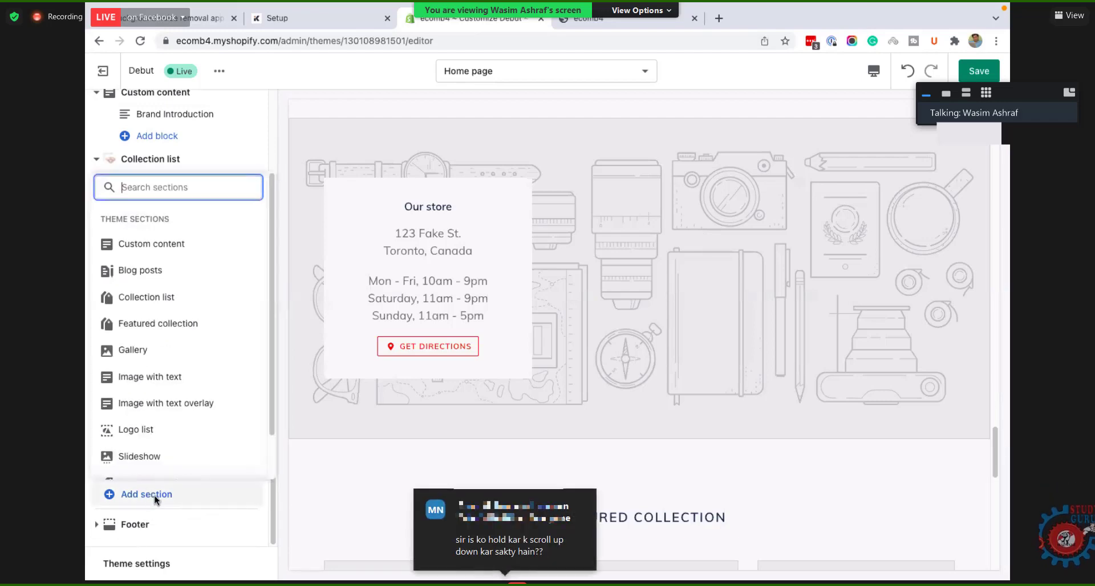
{"action": "left_click", "coordinate": [155, 491]}
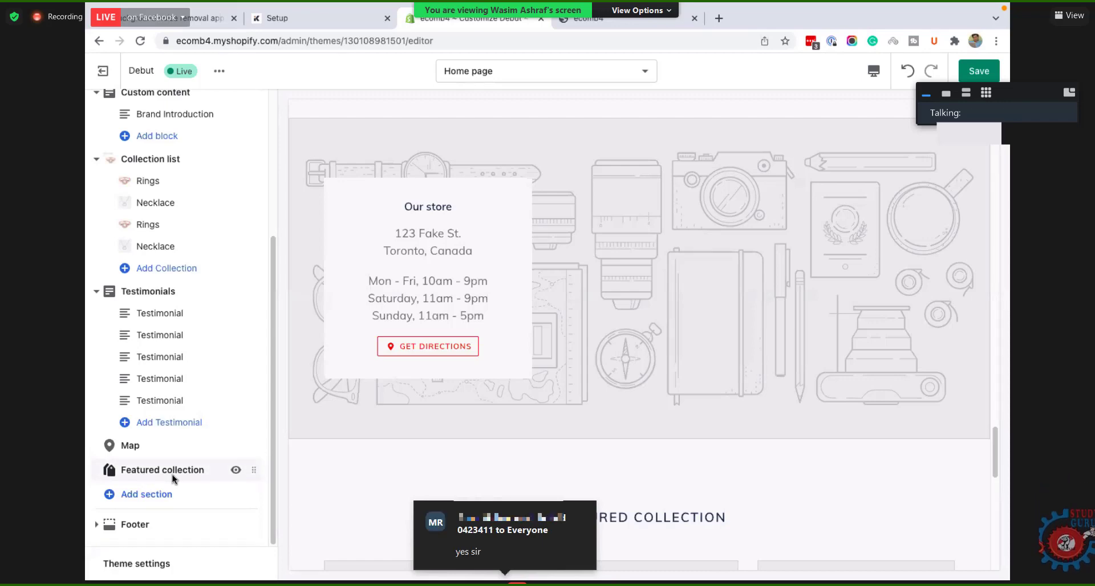
Step: Examine the placeholder products of the new Featured collection section in the home page preview
{"action": "scroll", "coordinate": [563, 456], "scroll_direction": "down", "scroll_amount": 8}
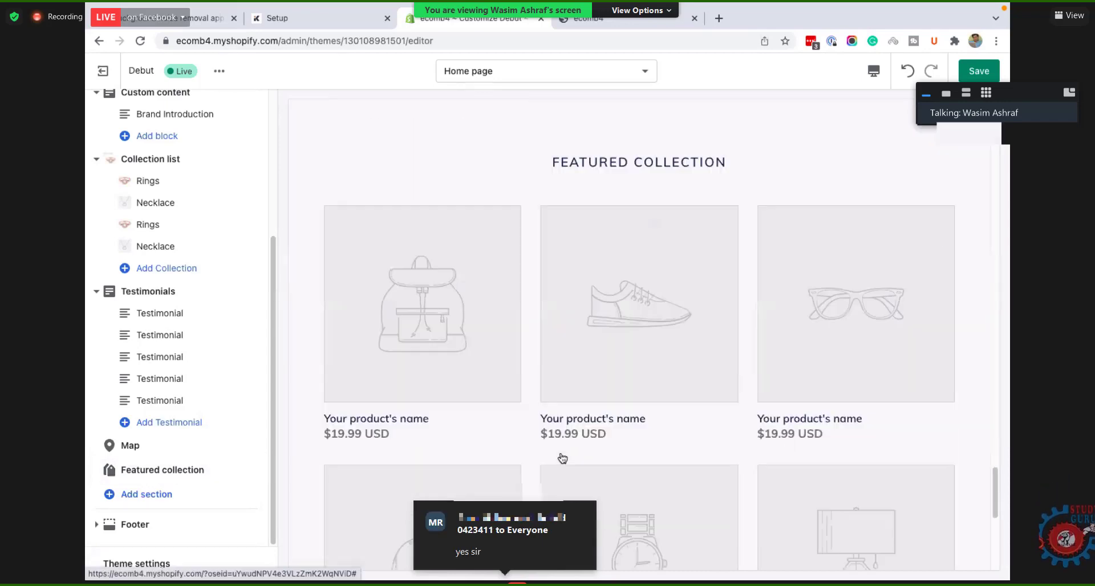
{"action": "scroll", "coordinate": [563, 456], "scroll_direction": "down", "scroll_amount": 5}
{"action": "scroll", "coordinate": [587, 399], "scroll_direction": "up", "scroll_amount": 4}
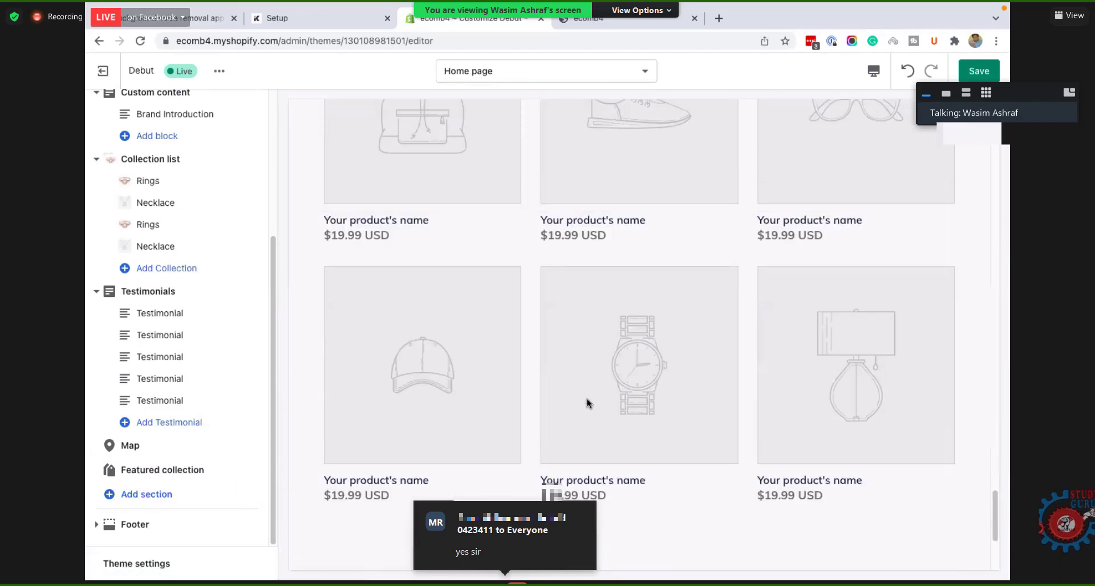
Step: Assign the Rings collection to the Featured collection section below Map, with 1 row and the 'View all' button shown
{"action": "scroll", "coordinate": [588, 402], "scroll_direction": "up", "scroll_amount": 6}
{"action": "scroll", "coordinate": [590, 365], "scroll_direction": "down", "scroll_amount": 4}
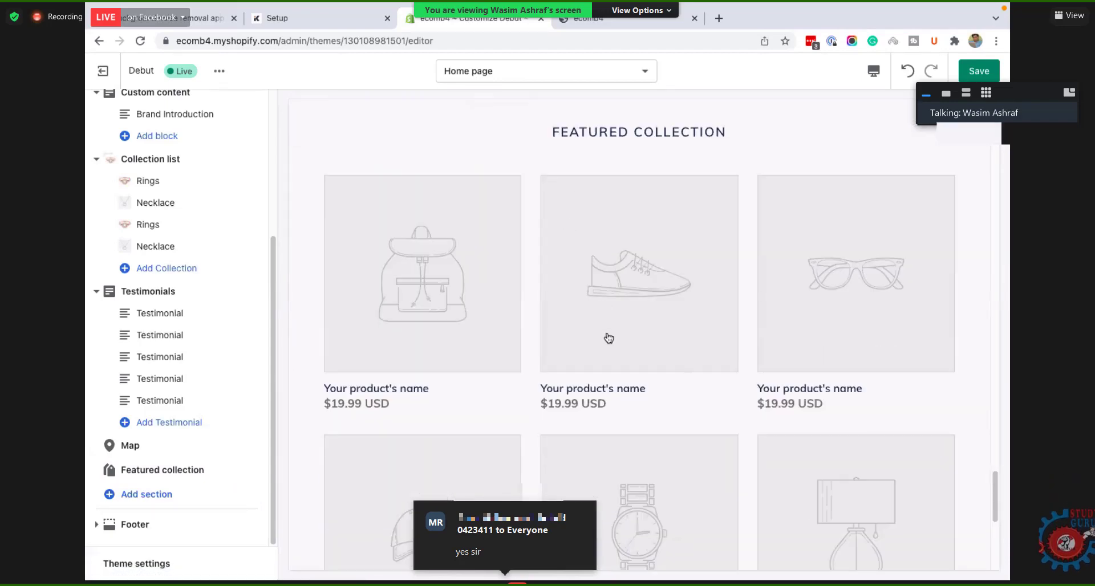
{"action": "scroll", "coordinate": [606, 337], "scroll_direction": "down", "scroll_amount": 2}
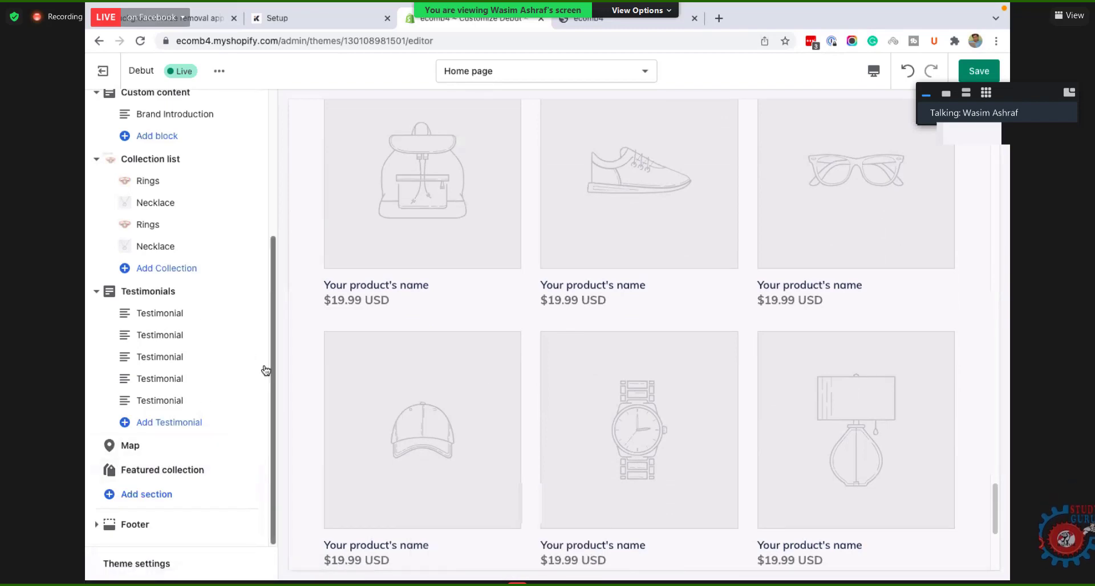
{"action": "left_click", "coordinate": [168, 472]}
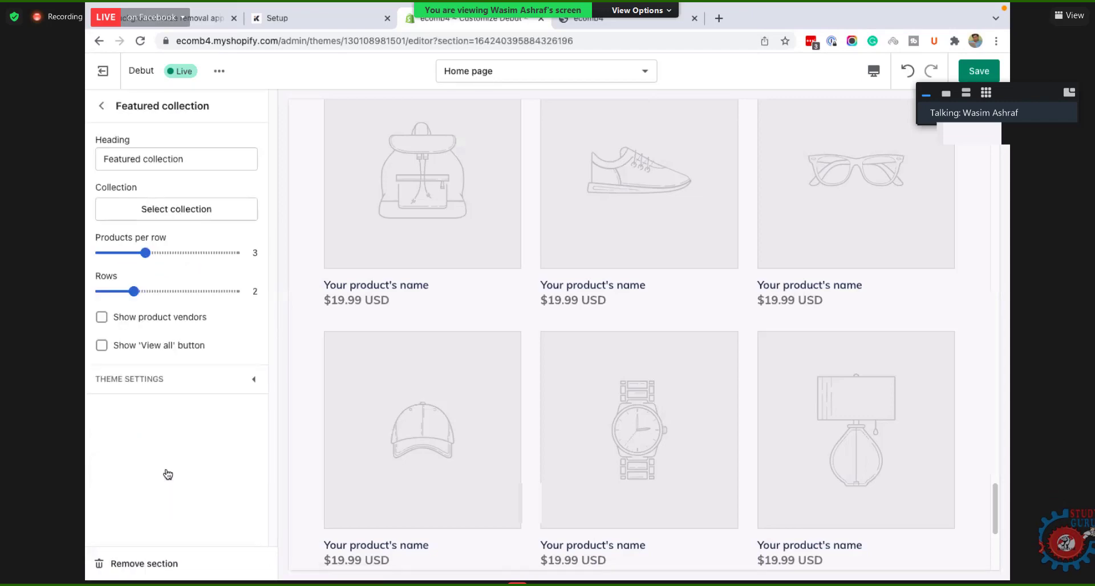
{"action": "left_click", "coordinate": [103, 108]}
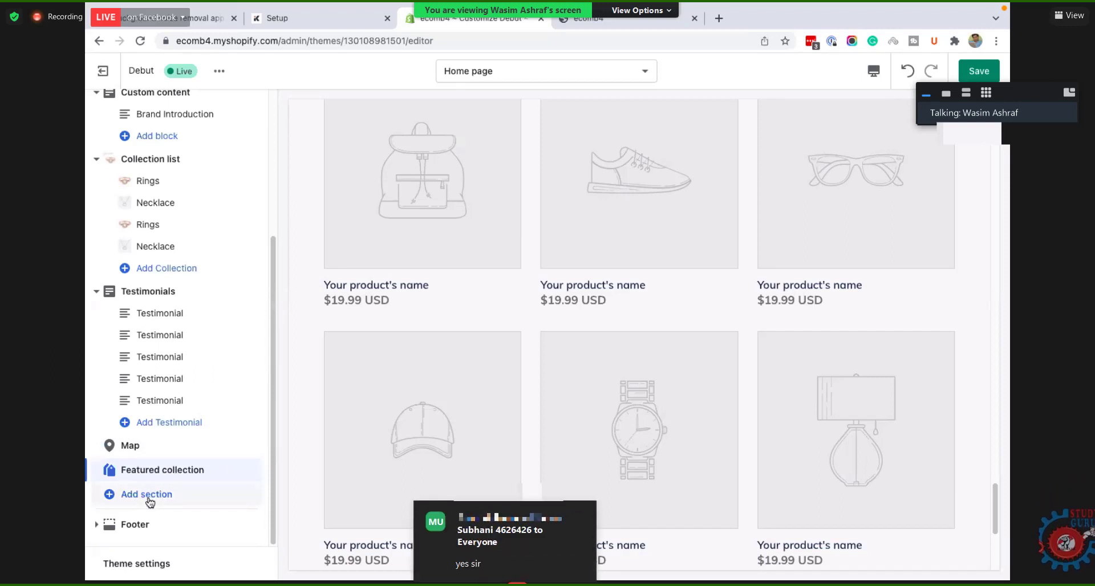
{"action": "left_click", "coordinate": [164, 473]}
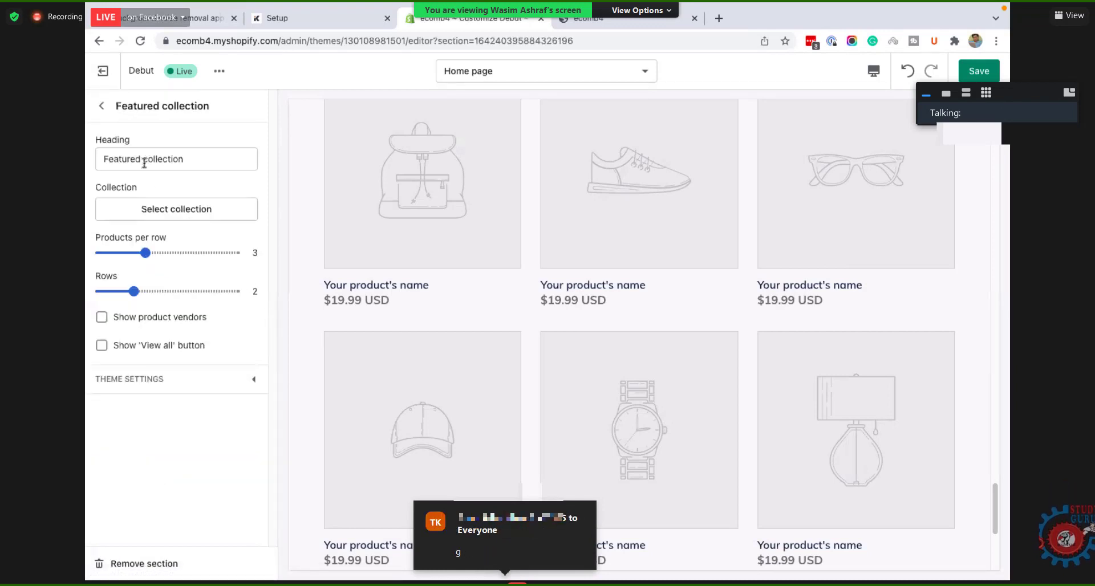
{"action": "left_click", "coordinate": [146, 218]}
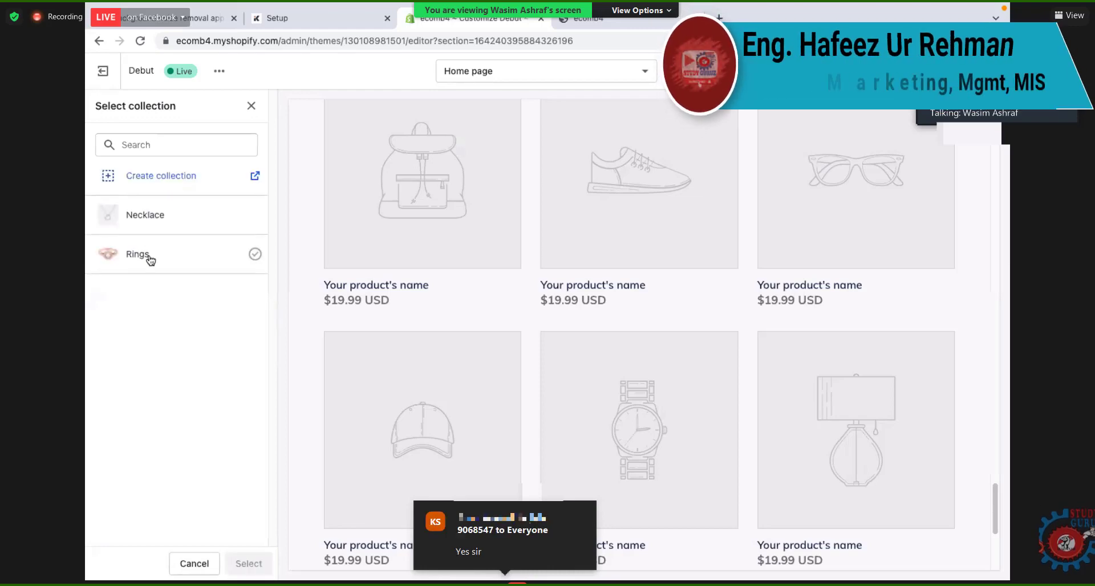
{"action": "left_click", "coordinate": [150, 259]}
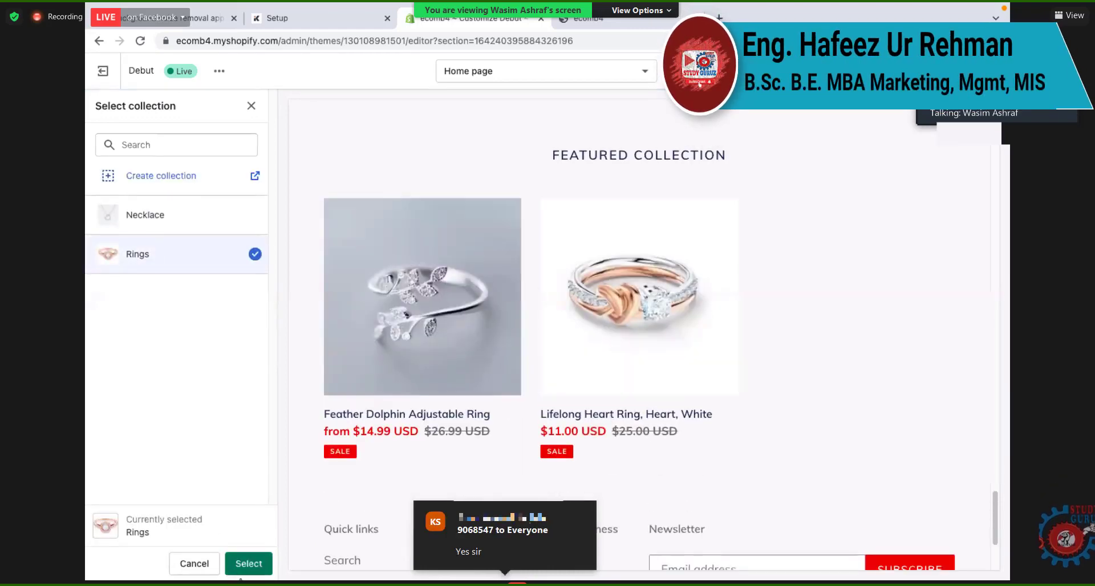
{"action": "left_click", "coordinate": [244, 565]}
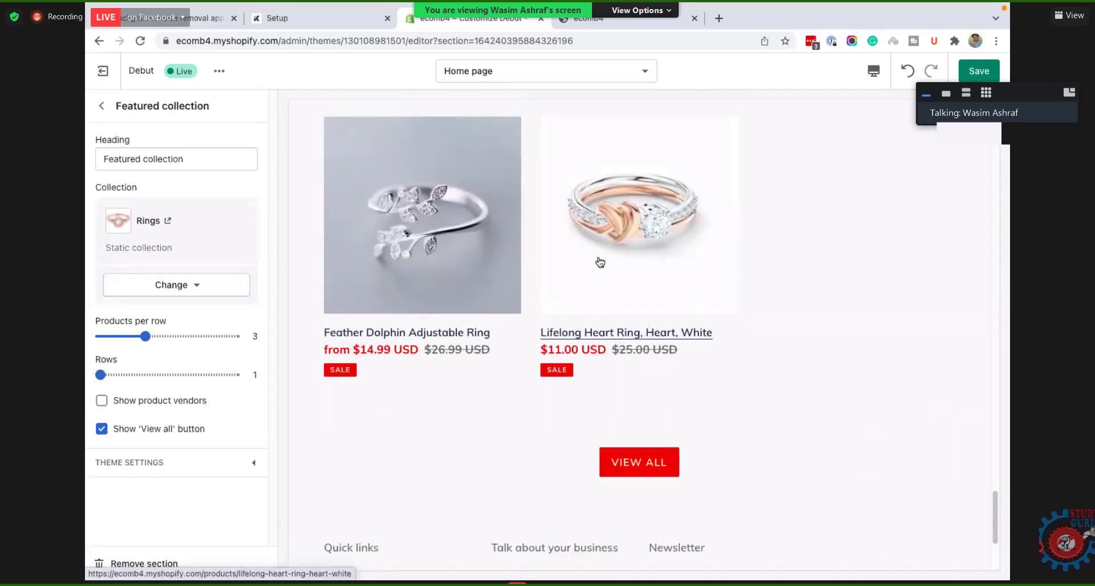
Step: Change the heading of the Rings Featured collection section to "Rings collection" and return to the section list
{"action": "left_click", "coordinate": [101, 106]}
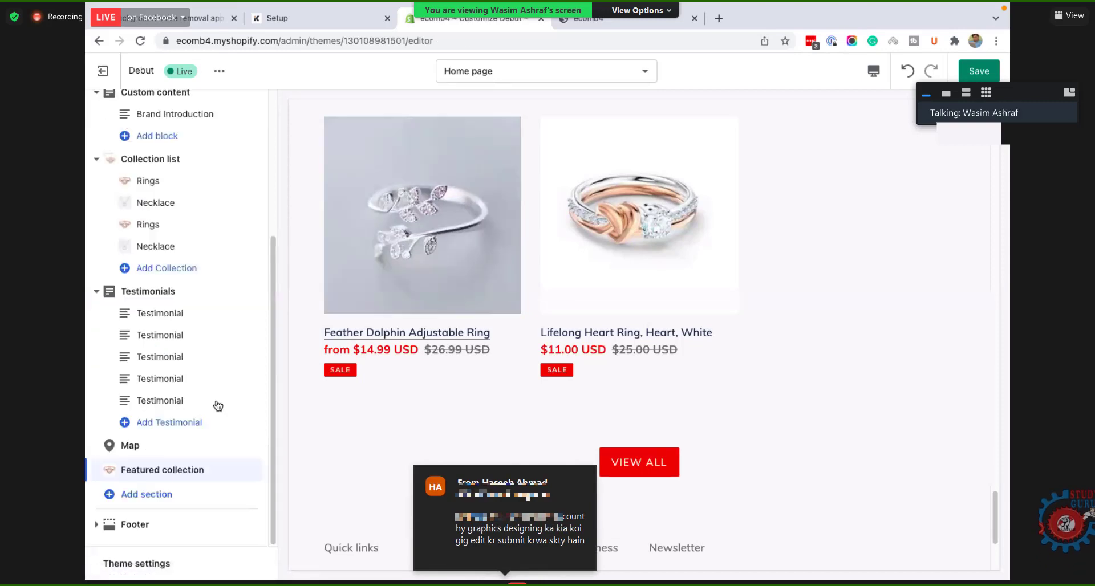
{"action": "left_click", "coordinate": [226, 470]}
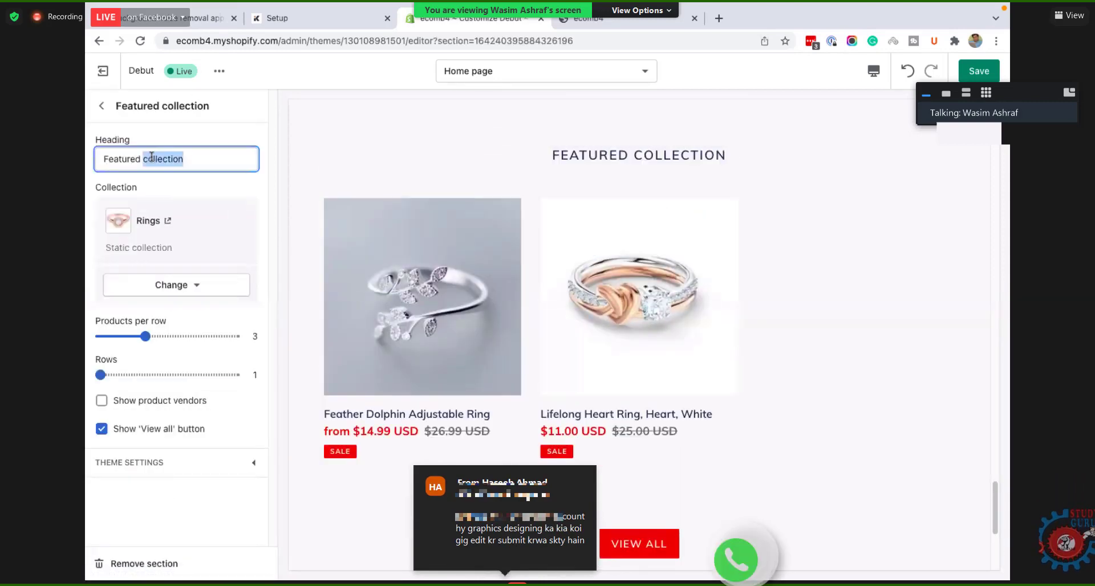
{"action": "double_click", "coordinate": [130, 159]}
{"action": "type", "text": "Rings"}
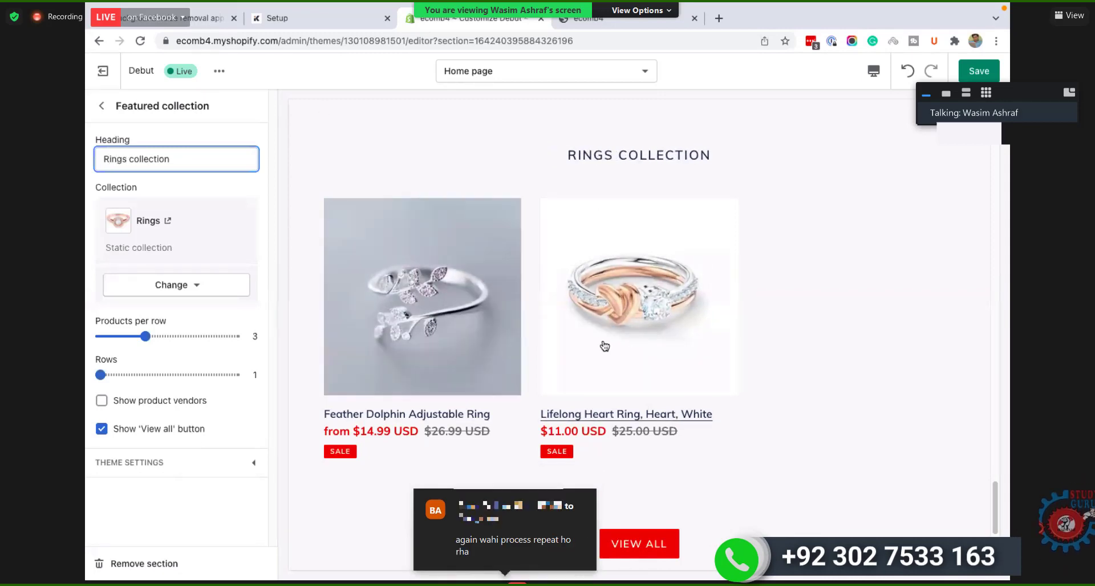
{"action": "left_click", "coordinate": [104, 108]}
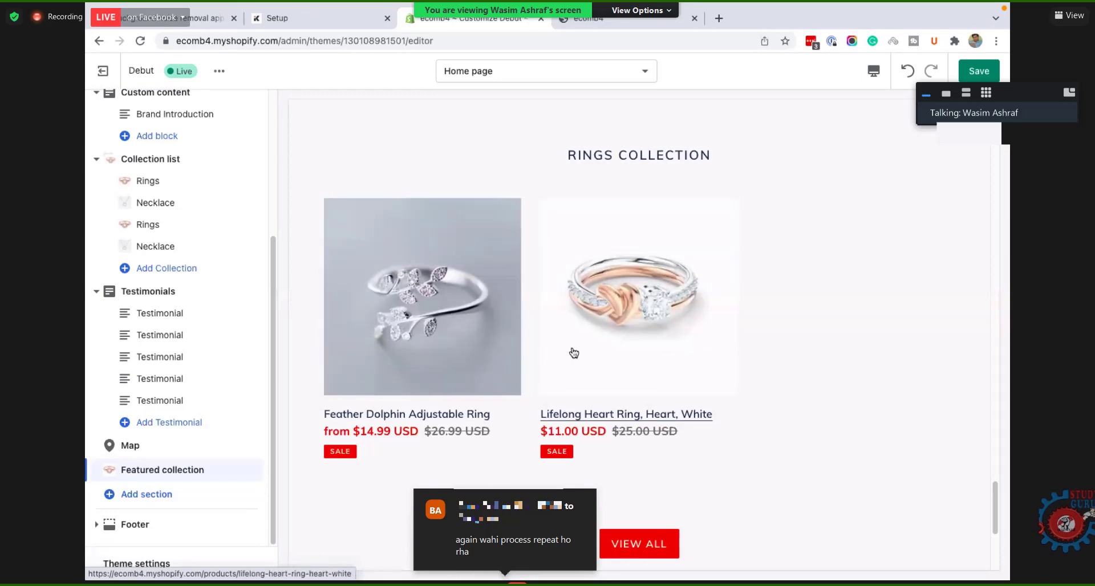
Step: Move the Rings Featured collection section directly beneath the necklace Featured collection section, above the Slideshow
{"action": "scroll", "coordinate": [608, 398], "scroll_direction": "up", "scroll_amount": 10}
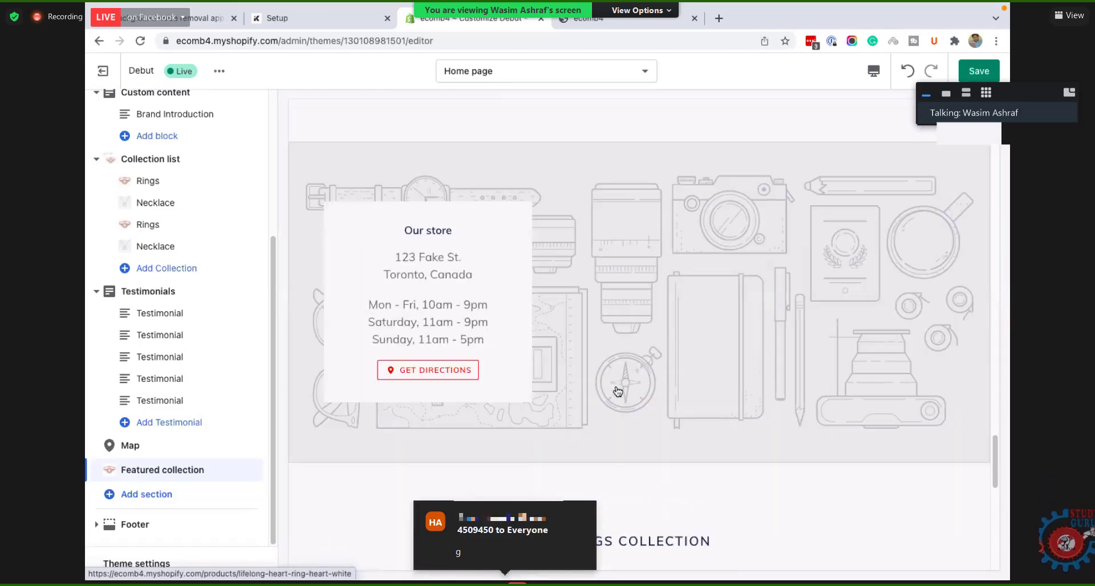
{"action": "scroll", "coordinate": [618, 392], "scroll_direction": "up", "scroll_amount": 15}
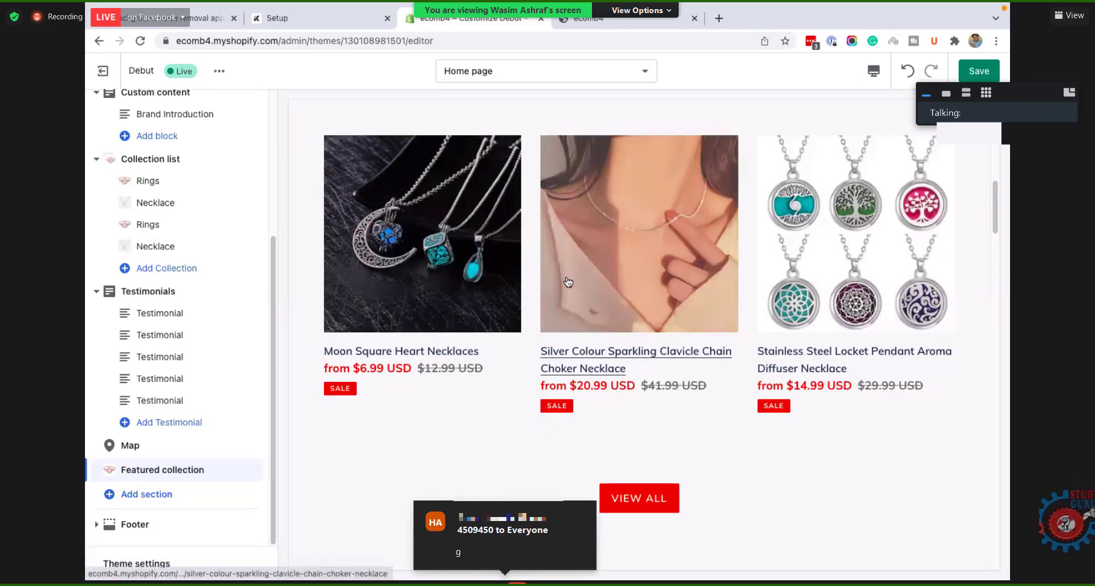
{"action": "scroll", "coordinate": [605, 339], "scroll_direction": "down", "scroll_amount": 12}
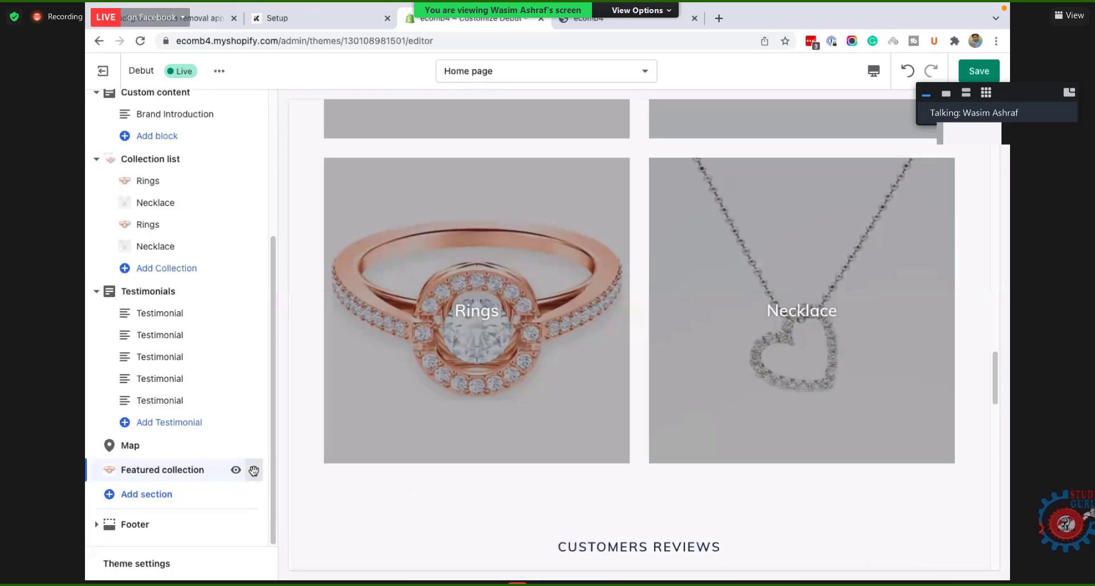
{"action": "left_click_drag", "start_coordinate": [253, 471], "coordinate": [227, 221]}
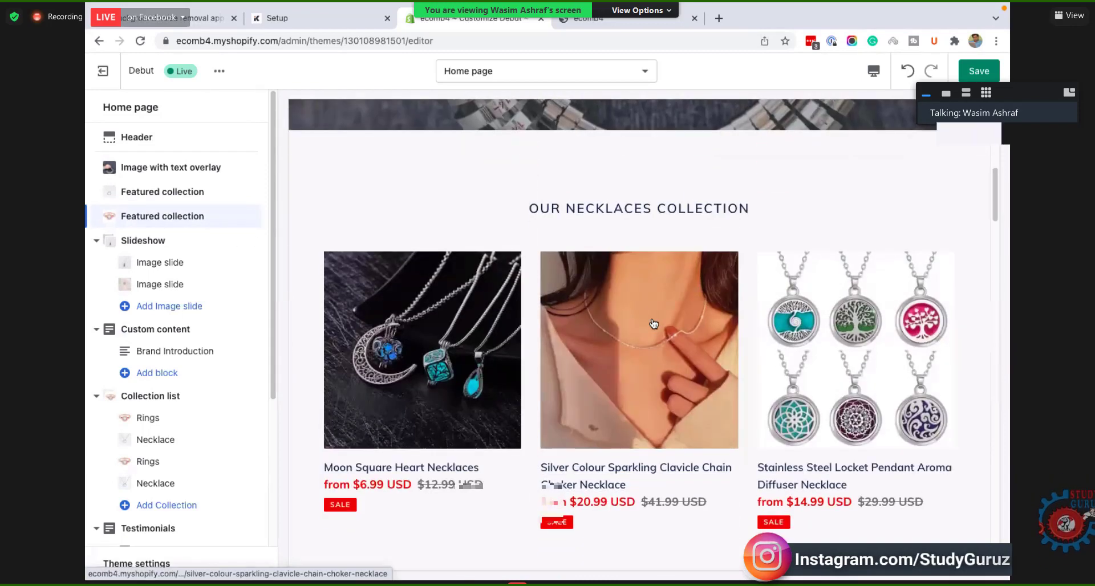
Step: Examine how the necklaces and rings collection sections follow each other in the home page preview
{"action": "scroll", "coordinate": [590, 339], "scroll_direction": "down", "scroll_amount": 8}
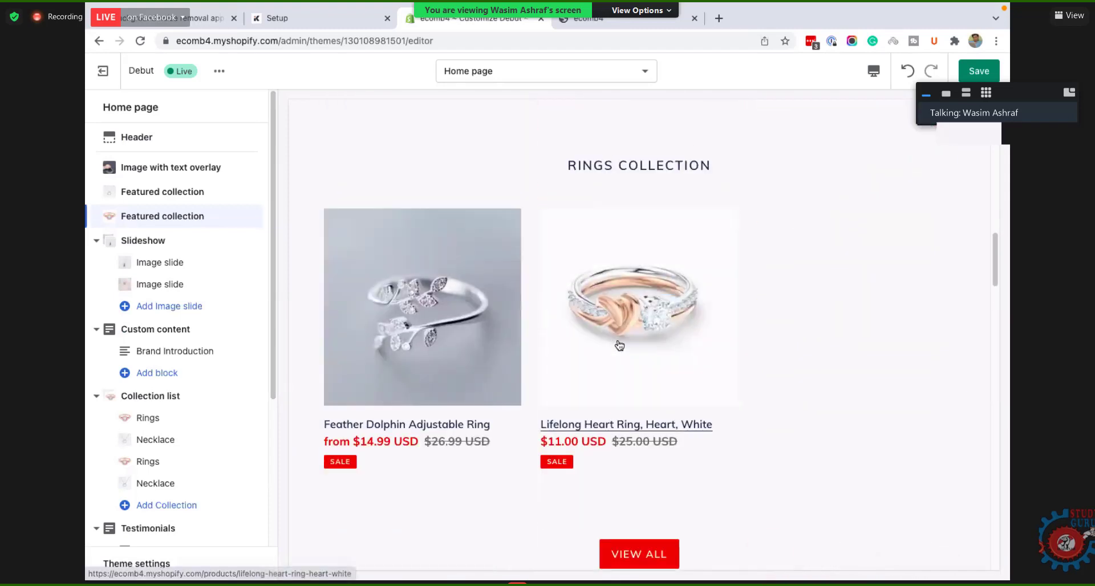
{"action": "scroll", "coordinate": [620, 345], "scroll_direction": "down", "scroll_amount": 1}
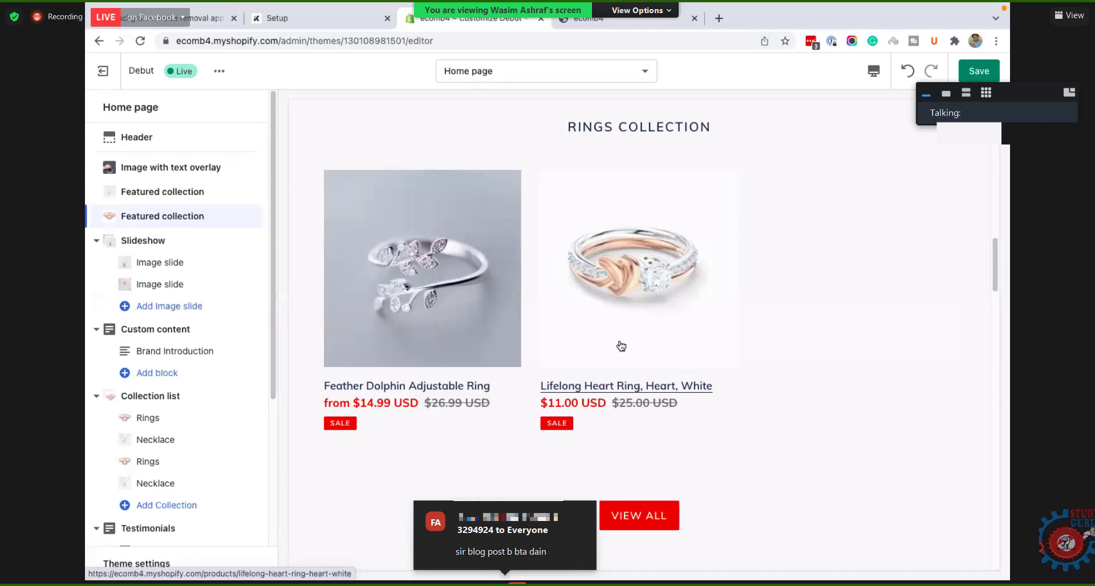
{"action": "scroll", "coordinate": [621, 346], "scroll_direction": "down", "scroll_amount": 5}
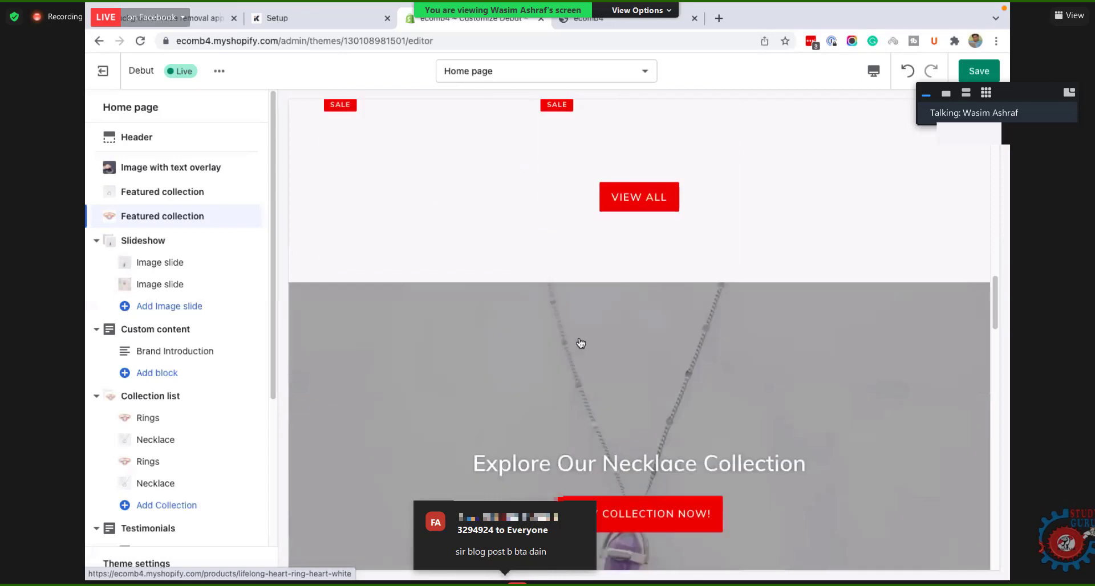
{"action": "scroll", "coordinate": [581, 342], "scroll_direction": "up", "scroll_amount": 4}
{"action": "scroll", "coordinate": [627, 330], "scroll_direction": "up", "scroll_amount": 4}
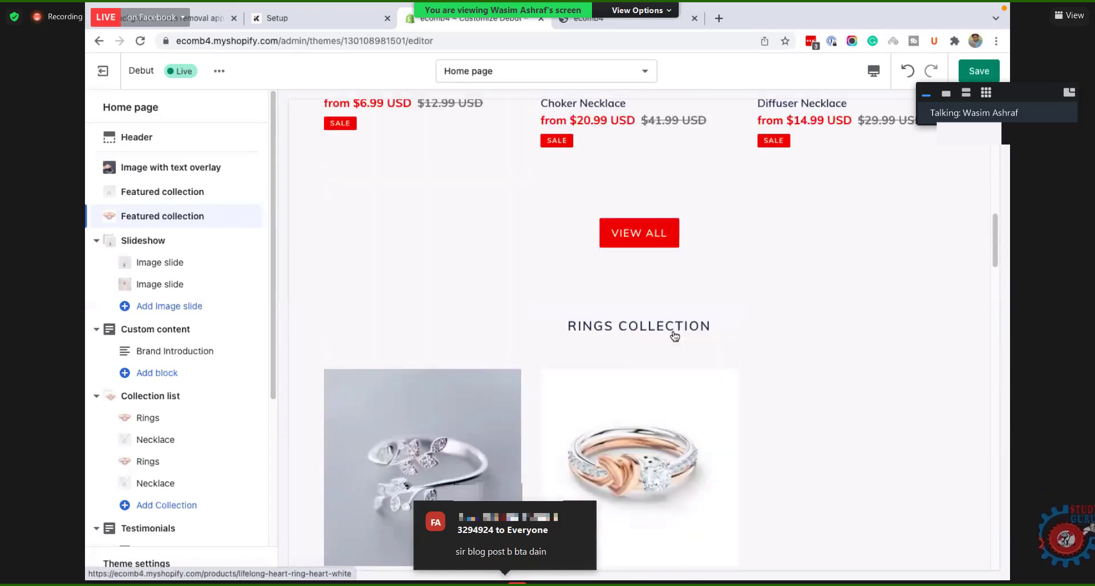
{"action": "scroll", "coordinate": [674, 337], "scroll_direction": "down", "scroll_amount": 2}
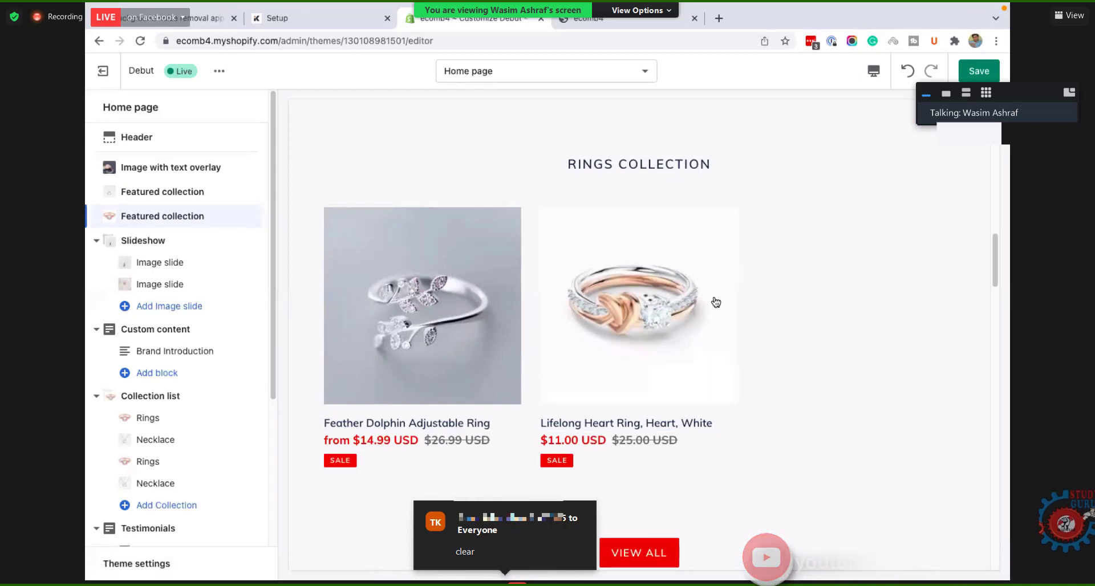
{"action": "scroll", "coordinate": [707, 294], "scroll_direction": "up", "scroll_amount": 5}
{"action": "scroll", "coordinate": [612, 242], "scroll_direction": "up", "scroll_amount": 5}
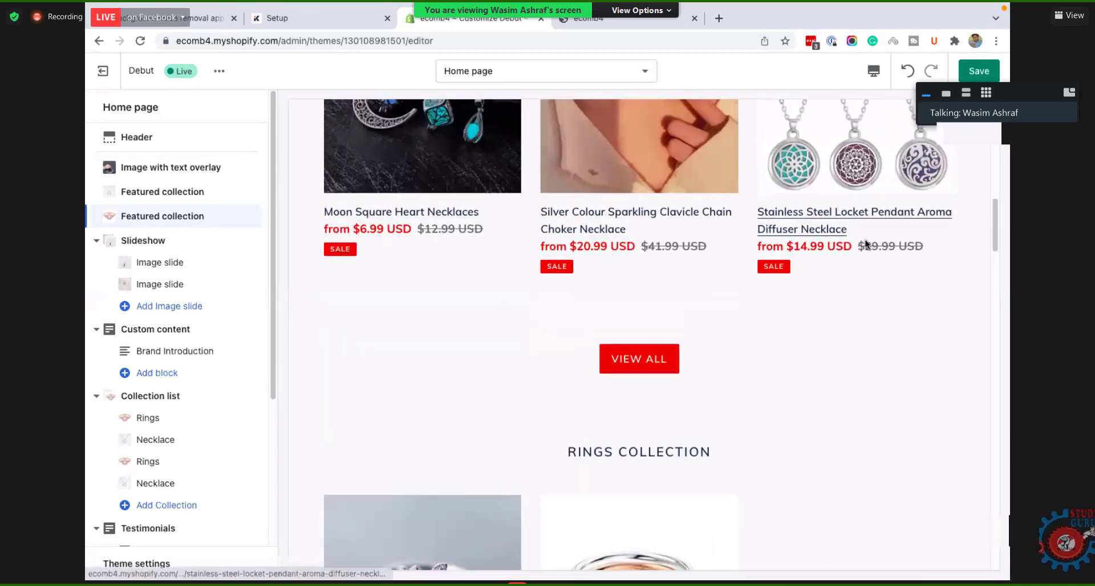
{"action": "scroll", "coordinate": [643, 427], "scroll_direction": "down", "scroll_amount": 5}
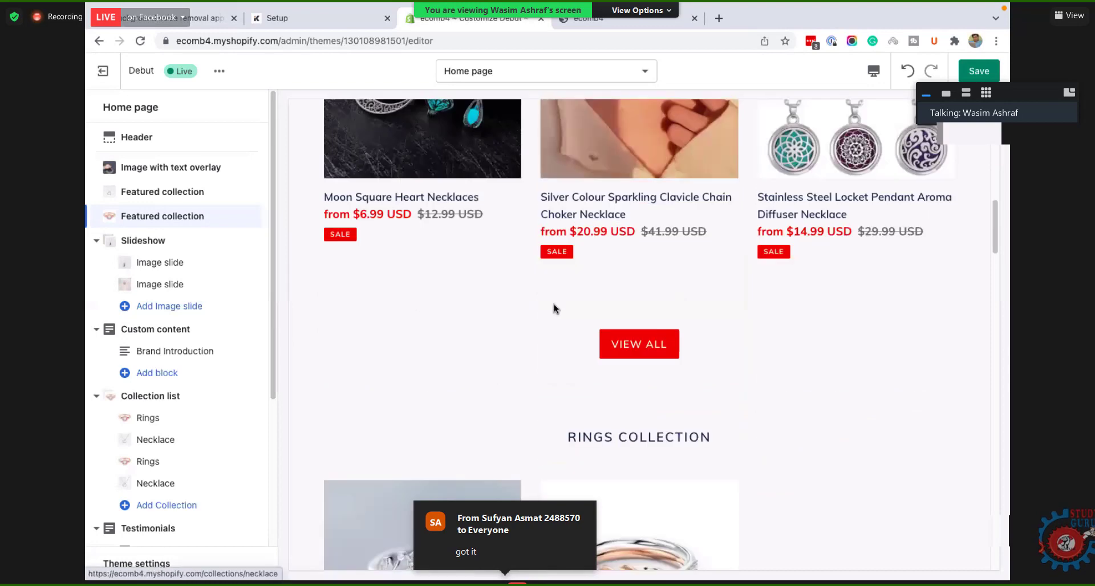
{"action": "scroll", "coordinate": [494, 313], "scroll_direction": "up", "scroll_amount": 2}
{"action": "scroll", "coordinate": [555, 252], "scroll_direction": "up", "scroll_amount": 1}
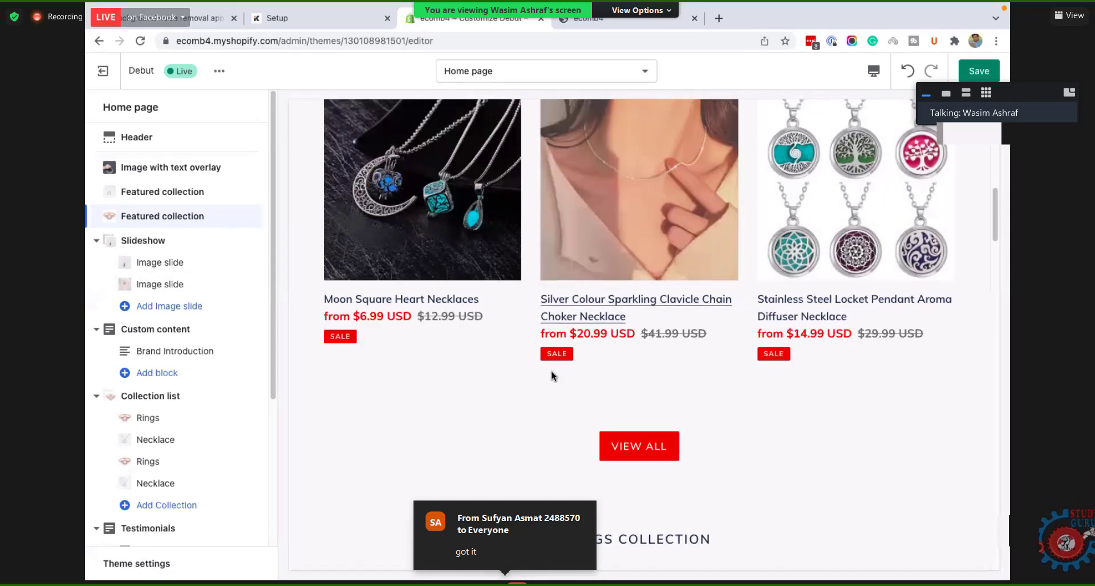
{"action": "scroll", "coordinate": [553, 373], "scroll_direction": "down", "scroll_amount": 7}
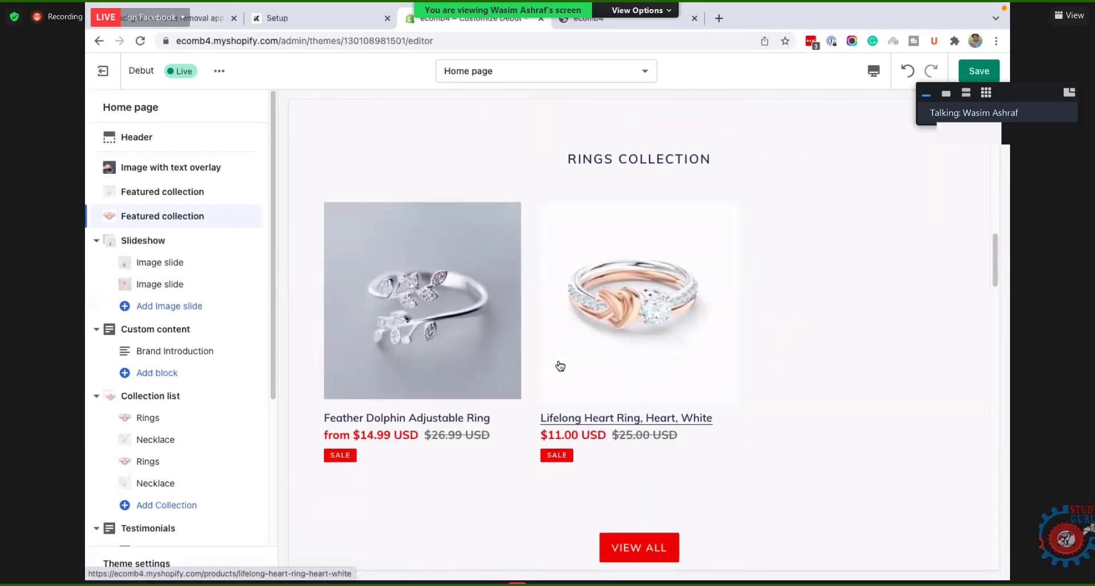
{"action": "scroll", "coordinate": [559, 363], "scroll_direction": "down", "scroll_amount": 3}
{"action": "scroll", "coordinate": [559, 362], "scroll_direction": "up", "scroll_amount": 10}
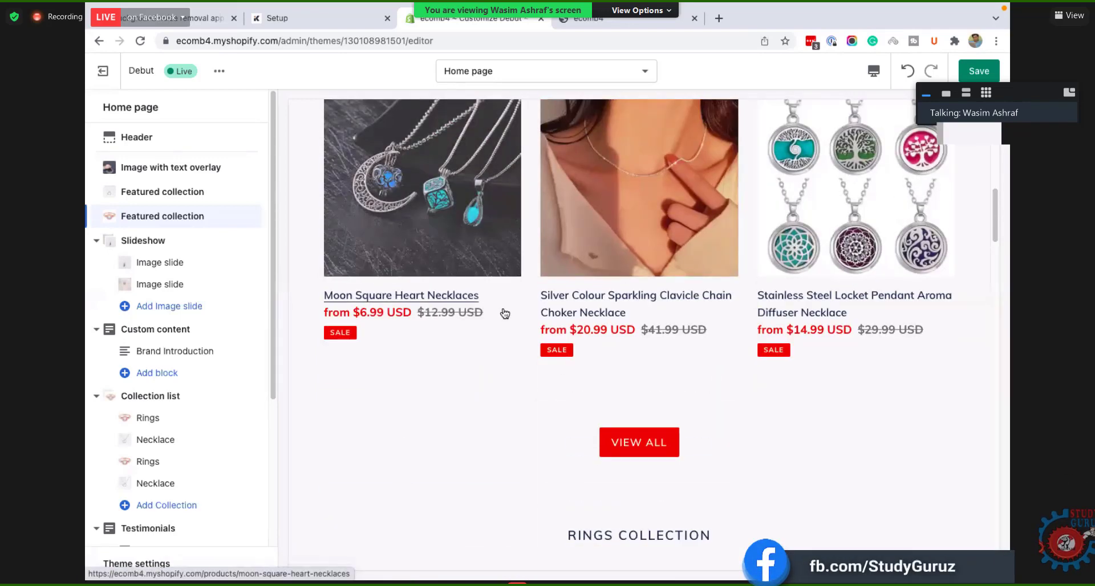
{"action": "scroll", "coordinate": [504, 313], "scroll_direction": "up", "scroll_amount": 4}
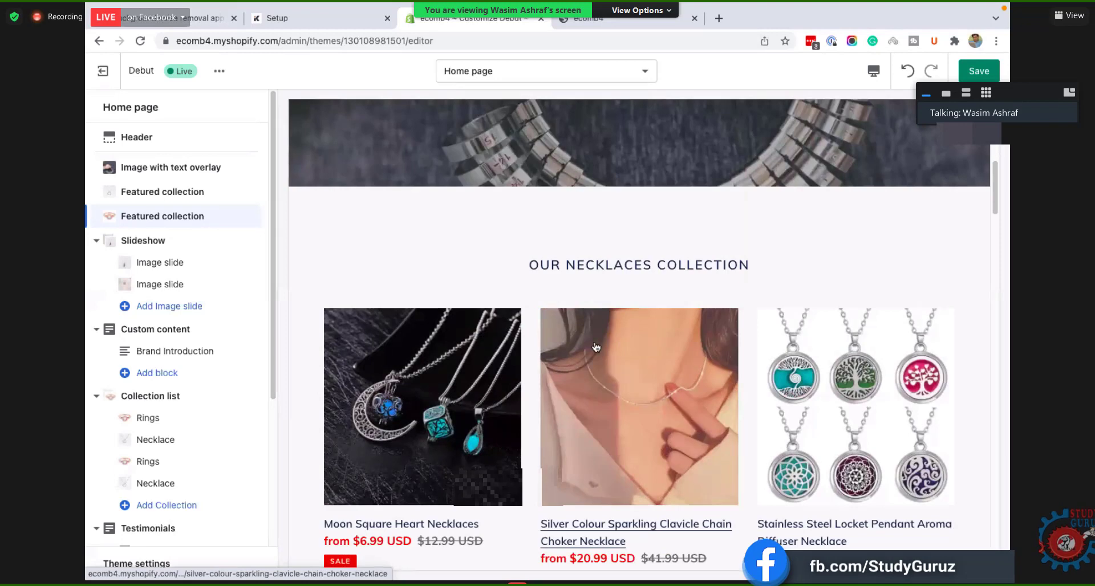
{"action": "scroll", "coordinate": [595, 346], "scroll_direction": "down", "scroll_amount": 10}
{"action": "scroll", "coordinate": [573, 307], "scroll_direction": "up", "scroll_amount": 9}
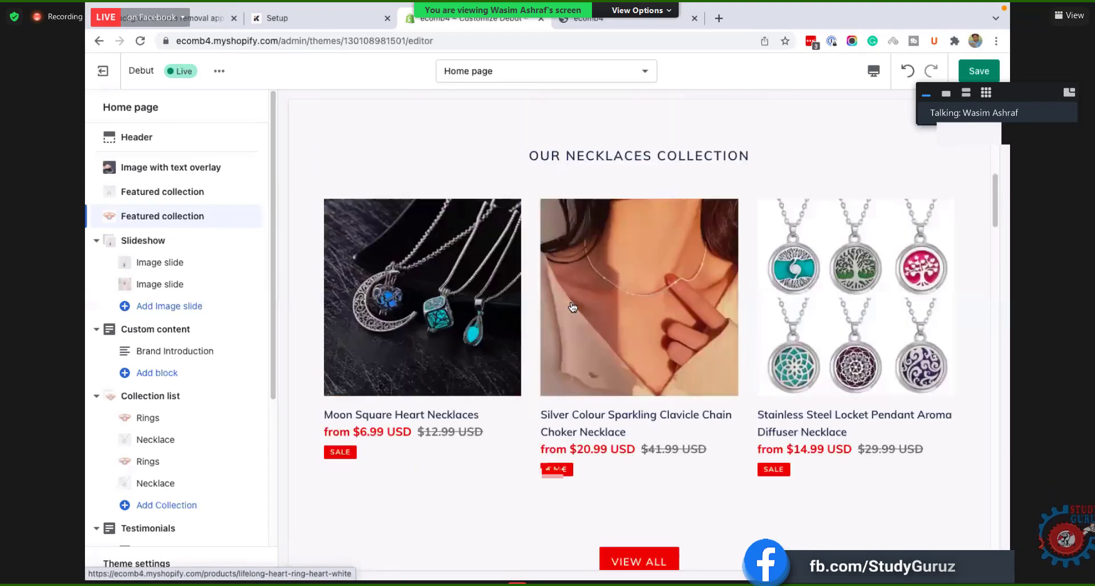
{"action": "scroll", "coordinate": [610, 388], "scroll_direction": "down", "scroll_amount": 10}
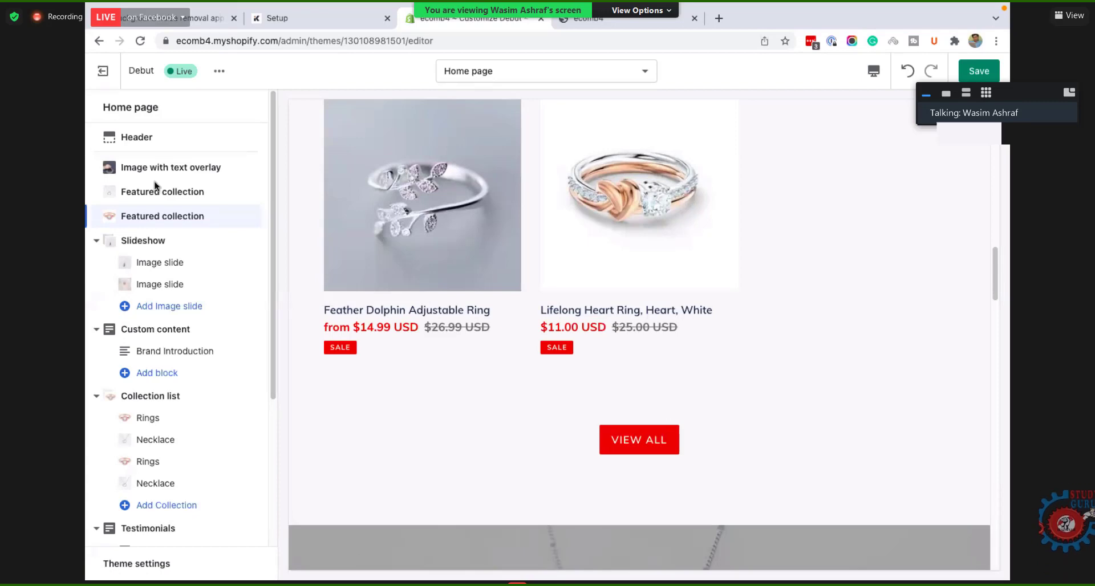
Step: Review the section list order and the rest of the home page preview down to the footer
{"action": "mouse_move", "coordinate": [180, 210]}
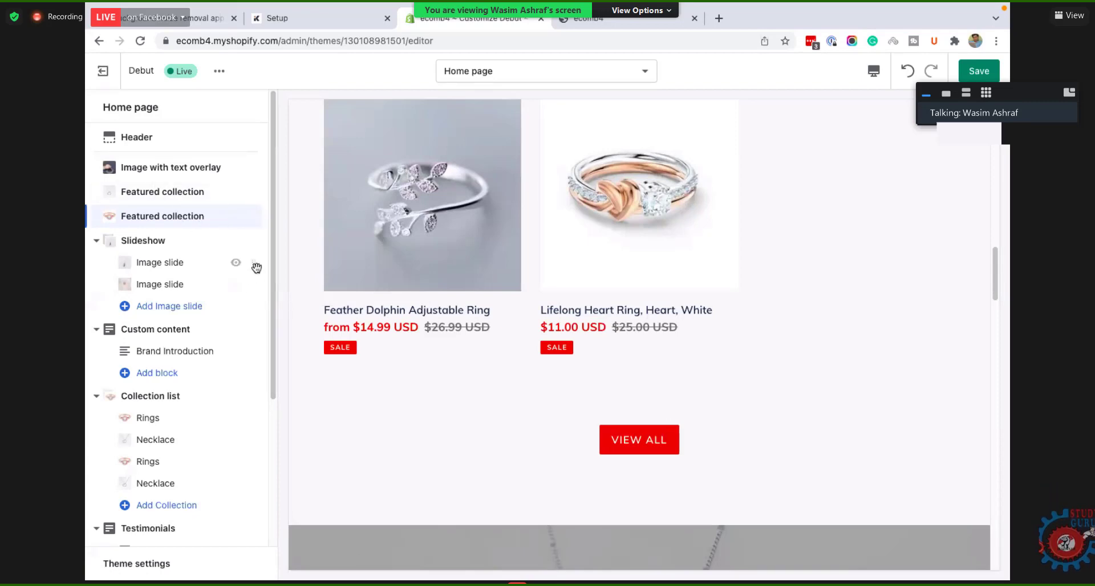
{"action": "scroll", "coordinate": [148, 399], "scroll_direction": "down", "scroll_amount": 4}
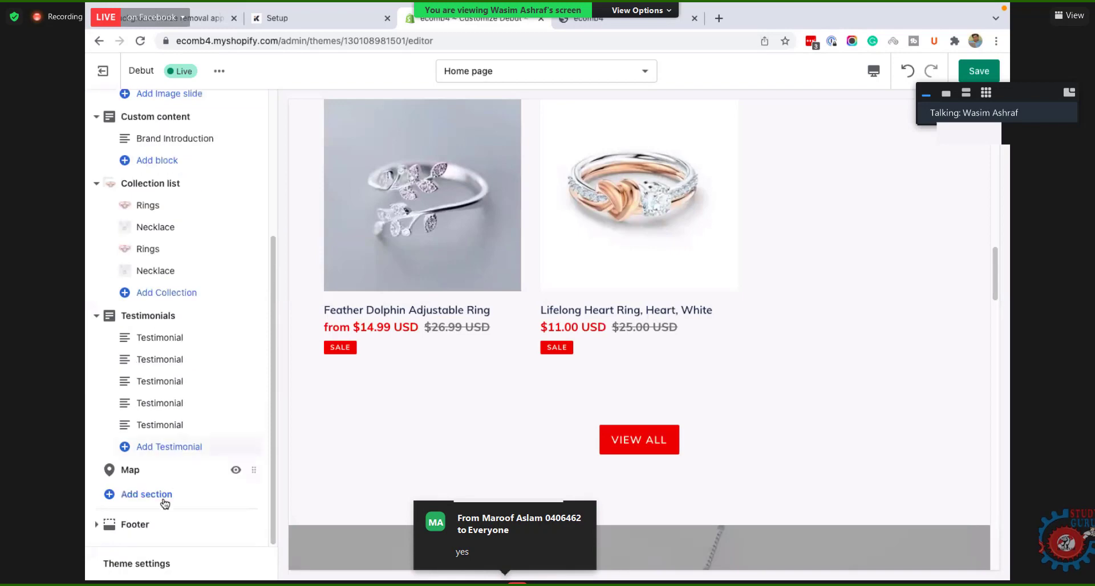
{"action": "scroll", "coordinate": [234, 148], "scroll_direction": "up", "scroll_amount": 4}
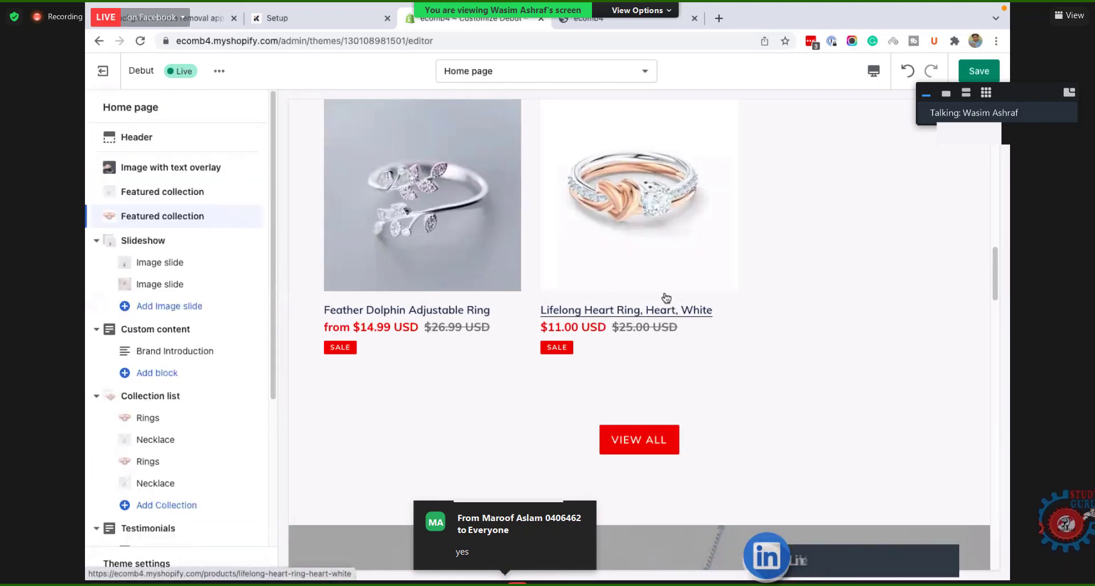
{"action": "scroll", "coordinate": [607, 308], "scroll_direction": "down", "scroll_amount": 15}
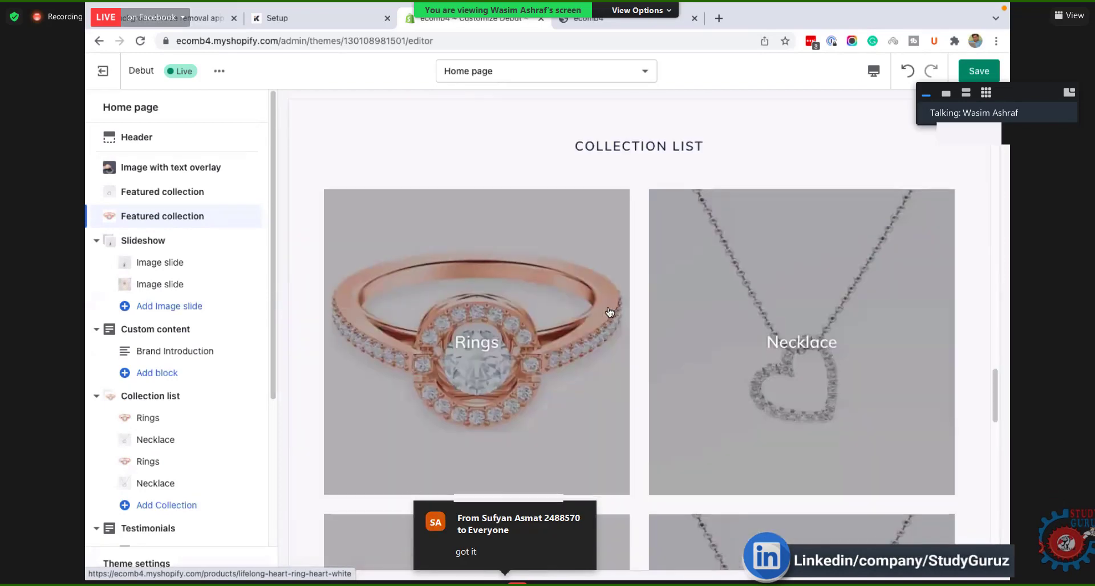
{"action": "scroll", "coordinate": [609, 312], "scroll_direction": "down", "scroll_amount": 13}
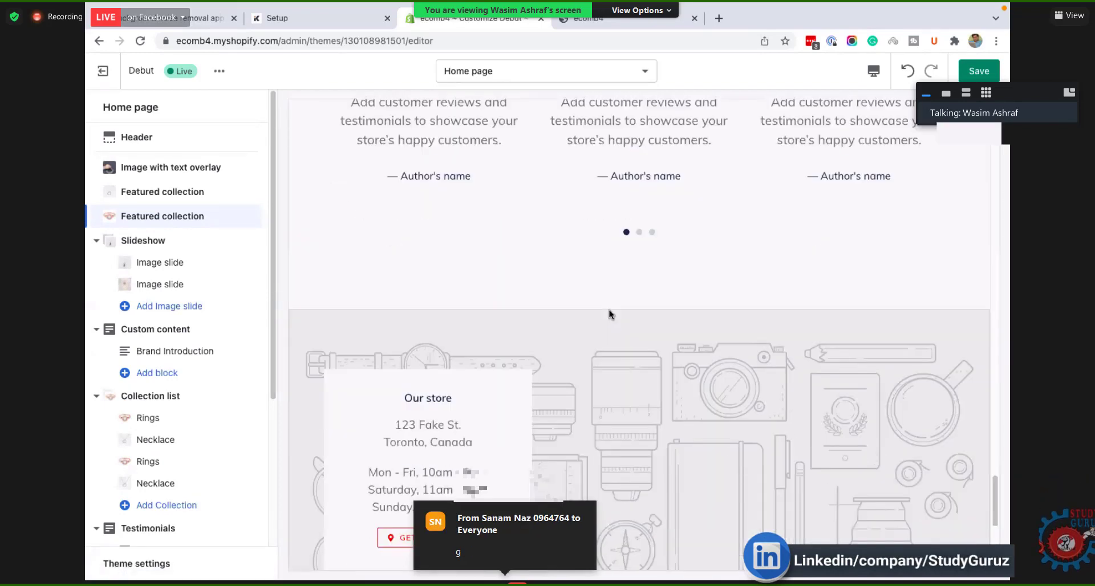
{"action": "scroll", "coordinate": [142, 399], "scroll_direction": "down", "scroll_amount": 4}
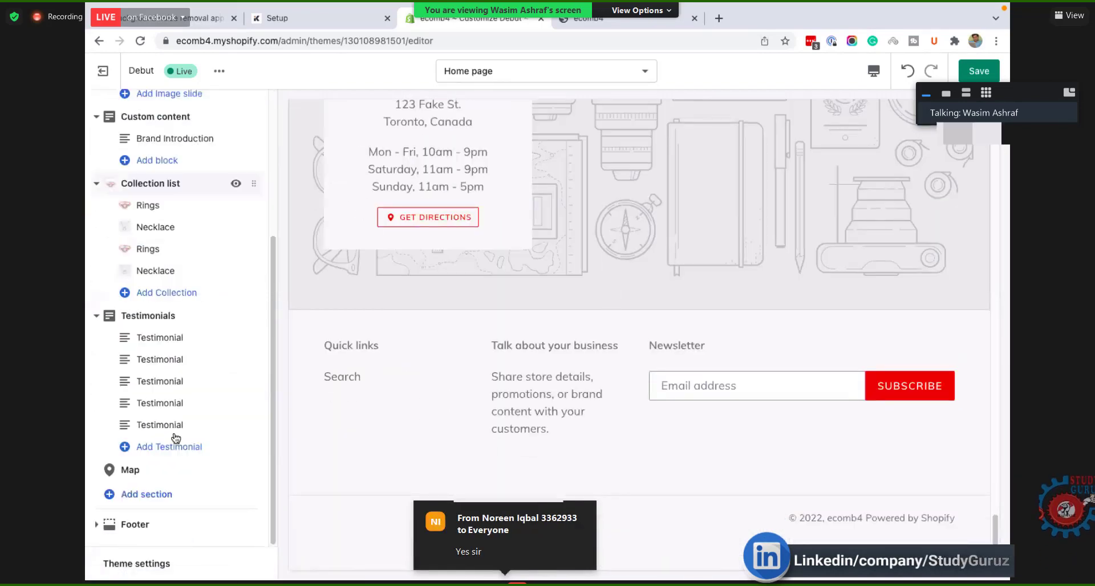
Step: Add a Slideshow section below the Map section and check it in the home page preview
{"action": "left_click", "coordinate": [137, 495]}
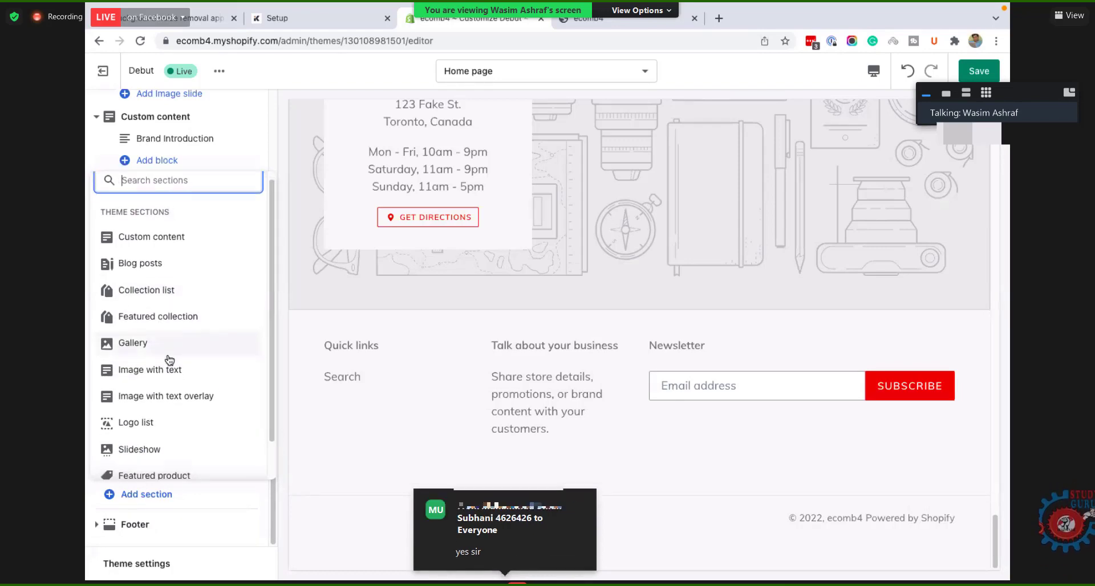
{"action": "scroll", "coordinate": [171, 361], "scroll_direction": "down", "scroll_amount": 1}
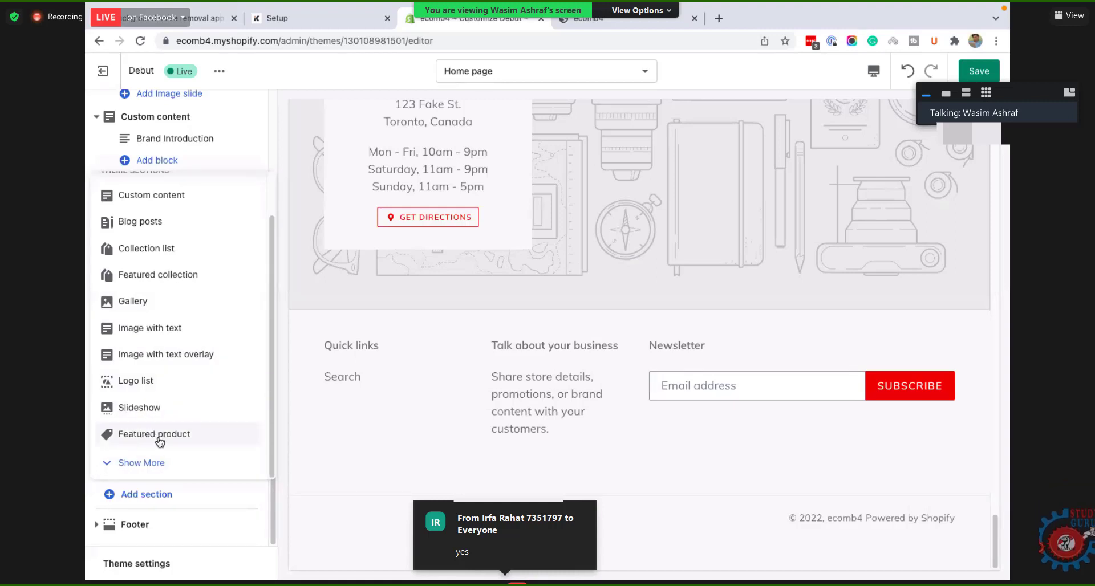
{"action": "left_click", "coordinate": [145, 411]}
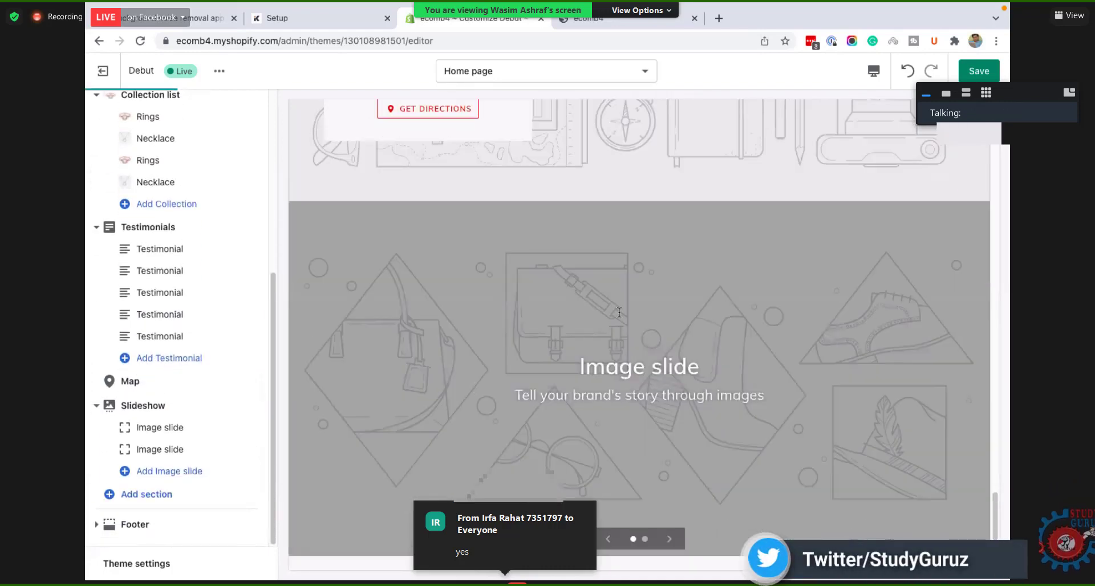
{"action": "scroll", "coordinate": [621, 319], "scroll_direction": "down", "scroll_amount": 3}
{"action": "scroll", "coordinate": [618, 285], "scroll_direction": "up", "scroll_amount": 6}
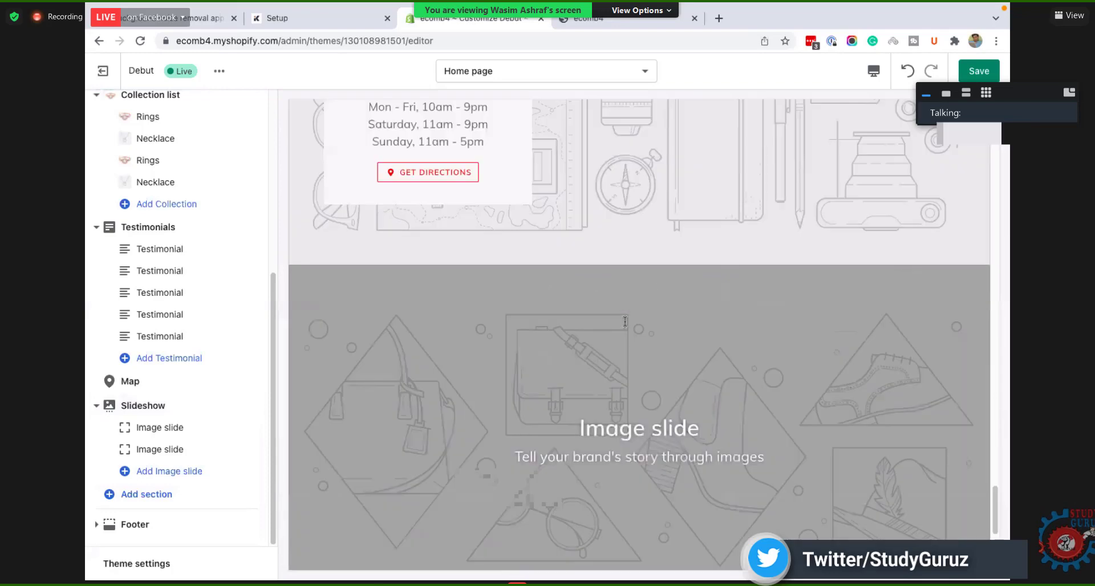
{"action": "scroll", "coordinate": [626, 326], "scroll_direction": "down", "scroll_amount": 8}
{"action": "scroll", "coordinate": [338, 382], "scroll_direction": "up", "scroll_amount": 4}
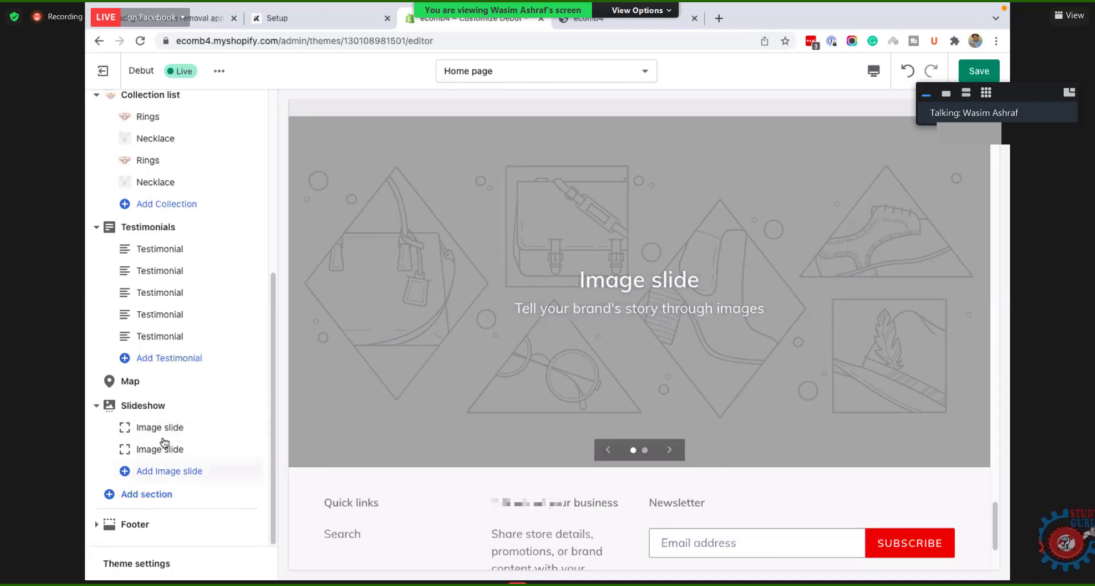
Step: Add a Video section from the extended theme section list, directly below the new Slideshow
{"action": "left_click", "coordinate": [142, 496]}
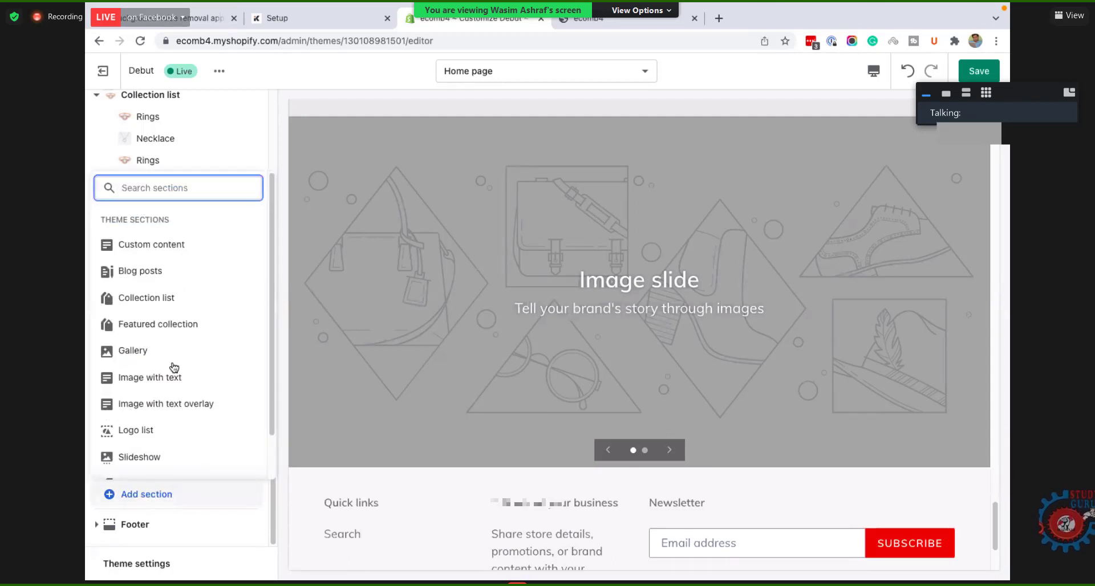
{"action": "scroll", "coordinate": [174, 379], "scroll_direction": "down", "scroll_amount": 1}
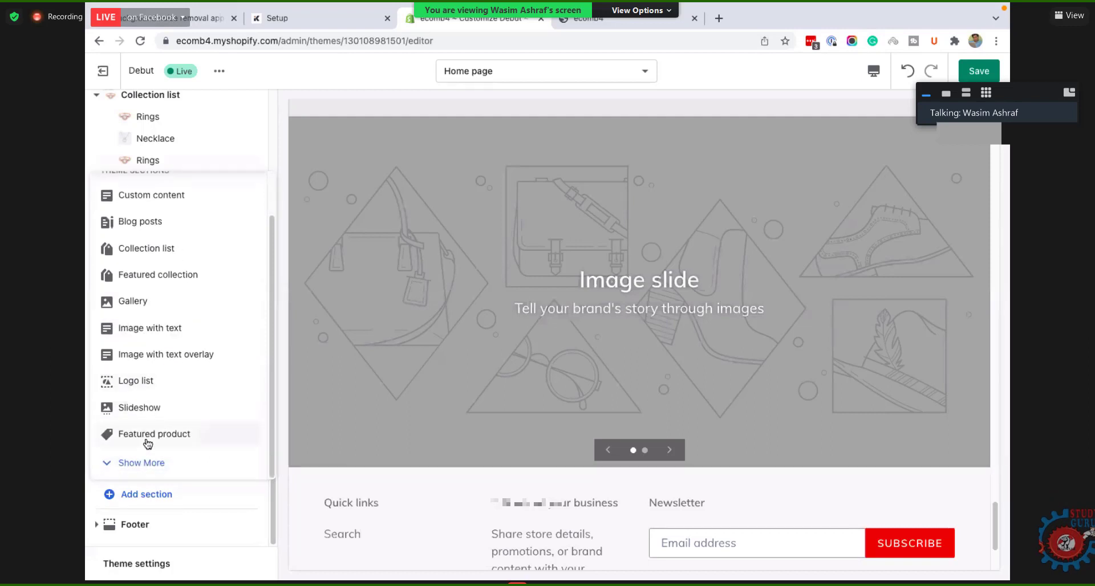
{"action": "left_click", "coordinate": [142, 464]}
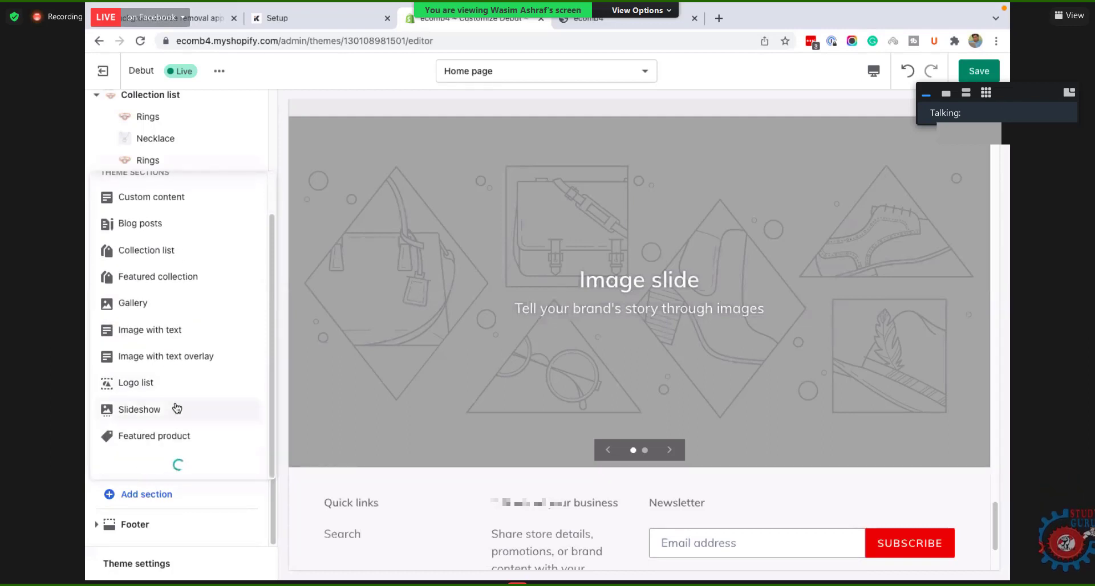
{"action": "scroll", "coordinate": [177, 410], "scroll_direction": "down", "scroll_amount": 2}
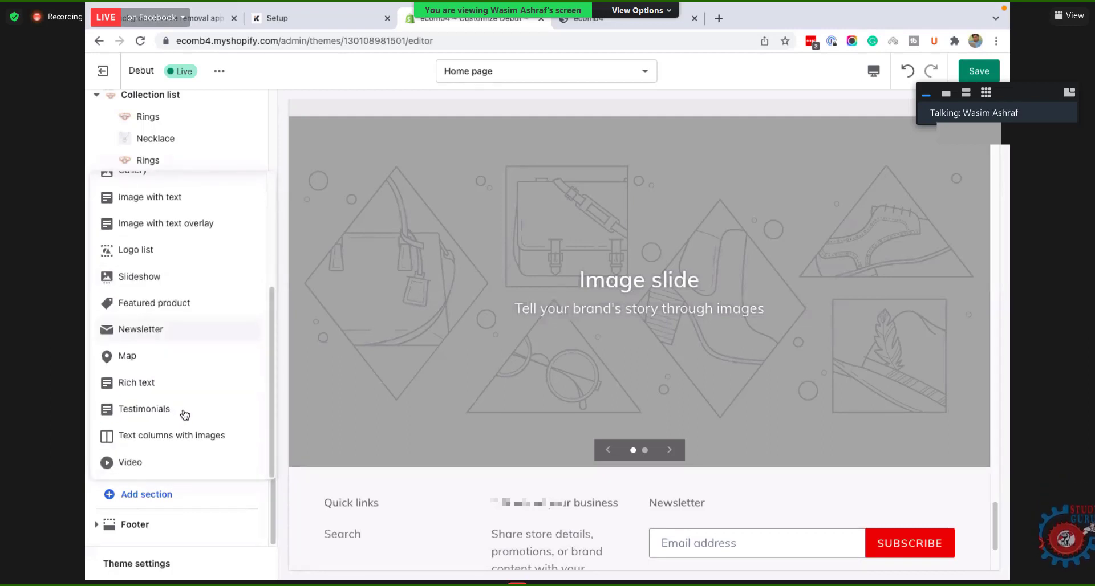
{"action": "left_click", "coordinate": [137, 466]}
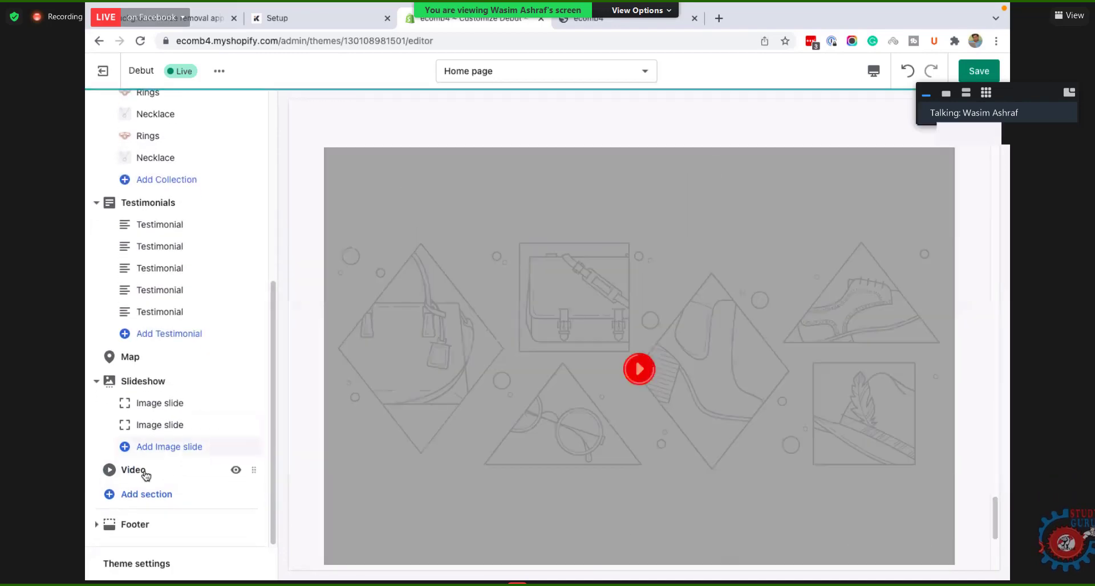
{"action": "scroll", "coordinate": [536, 377], "scroll_direction": "down", "scroll_amount": 2}
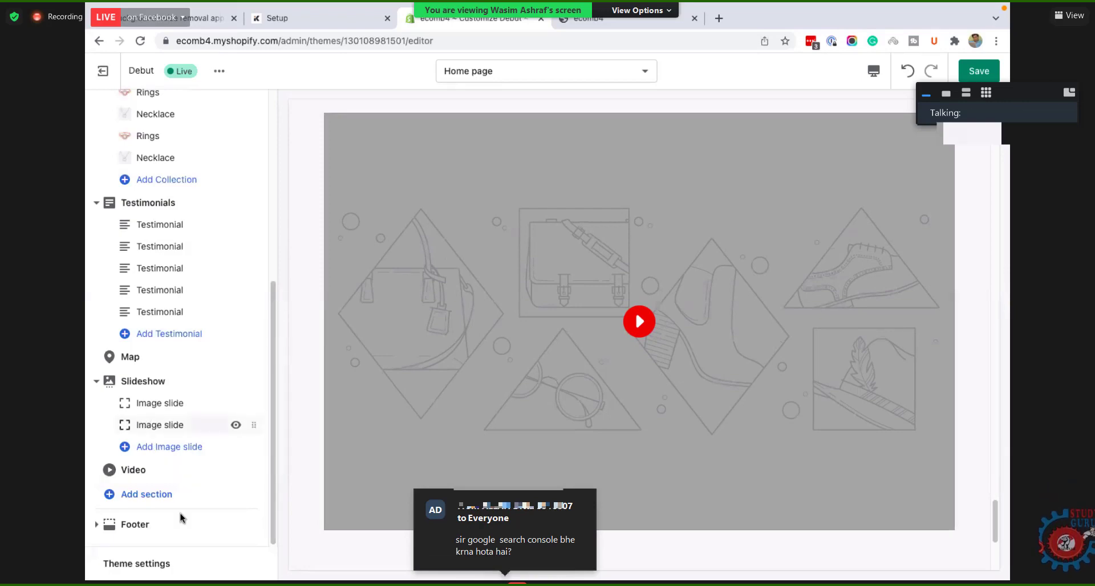
Step: Add another Slideshow section beneath the Video section
{"action": "left_click", "coordinate": [140, 495]}
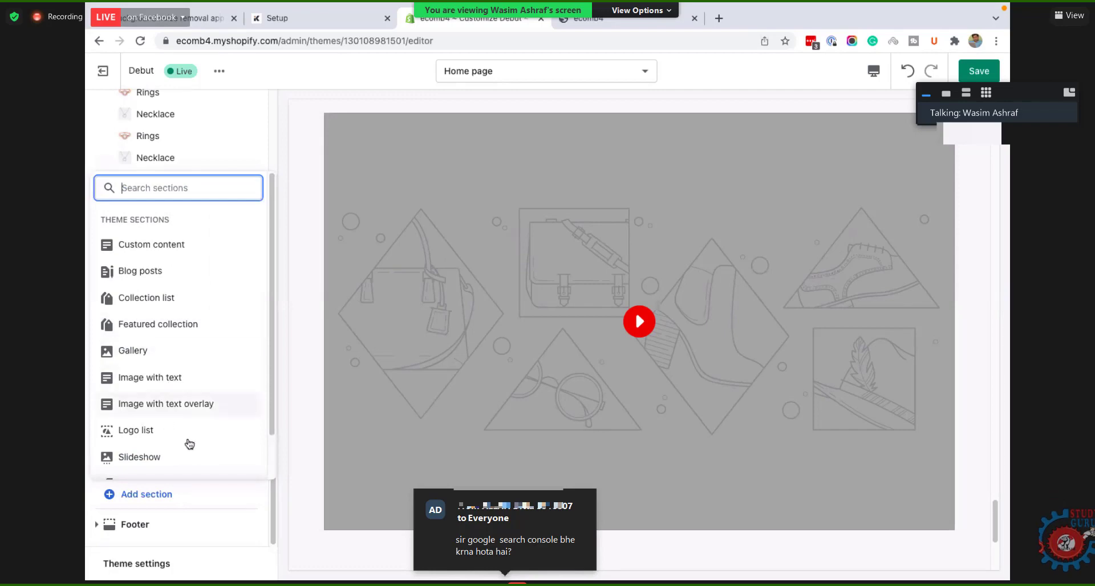
{"action": "scroll", "coordinate": [151, 461], "scroll_direction": "down", "scroll_amount": 1}
{"action": "left_click", "coordinate": [151, 411]}
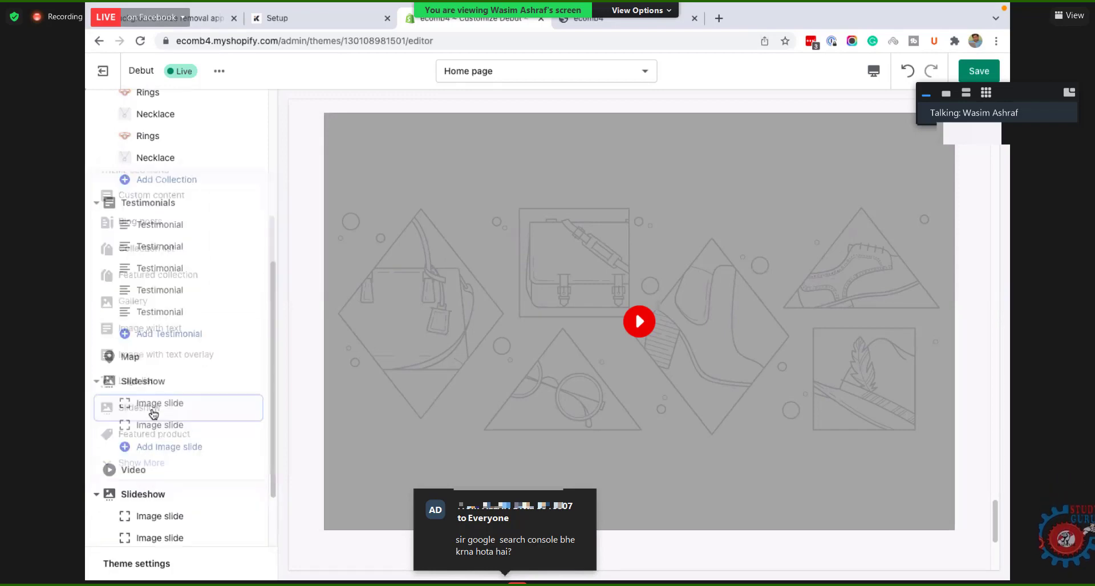
{"action": "scroll", "coordinate": [173, 482], "scroll_direction": "down", "scroll_amount": 2}
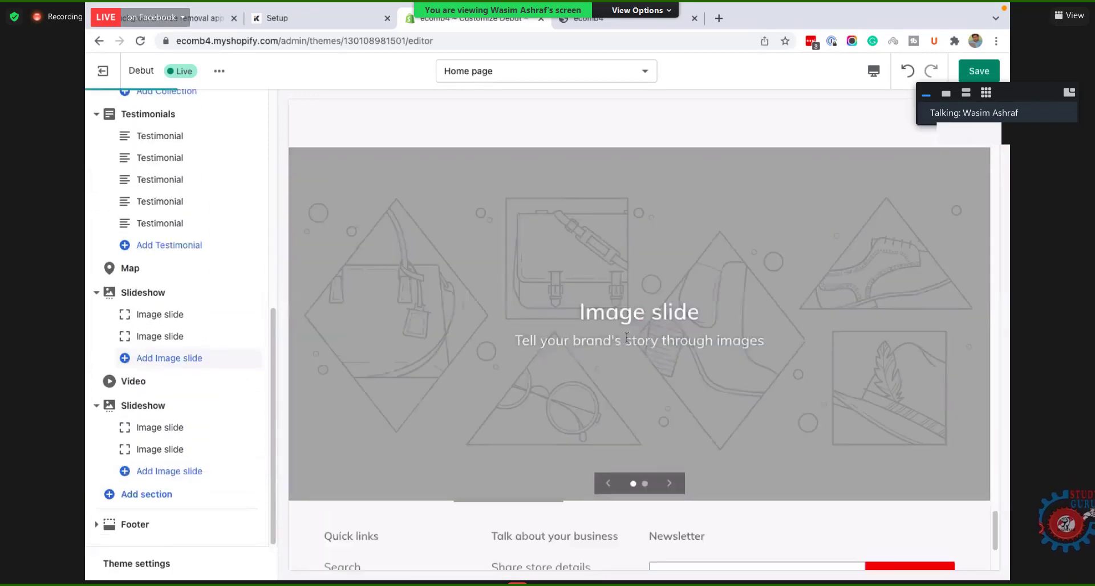
Step: View the settings of both image slides in the last Slideshow, and add a third image slide to it
{"action": "left_click", "coordinate": [162, 427]}
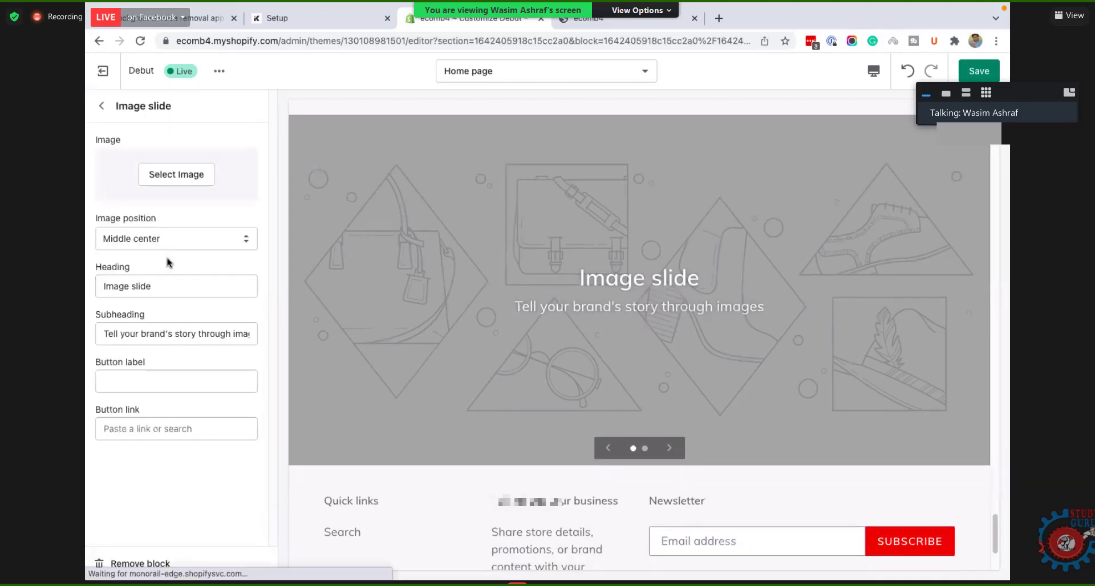
{"action": "left_click", "coordinate": [103, 114]}
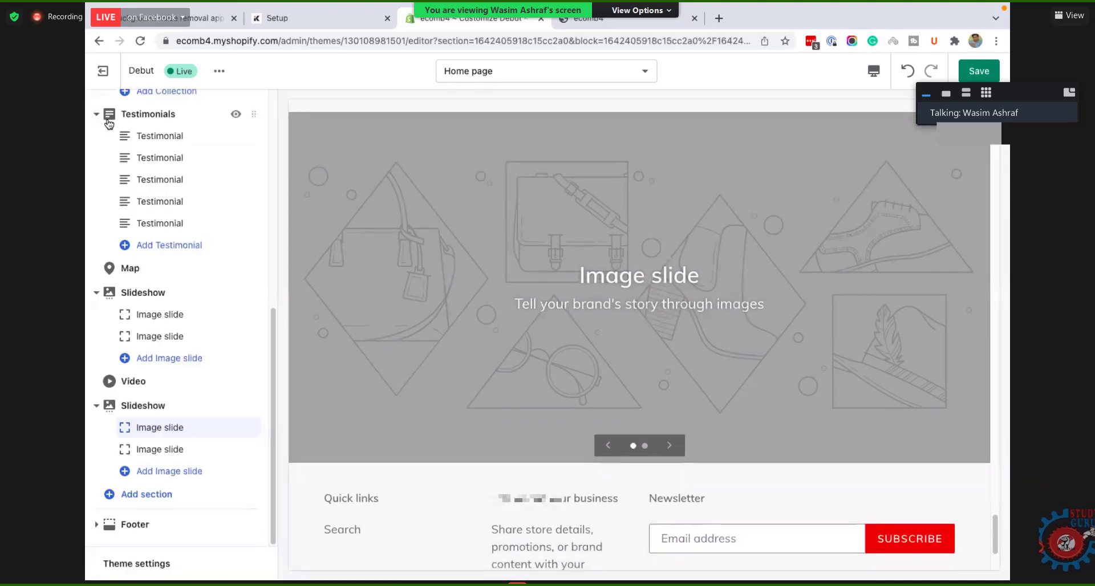
{"action": "left_click", "coordinate": [153, 449]}
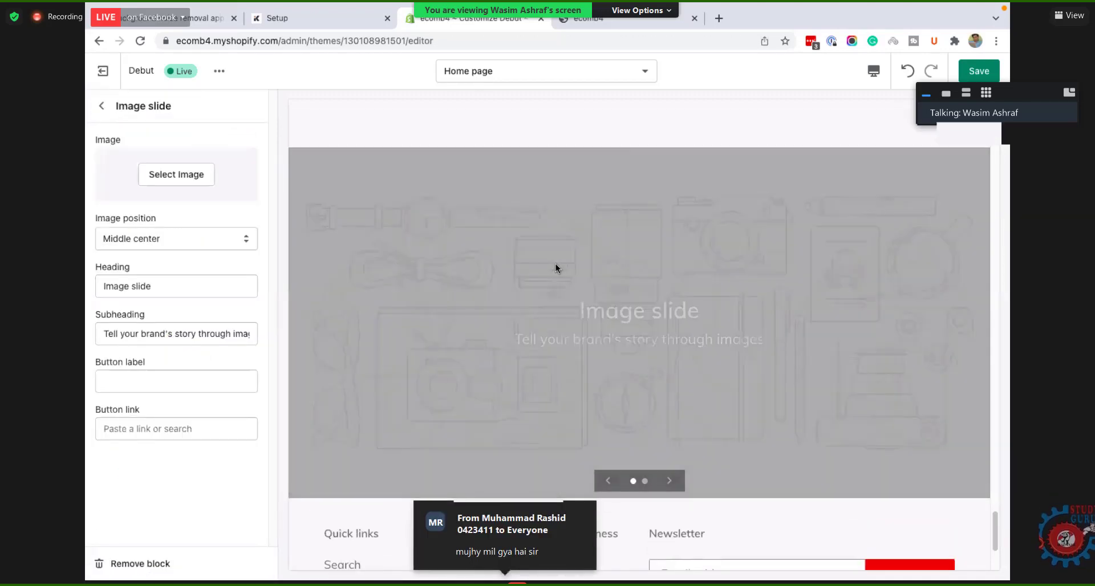
{"action": "left_click", "coordinate": [103, 106]}
{"action": "left_click", "coordinate": [199, 476]}
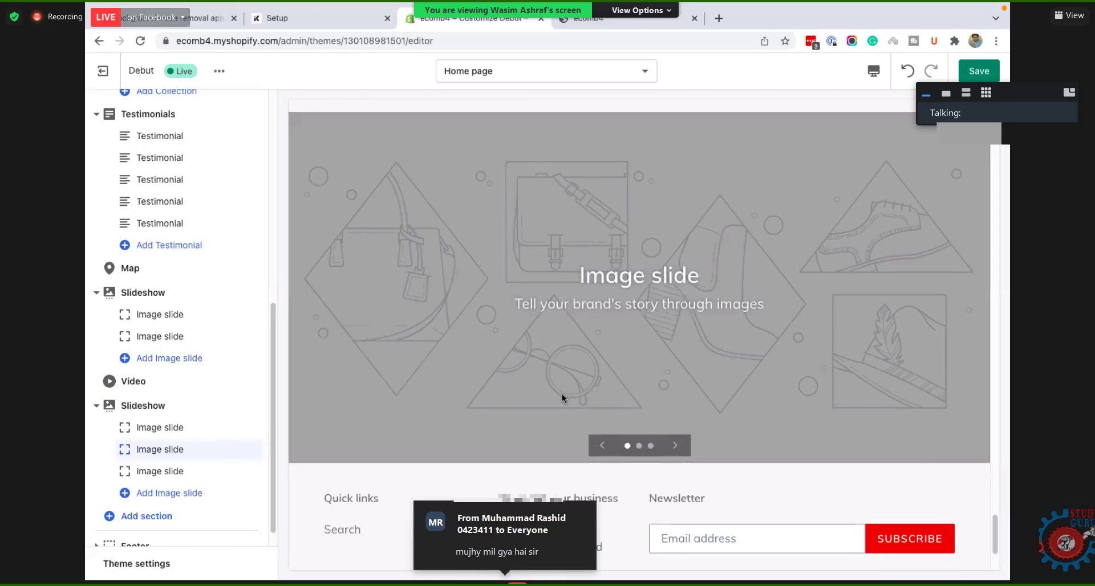
{"action": "scroll", "coordinate": [181, 499], "scroll_direction": "down", "scroll_amount": 1}
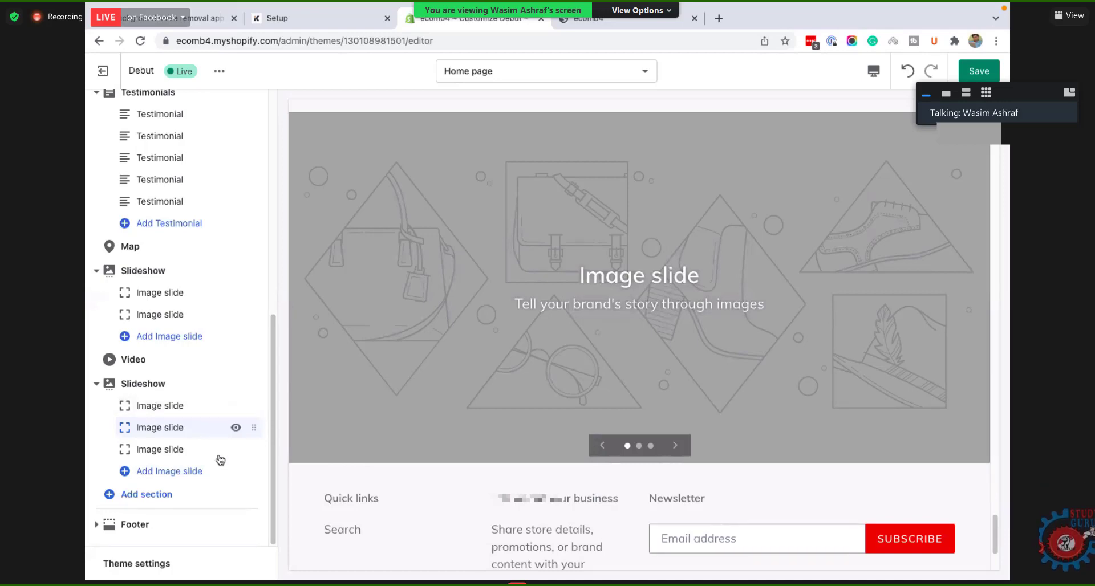
Step: Look through the full list of theme sections available for the home page, and close it without adding one
{"action": "left_click", "coordinate": [140, 505]}
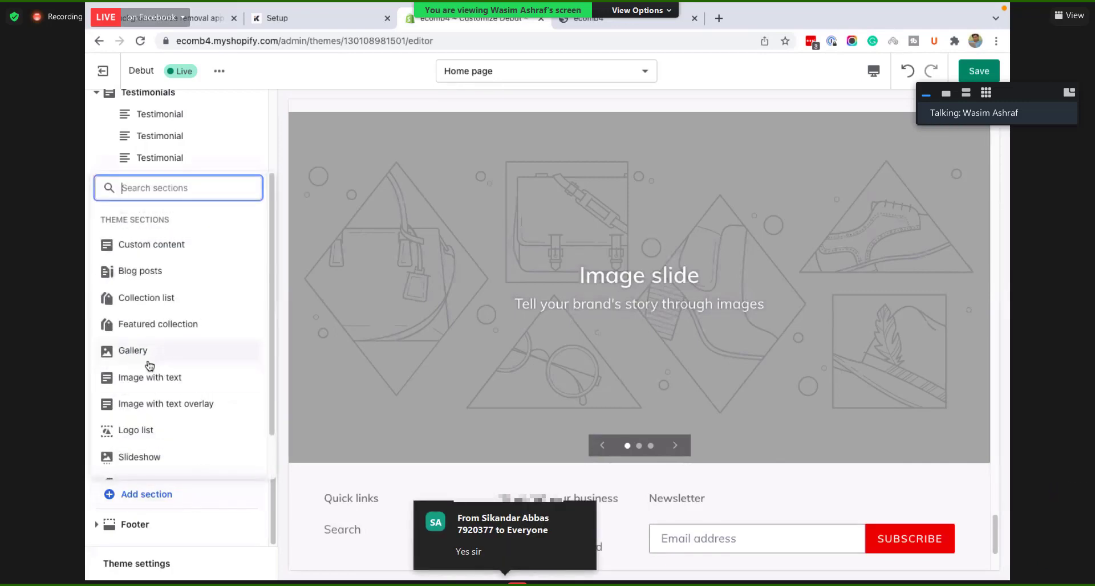
{"action": "scroll", "coordinate": [146, 366], "scroll_direction": "down", "scroll_amount": 2}
{"action": "left_click", "coordinate": [153, 463]}
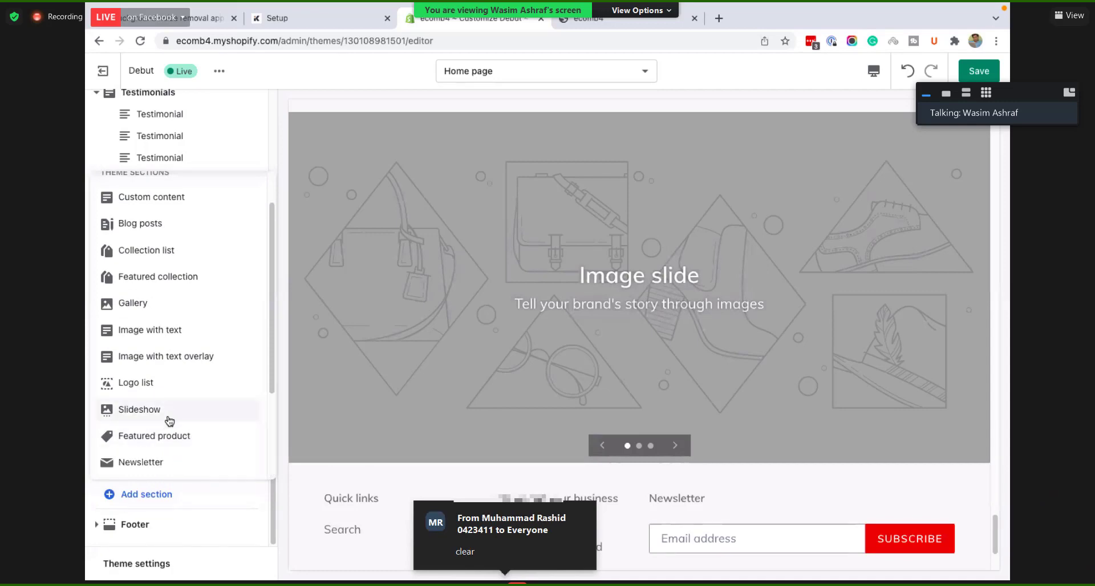
{"action": "scroll", "coordinate": [168, 417], "scroll_direction": "down", "scroll_amount": 3}
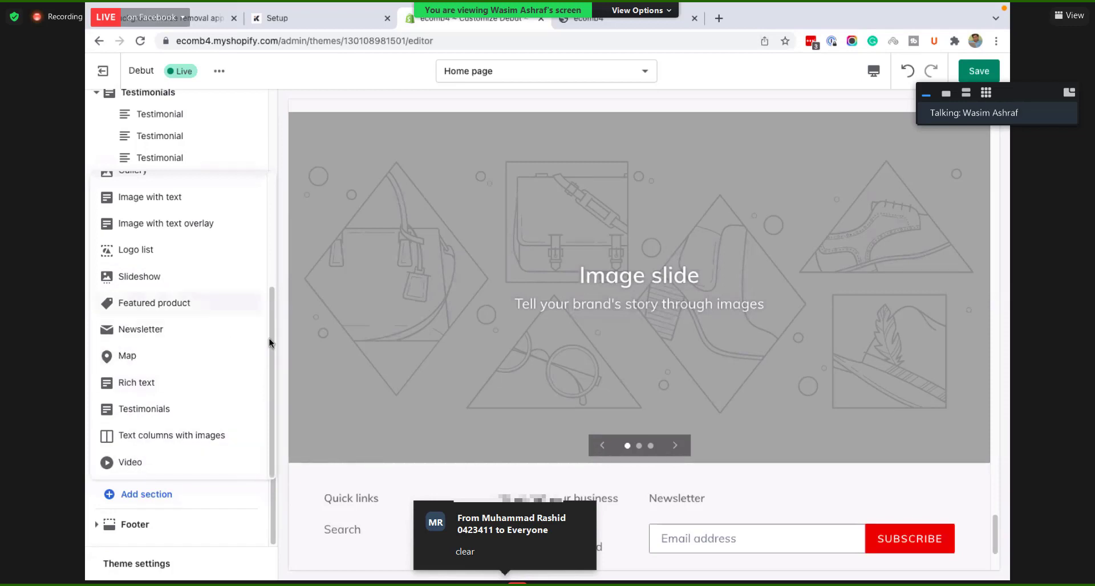
{"action": "left_click", "coordinate": [283, 362]}
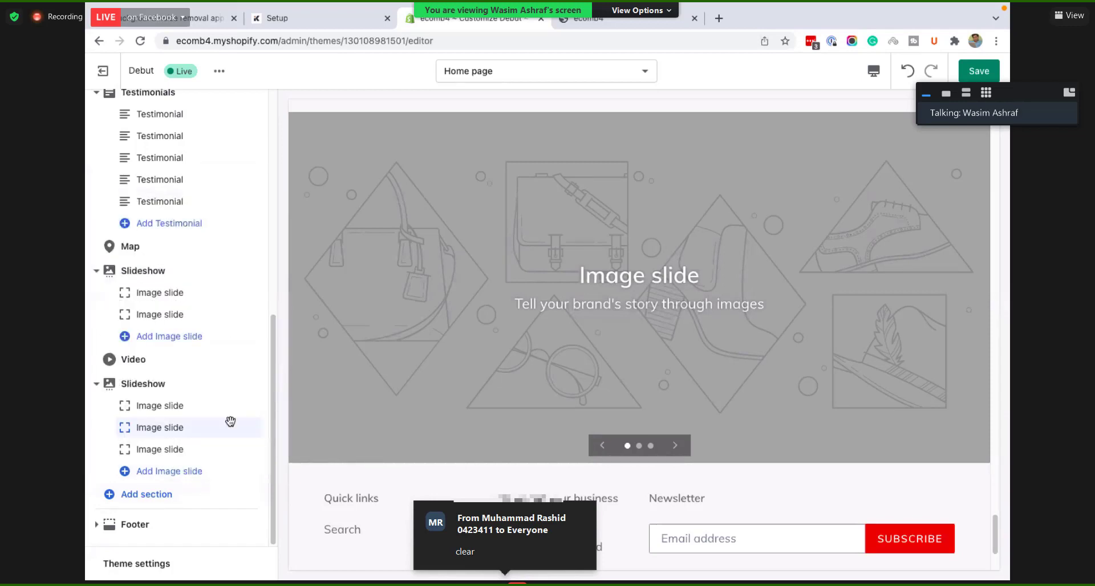
Step: Clear the default YouTube video link from the Video section
{"action": "left_click", "coordinate": [149, 362]}
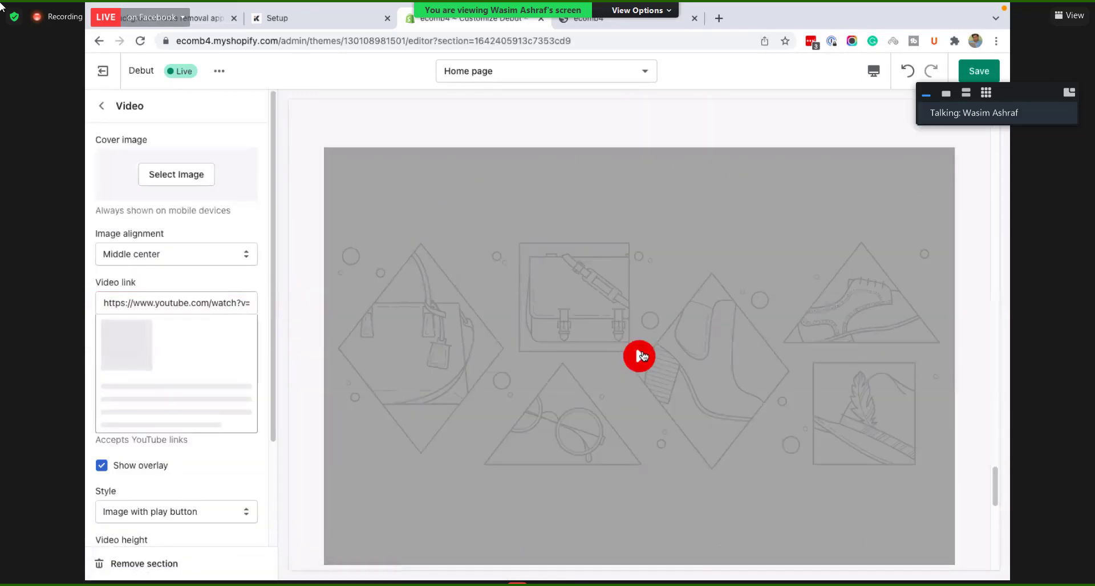
{"action": "triple_click", "coordinate": [152, 301]}
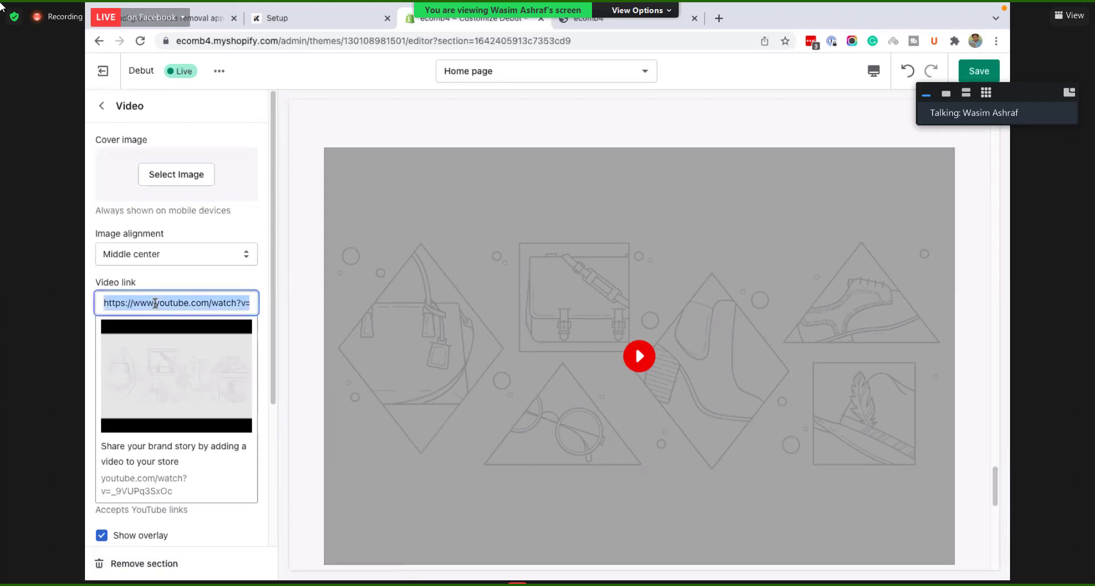
{"action": "key", "text": "BackSpace"}
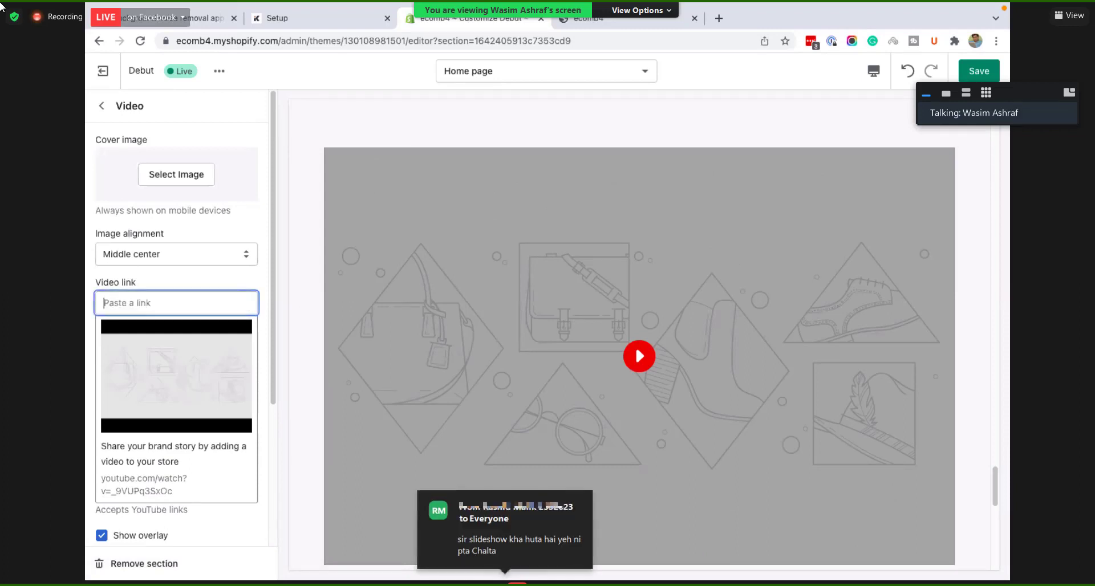
{"action": "scroll", "coordinate": [175, 308], "scroll_direction": "down", "scroll_amount": 1}
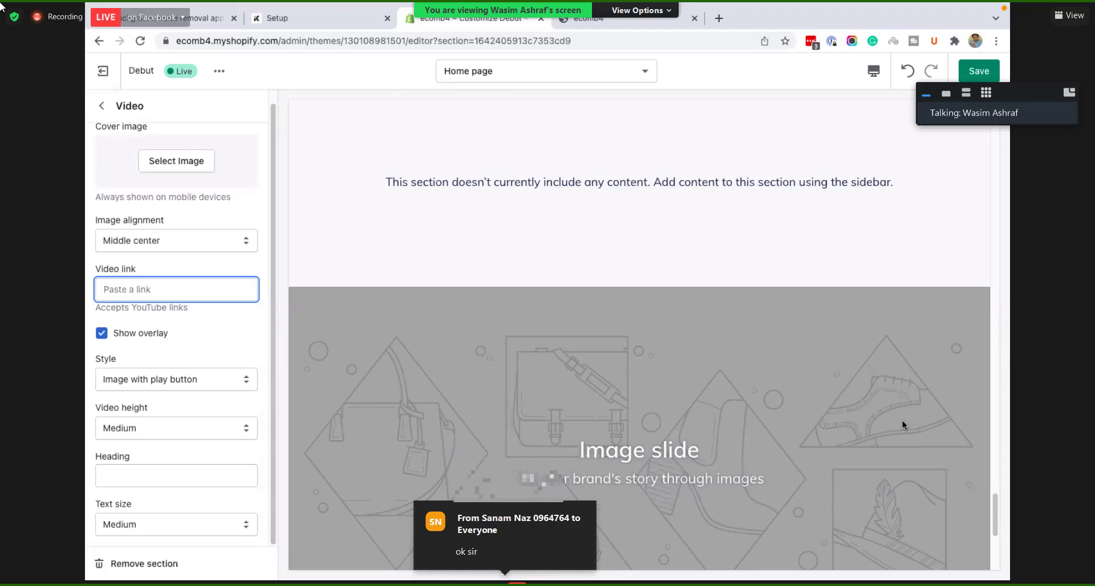
Step: Examine the Video section's style and video height options without changing them, and return to the section list to review the preview
{"action": "scroll", "coordinate": [747, 426], "scroll_direction": "down", "scroll_amount": 3}
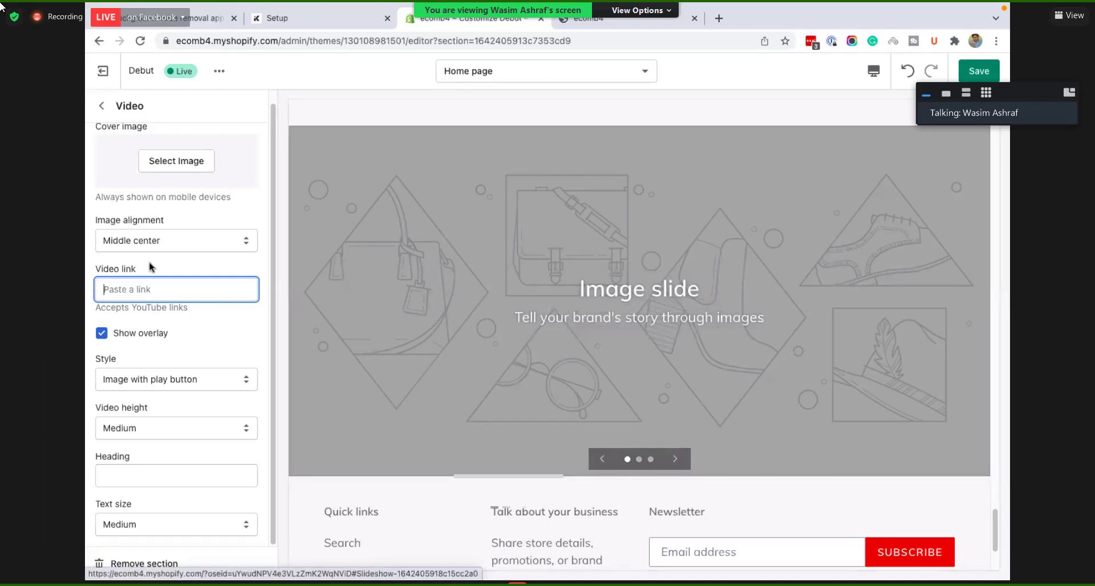
{"action": "scroll", "coordinate": [152, 268], "scroll_direction": "up", "scroll_amount": 1}
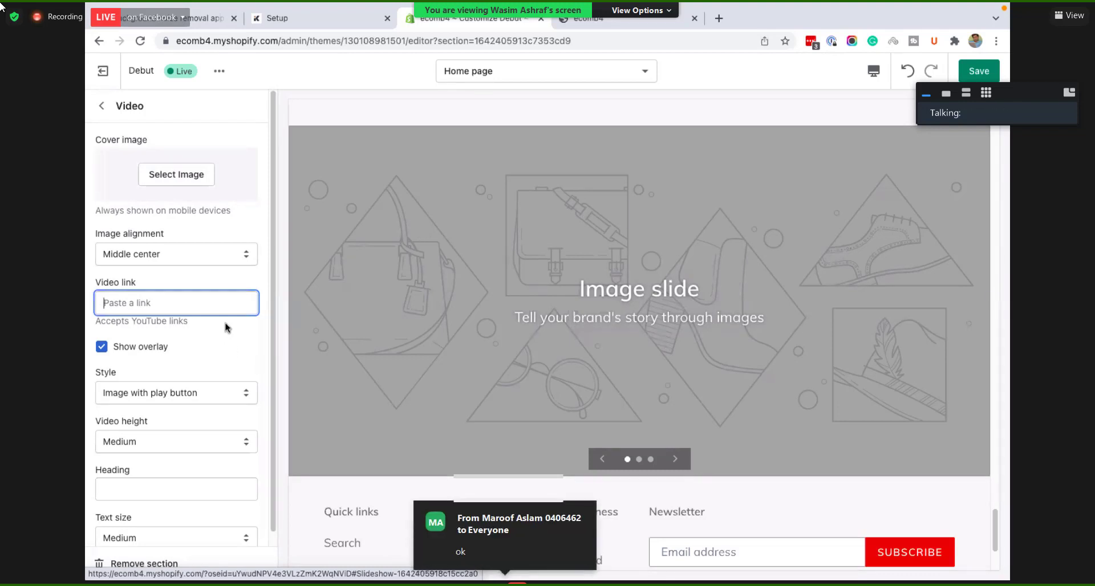
{"action": "scroll", "coordinate": [225, 323], "scroll_direction": "down", "scroll_amount": 1}
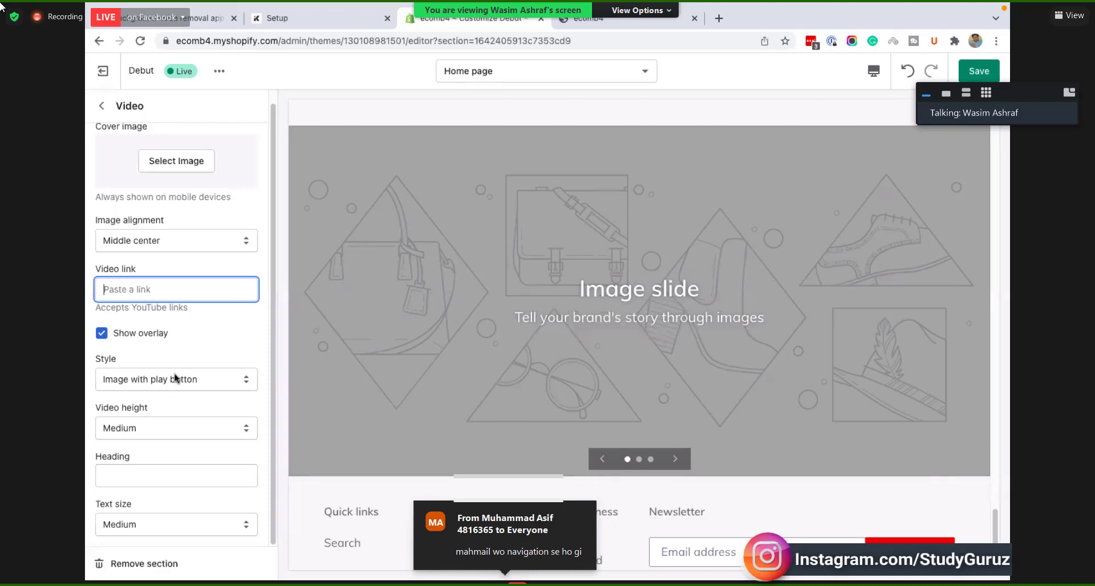
{"action": "left_click", "coordinate": [146, 381]}
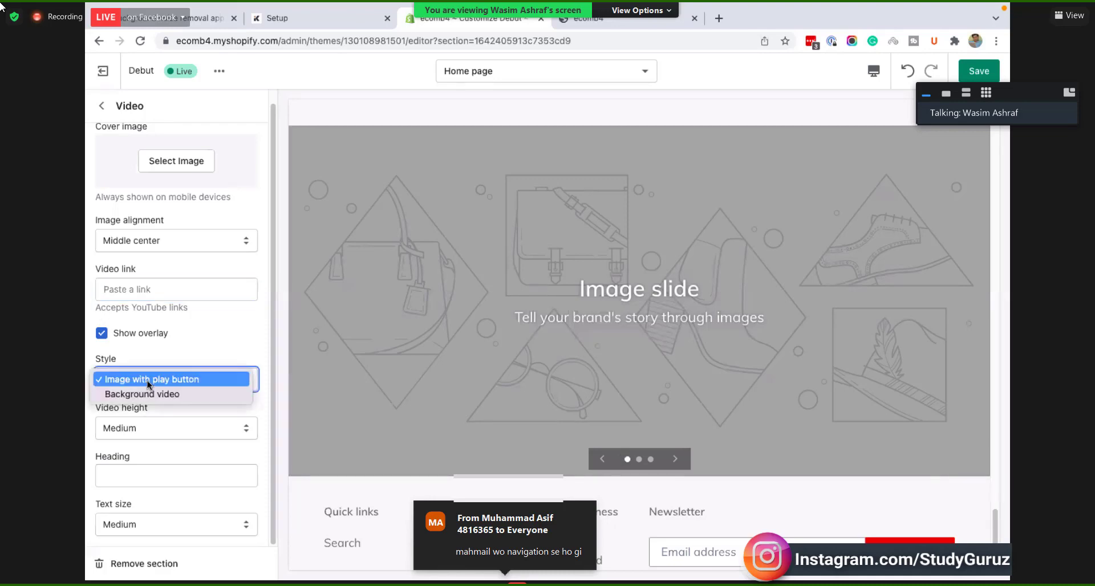
{"action": "left_click", "coordinate": [182, 356]}
{"action": "left_click", "coordinate": [148, 429]}
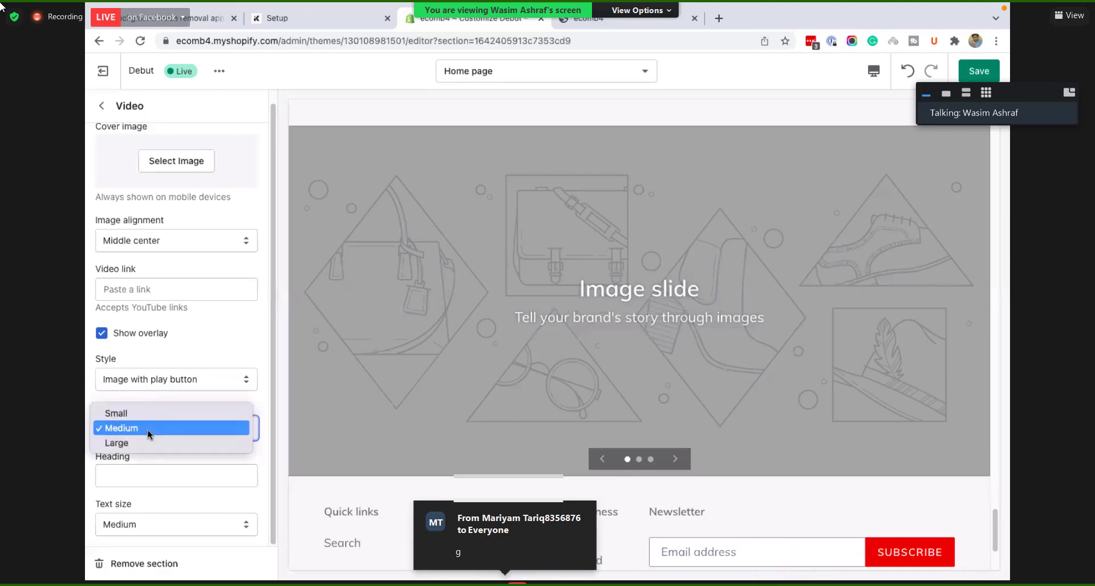
{"action": "left_click", "coordinate": [189, 363]}
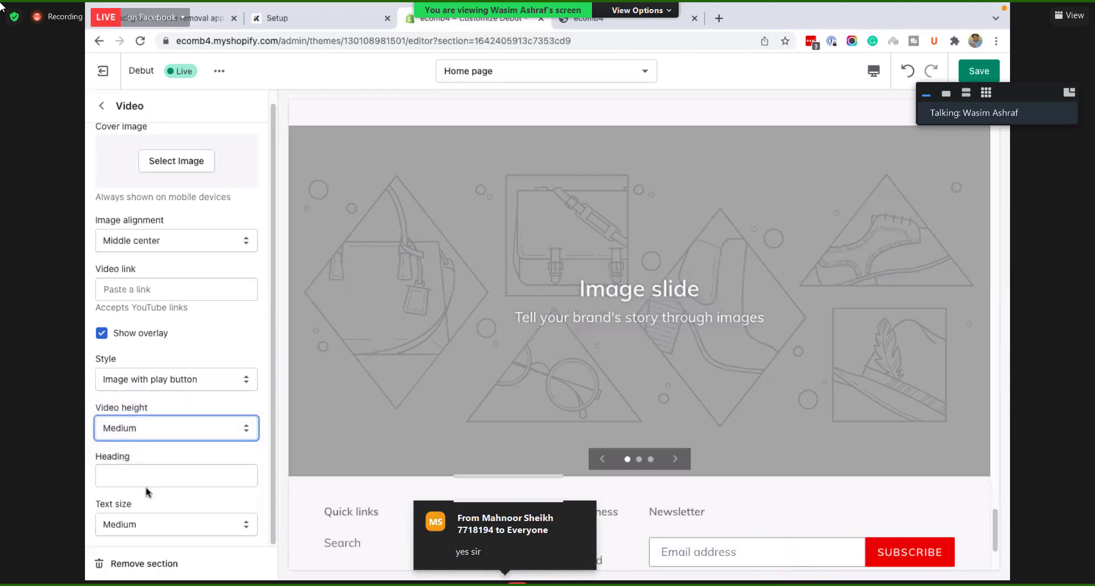
{"action": "left_click", "coordinate": [101, 107]}
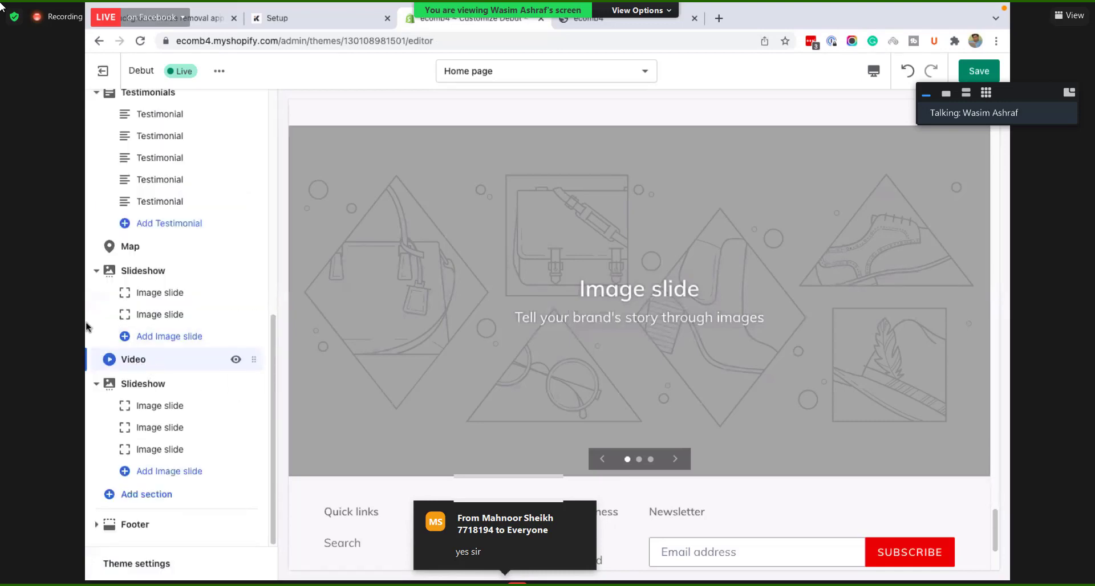
{"action": "scroll", "coordinate": [621, 376], "scroll_direction": "up", "scroll_amount": 5}
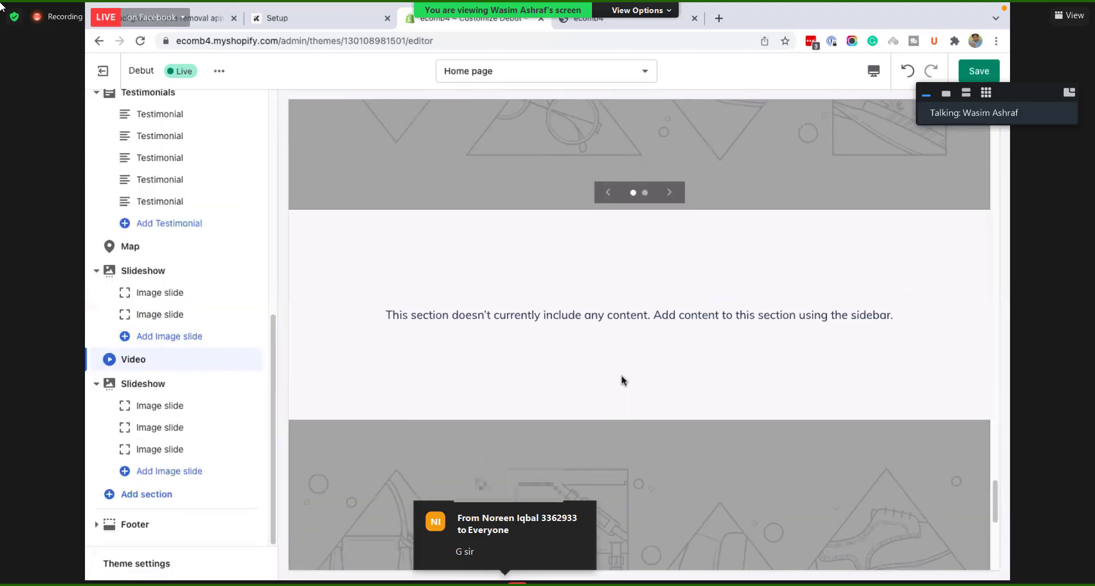
Step: Add a Featured product section below the last Slideshow on the home page
{"action": "scroll", "coordinate": [621, 375], "scroll_direction": "down", "scroll_amount": 5}
{"action": "scroll", "coordinate": [622, 375], "scroll_direction": "up", "scroll_amount": 1}
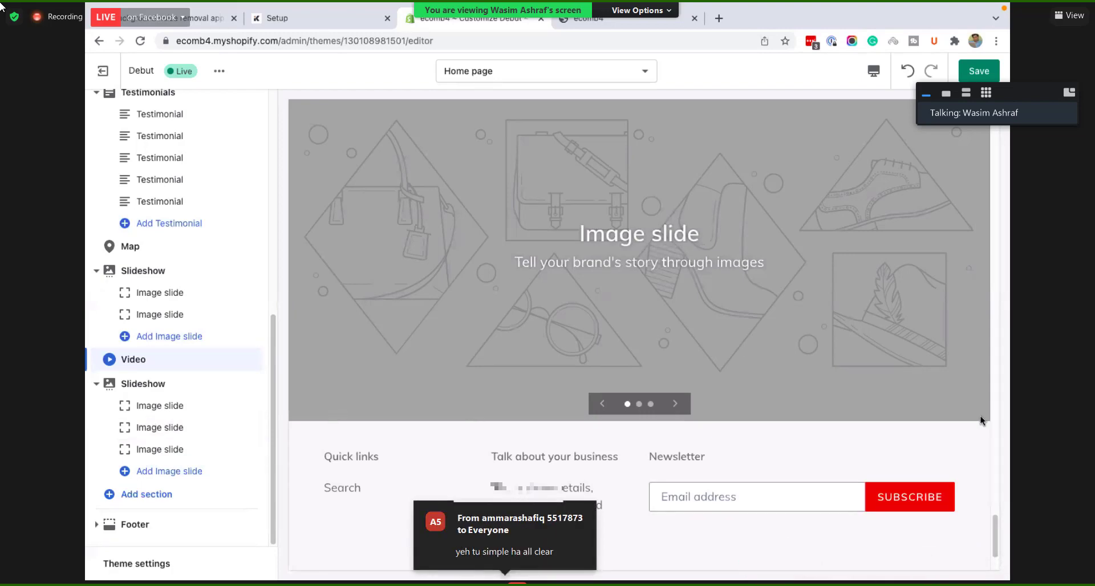
{"action": "left_click", "coordinate": [143, 500]}
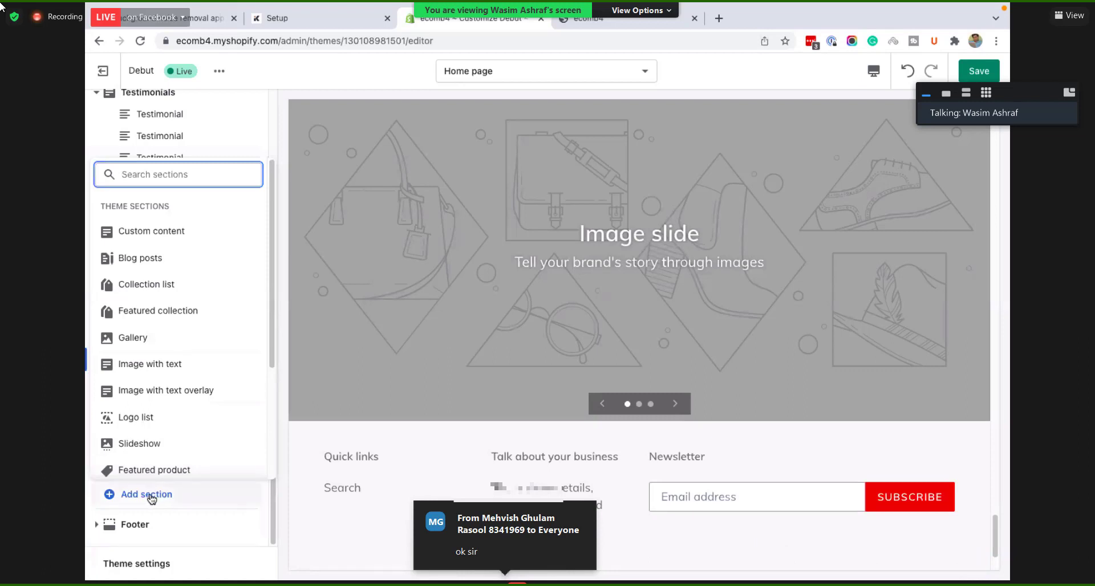
{"action": "scroll", "coordinate": [189, 339], "scroll_direction": "down", "scroll_amount": 3}
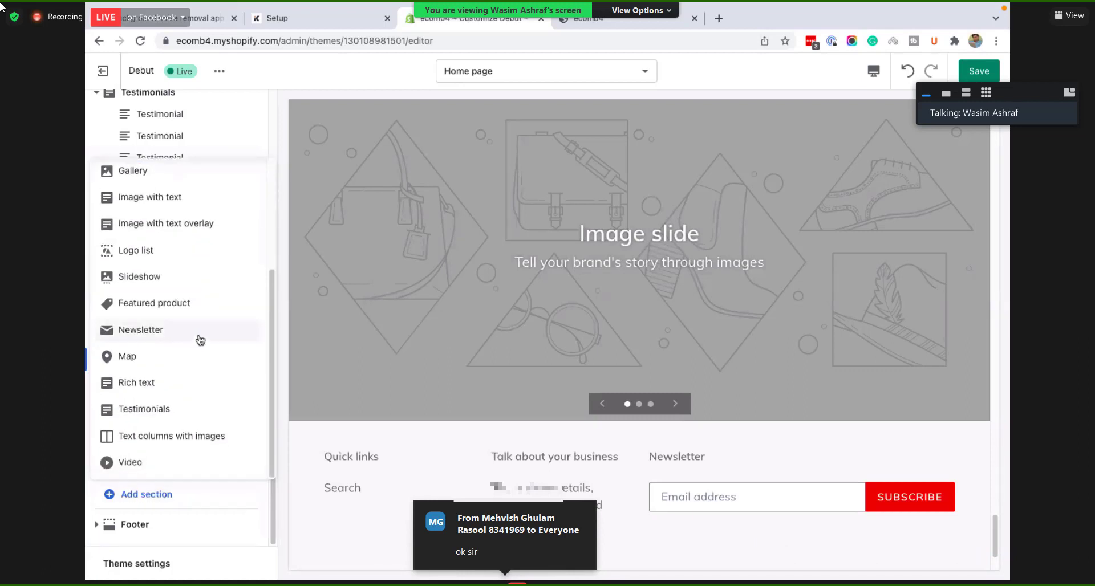
{"action": "left_click", "coordinate": [166, 307]}
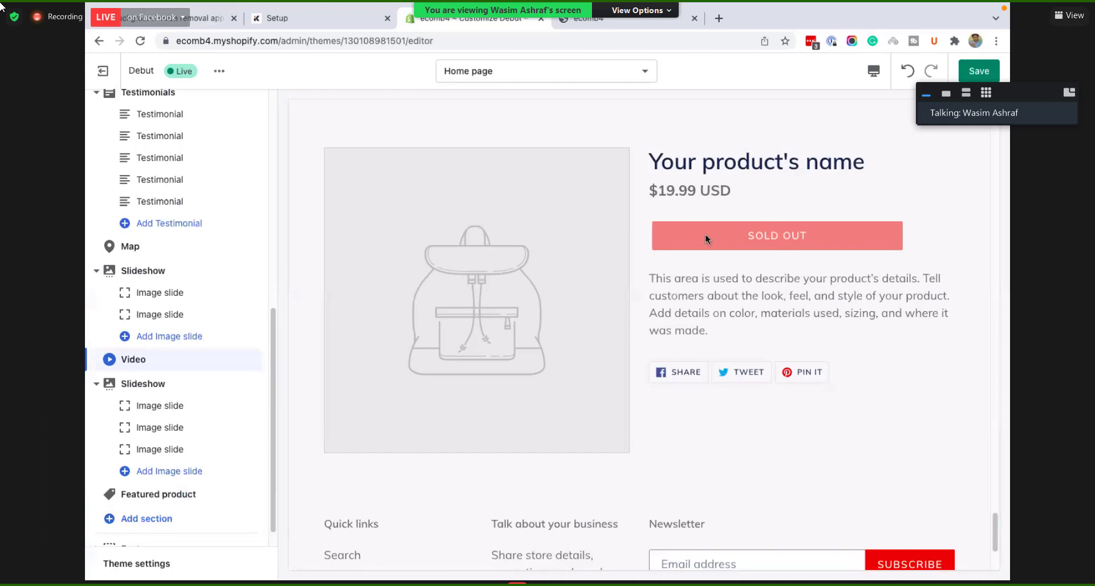
Step: Assign the Feather Dolphin Adjustable Ring as the product of the new Featured product section
{"action": "scroll", "coordinate": [174, 474], "scroll_direction": "down", "scroll_amount": 1}
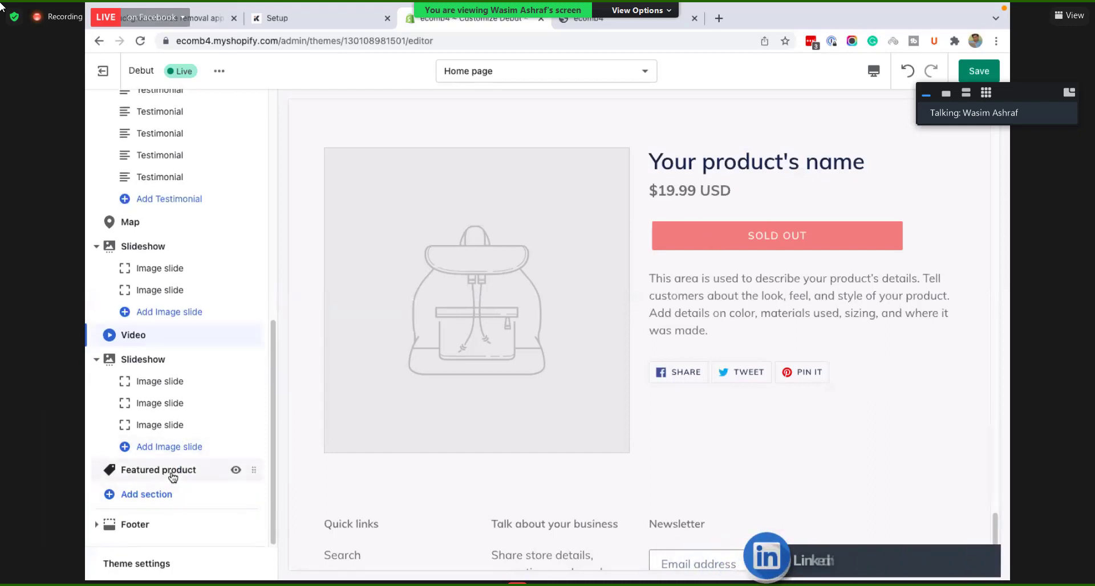
{"action": "left_click", "coordinate": [172, 472]}
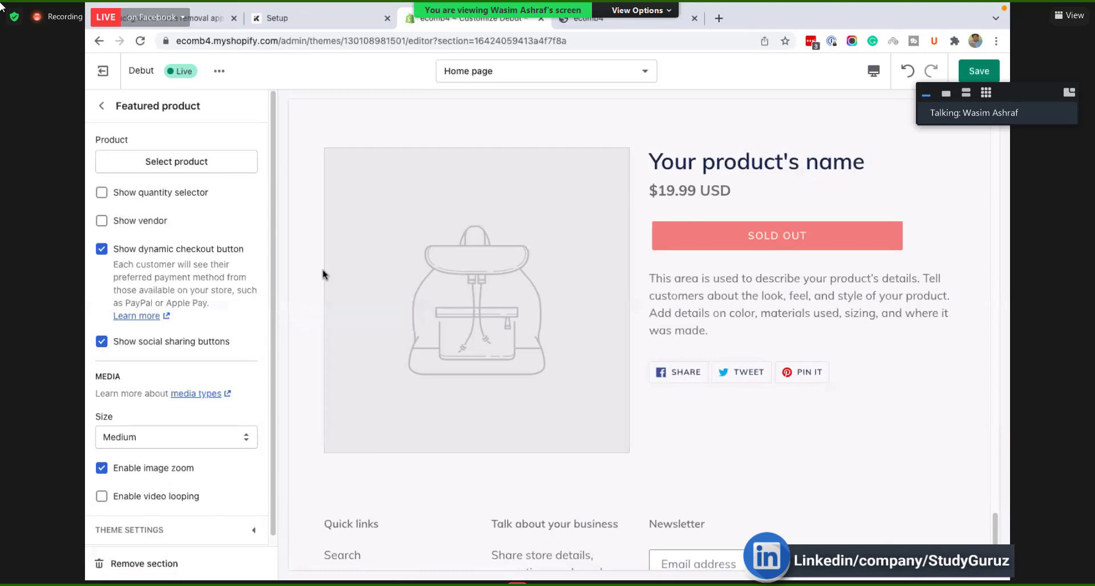
{"action": "left_click", "coordinate": [155, 163]}
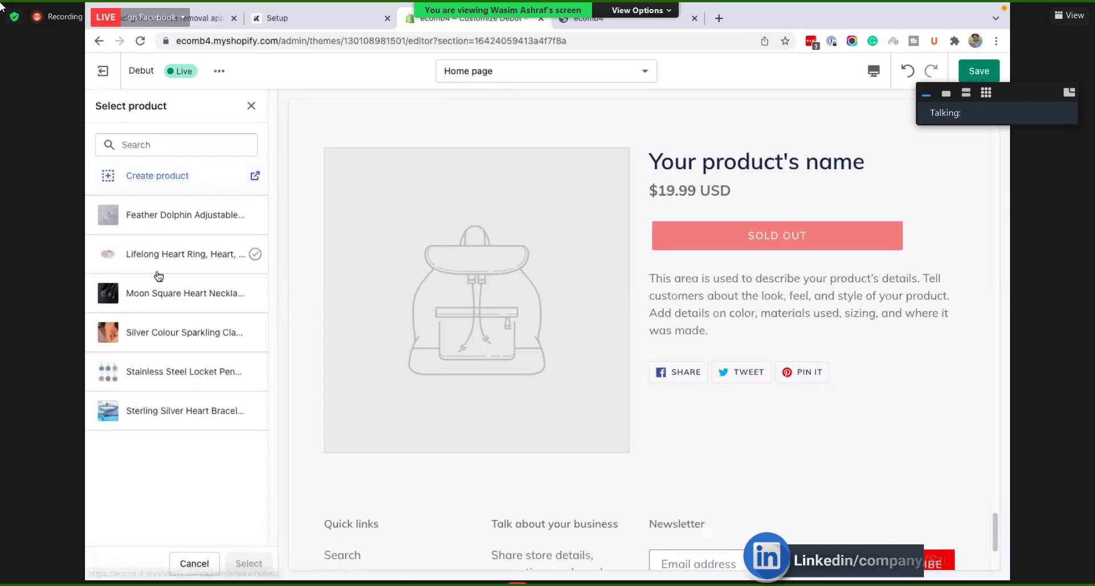
{"action": "left_click", "coordinate": [172, 220]}
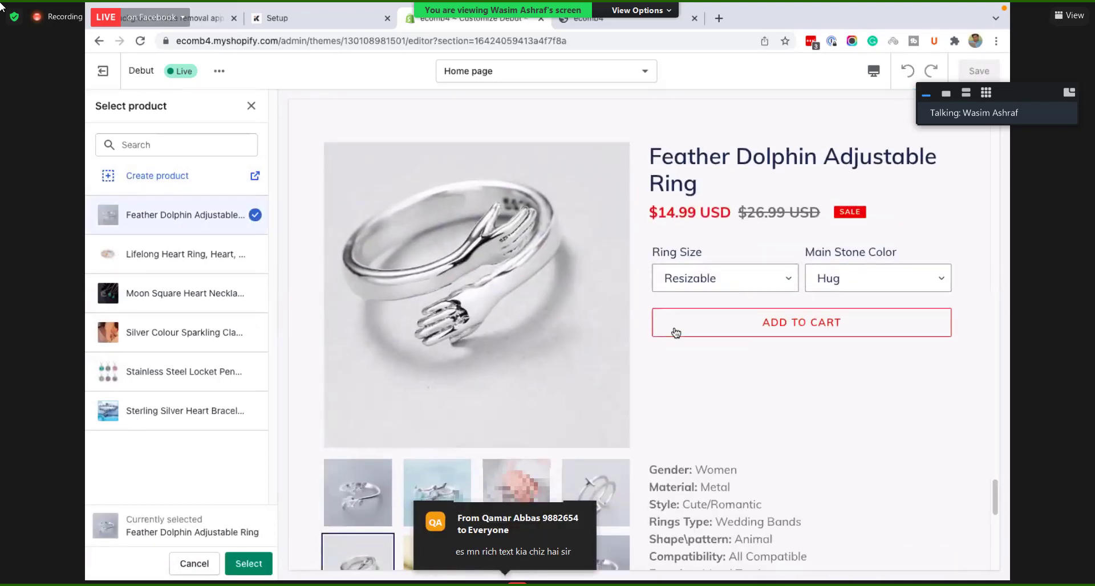
{"action": "scroll", "coordinate": [676, 333], "scroll_direction": "down", "scroll_amount": 2}
{"action": "scroll", "coordinate": [676, 333], "scroll_direction": "down", "scroll_amount": 3}
{"action": "scroll", "coordinate": [633, 349], "scroll_direction": "up", "scroll_amount": 3}
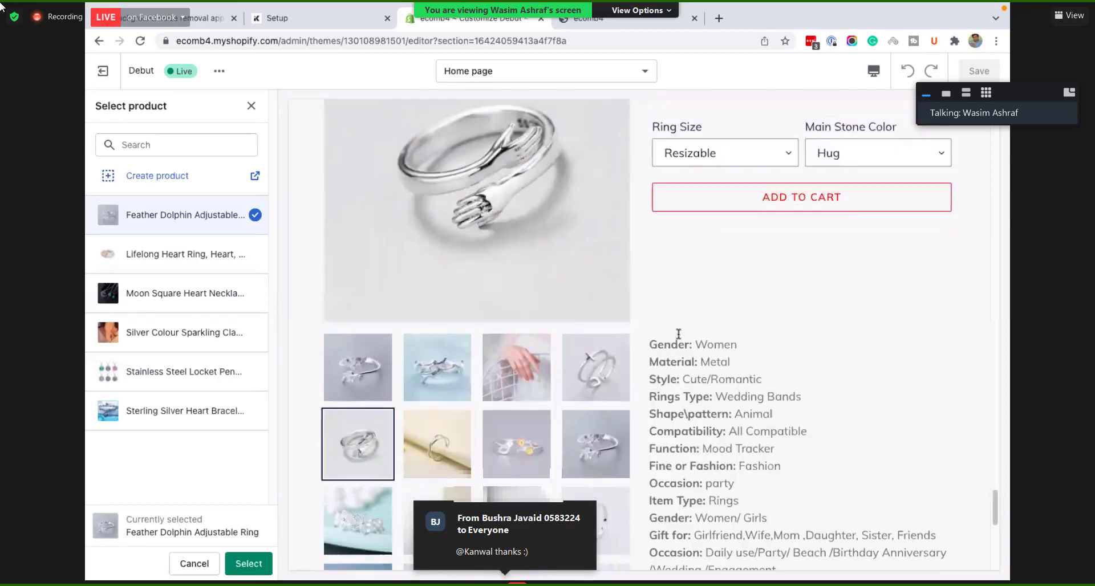
{"action": "scroll", "coordinate": [633, 344], "scroll_direction": "up", "scroll_amount": 1}
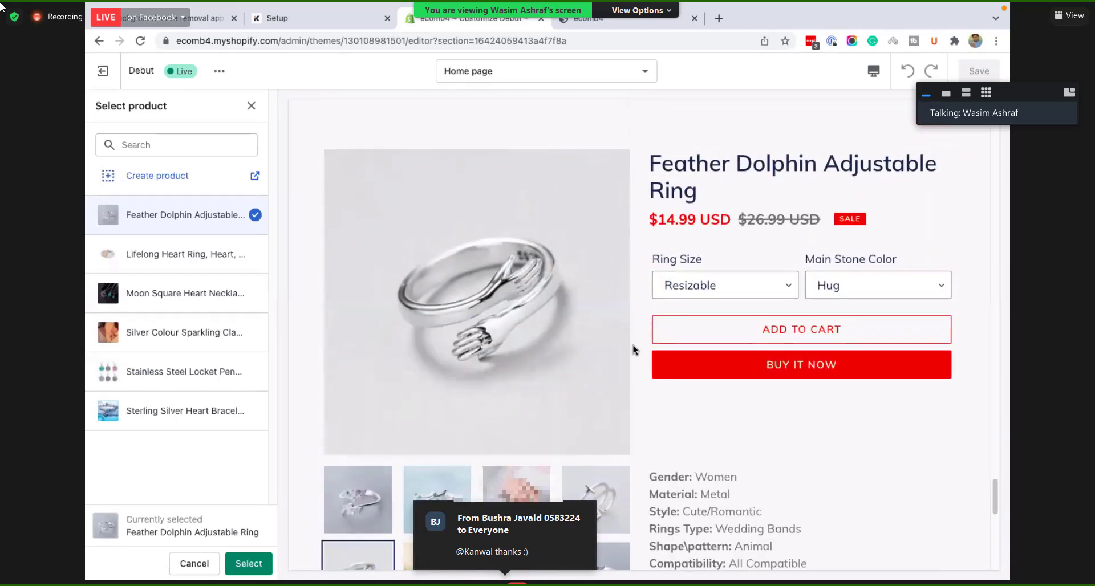
{"action": "left_click", "coordinate": [244, 560]}
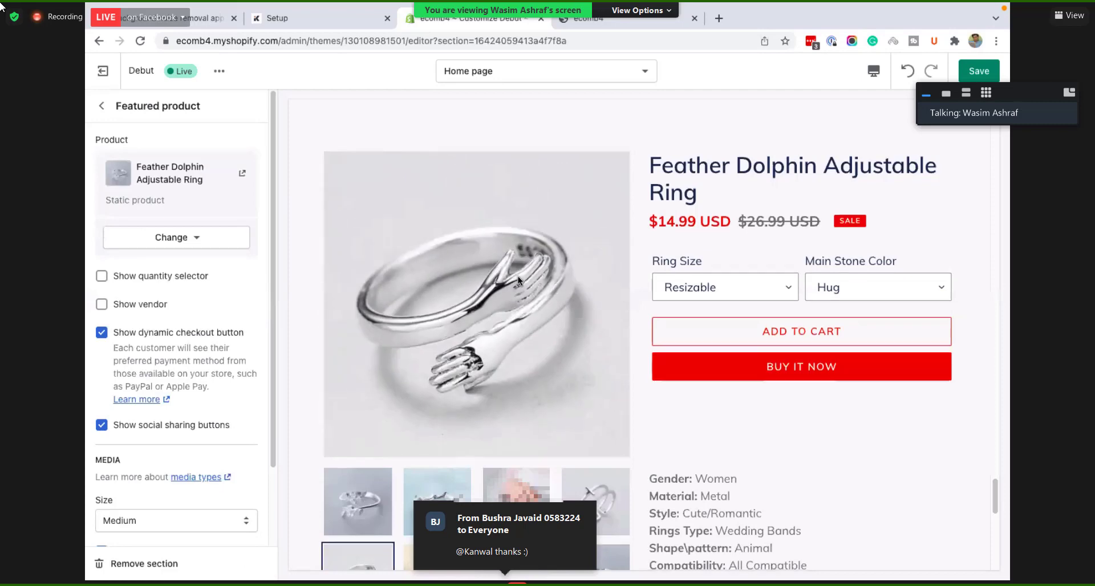
Step: Examine the featured ring in the preview, including its image gallery, Ring Size and Main Stone Color choices, description and surrounding sections
{"action": "scroll", "coordinate": [545, 320], "scroll_direction": "down", "scroll_amount": 10}
{"action": "scroll", "coordinate": [587, 316], "scroll_direction": "up", "scroll_amount": 10}
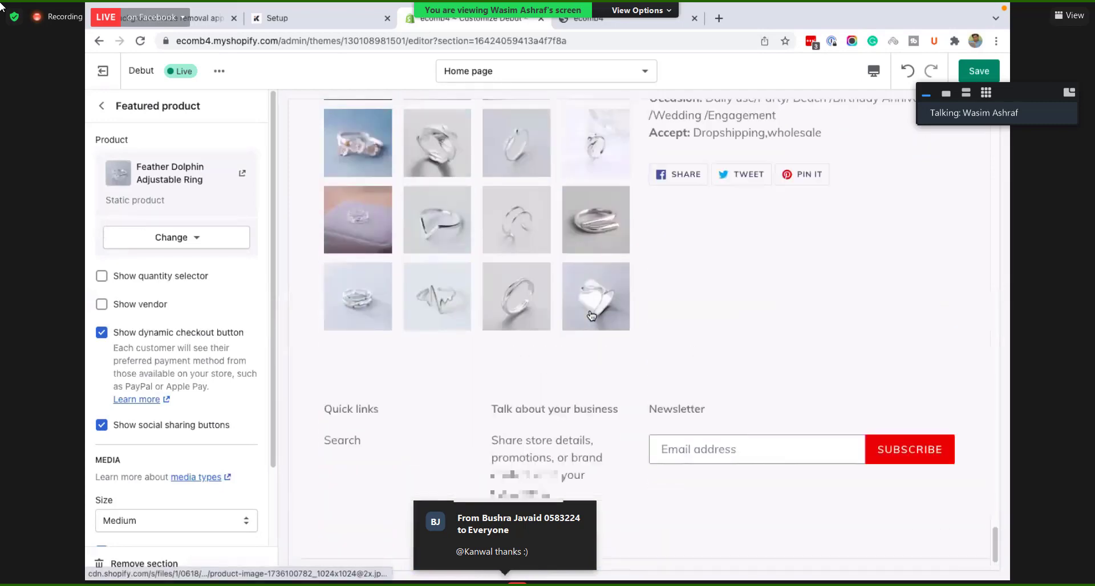
{"action": "scroll", "coordinate": [570, 365], "scroll_direction": "down", "scroll_amount": 5}
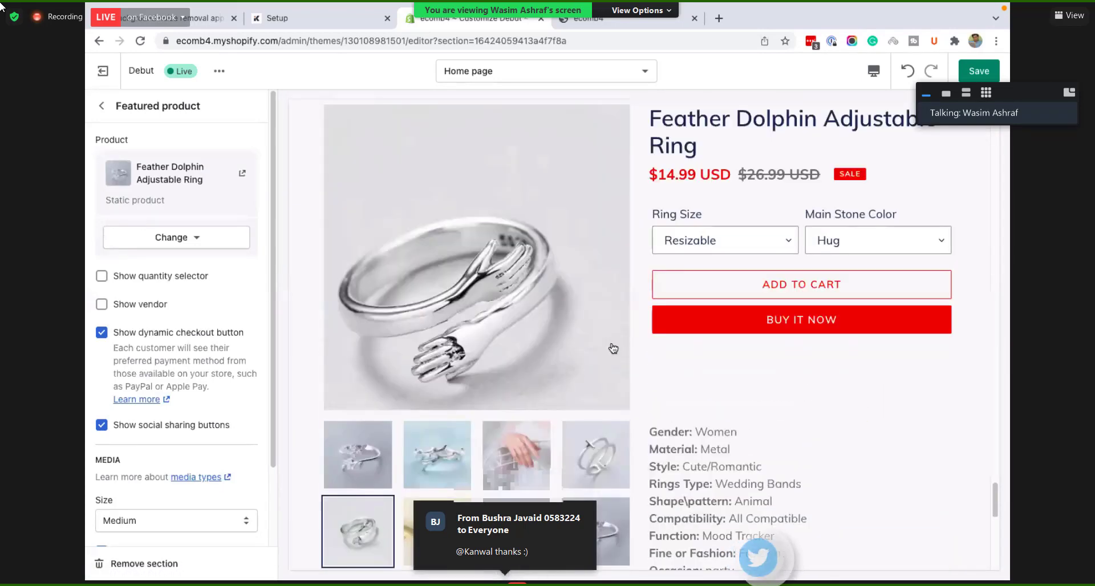
{"action": "left_click", "coordinate": [701, 152]}
{"action": "left_click", "coordinate": [842, 156]}
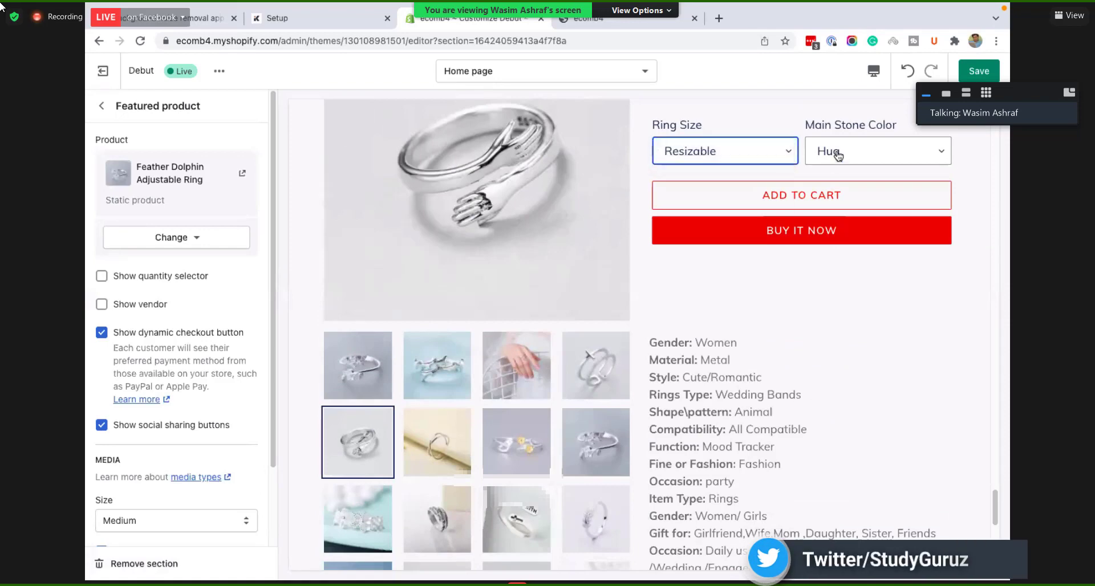
{"action": "left_click", "coordinate": [844, 153]}
{"action": "left_click", "coordinate": [993, 161]}
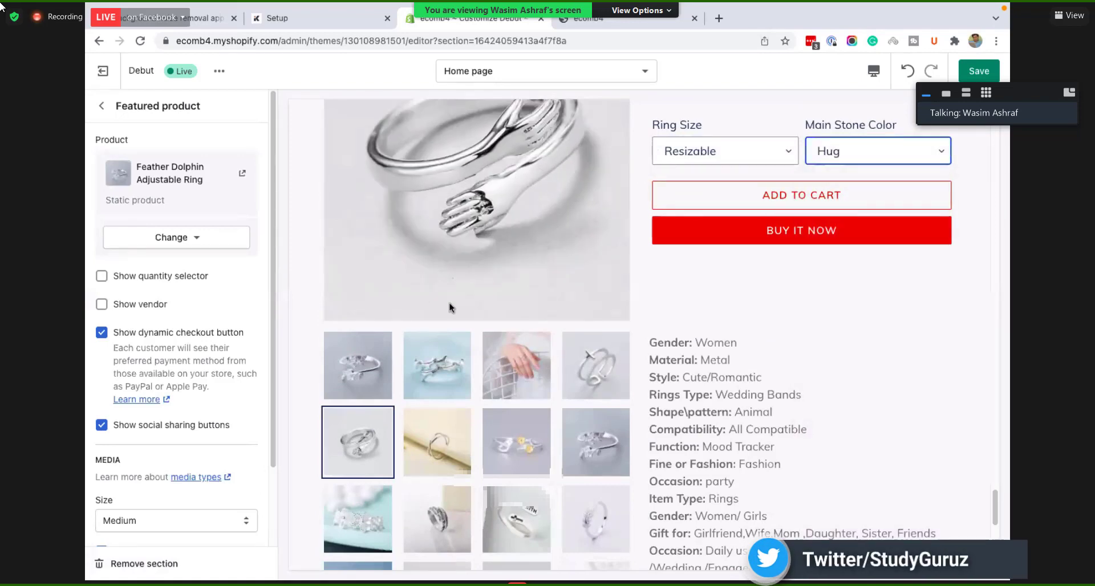
{"action": "scroll", "coordinate": [456, 308], "scroll_direction": "down", "scroll_amount": 4}
{"action": "scroll", "coordinate": [582, 342], "scroll_direction": "down", "scroll_amount": 5}
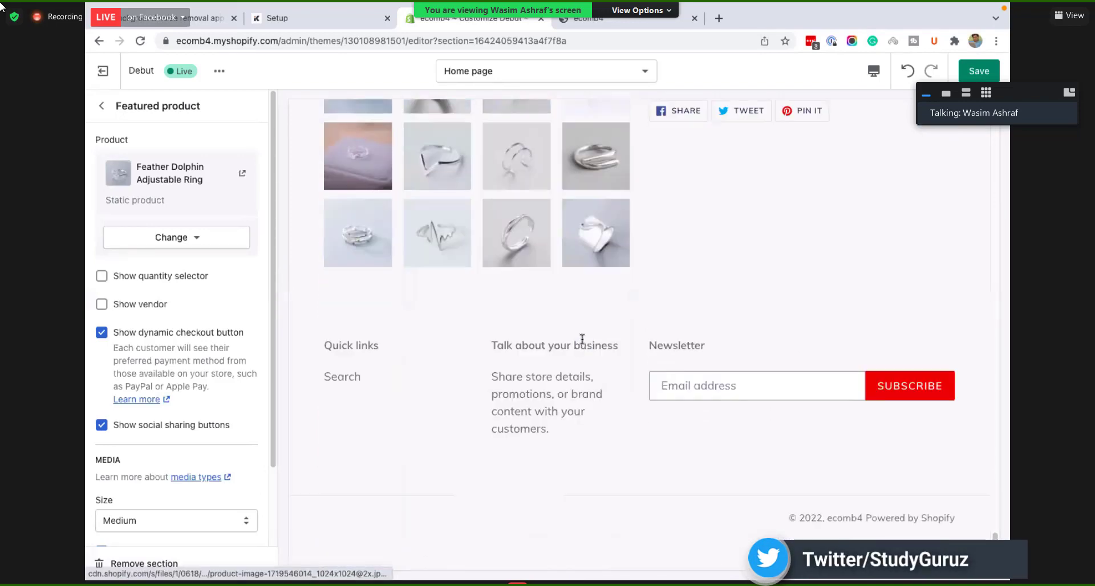
{"action": "scroll", "coordinate": [581, 343], "scroll_direction": "up", "scroll_amount": 11}
{"action": "scroll", "coordinate": [581, 338], "scroll_direction": "up", "scroll_amount": 5}
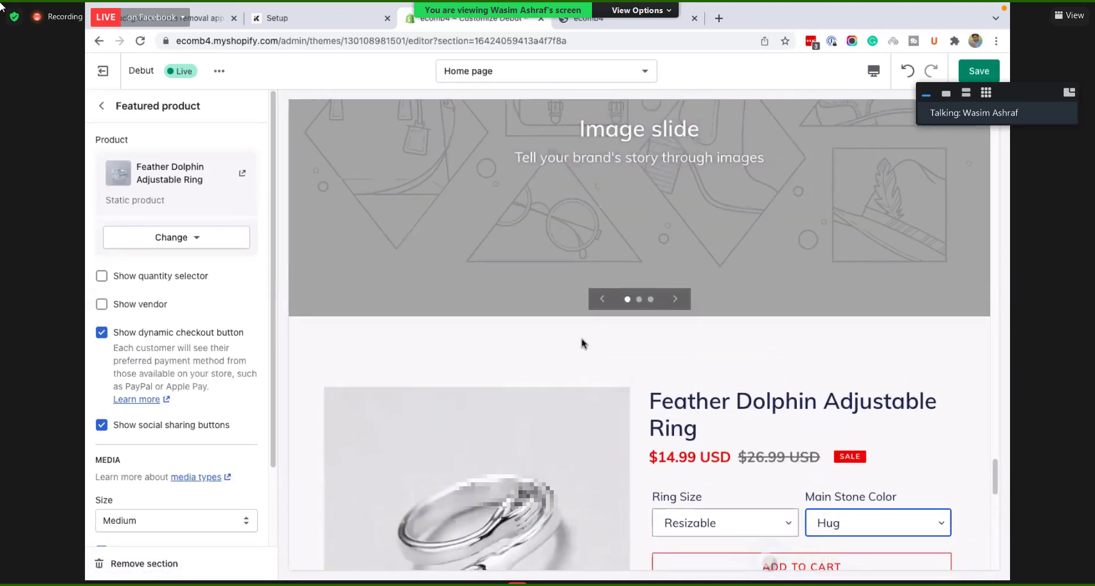
{"action": "scroll", "coordinate": [581, 339], "scroll_direction": "down", "scroll_amount": 5}
{"action": "scroll", "coordinate": [581, 339], "scroll_direction": "down", "scroll_amount": 3}
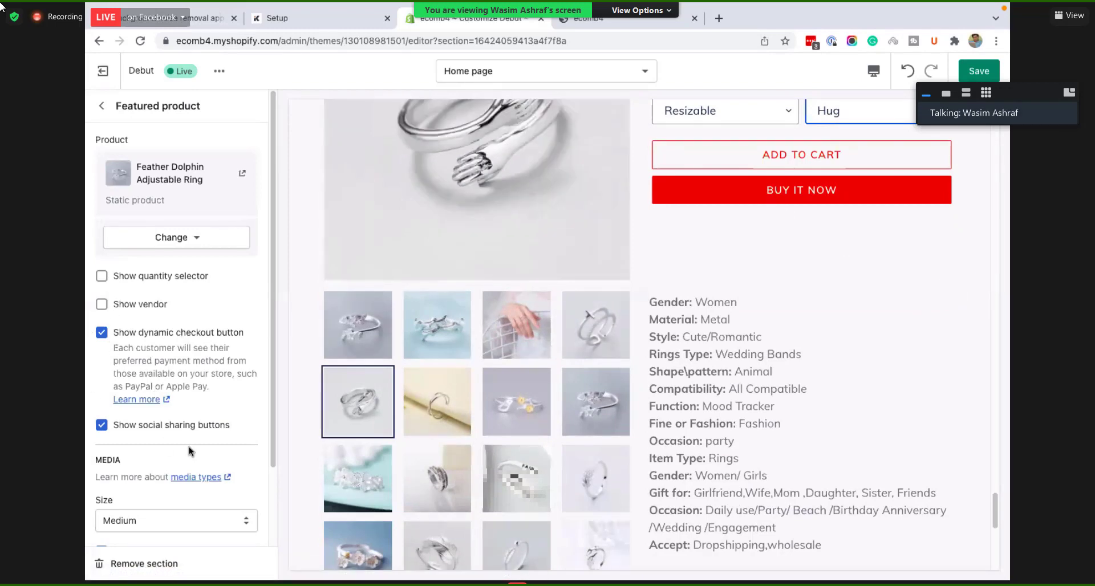
Step: Look through the Featured product section's display and media settings without changing them, and return to the section list
{"action": "scroll", "coordinate": [189, 447], "scroll_direction": "down", "scroll_amount": 3}
{"action": "scroll", "coordinate": [197, 431], "scroll_direction": "up", "scroll_amount": 3}
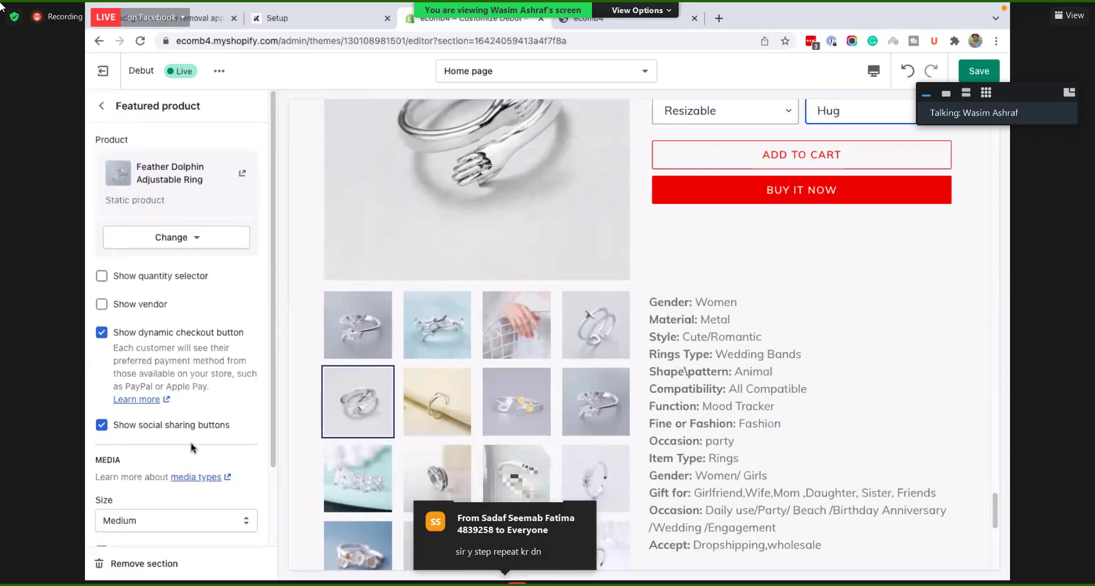
{"action": "scroll", "coordinate": [192, 442], "scroll_direction": "down", "scroll_amount": 2}
{"action": "scroll", "coordinate": [194, 441], "scroll_direction": "up", "scroll_amount": 2}
{"action": "scroll", "coordinate": [194, 440], "scroll_direction": "down", "scroll_amount": 2}
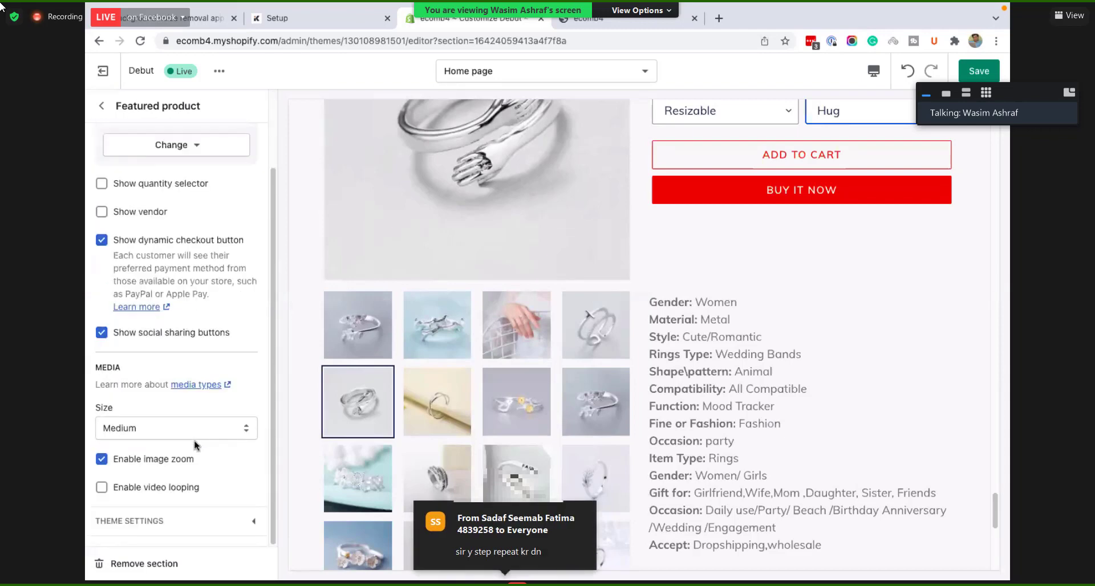
{"action": "scroll", "coordinate": [194, 440], "scroll_direction": "up", "scroll_amount": 2}
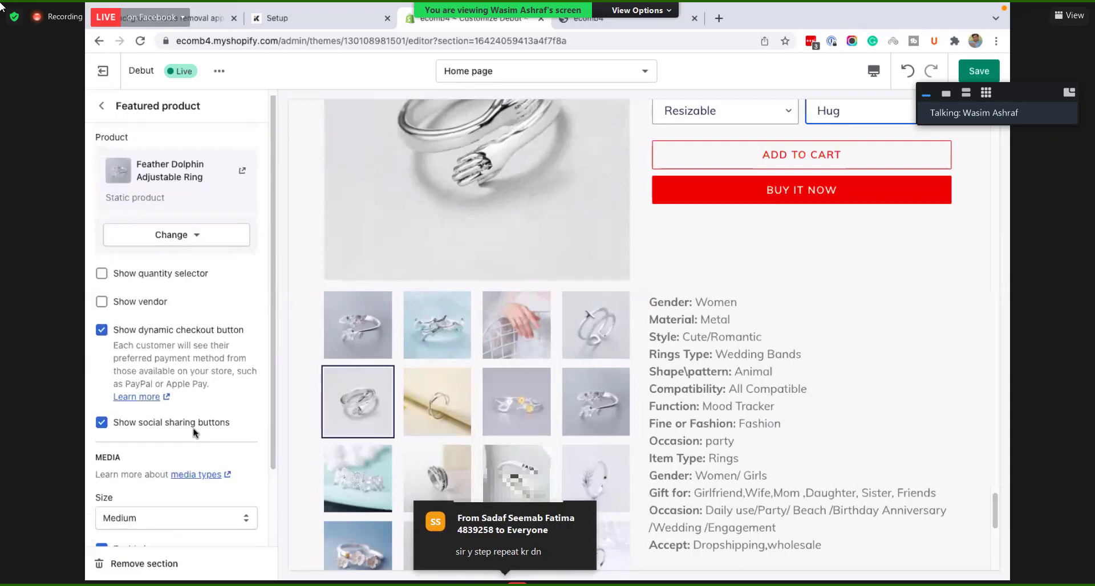
{"action": "left_click", "coordinate": [98, 104]}
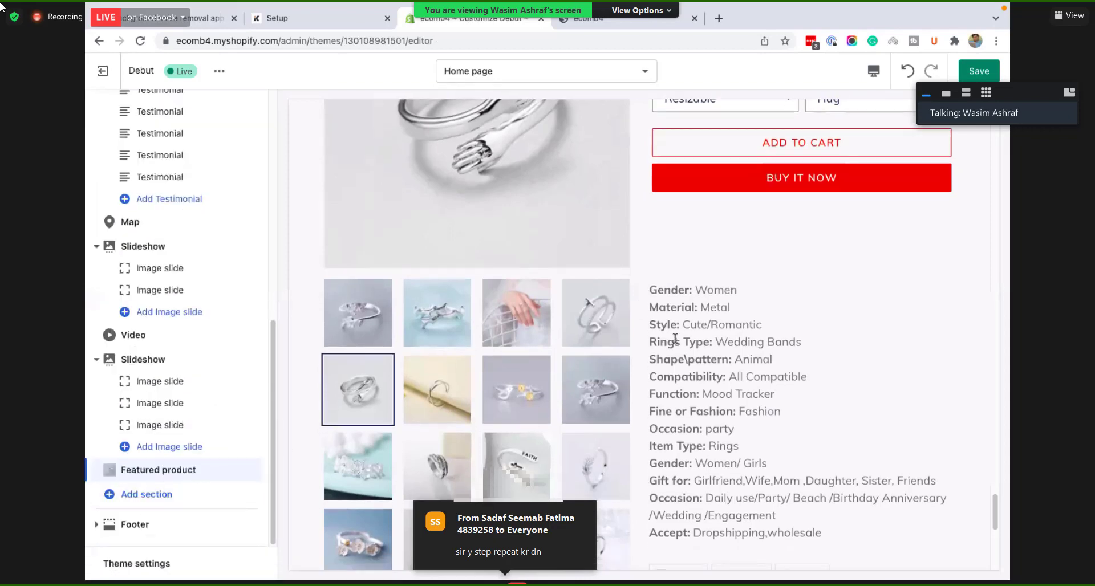
Step: Check the available theme sections and review the featured ring's whole product layout in the preview, closing the list without adding a section
{"action": "scroll", "coordinate": [670, 302], "scroll_direction": "down", "scroll_amount": 4}
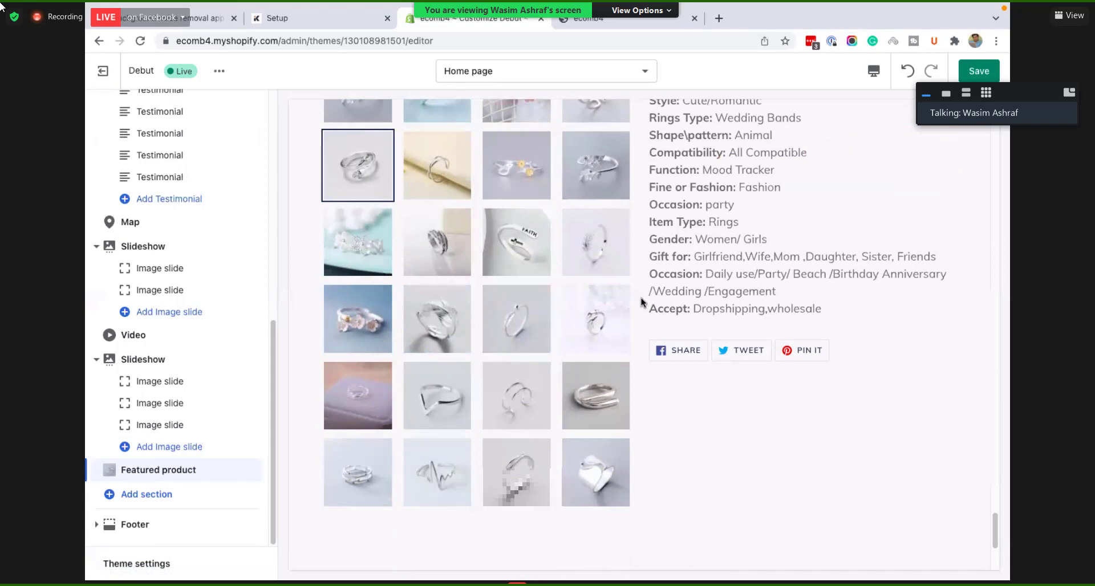
{"action": "left_click", "coordinate": [155, 499]}
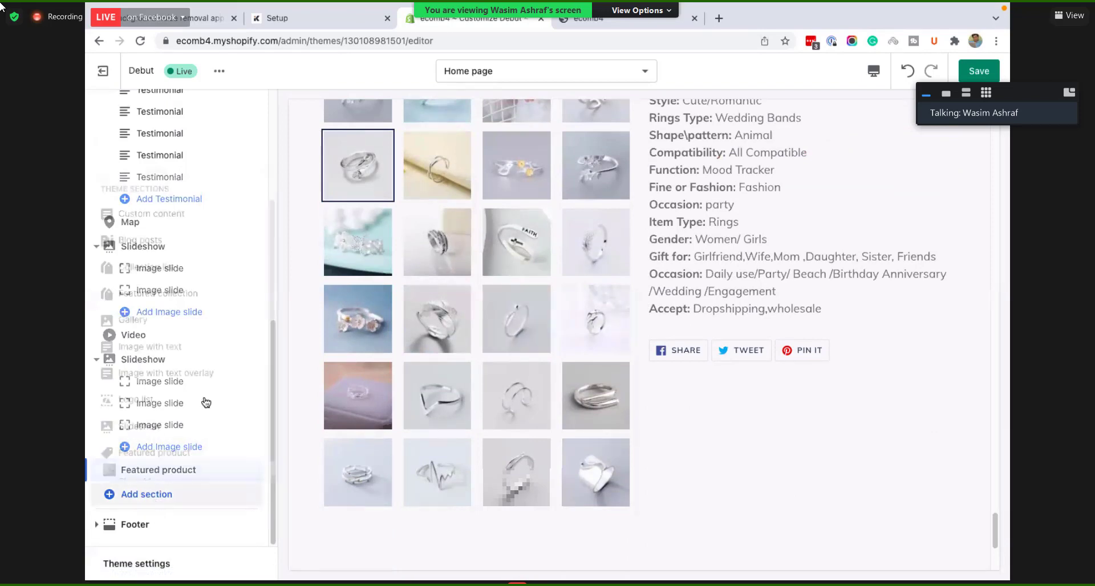
{"action": "scroll", "coordinate": [188, 307], "scroll_direction": "down", "scroll_amount": 2}
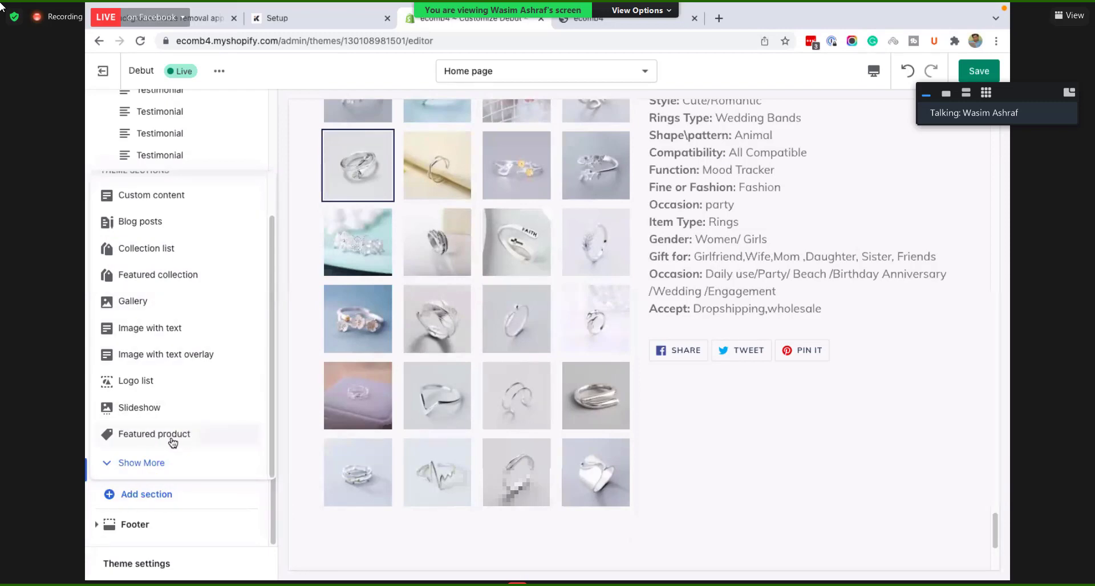
{"action": "scroll", "coordinate": [615, 307], "scroll_direction": "up", "scroll_amount": 5}
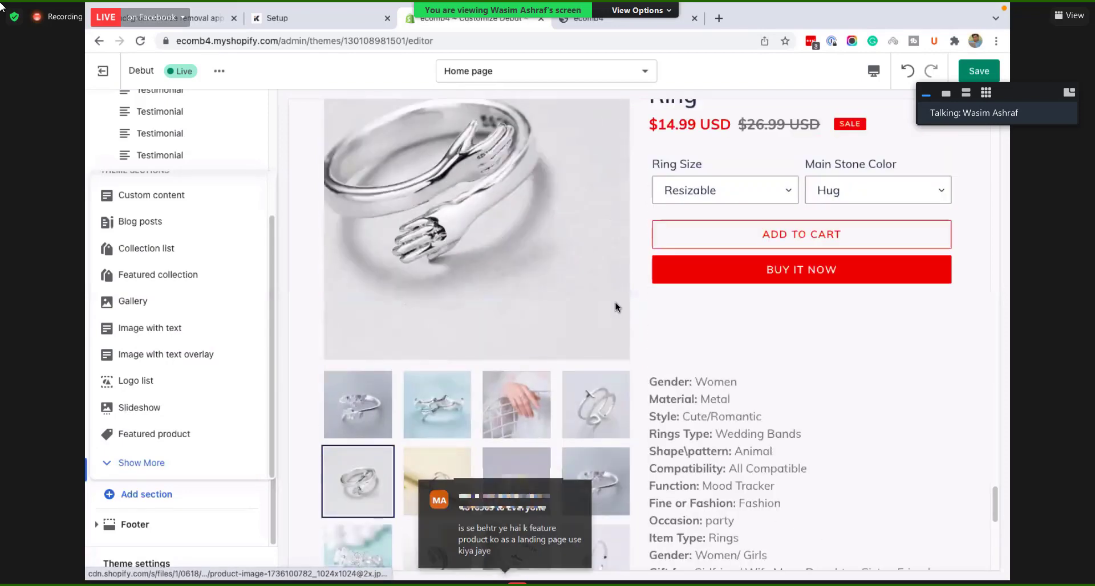
{"action": "scroll", "coordinate": [542, 298], "scroll_direction": "up", "scroll_amount": 2}
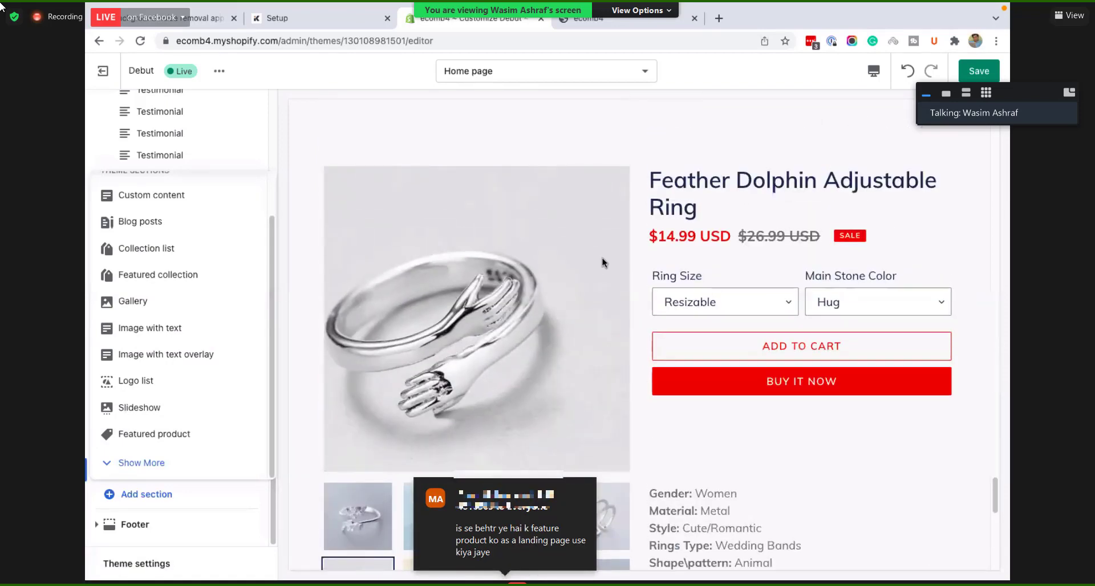
{"action": "scroll", "coordinate": [340, 201], "scroll_direction": "down", "scroll_amount": 2}
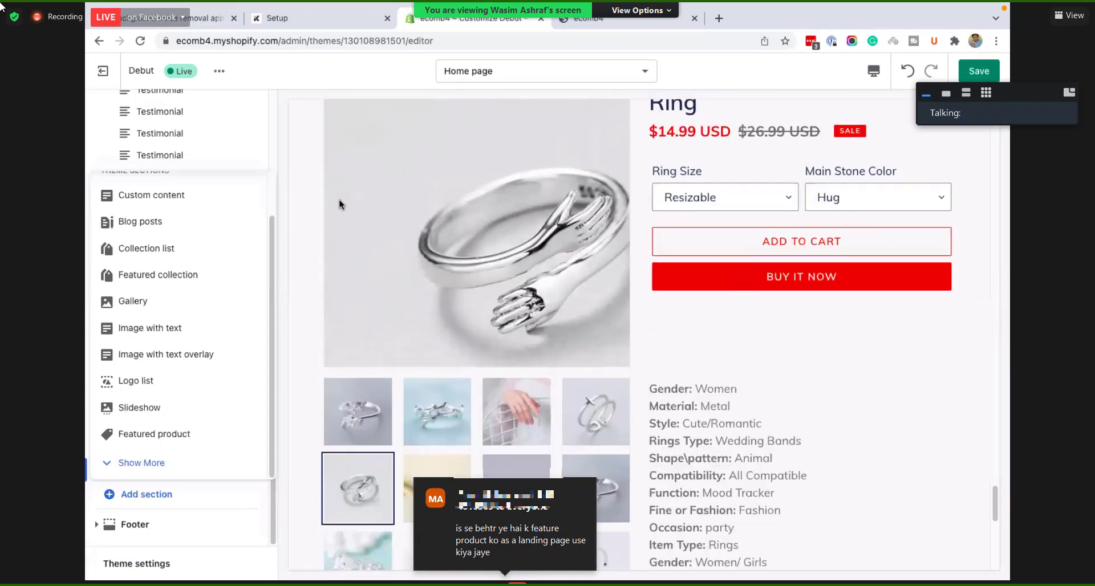
{"action": "scroll", "coordinate": [340, 201], "scroll_direction": "down", "scroll_amount": 4}
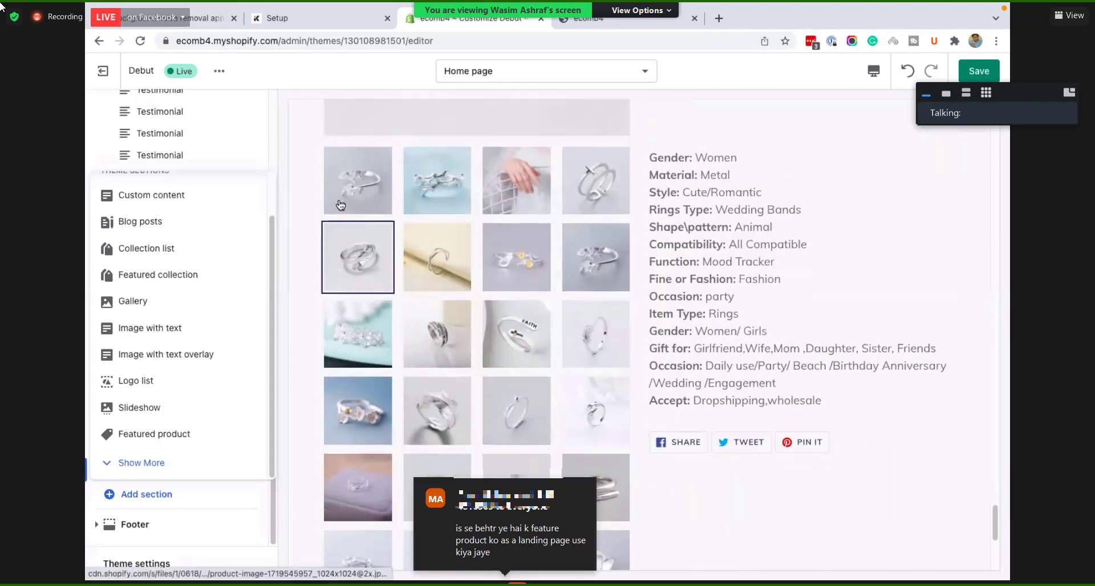
{"action": "scroll", "coordinate": [341, 205], "scroll_direction": "down", "scroll_amount": 3}
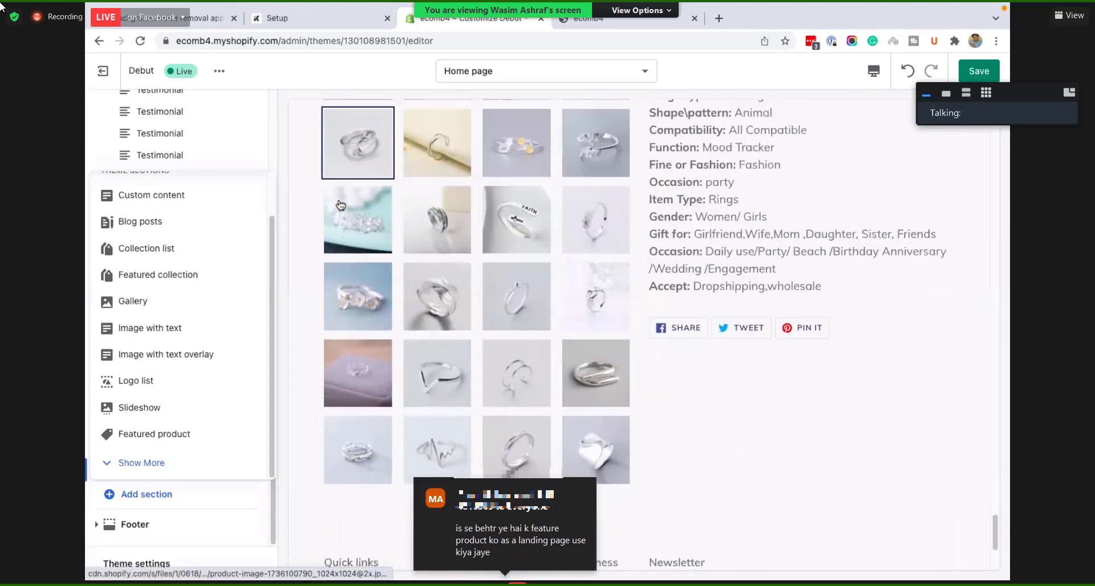
{"action": "scroll", "coordinate": [340, 203], "scroll_direction": "up", "scroll_amount": 8}
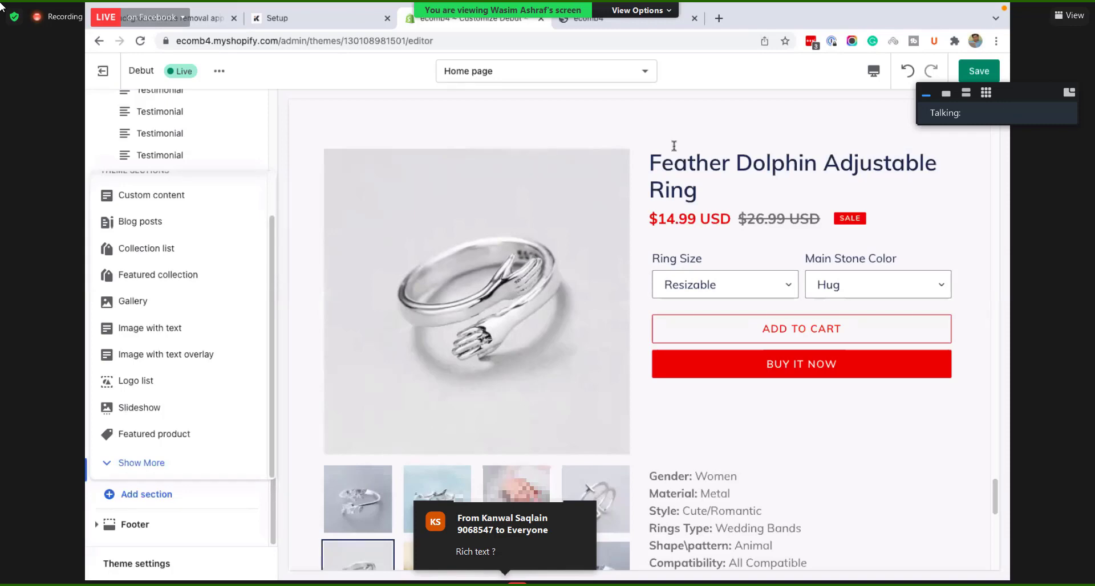
{"action": "scroll", "coordinate": [658, 184], "scroll_direction": "down", "scroll_amount": 1}
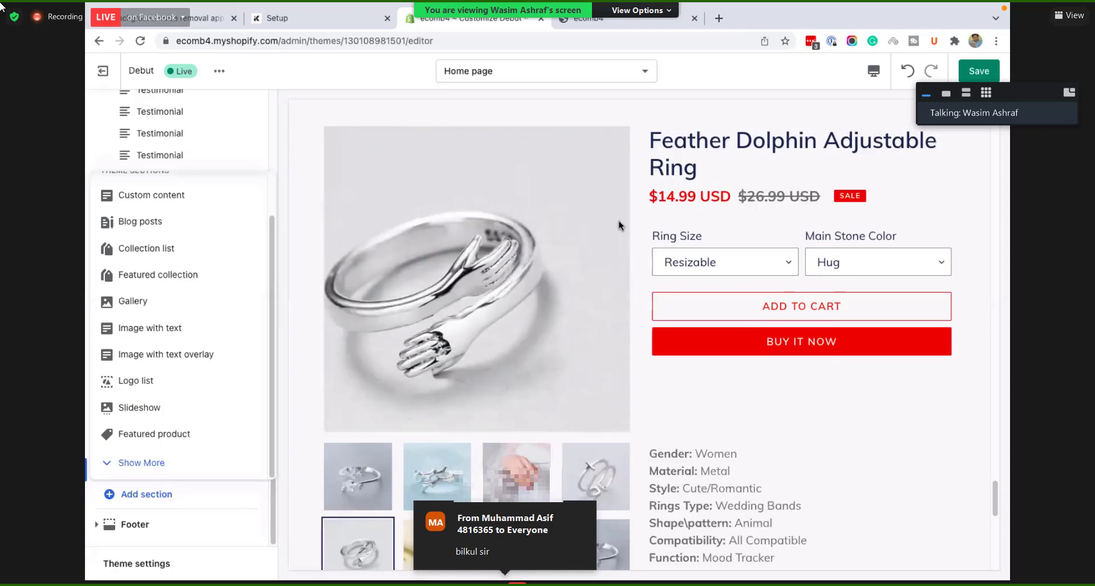
{"action": "scroll", "coordinate": [656, 265], "scroll_direction": "down", "scroll_amount": 3}
{"action": "scroll", "coordinate": [633, 260], "scroll_direction": "down", "scroll_amount": 5}
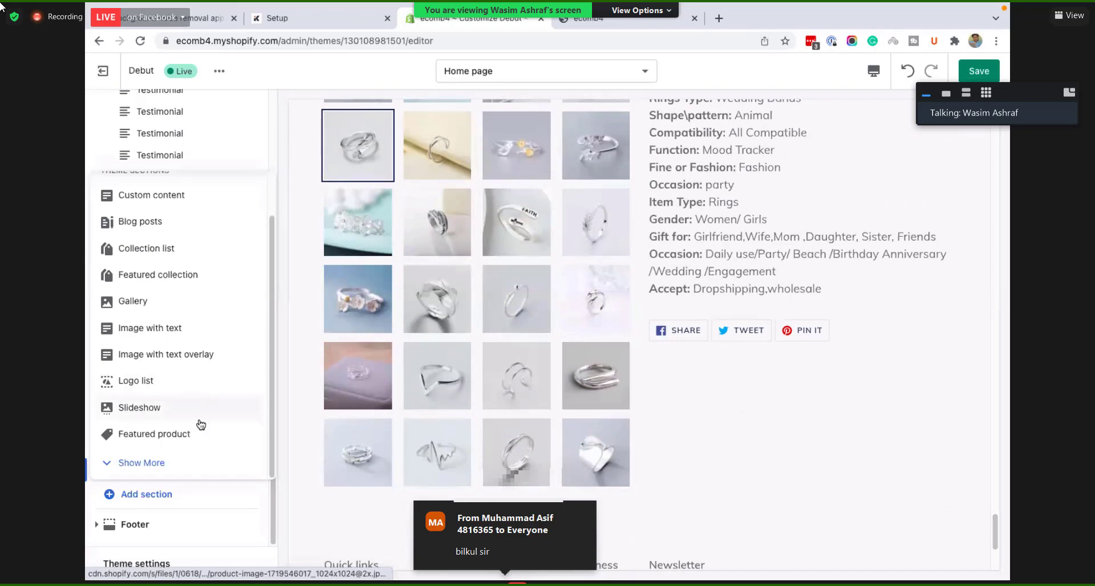
{"action": "left_click", "coordinate": [275, 515]}
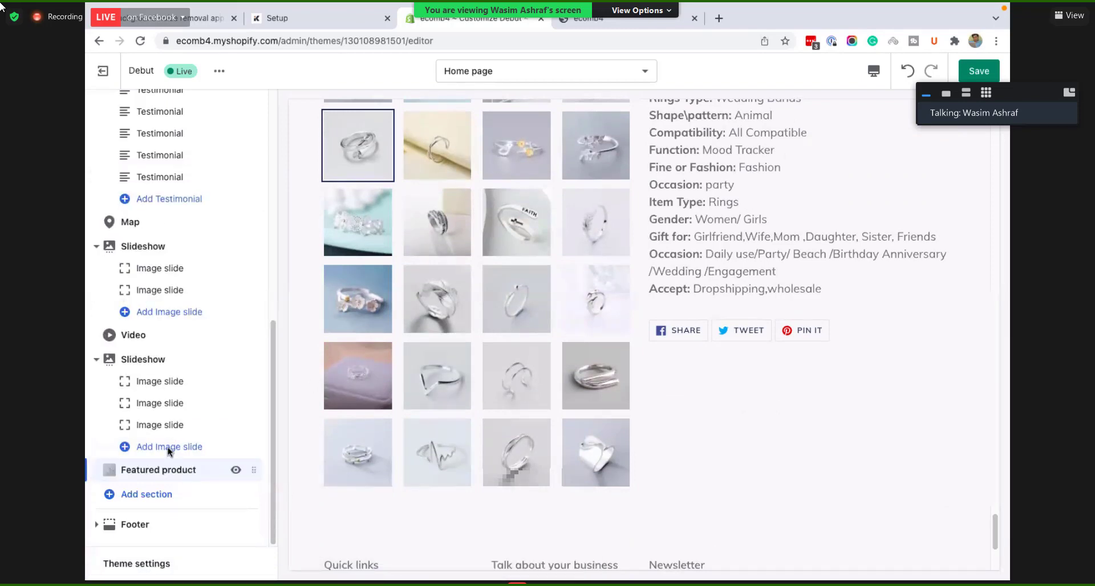
Step: Look through the full list of available theme sections, including Rich text, and find the Brand Introduction text block in the preview
{"action": "left_click", "coordinate": [168, 494]}
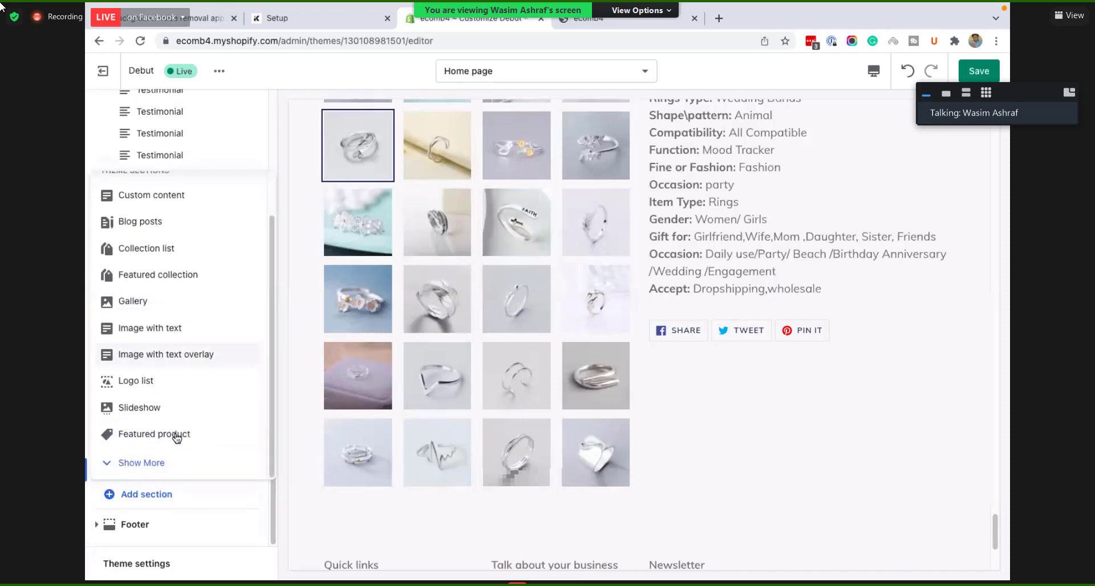
{"action": "scroll", "coordinate": [191, 351], "scroll_direction": "up", "scroll_amount": 1}
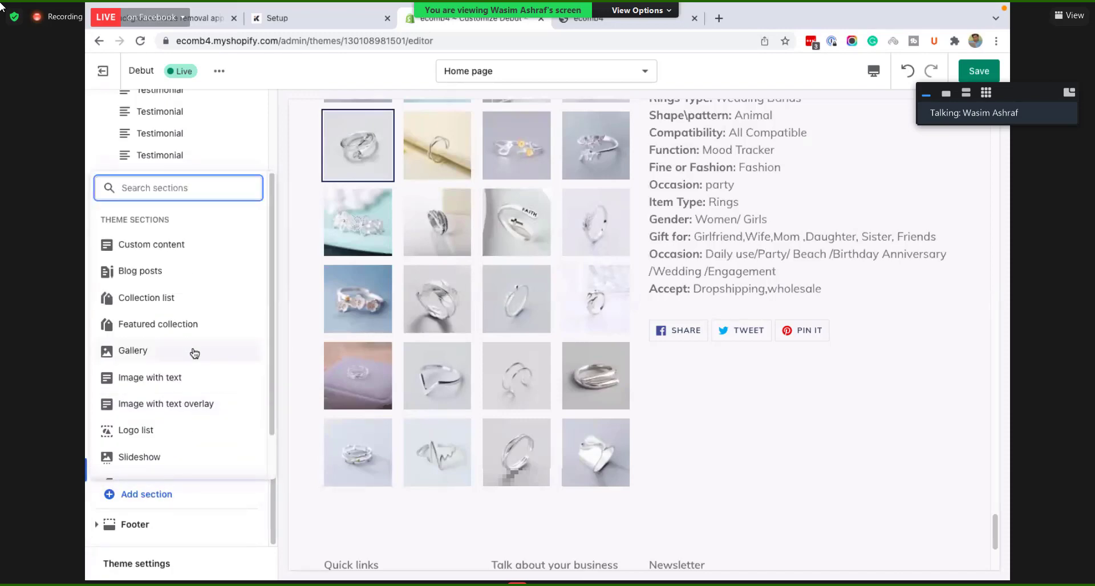
{"action": "scroll", "coordinate": [172, 445], "scroll_direction": "down", "scroll_amount": 1}
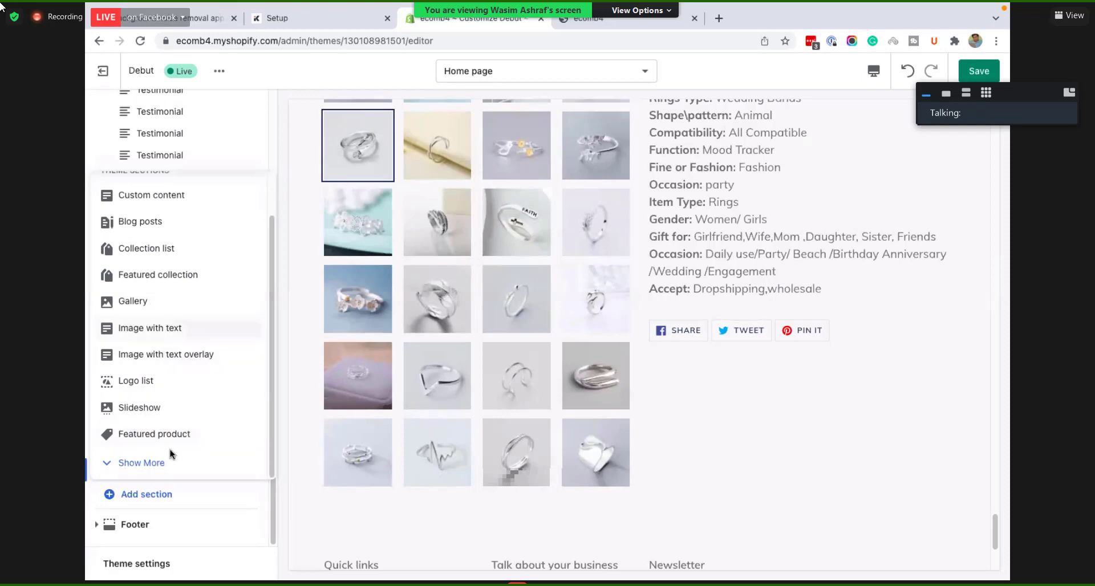
{"action": "left_click", "coordinate": [162, 461]}
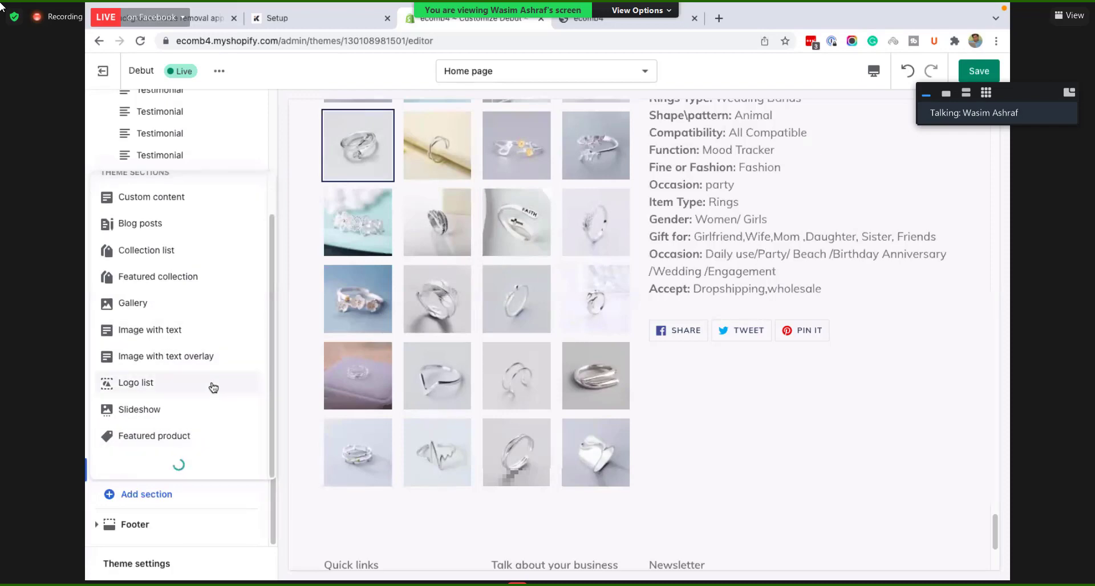
{"action": "scroll", "coordinate": [217, 404], "scroll_direction": "down", "scroll_amount": 1}
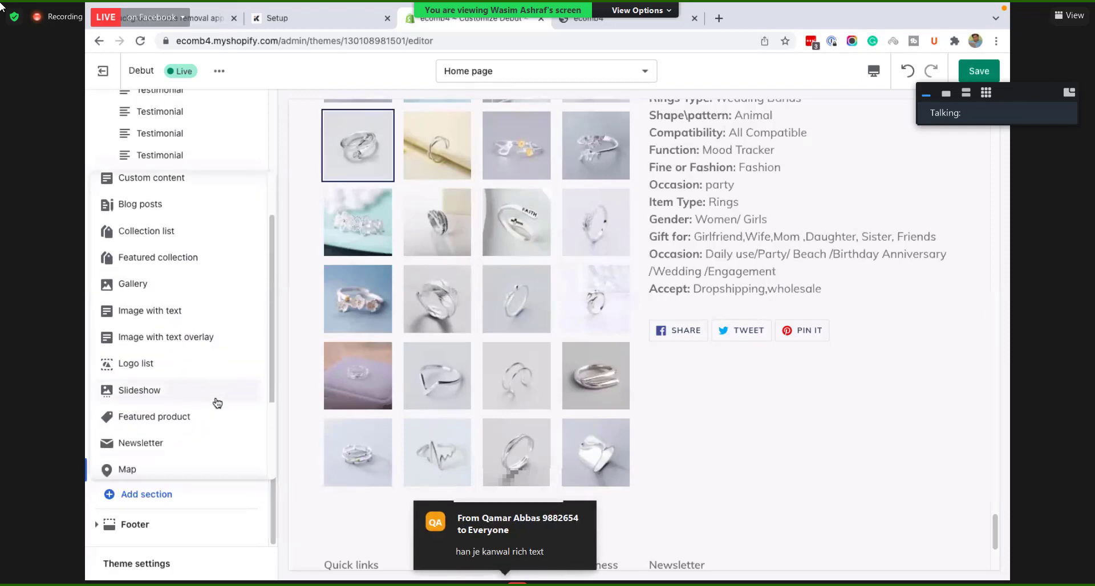
{"action": "scroll", "coordinate": [218, 403], "scroll_direction": "down", "scroll_amount": 2}
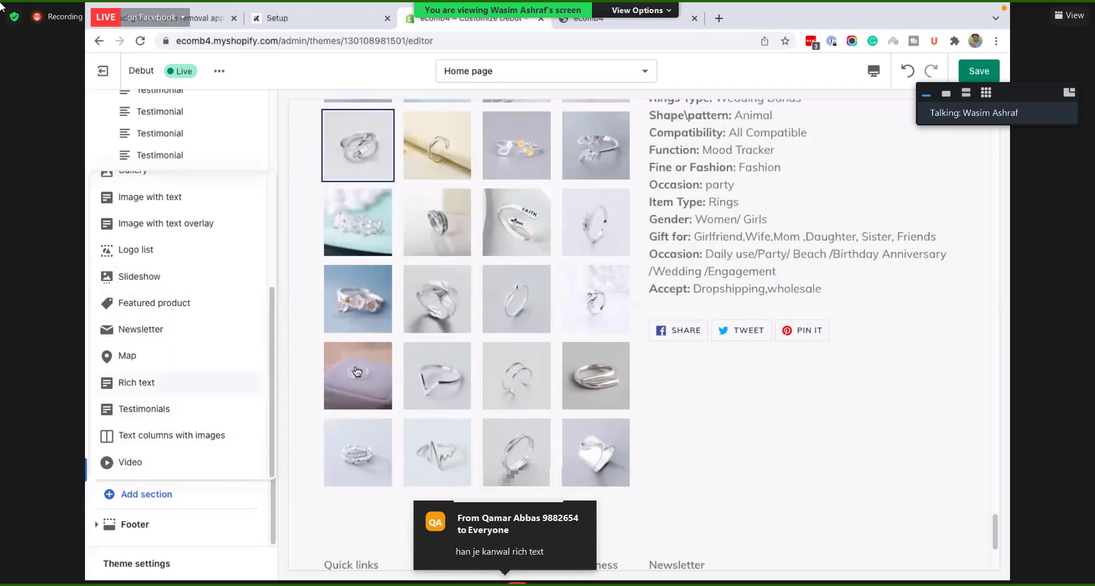
{"action": "scroll", "coordinate": [615, 366], "scroll_direction": "up", "scroll_amount": 10}
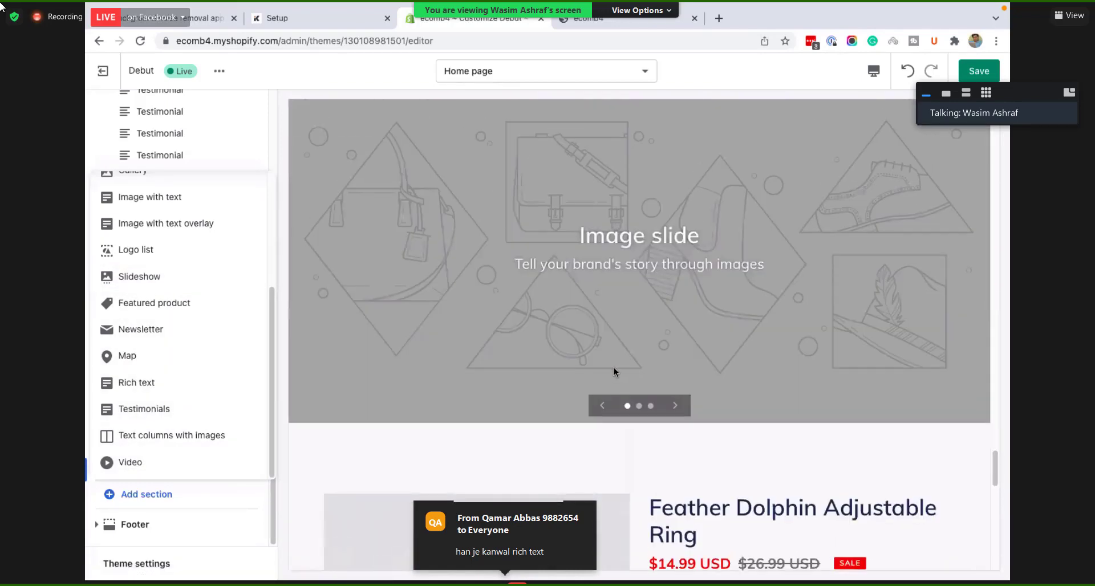
{"action": "scroll", "coordinate": [613, 372], "scroll_direction": "up", "scroll_amount": 8}
{"action": "scroll", "coordinate": [557, 400], "scroll_direction": "up", "scroll_amount": 10}
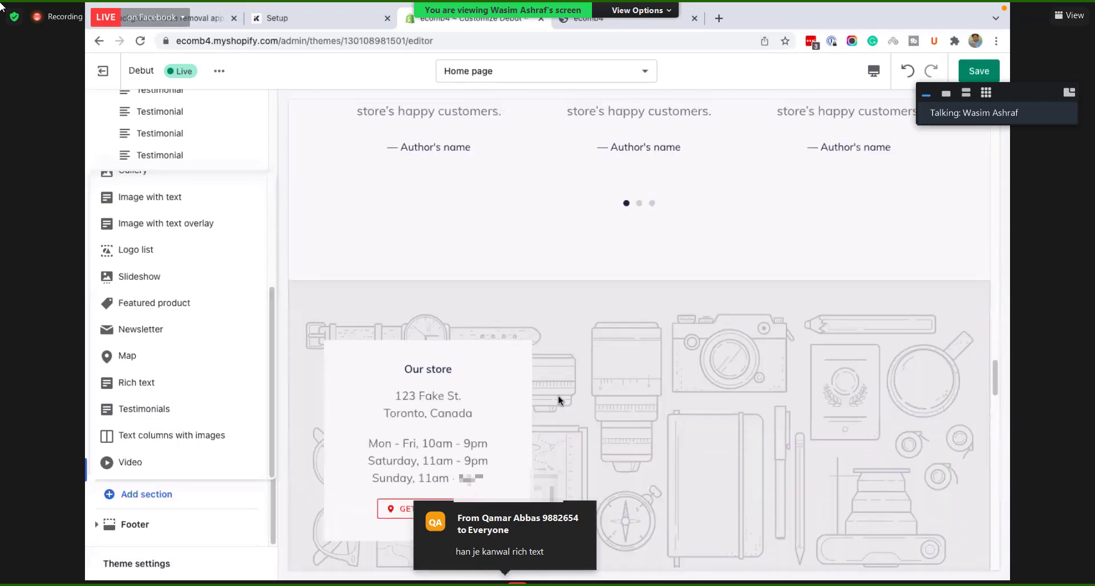
{"action": "scroll", "coordinate": [561, 394], "scroll_direction": "up", "scroll_amount": 10}
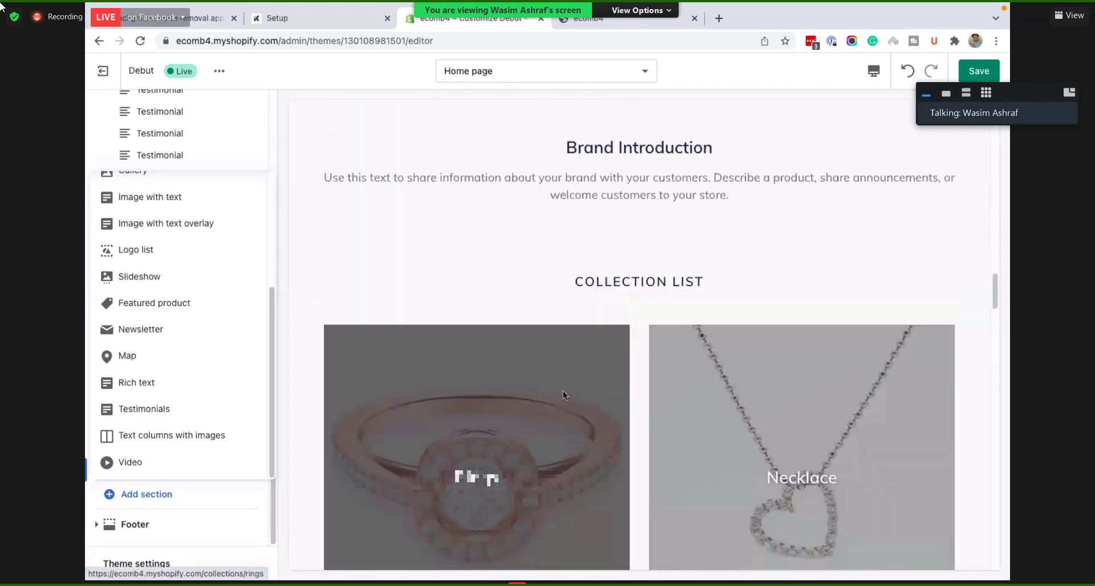
{"action": "triple_click", "coordinate": [589, 275]}
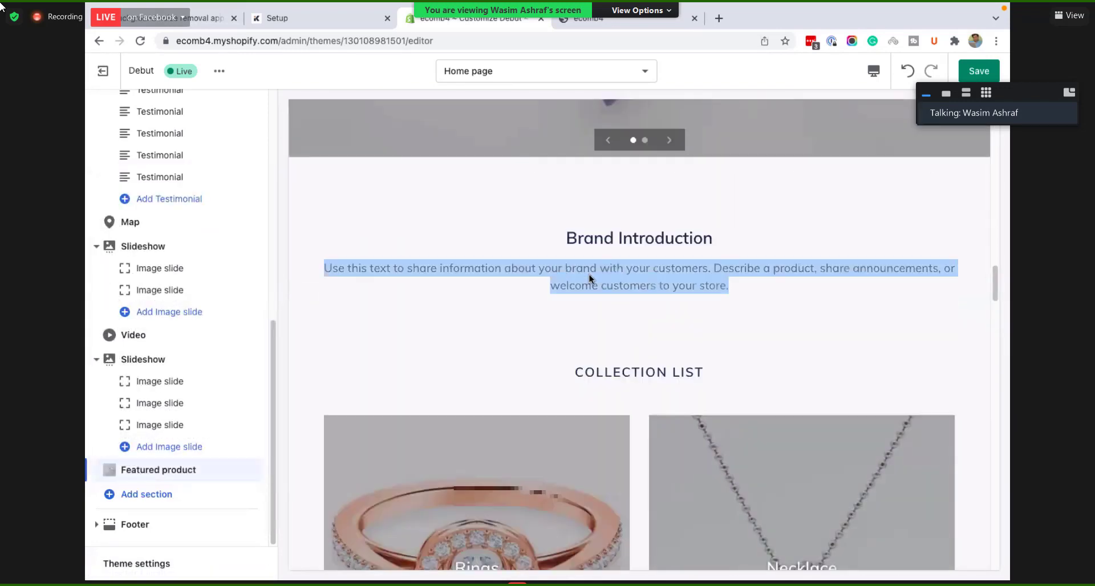
Step: Add an Image with text section below the Featured product section
{"action": "left_click", "coordinate": [151, 494]}
{"action": "scroll", "coordinate": [169, 356], "scroll_direction": "down", "scroll_amount": 3}
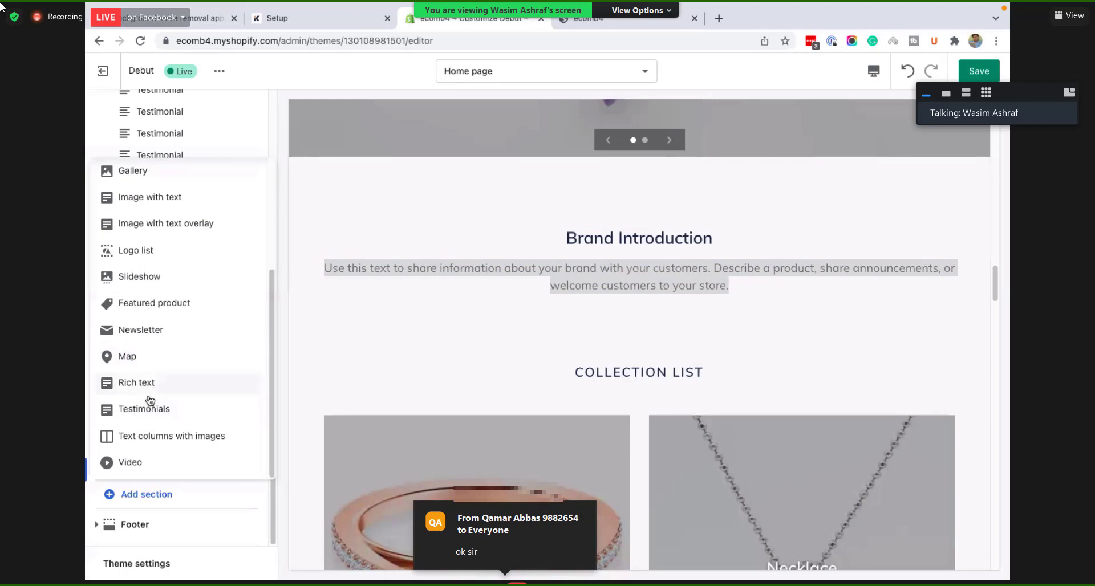
{"action": "scroll", "coordinate": [183, 340], "scroll_direction": "up", "scroll_amount": 3}
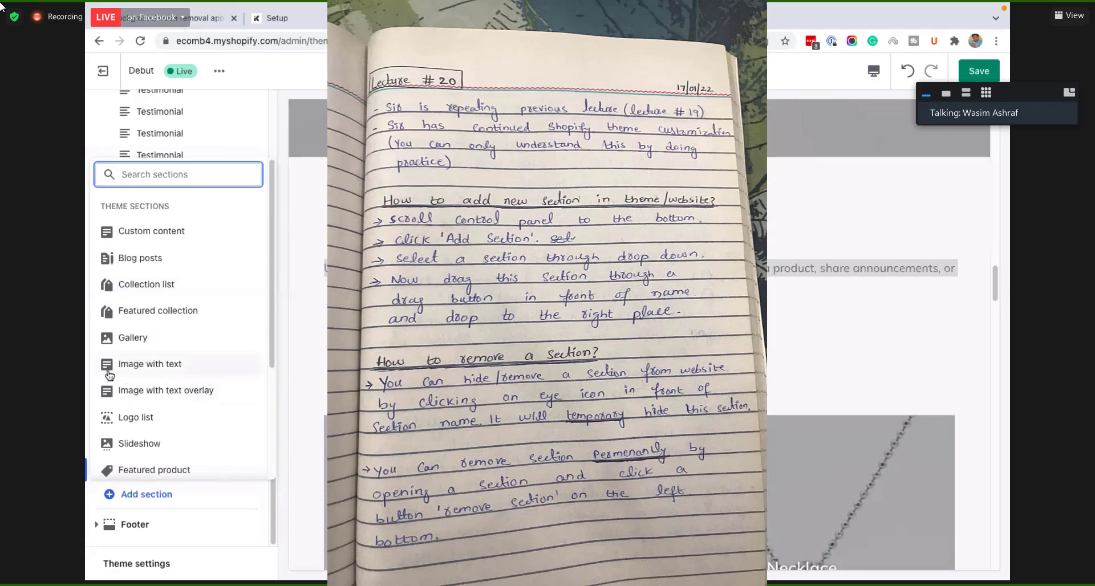
{"action": "left_click", "coordinate": [159, 368]}
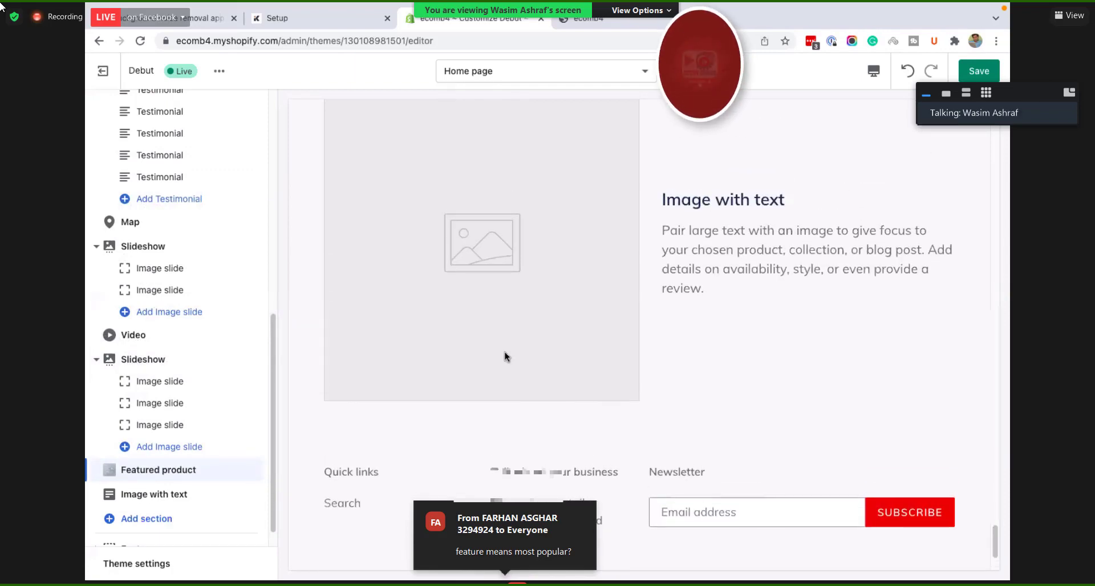
Step: Assign the library photo of metal knots on a blue and pink background as the Image with text section's image
{"action": "left_click", "coordinate": [152, 494]}
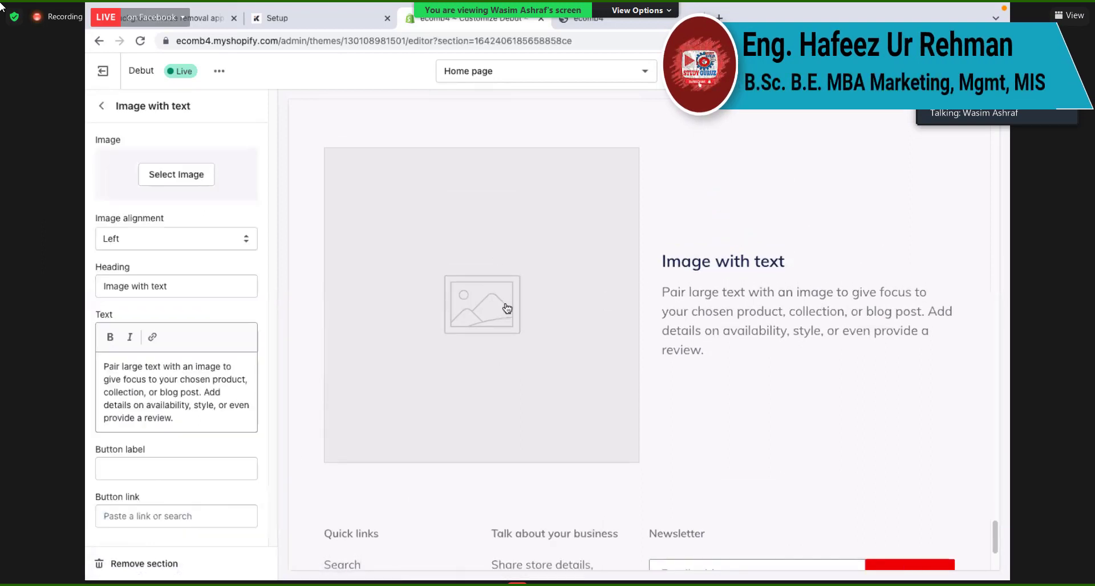
{"action": "left_click", "coordinate": [183, 176]}
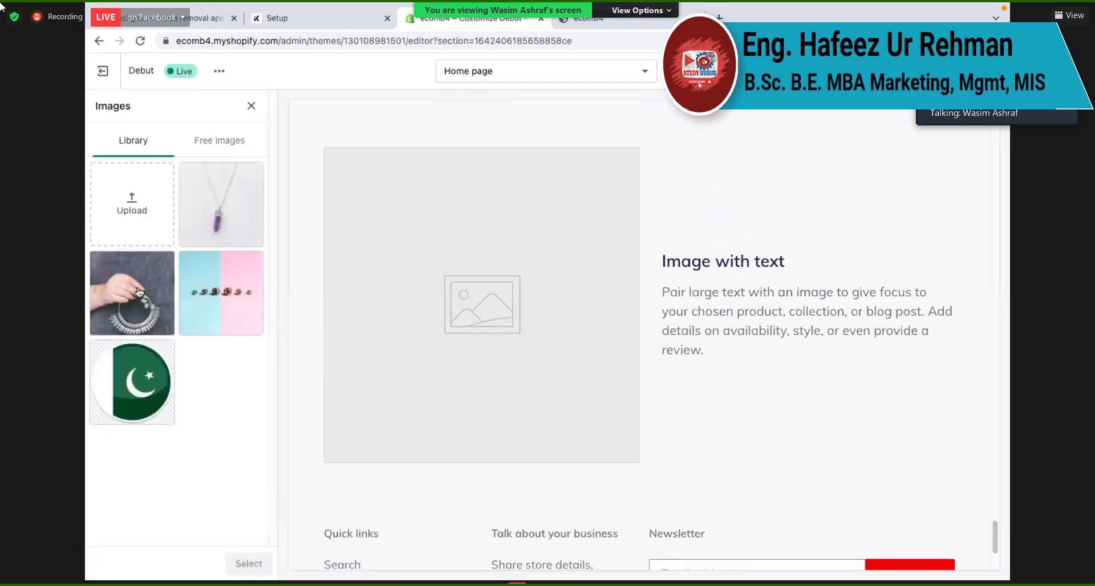
{"action": "left_click", "coordinate": [150, 391]}
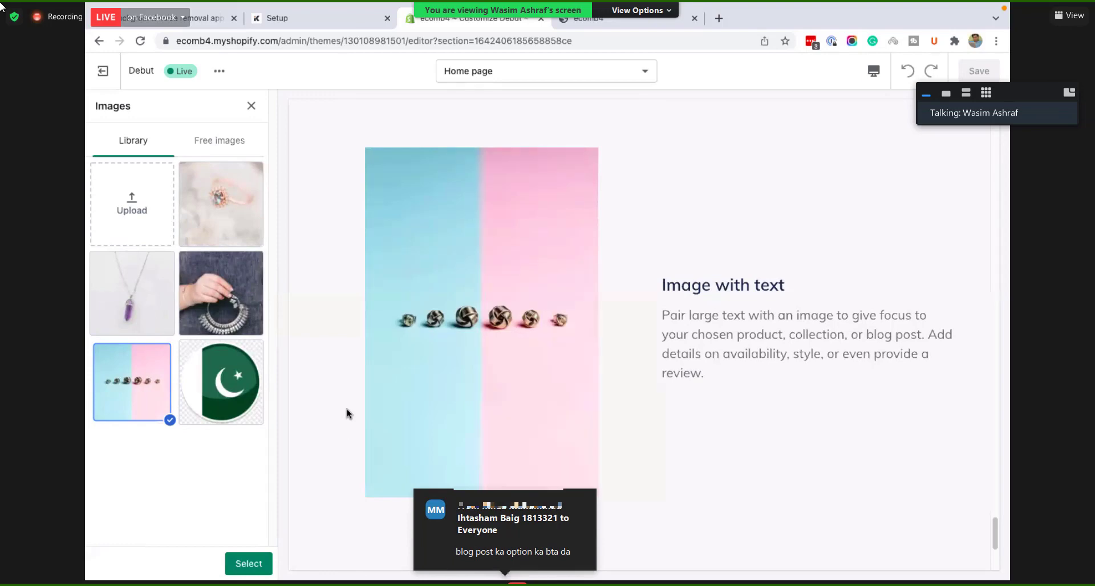
{"action": "scroll", "coordinate": [484, 292], "scroll_direction": "down", "scroll_amount": 4}
{"action": "scroll", "coordinate": [485, 292], "scroll_direction": "up", "scroll_amount": 5}
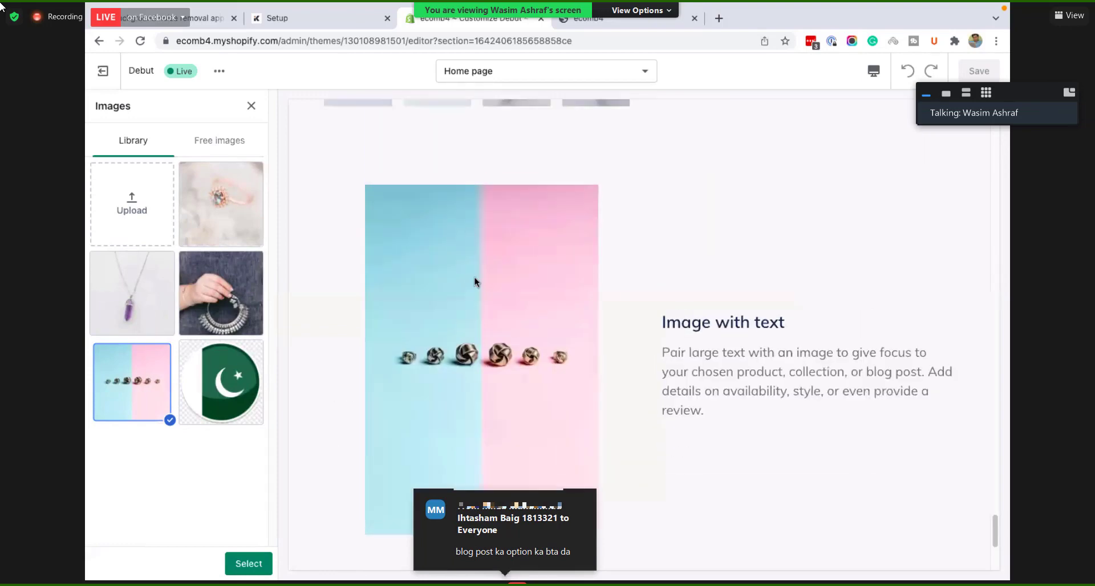
{"action": "left_click", "coordinate": [240, 564]}
Step: Set the Image with text section's image alignment to Right and check its button link choices, leaving the button fields empty
{"action": "scroll", "coordinate": [192, 387], "scroll_direction": "down", "scroll_amount": 2}
{"action": "scroll", "coordinate": [191, 387], "scroll_direction": "down", "scroll_amount": 2}
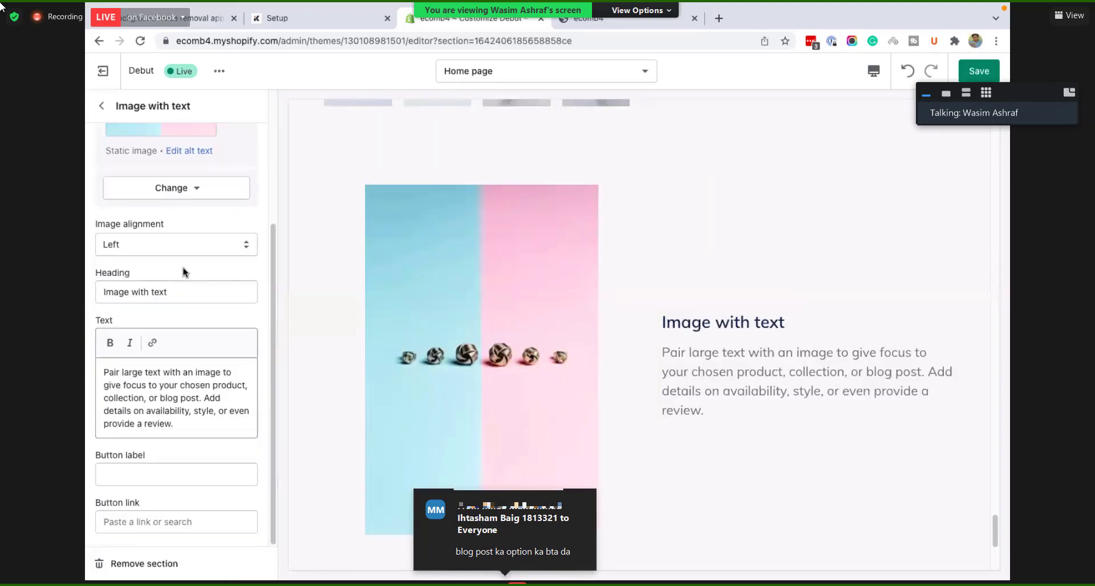
{"action": "left_click", "coordinate": [159, 239]}
{"action": "key", "text": "Down"}
{"action": "key", "text": "Return"}
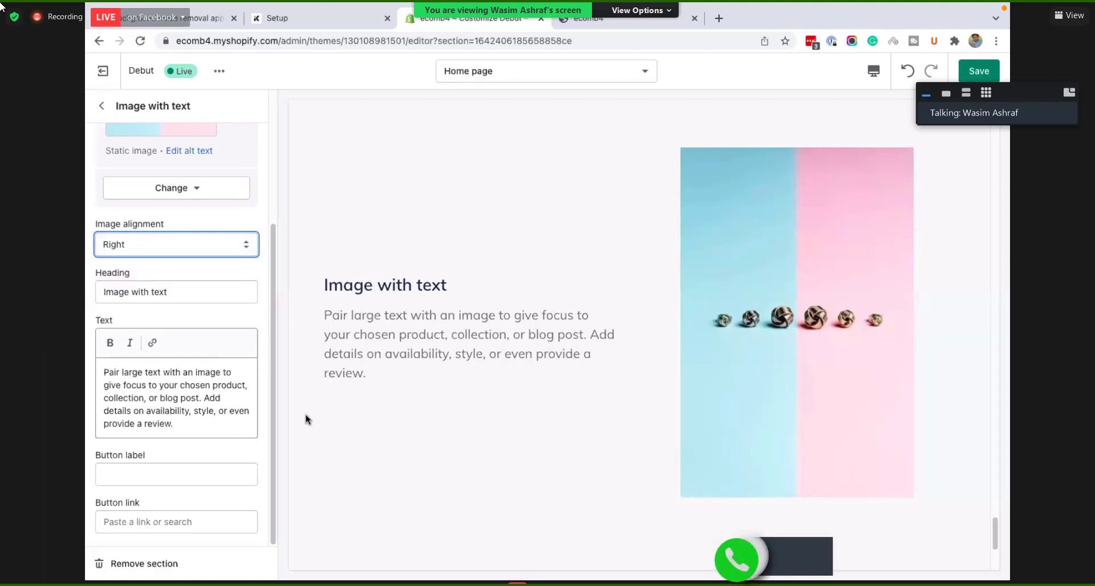
{"action": "left_click", "coordinate": [148, 476]}
{"action": "key", "text": "Tab"}
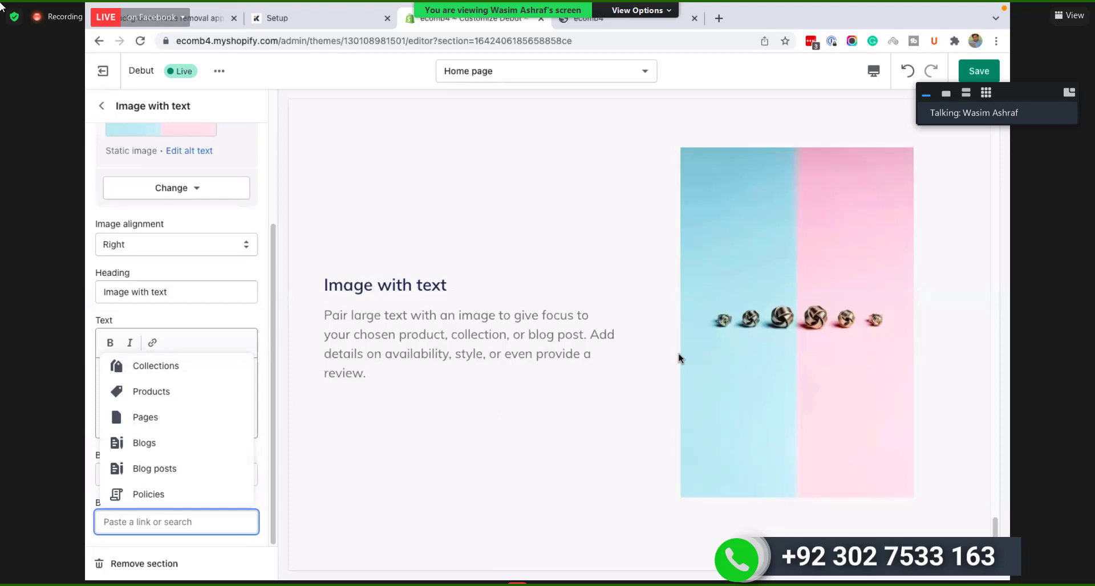
{"action": "left_click", "coordinate": [102, 107]}
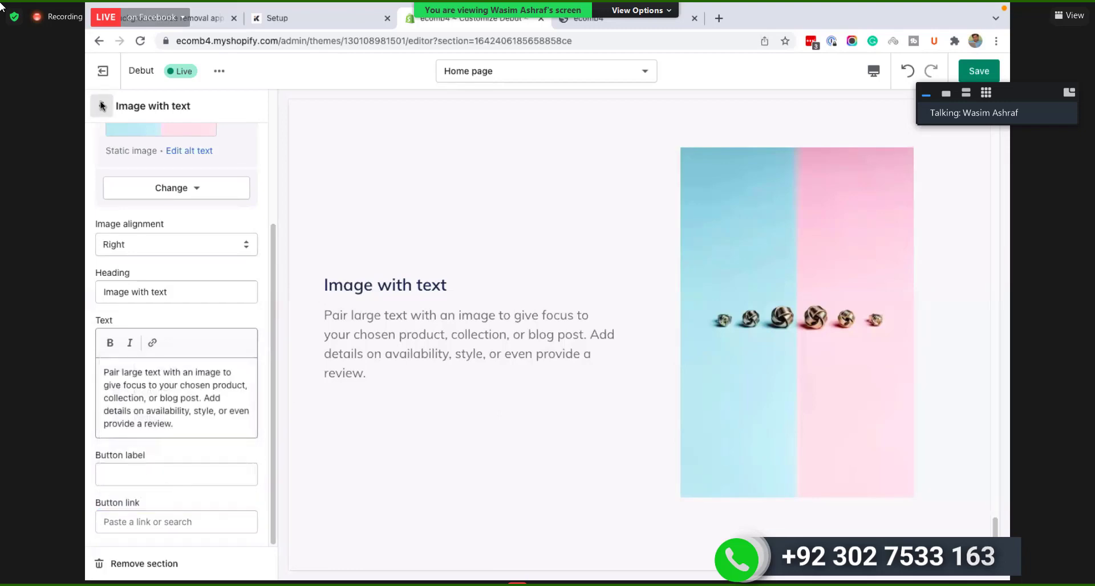
Step: Add a Logo list section below the Image with text section and check its placeholder logos in the preview
{"action": "scroll", "coordinate": [623, 393], "scroll_direction": "down", "scroll_amount": 4}
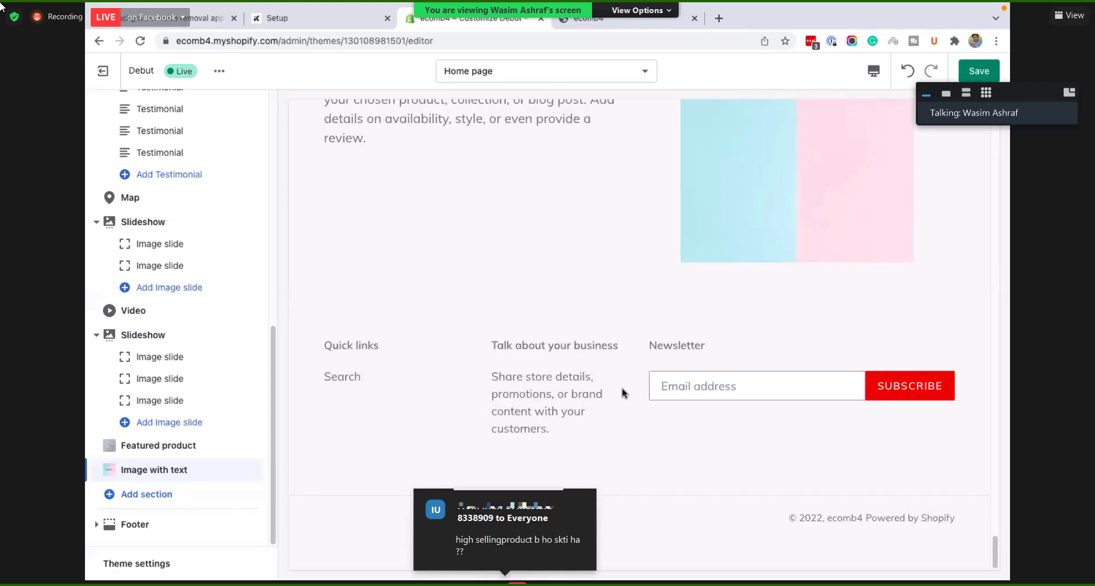
{"action": "left_click", "coordinate": [147, 495]}
{"action": "scroll", "coordinate": [162, 359], "scroll_direction": "down", "scroll_amount": 1}
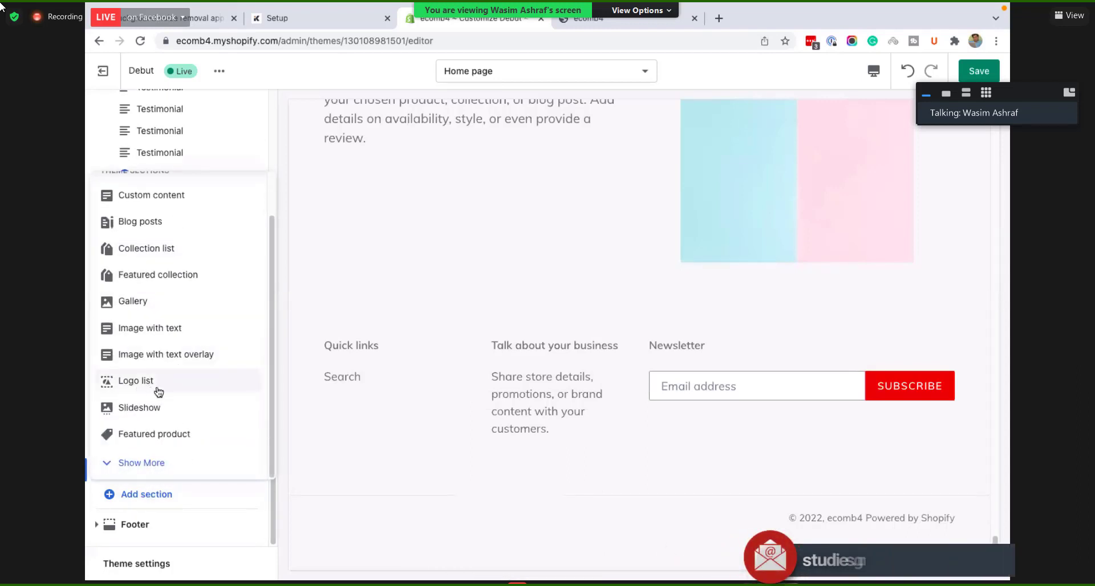
{"action": "left_click", "coordinate": [159, 390]}
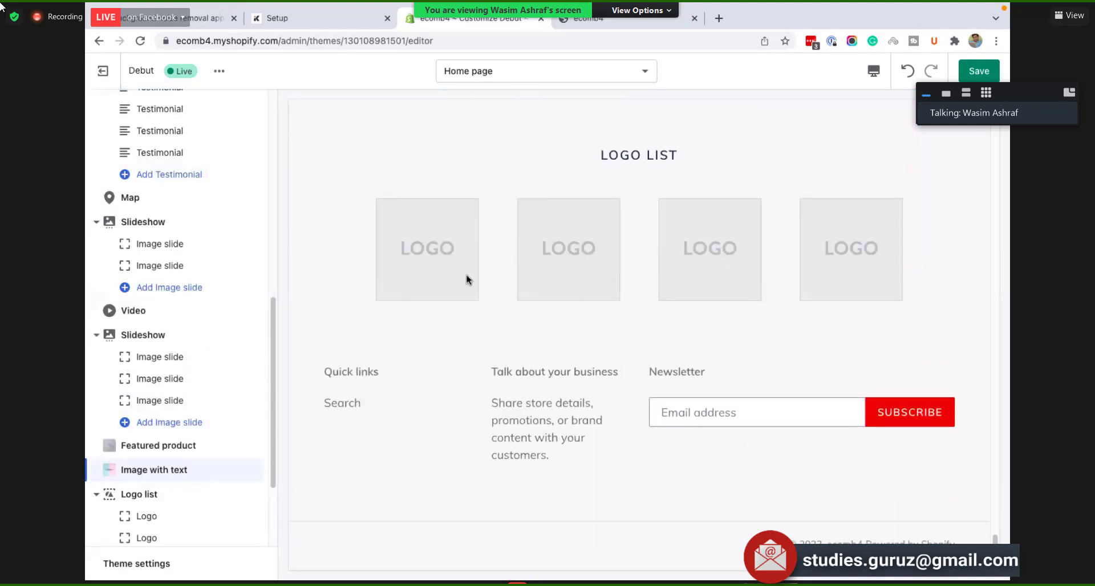
{"action": "scroll", "coordinate": [617, 290], "scroll_direction": "down", "scroll_amount": 1}
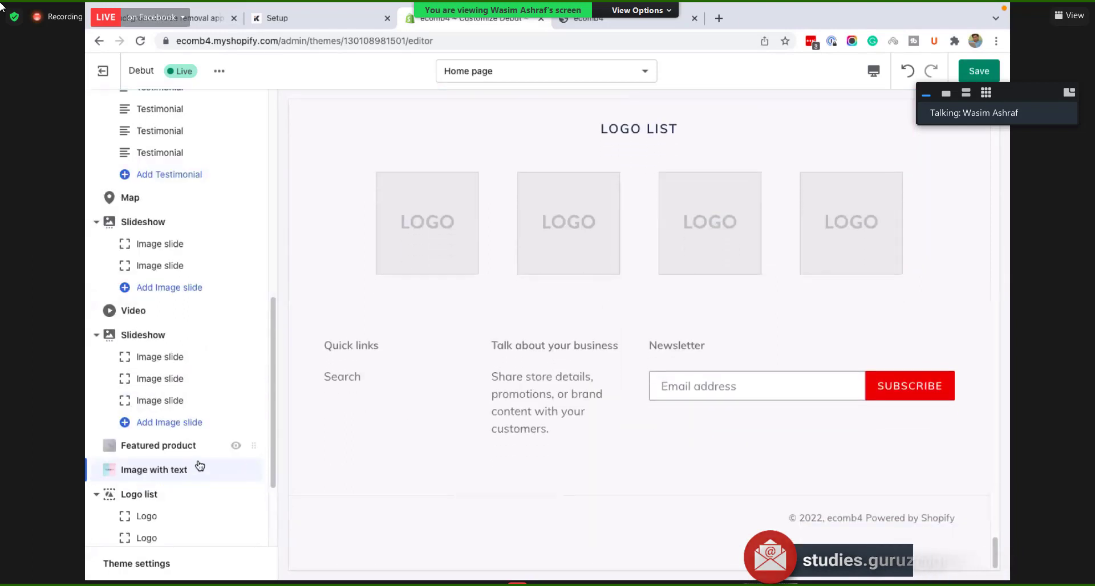
{"action": "scroll", "coordinate": [229, 452], "scroll_direction": "down", "scroll_amount": 2}
{"action": "scroll", "coordinate": [230, 452], "scroll_direction": "down", "scroll_amount": 1}
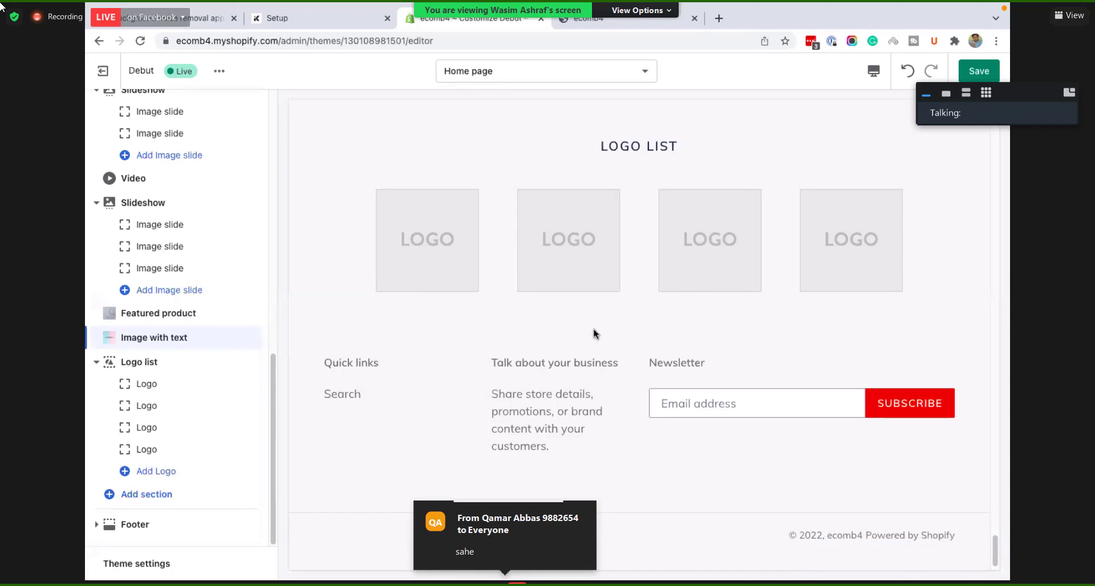
{"action": "scroll", "coordinate": [594, 330], "scroll_direction": "down", "scroll_amount": 1}
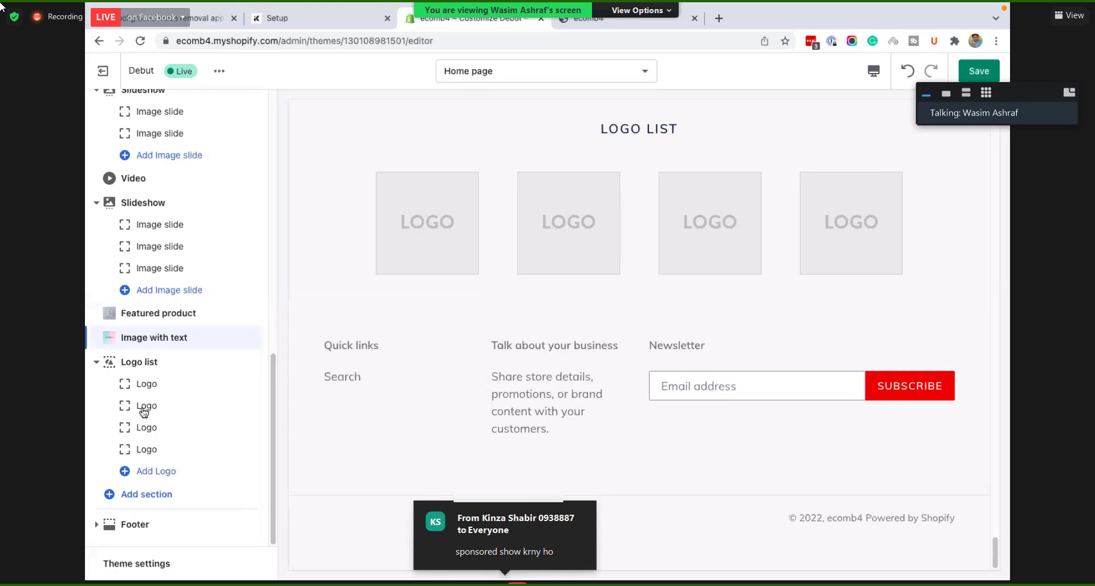
Step: Review the available theme sections and compare them with the home page preview, from the Brand Introduction down to the footer
{"action": "left_click", "coordinate": [174, 495]}
{"action": "scroll", "coordinate": [188, 353], "scroll_direction": "down", "scroll_amount": 1}
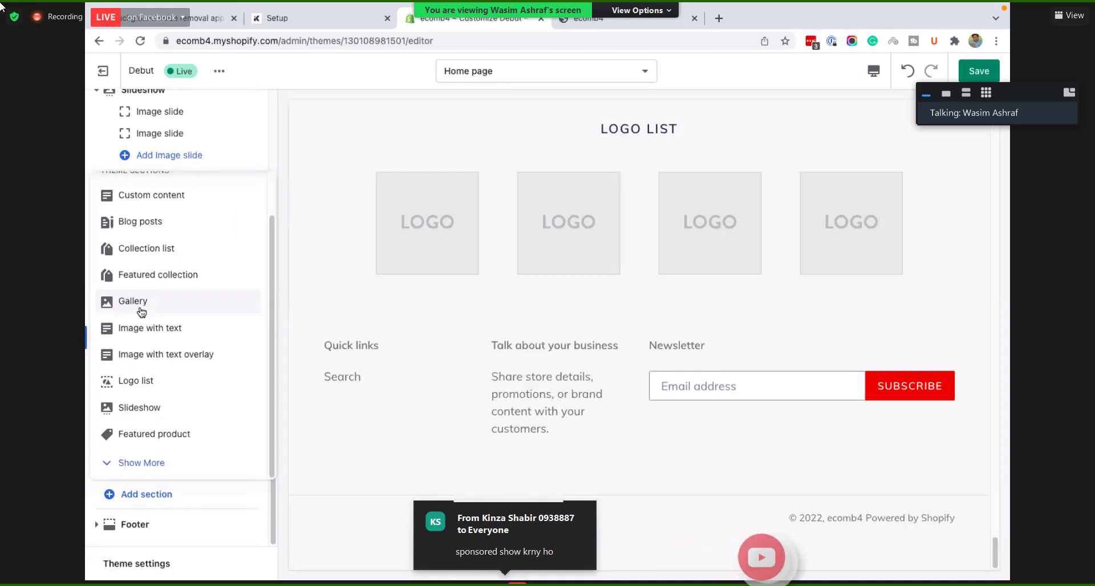
{"action": "scroll", "coordinate": [213, 342], "scroll_direction": "up", "scroll_amount": 1}
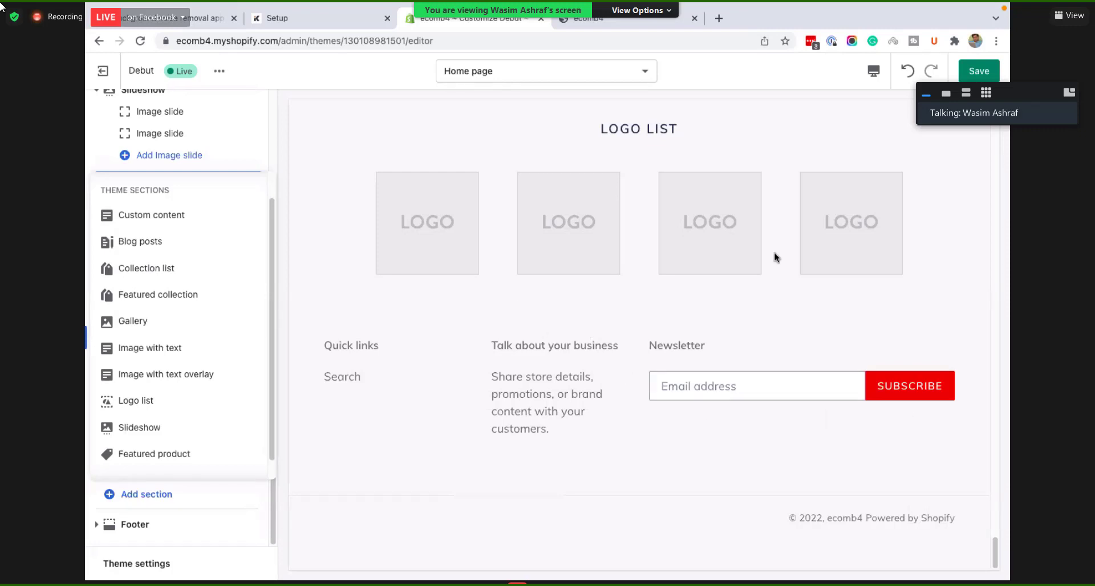
{"action": "scroll", "coordinate": [581, 312], "scroll_direction": "up", "scroll_amount": 6}
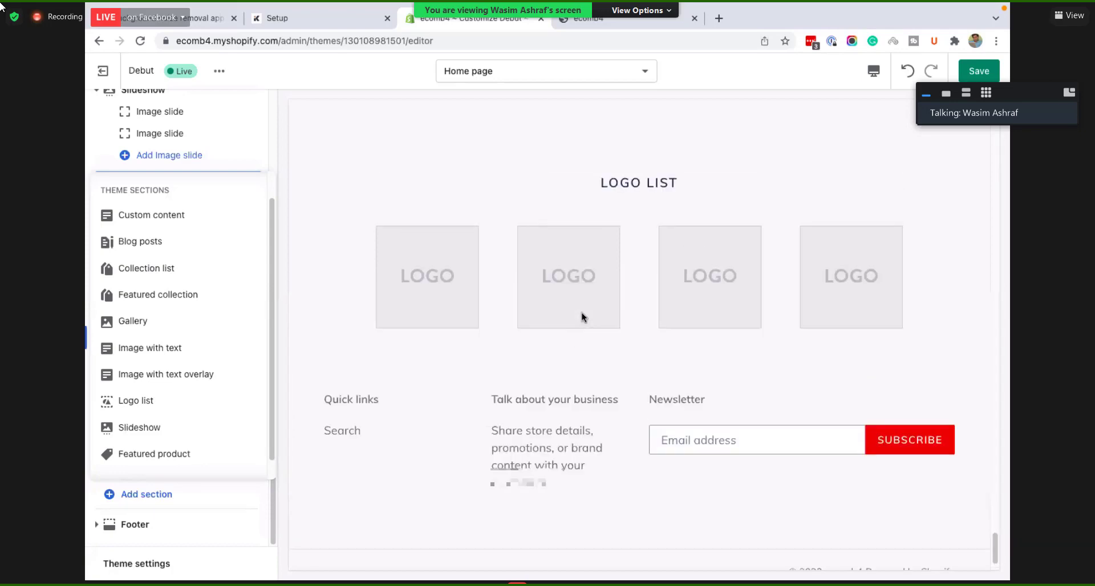
{"action": "scroll", "coordinate": [582, 312], "scroll_direction": "up", "scroll_amount": 10}
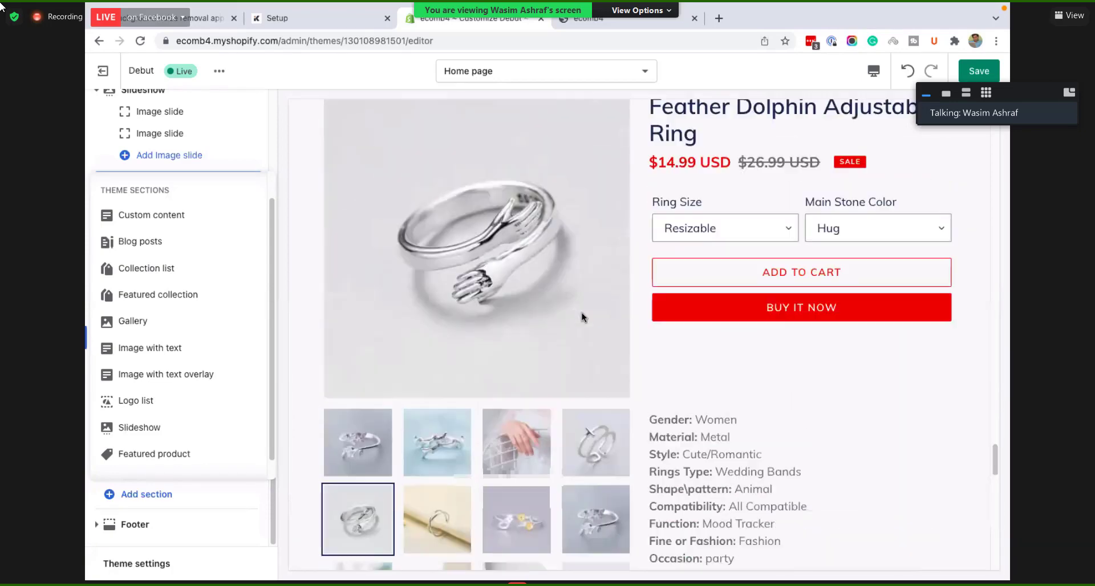
{"action": "scroll", "coordinate": [582, 312], "scroll_direction": "up", "scroll_amount": 20}
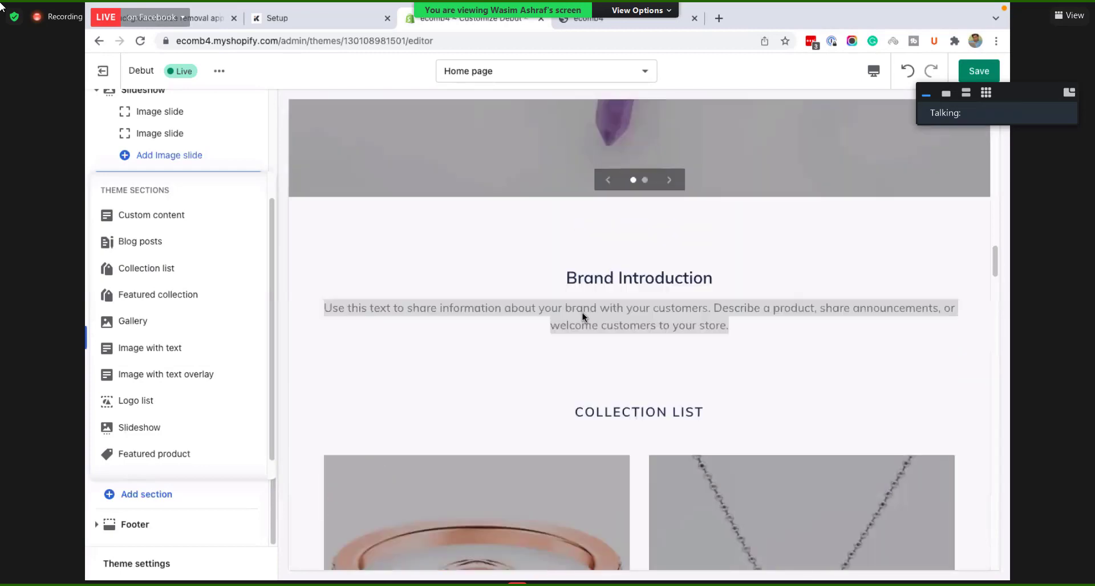
{"action": "scroll", "coordinate": [583, 313], "scroll_direction": "down", "scroll_amount": 20}
{"action": "scroll", "coordinate": [584, 313], "scroll_direction": "down", "scroll_amount": 10}
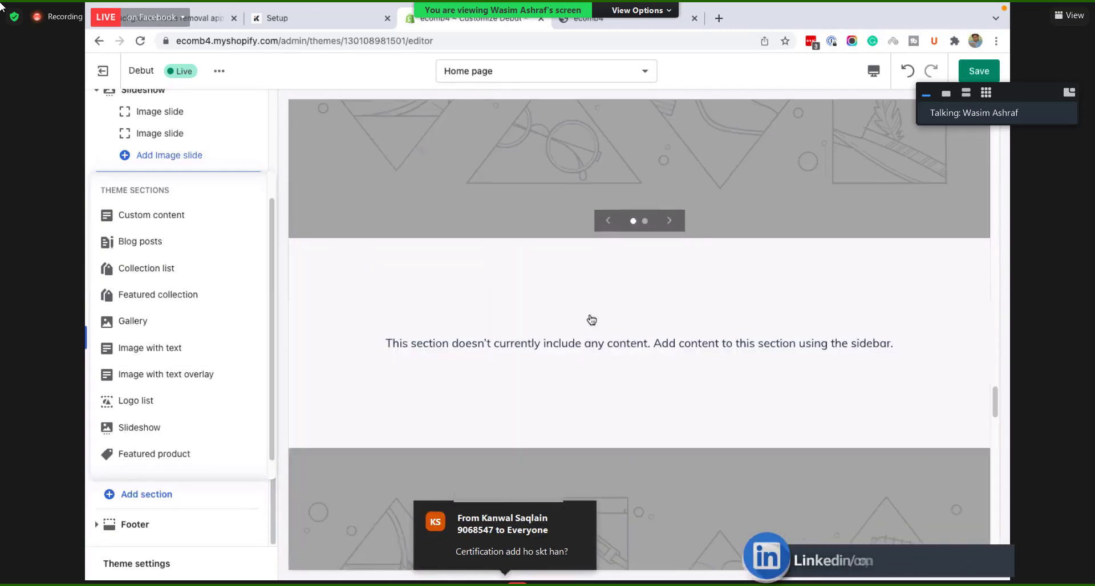
{"action": "scroll", "coordinate": [633, 349], "scroll_direction": "down", "scroll_amount": 10}
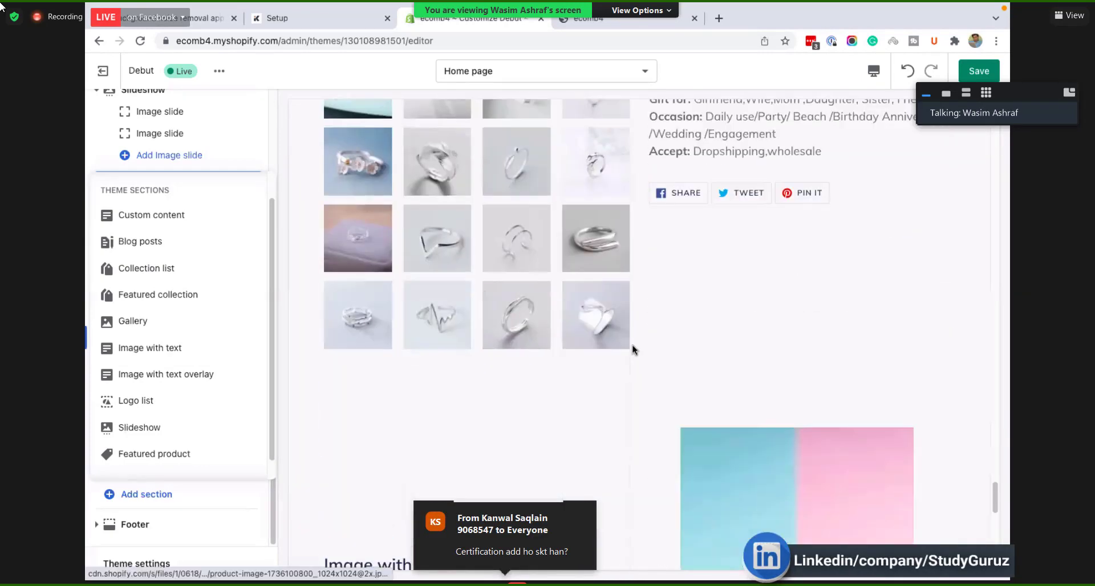
{"action": "scroll", "coordinate": [631, 346], "scroll_direction": "down", "scroll_amount": 5}
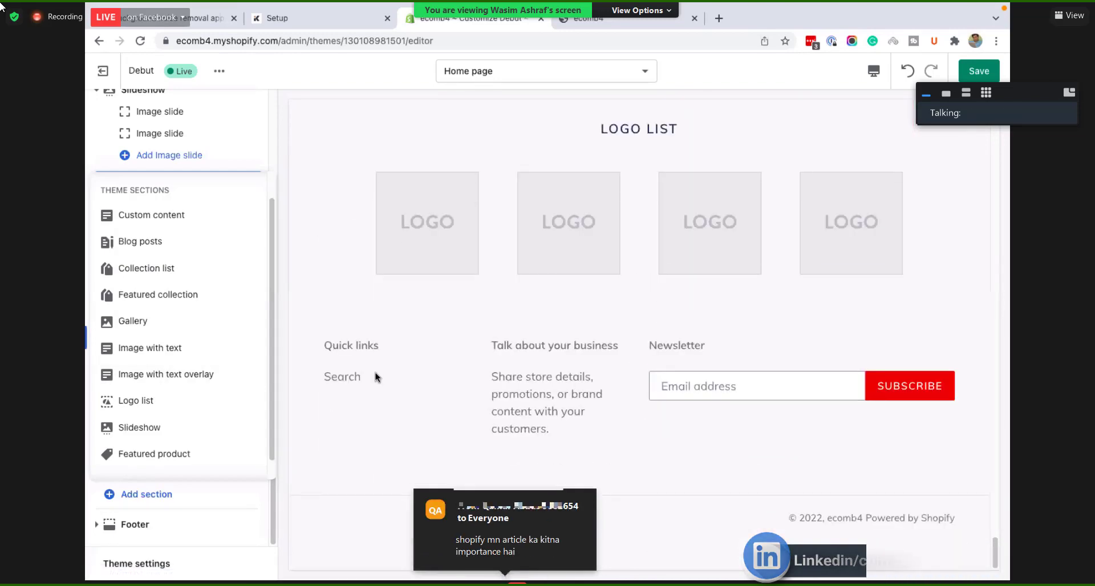
Step: Expand the full list of available theme sections and look through it down to Video
{"action": "scroll", "coordinate": [174, 319], "scroll_direction": "down", "scroll_amount": 1}
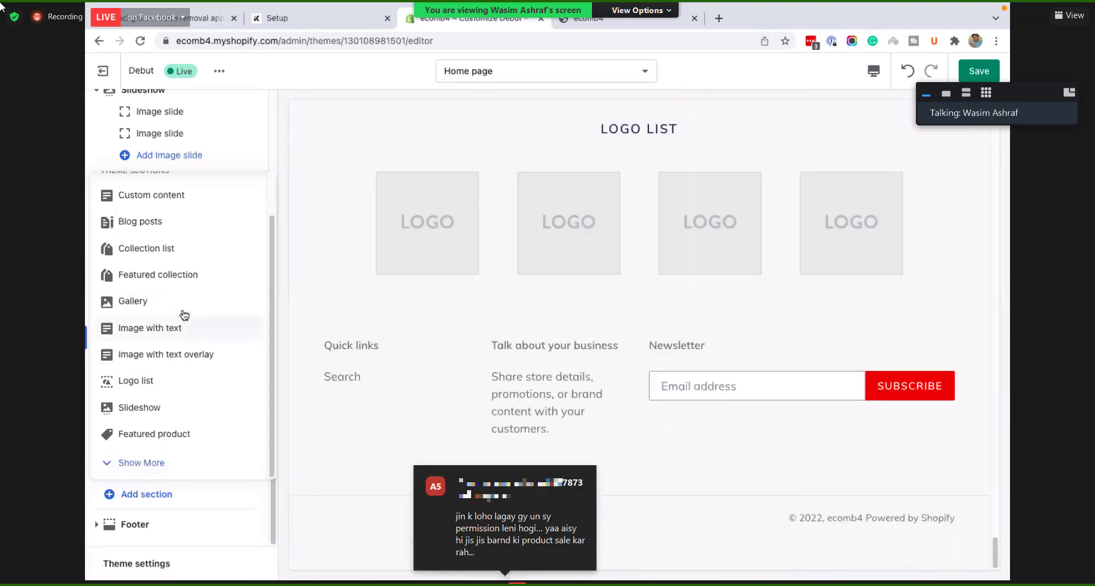
{"action": "left_click", "coordinate": [161, 466]}
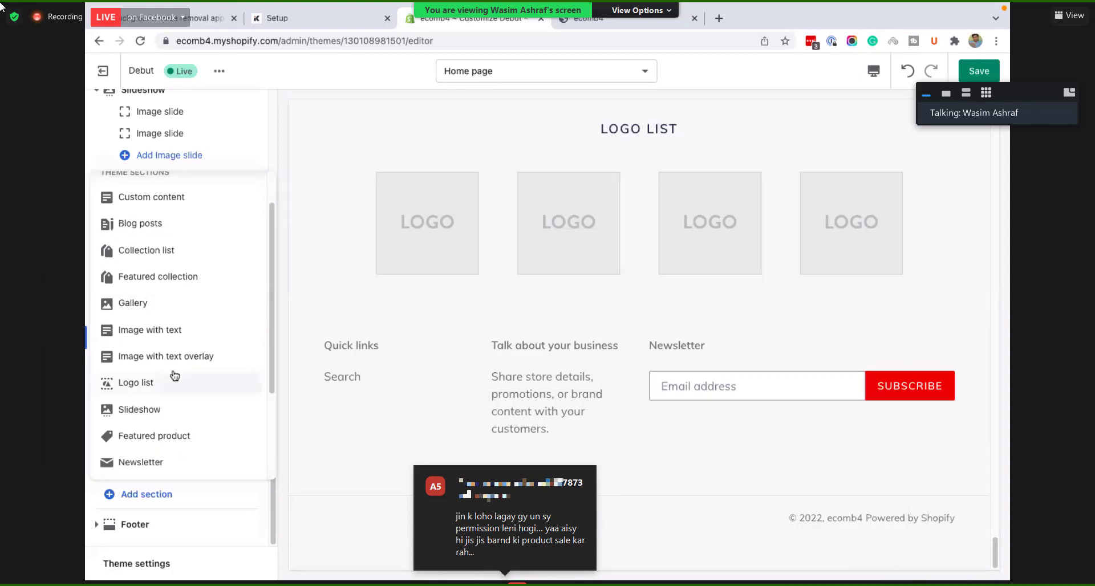
{"action": "scroll", "coordinate": [173, 394], "scroll_direction": "down", "scroll_amount": 3}
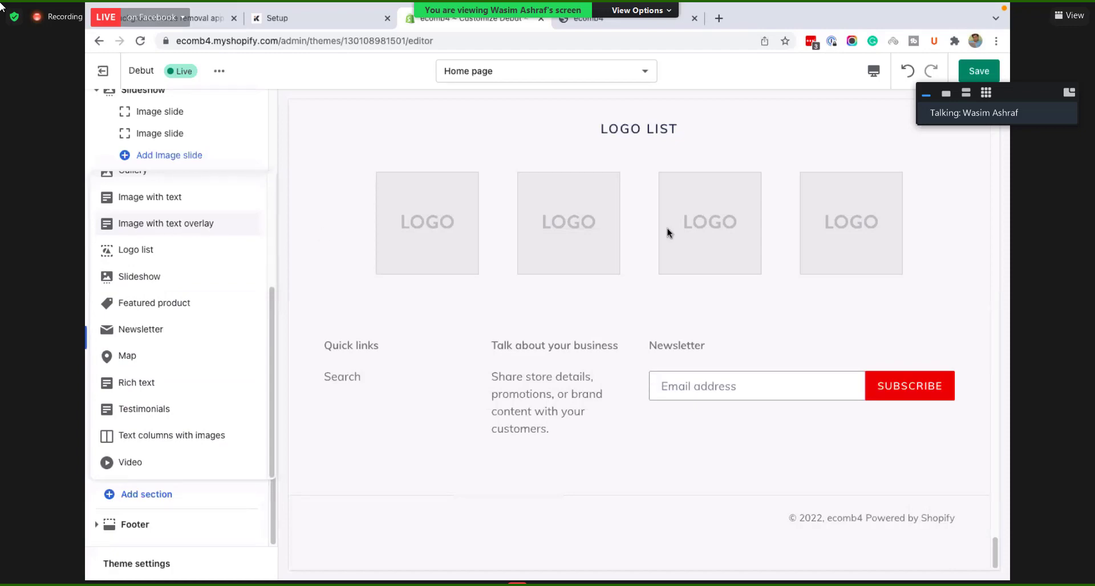
Step: Review the home page preview from the Vintage Jewelry Collection banner down to the footer and close the list of theme sections
{"action": "scroll", "coordinate": [689, 233], "scroll_direction": "up", "scroll_amount": 20}
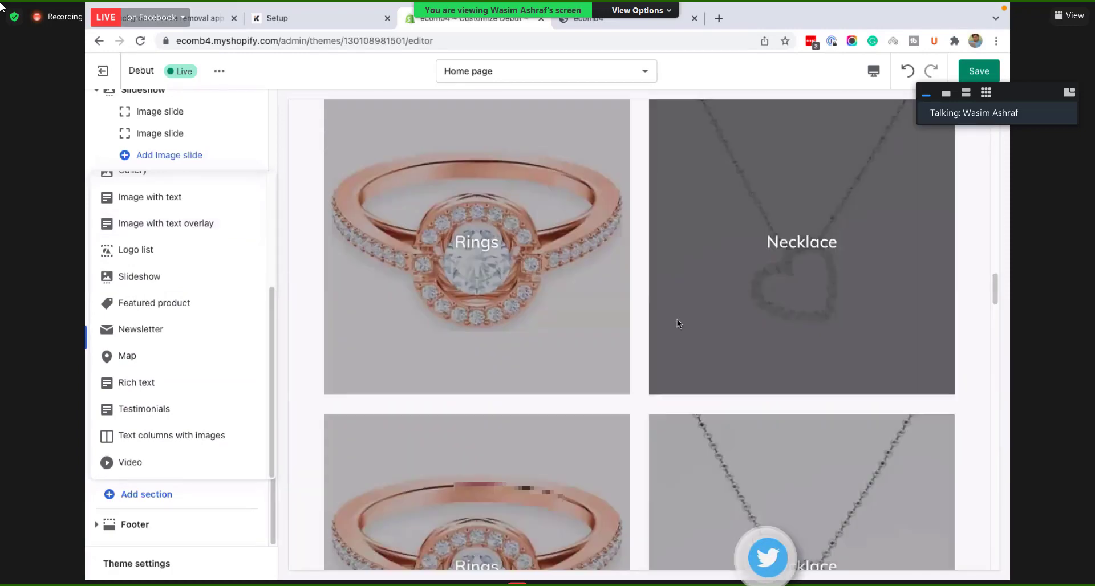
{"action": "scroll", "coordinate": [570, 358], "scroll_direction": "up", "scroll_amount": 10}
{"action": "scroll", "coordinate": [525, 354], "scroll_direction": "down", "scroll_amount": 4}
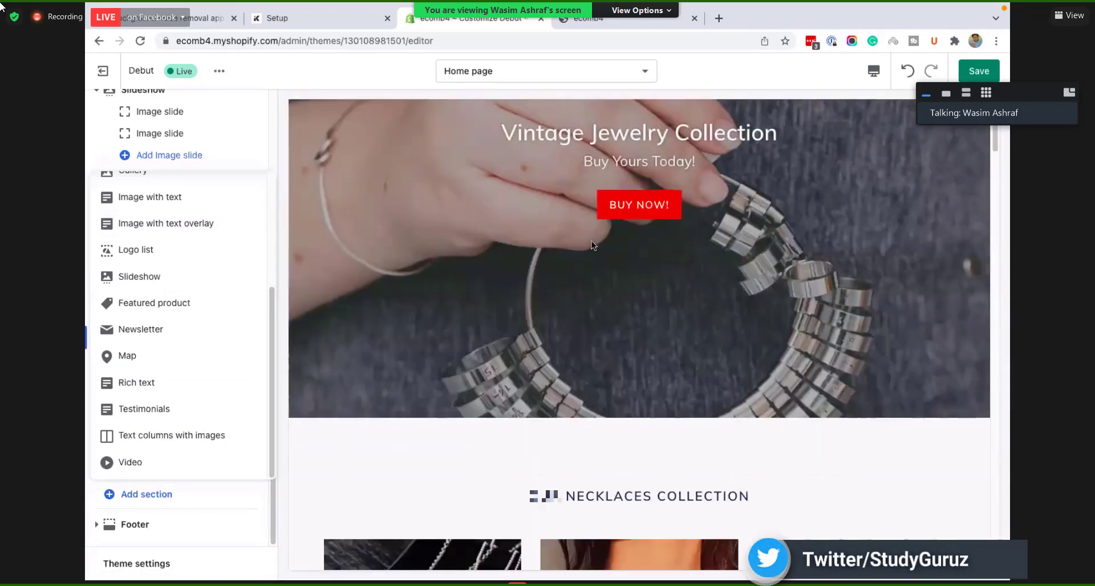
{"action": "scroll", "coordinate": [591, 240], "scroll_direction": "up", "scroll_amount": 2}
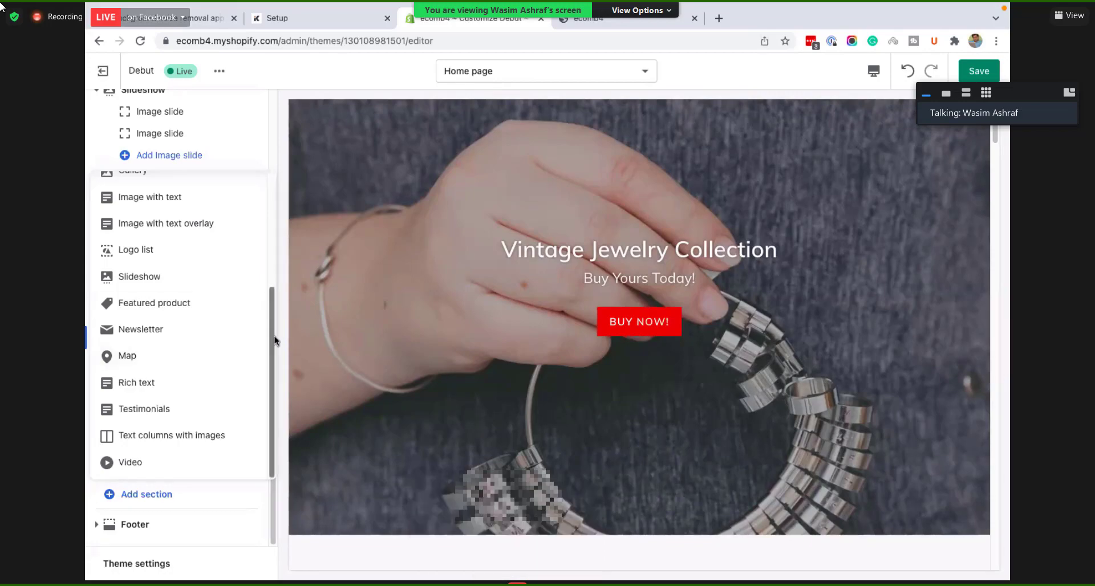
{"action": "scroll", "coordinate": [419, 364], "scroll_direction": "down", "scroll_amount": 6}
{"action": "scroll", "coordinate": [503, 391], "scroll_direction": "down", "scroll_amount": 15}
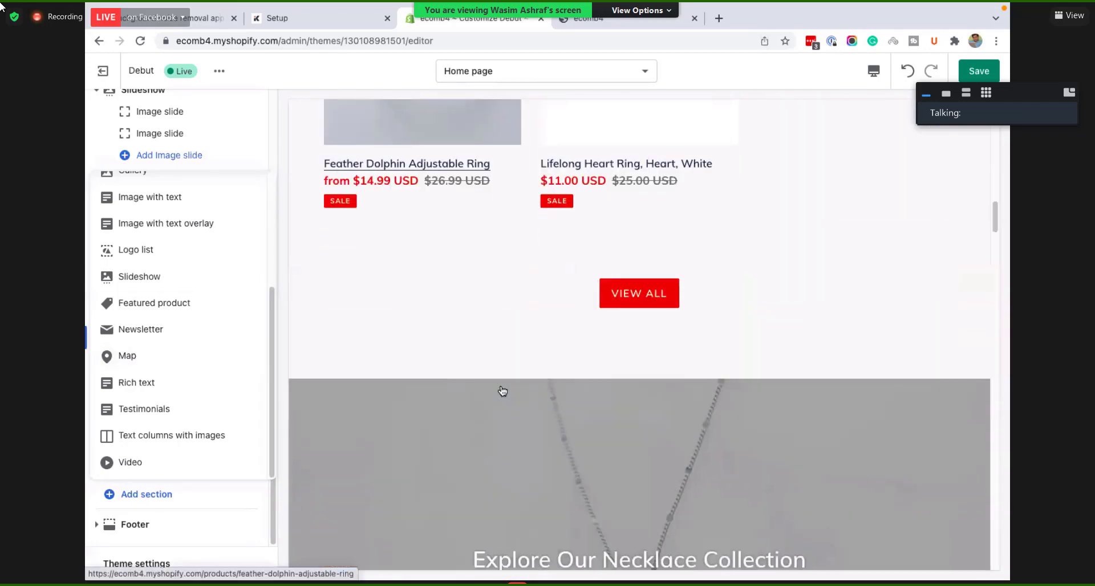
{"action": "scroll", "coordinate": [502, 391], "scroll_direction": "down", "scroll_amount": 15}
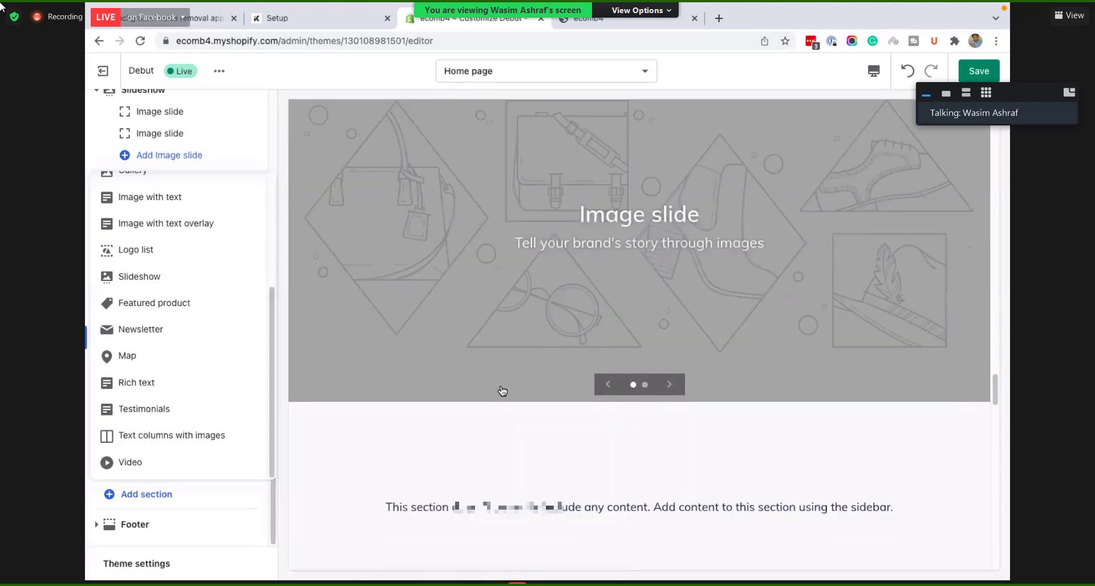
{"action": "scroll", "coordinate": [503, 391], "scroll_direction": "down", "scroll_amount": 10}
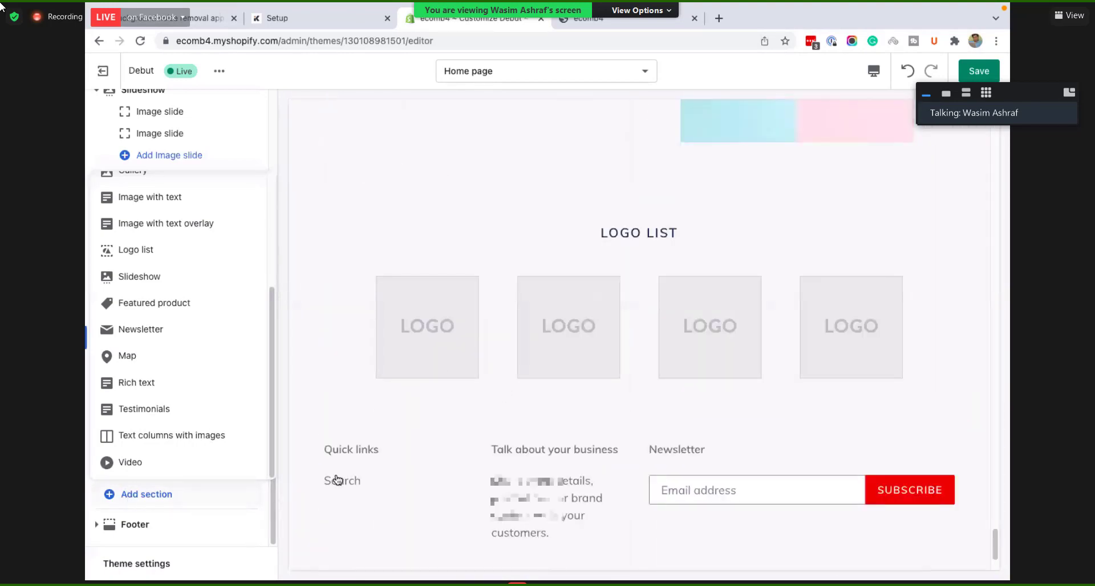
{"action": "left_click", "coordinate": [296, 340]}
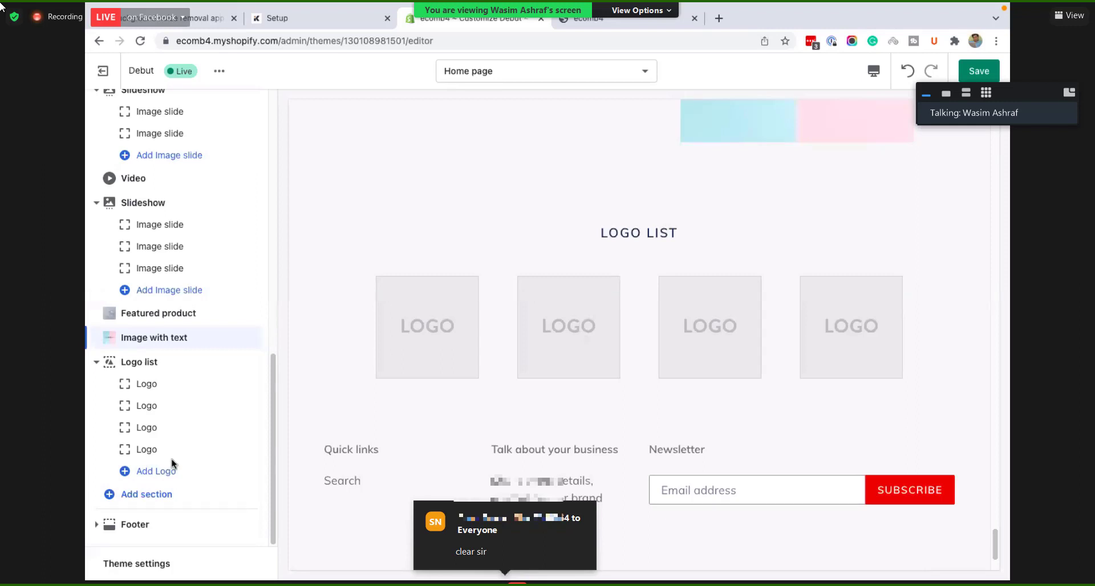
{"action": "left_click", "coordinate": [111, 494]}
{"action": "left_click", "coordinate": [403, 260]}
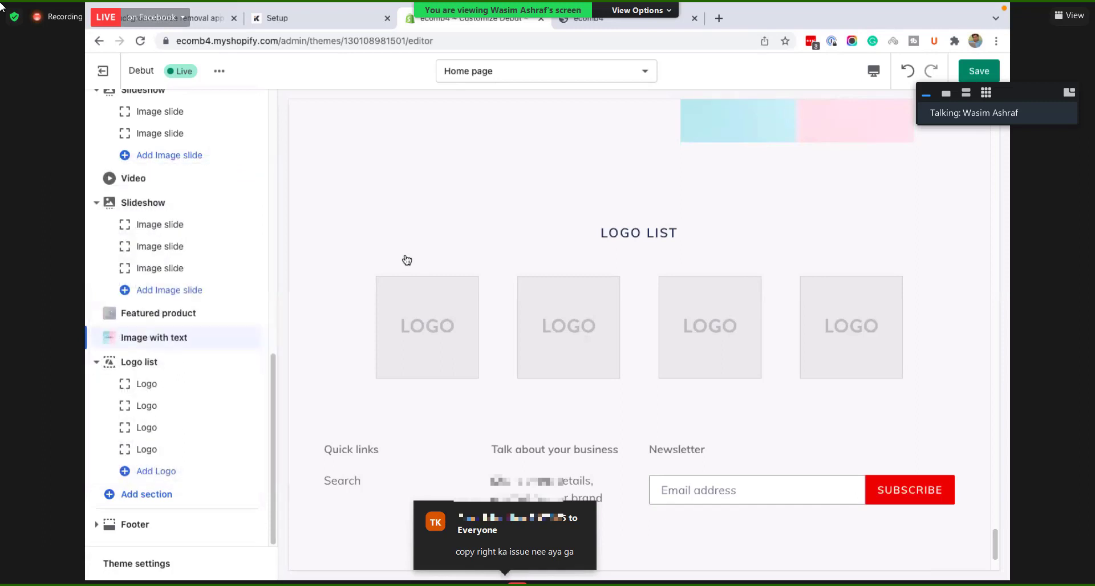
Step: Examine the image and link settings of the Logo list's first logo block and return to the section list
{"action": "scroll", "coordinate": [374, 268], "scroll_direction": "down", "scroll_amount": 1}
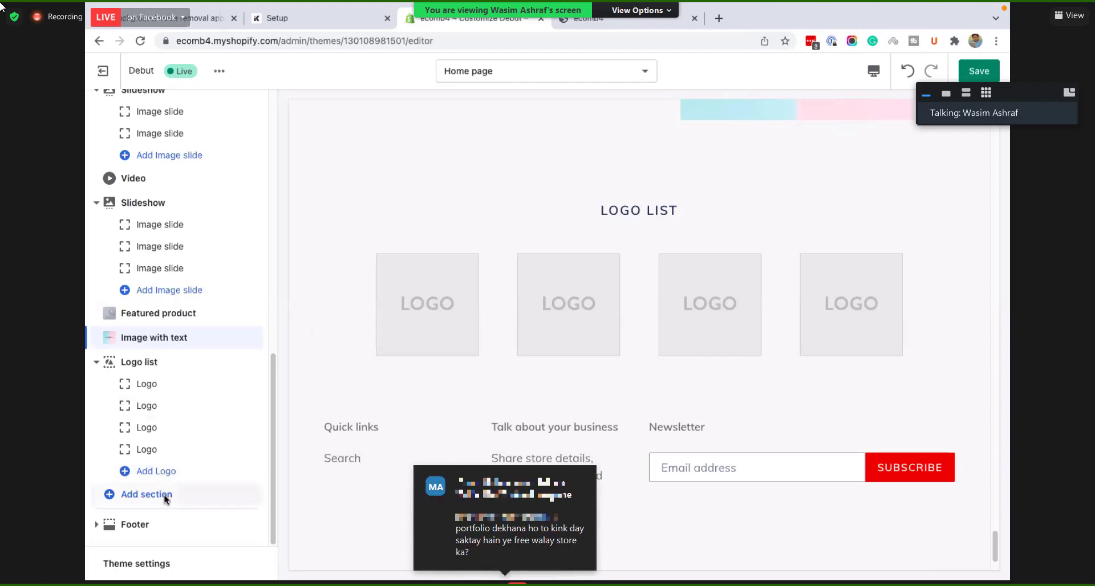
{"action": "scroll", "coordinate": [604, 354], "scroll_direction": "down", "scroll_amount": 3}
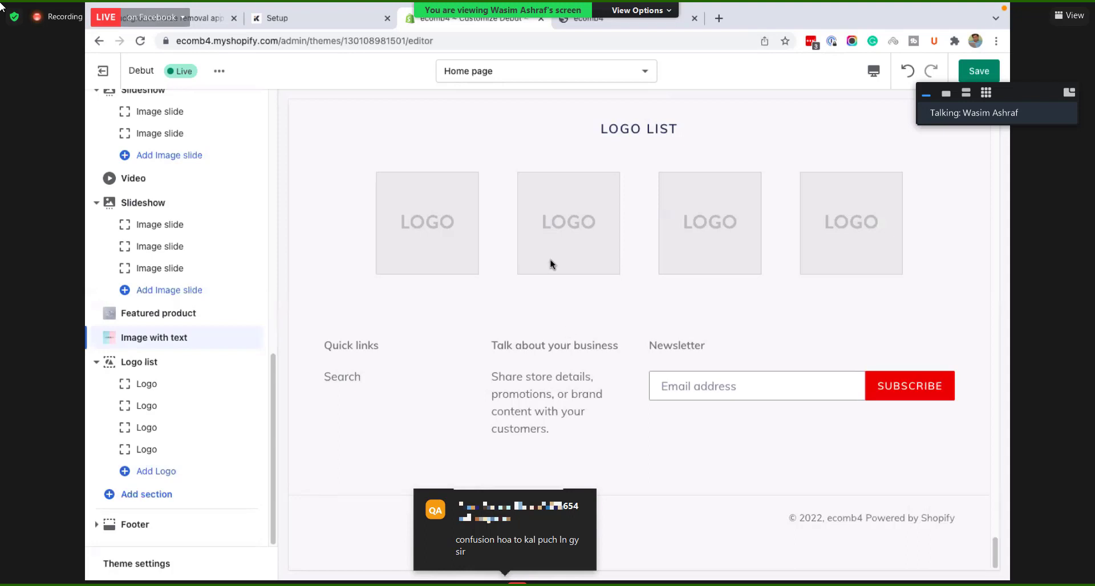
{"action": "left_click", "coordinate": [169, 385]}
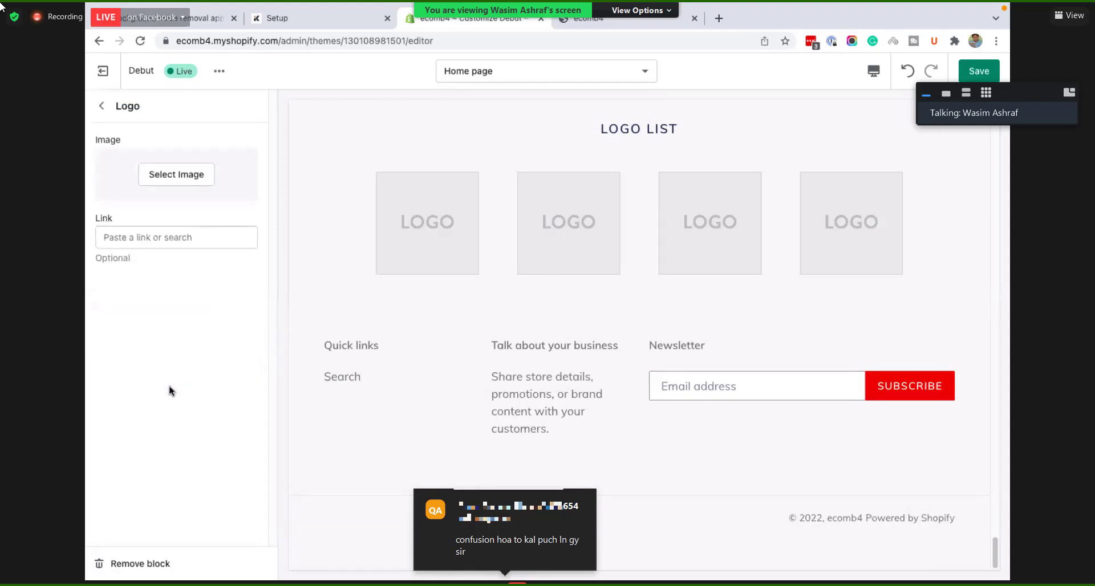
{"action": "left_click", "coordinate": [142, 236]}
{"action": "left_click", "coordinate": [130, 317]}
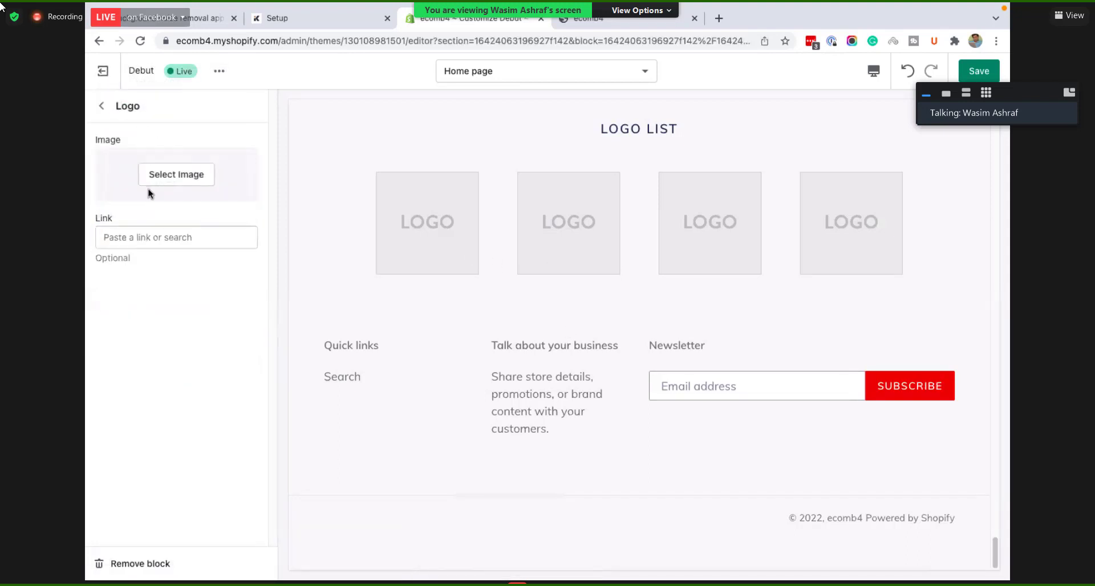
{"action": "left_click", "coordinate": [102, 108]}
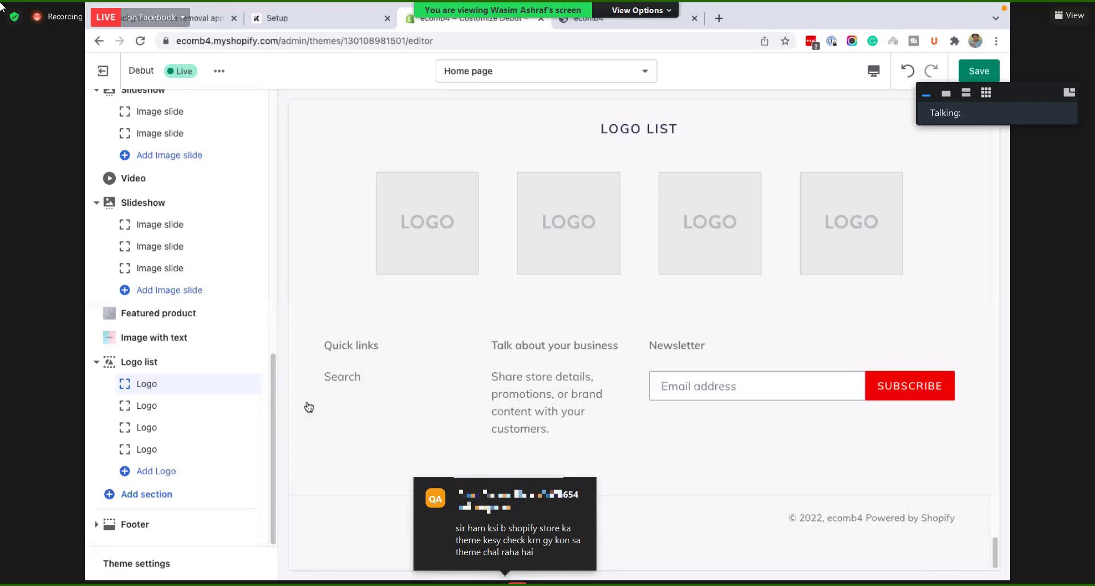
{"action": "scroll", "coordinate": [177, 237], "scroll_direction": "up", "scroll_amount": 10}
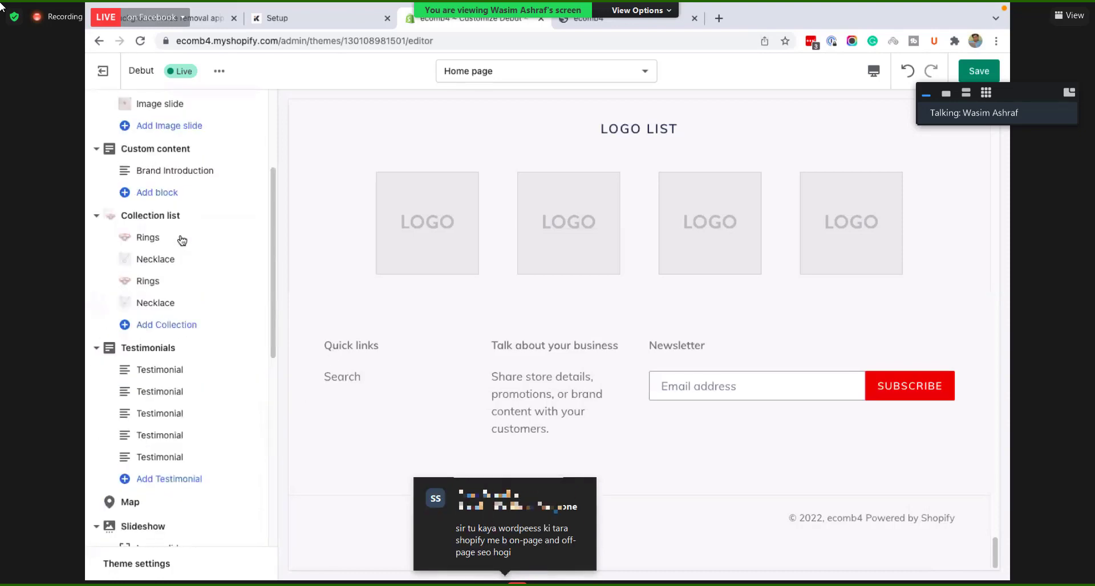
{"action": "scroll", "coordinate": [184, 240], "scroll_direction": "down", "scroll_amount": 10}
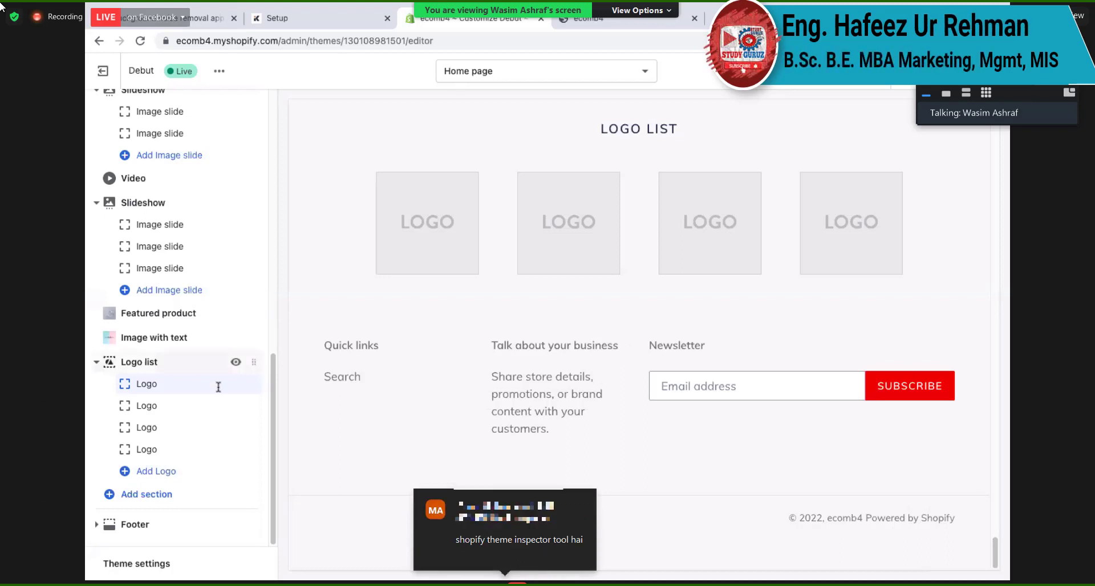
{"action": "scroll", "coordinate": [576, 333], "scroll_direction": "up", "scroll_amount": 1}
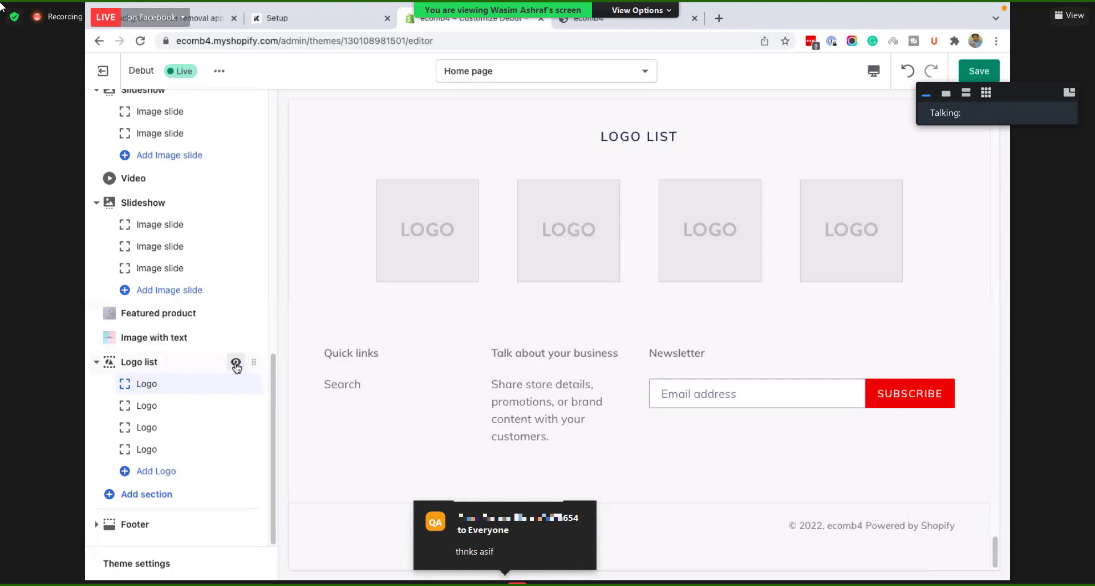
{"action": "scroll", "coordinate": [567, 311], "scroll_direction": "up", "scroll_amount": 2}
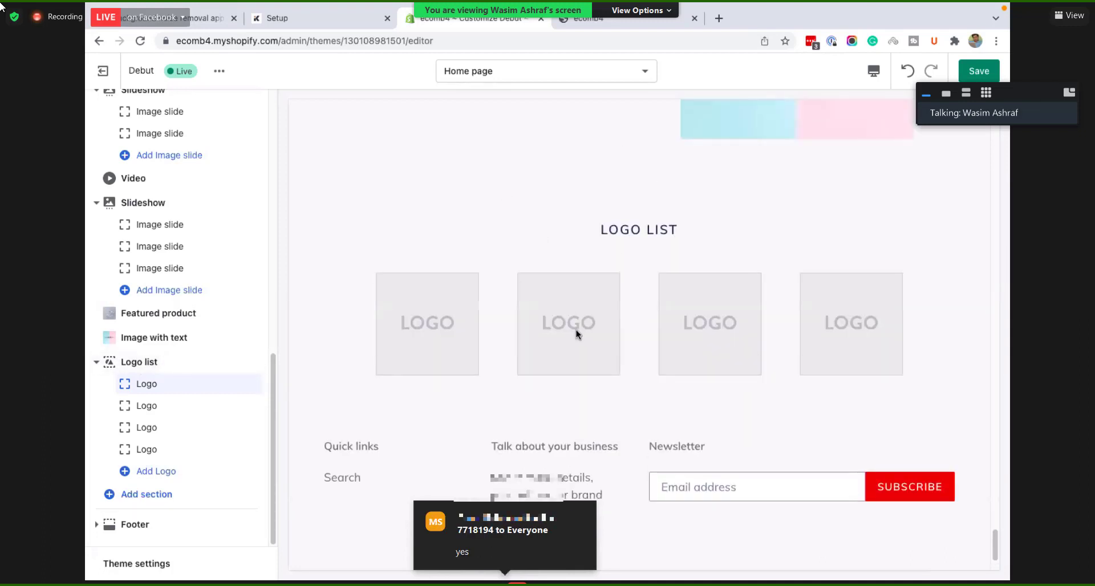
{"action": "scroll", "coordinate": [576, 330], "scroll_direction": "down", "scroll_amount": 2}
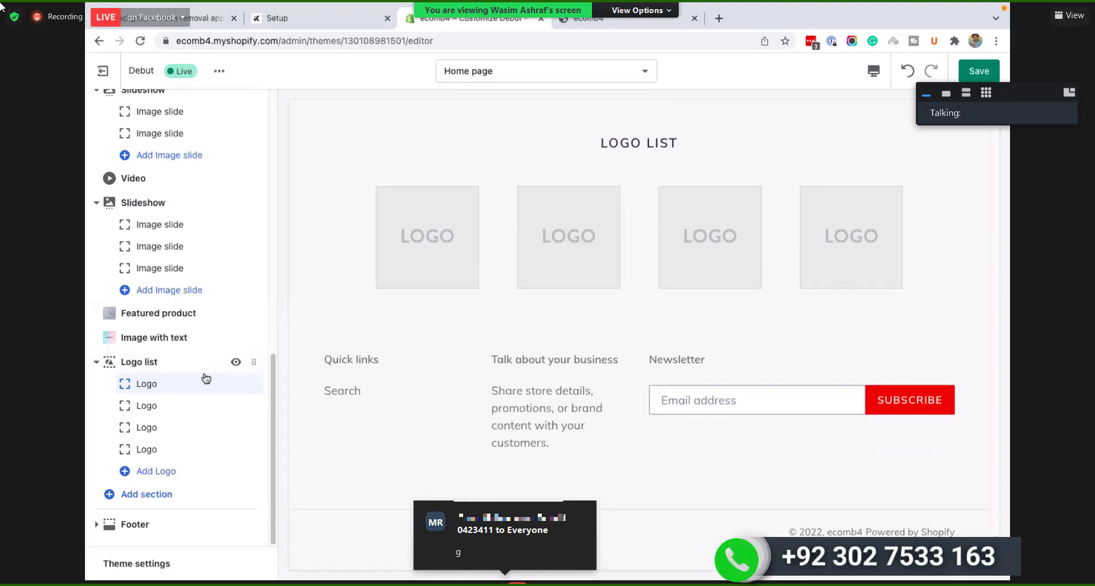
Step: Hide and show the Logo list section repeatedly to compare the preview, checking the section's heading setting in between
{"action": "mouse_move", "coordinate": [234, 363]}
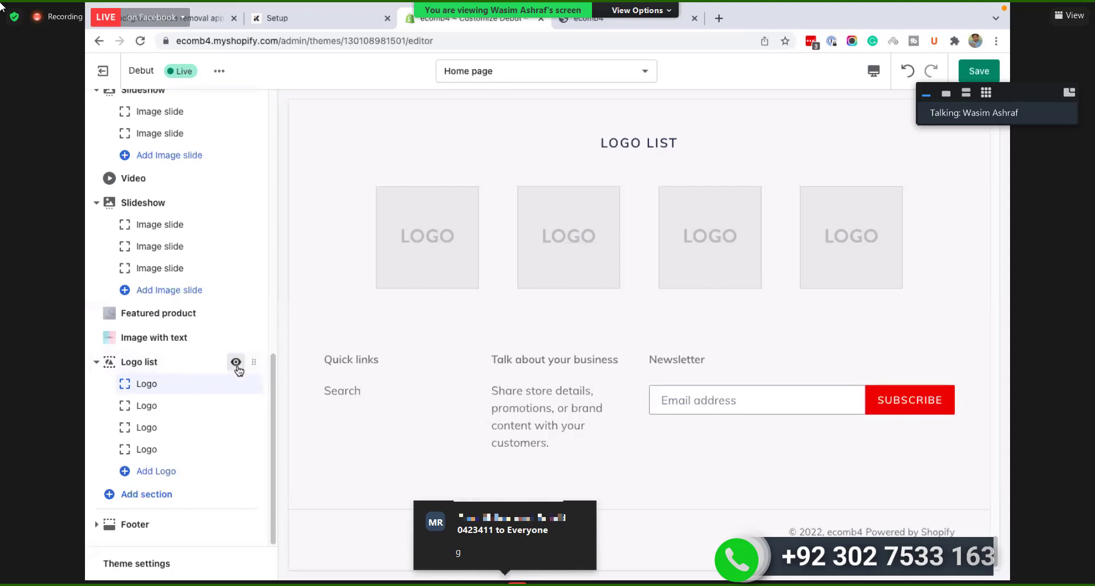
{"action": "left_click", "coordinate": [236, 365]}
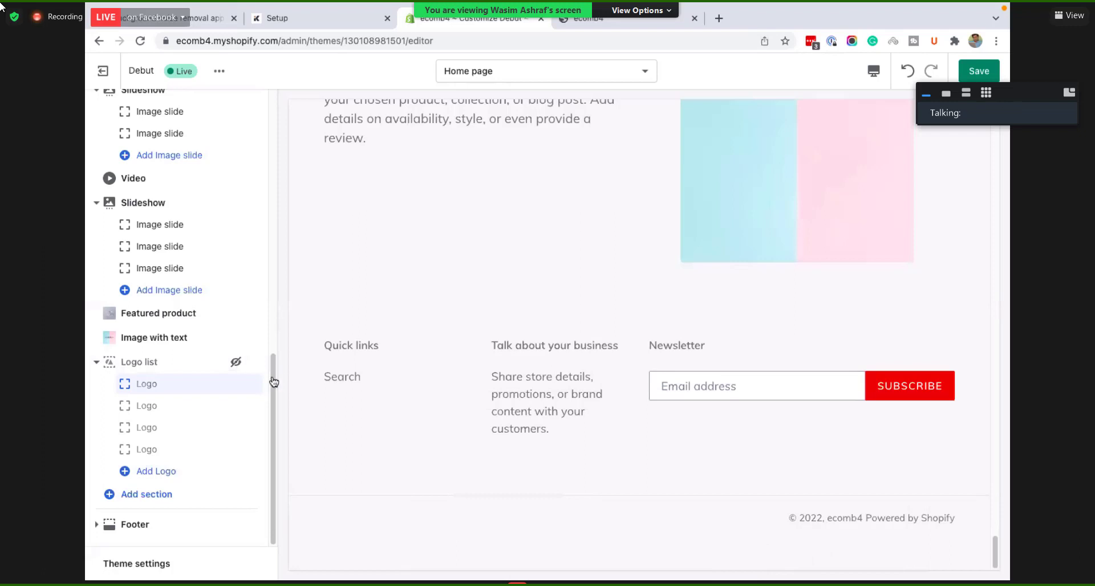
{"action": "left_click", "coordinate": [235, 364]}
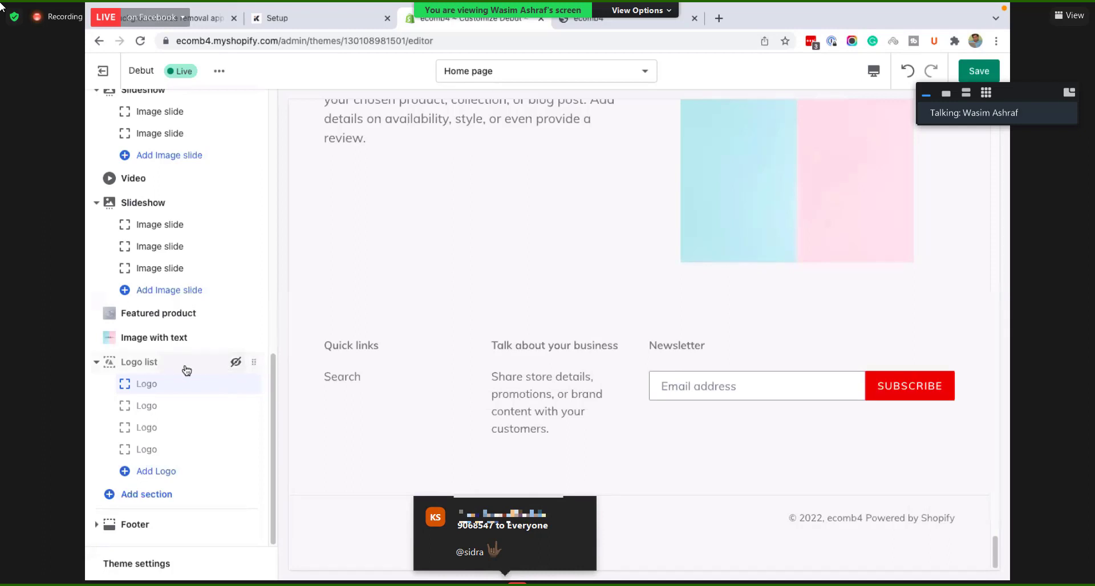
{"action": "left_click", "coordinate": [236, 363]}
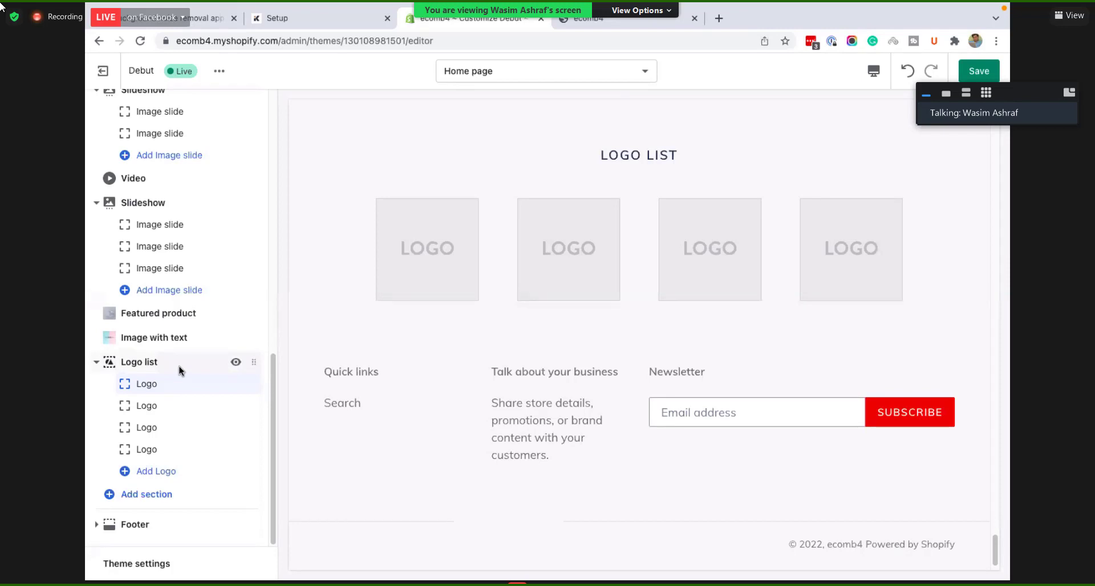
{"action": "left_click", "coordinate": [232, 362]}
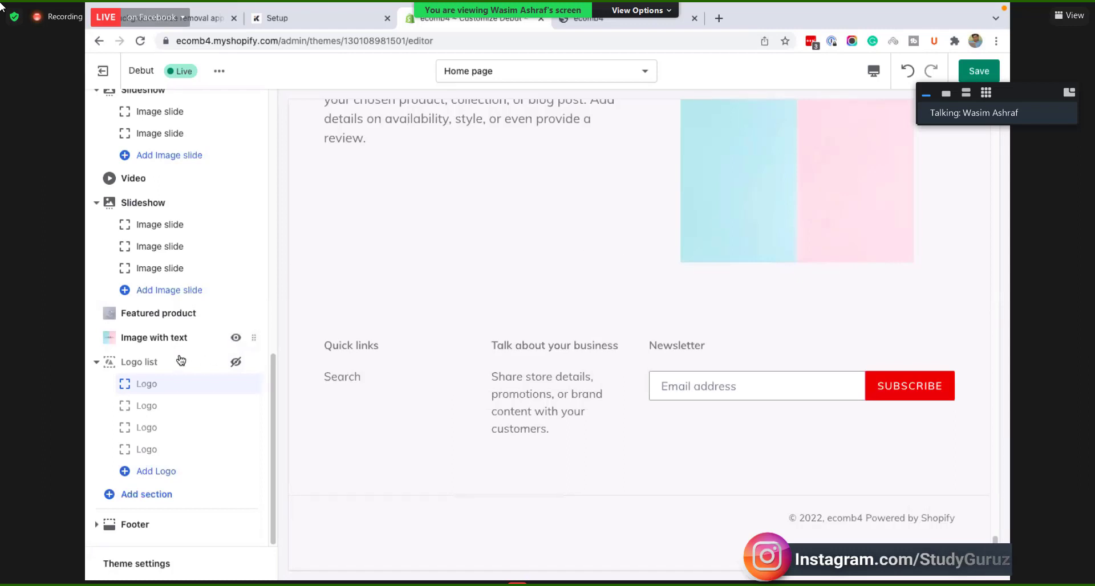
{"action": "left_click", "coordinate": [234, 362]}
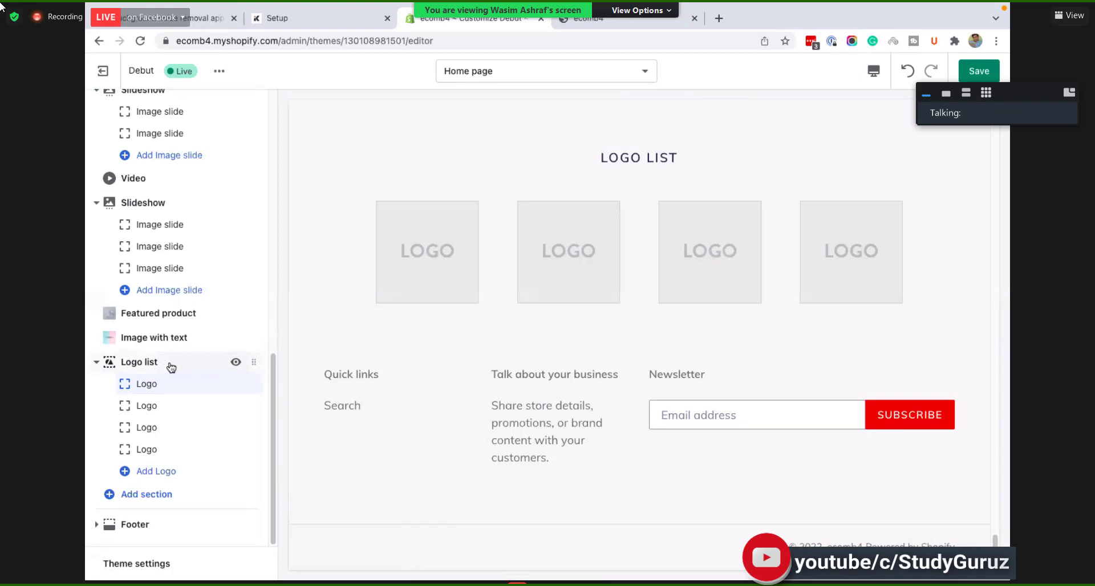
{"action": "left_click", "coordinate": [236, 363]}
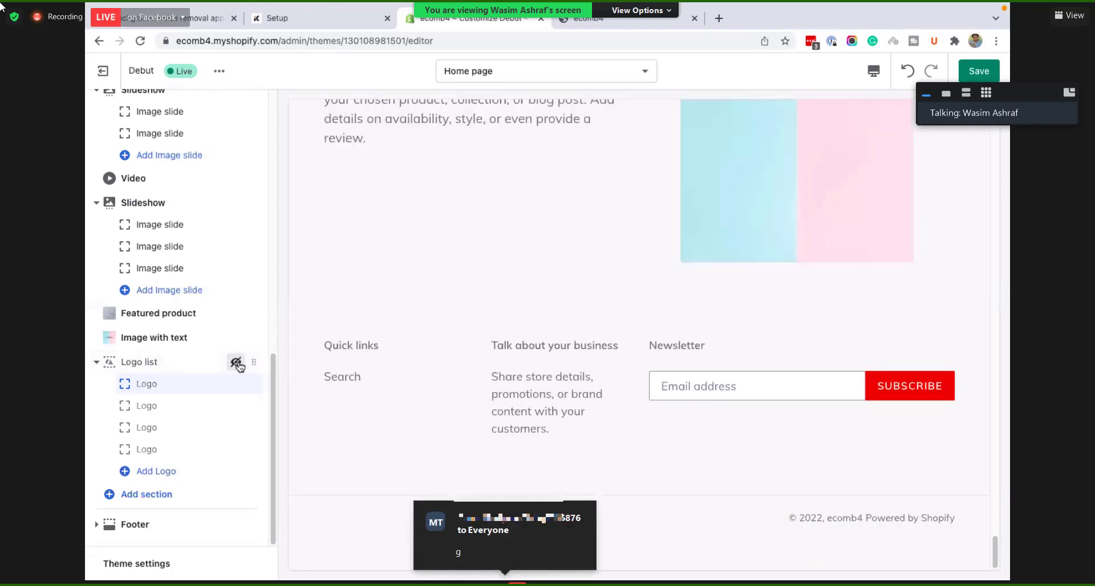
{"action": "left_click", "coordinate": [236, 363]}
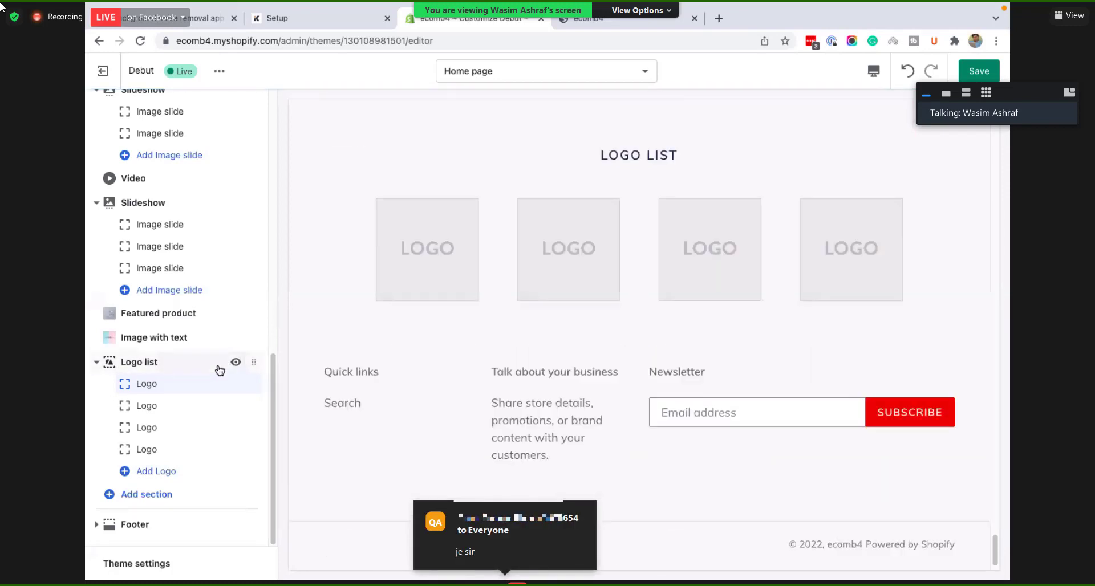
{"action": "left_click", "coordinate": [184, 364]}
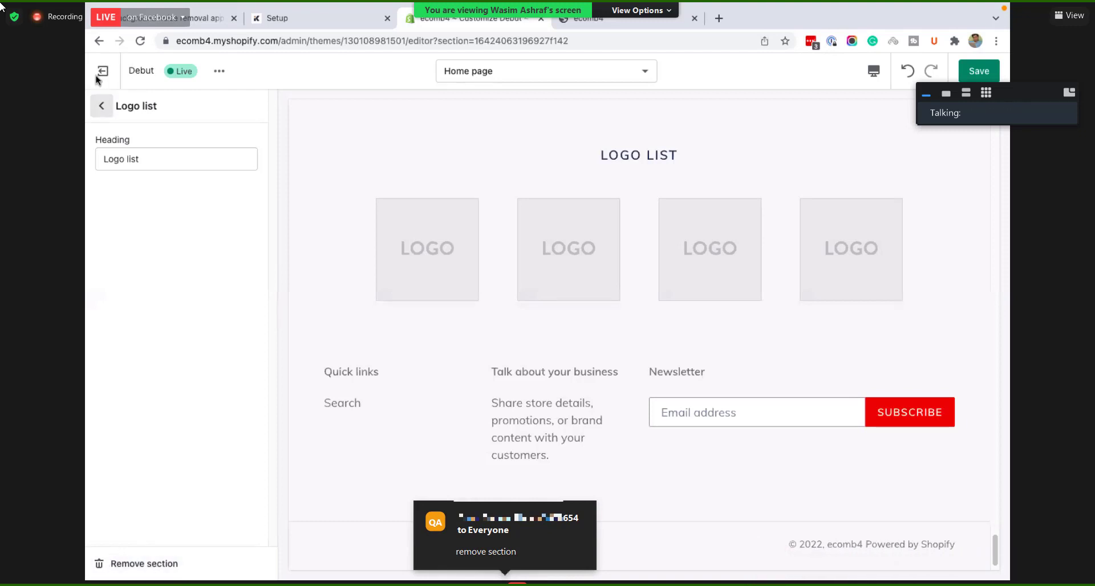
{"action": "left_click", "coordinate": [100, 107]}
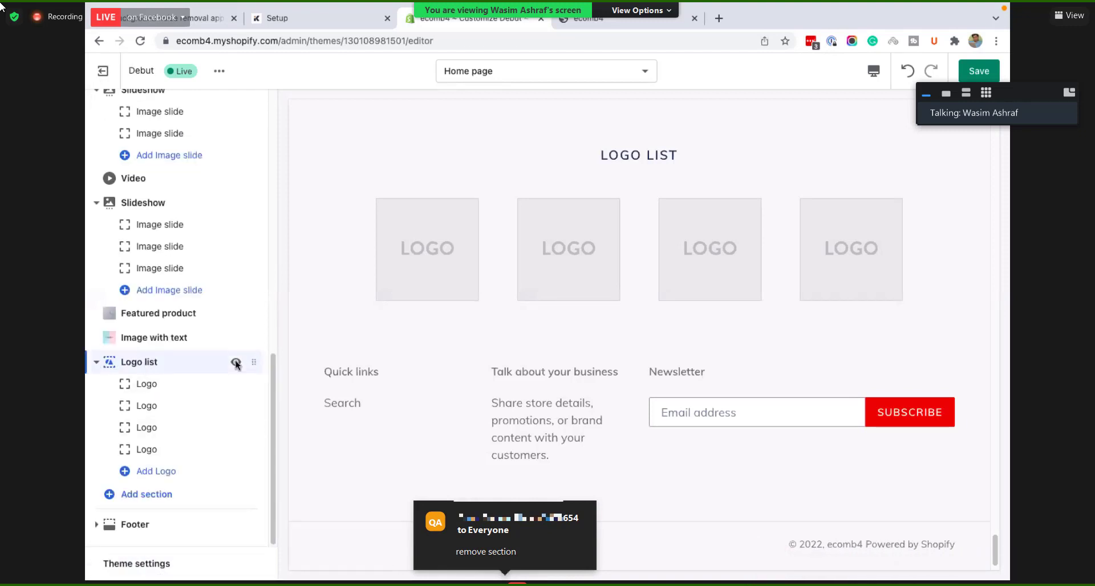
{"action": "left_click", "coordinate": [235, 362]}
{"action": "left_click", "coordinate": [235, 361]}
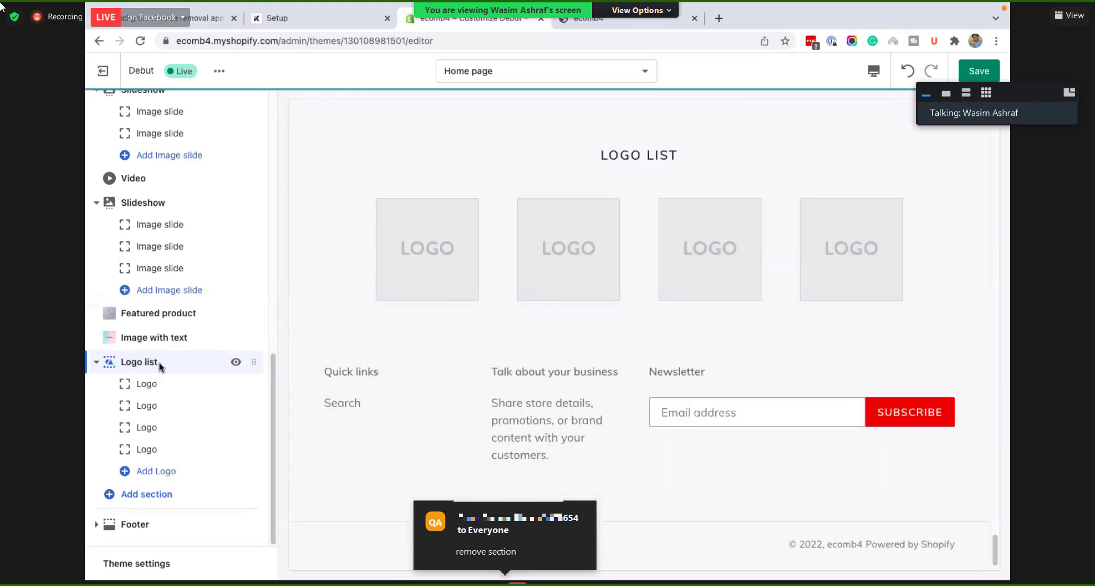
Step: Remove the Logo list section from the home page
{"action": "left_click", "coordinate": [157, 363]}
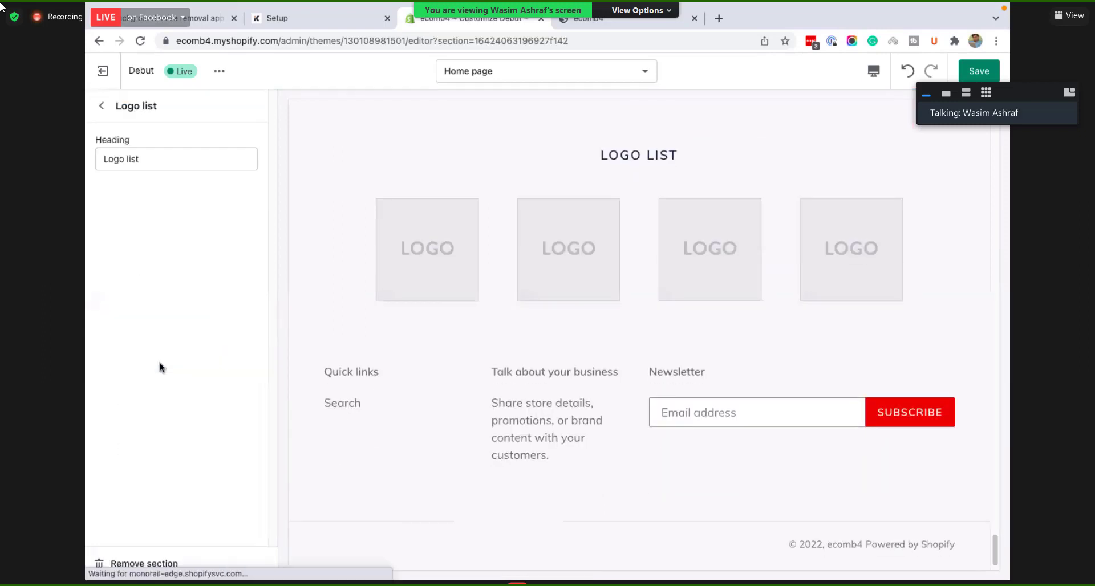
{"action": "left_click", "coordinate": [149, 564]}
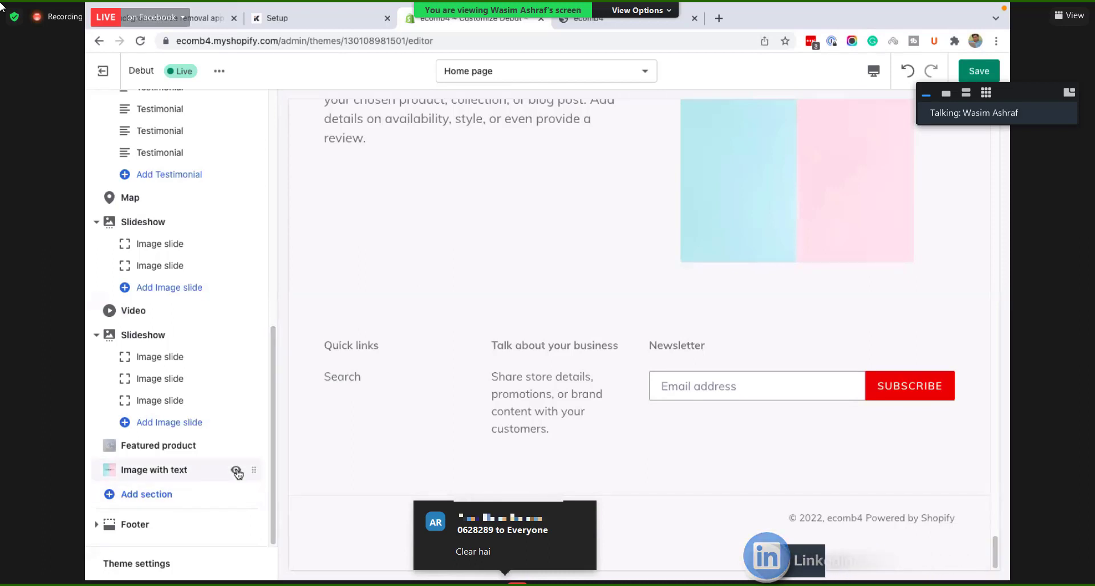
Step: Remove the Image with text section from the home page
{"action": "left_click", "coordinate": [147, 473]}
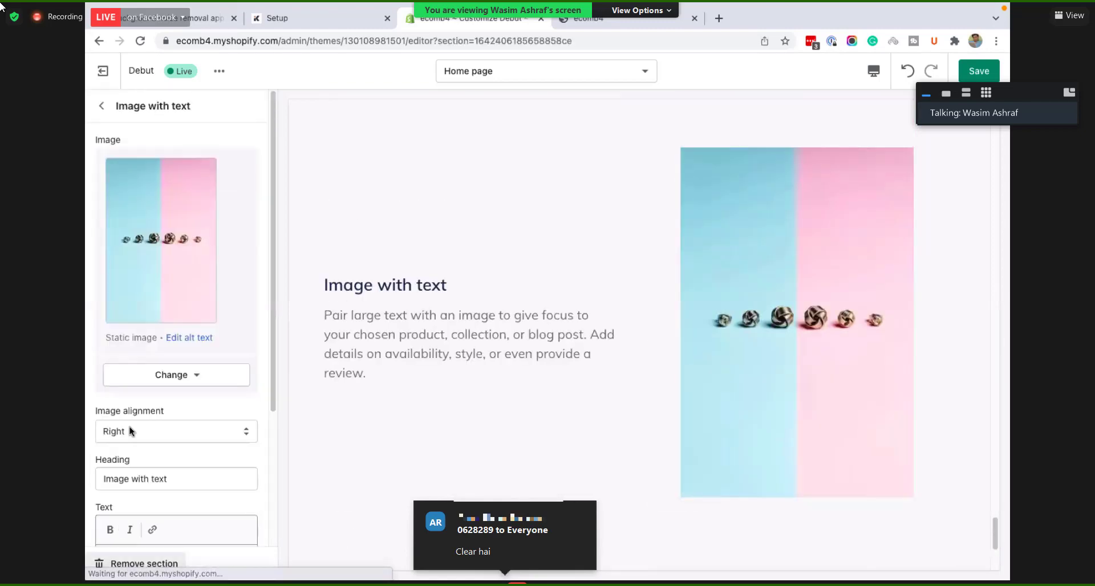
{"action": "scroll", "coordinate": [129, 427], "scroll_direction": "down", "scroll_amount": 3}
{"action": "left_click", "coordinate": [128, 569]}
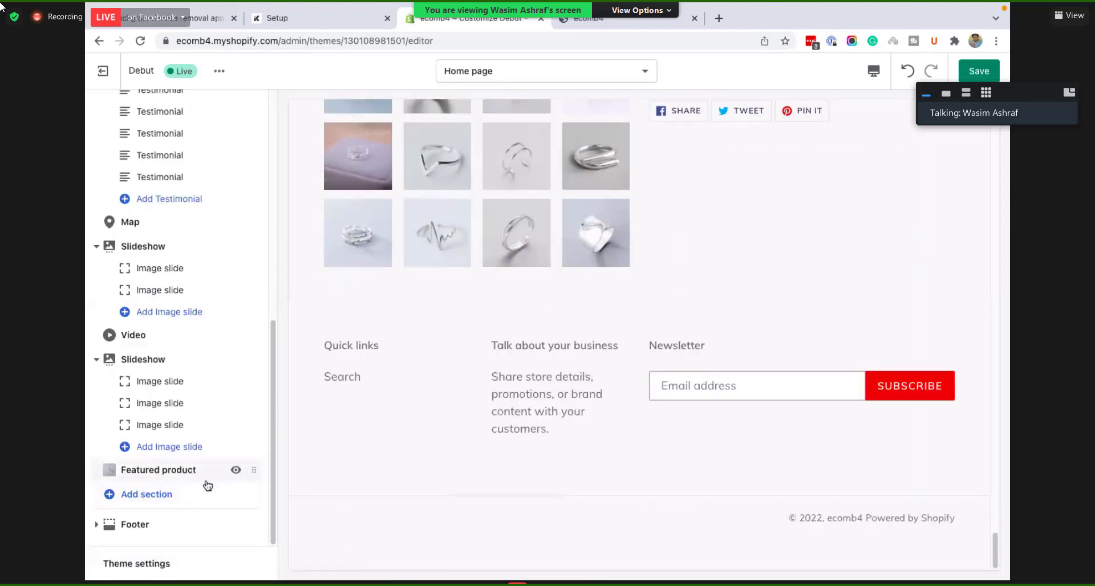
Step: Remove the two placeholder Slideshow sections, the three-slide one below Video and the two-slide one below Map
{"action": "left_click", "coordinate": [171, 366]}
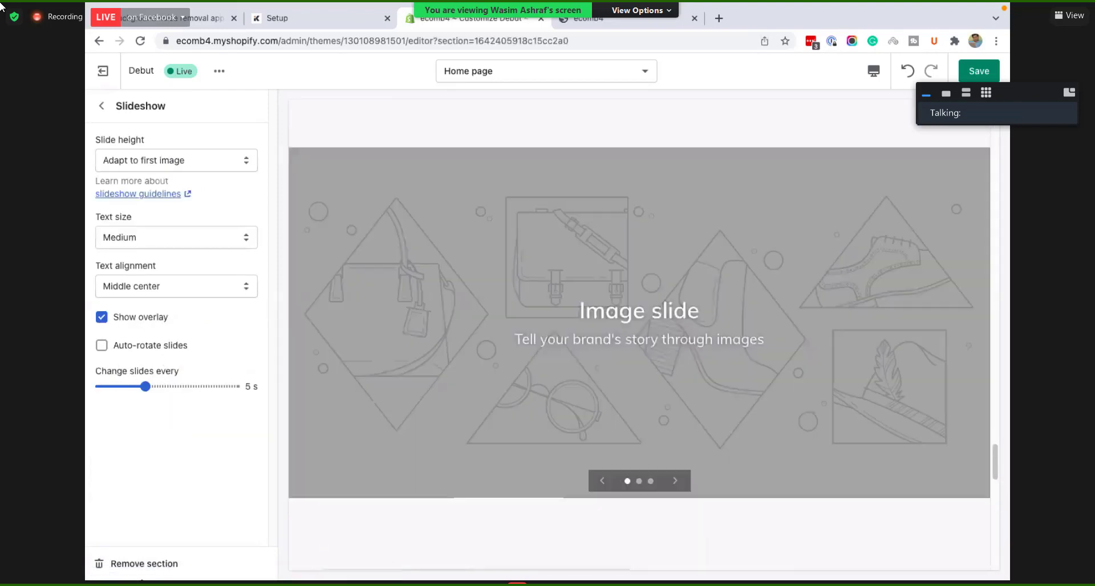
{"action": "left_click", "coordinate": [136, 570]}
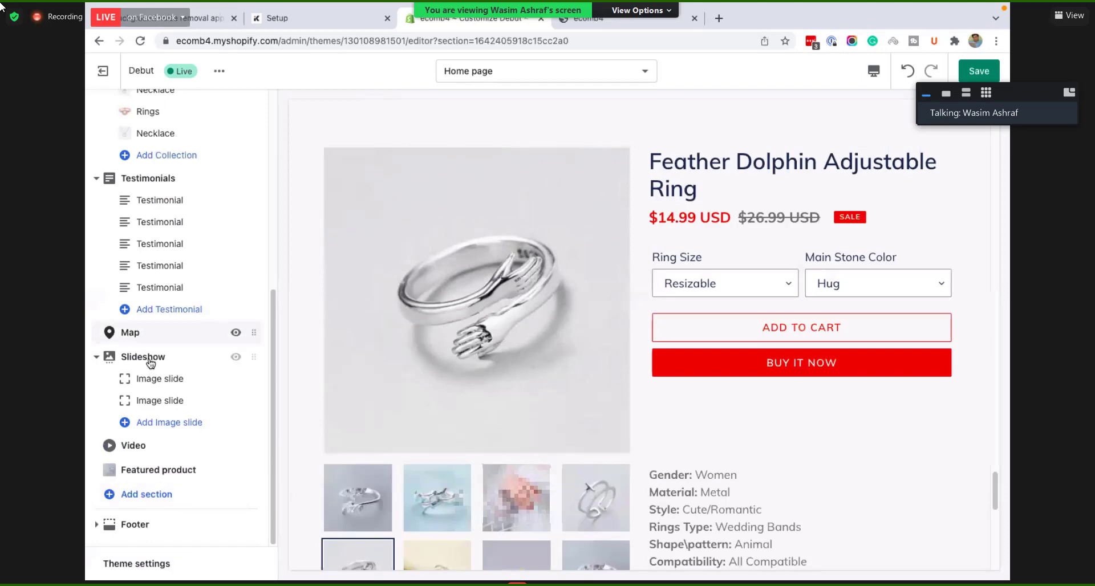
{"action": "left_click", "coordinate": [150, 362]}
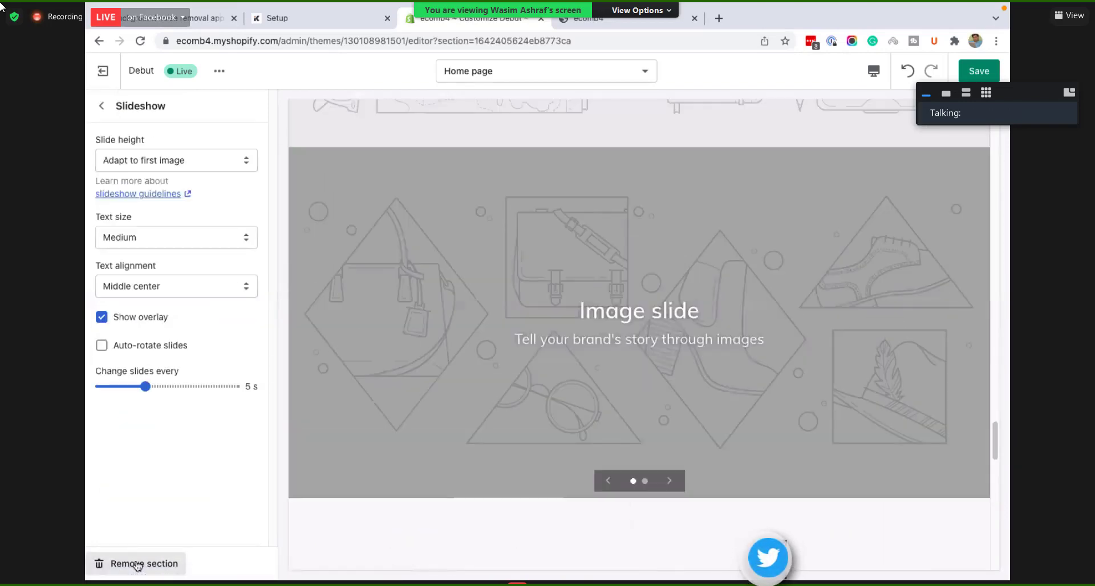
{"action": "left_click", "coordinate": [136, 567]}
Step: Remove the Map and Video sections from the home page
{"action": "left_click", "coordinate": [149, 422]}
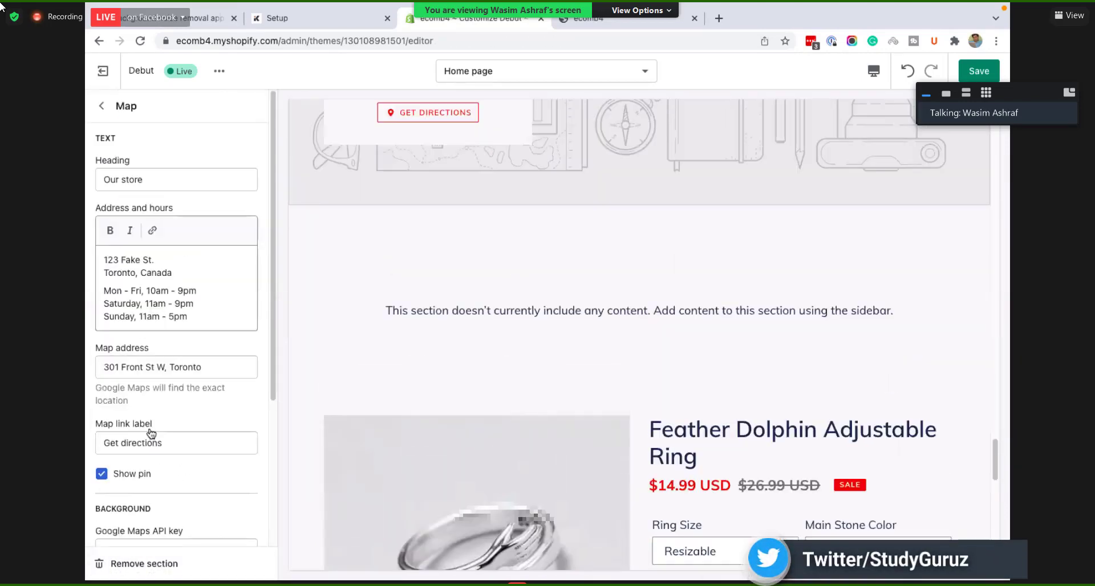
{"action": "left_click", "coordinate": [142, 564]}
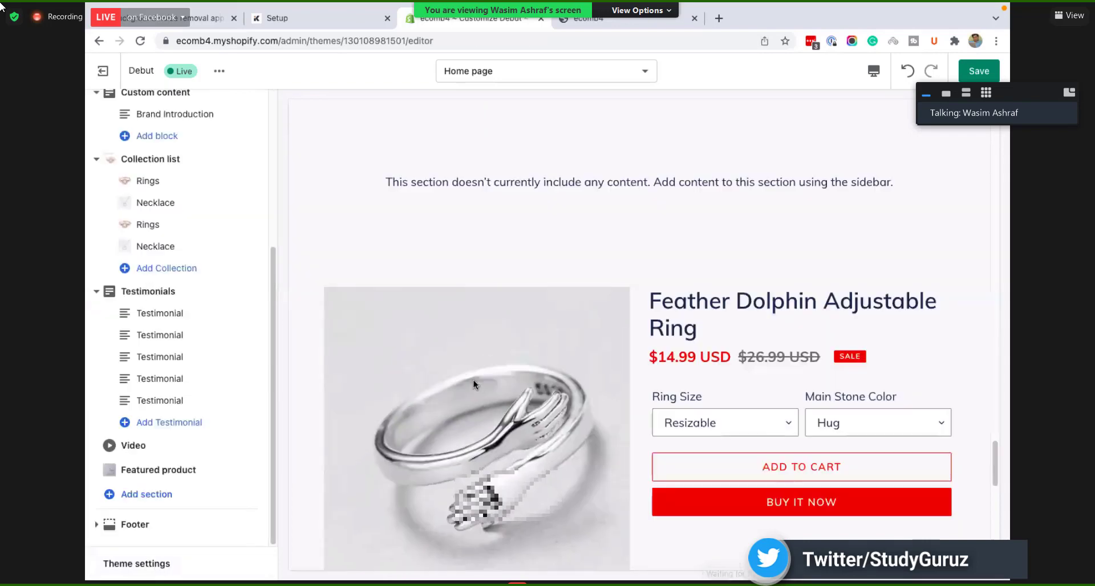
{"action": "left_click", "coordinate": [137, 446]}
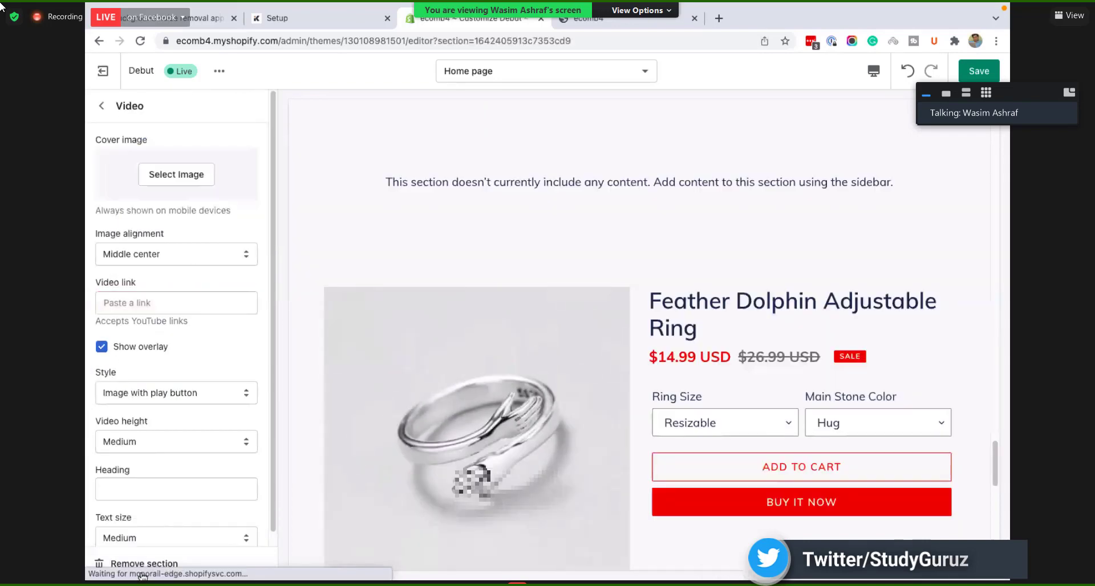
{"action": "left_click", "coordinate": [143, 564]}
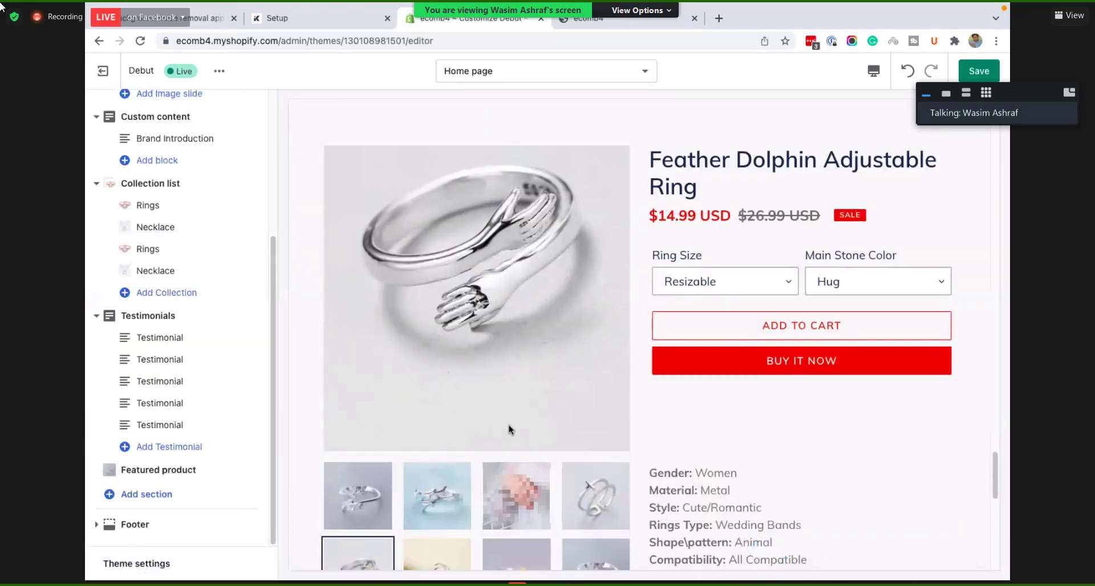
Step: Move the Featured product section up so it sits between the Slideshow and Custom content sections
{"action": "scroll", "coordinate": [509, 427], "scroll_direction": "down", "scroll_amount": 10}
{"action": "scroll", "coordinate": [510, 431], "scroll_direction": "up", "scroll_amount": 6}
{"action": "scroll", "coordinate": [512, 432], "scroll_direction": "up", "scroll_amount": 12}
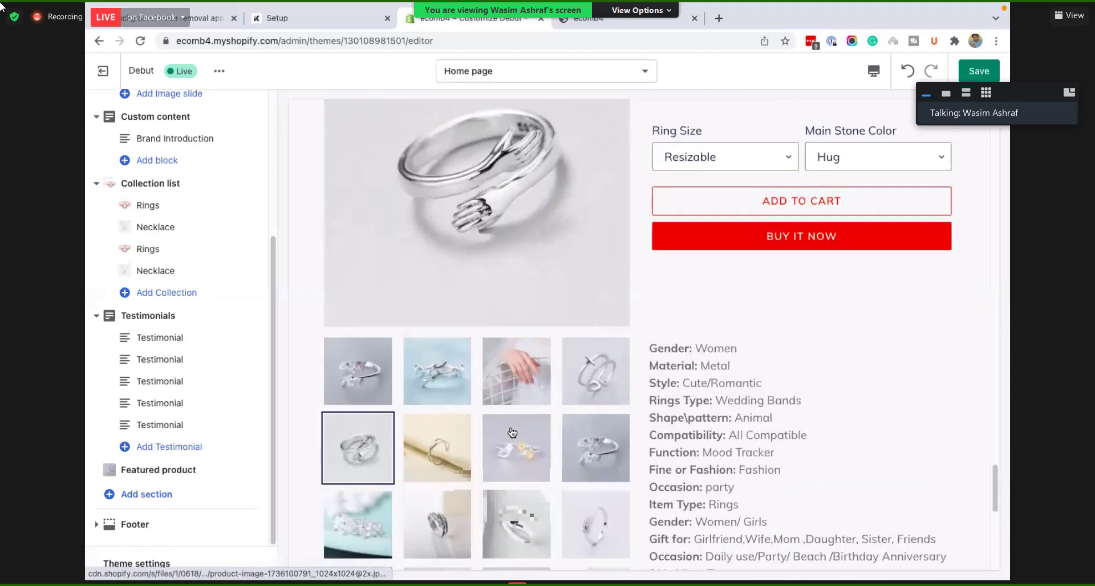
{"action": "scroll", "coordinate": [512, 432], "scroll_direction": "up", "scroll_amount": 5}
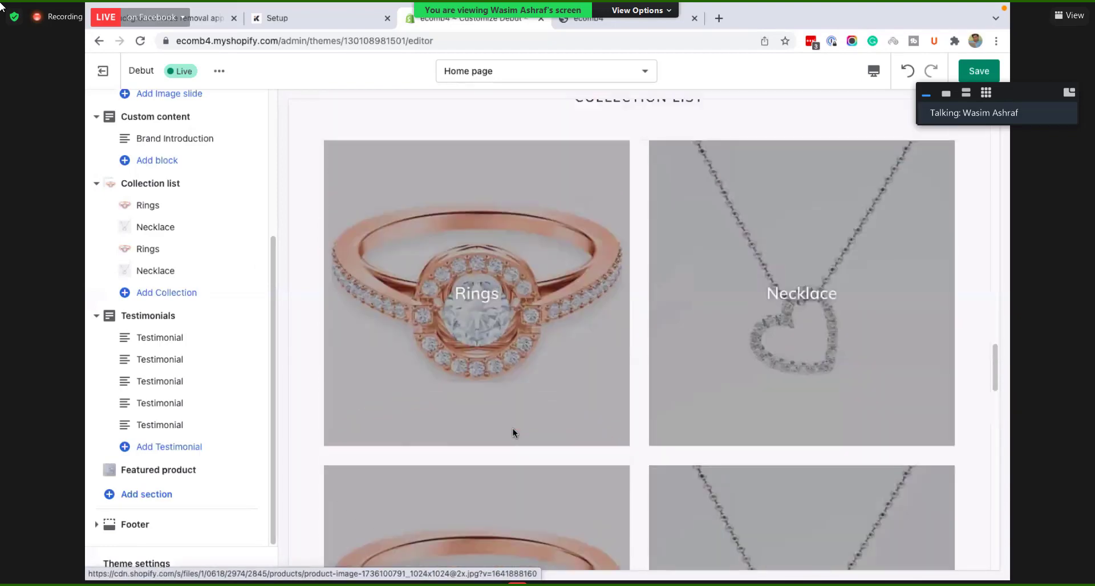
{"action": "scroll", "coordinate": [514, 429], "scroll_direction": "down", "scroll_amount": 8}
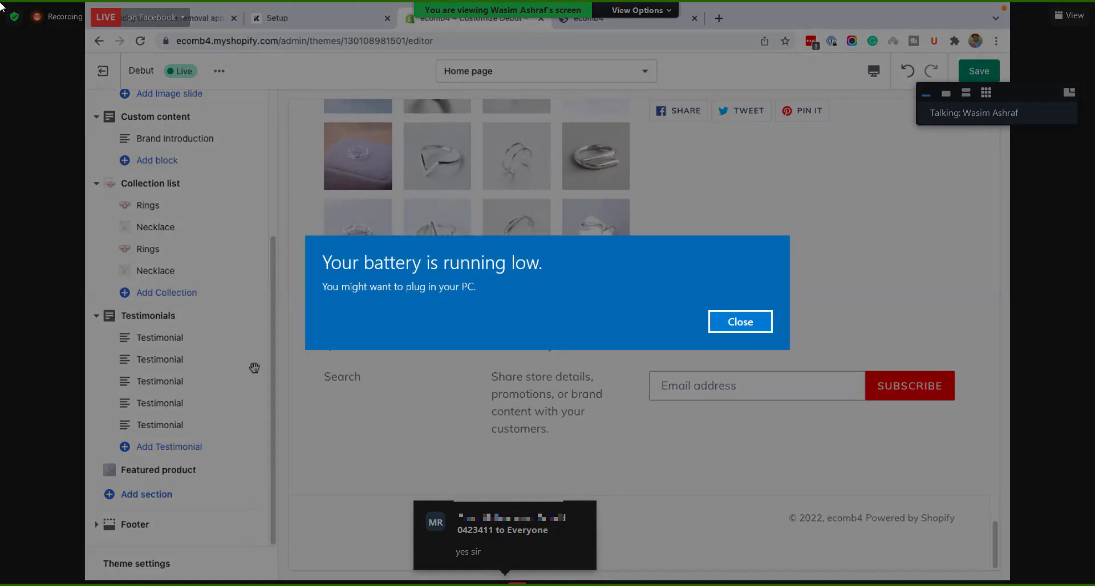
{"action": "left_click", "coordinate": [748, 327]}
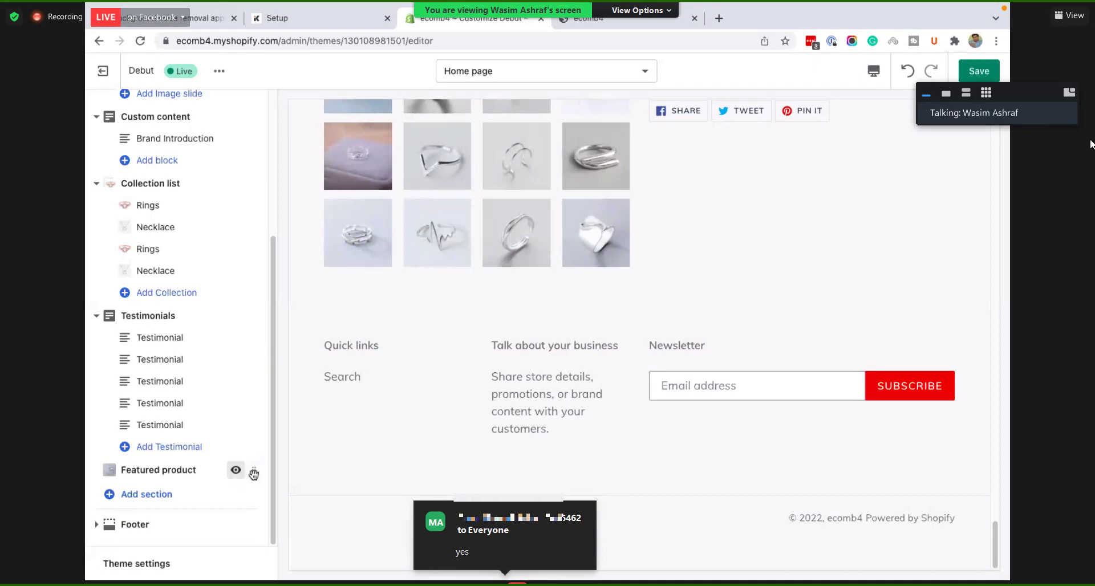
{"action": "left_click_drag", "start_coordinate": [253, 472], "coordinate": [225, 212]}
{"action": "left_click_drag", "start_coordinate": [211, 122], "coordinate": [210, 215]}
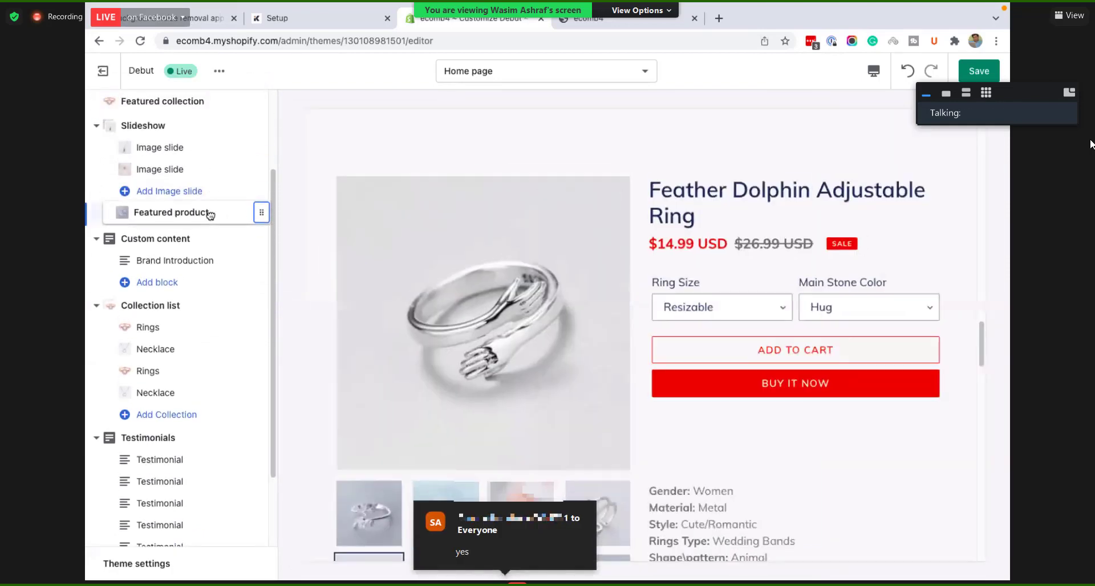
Step: Check the new section order in the preview from the slideshow down to the footer, and save the home page changes
{"action": "scroll", "coordinate": [549, 298], "scroll_direction": "up", "scroll_amount": 8}
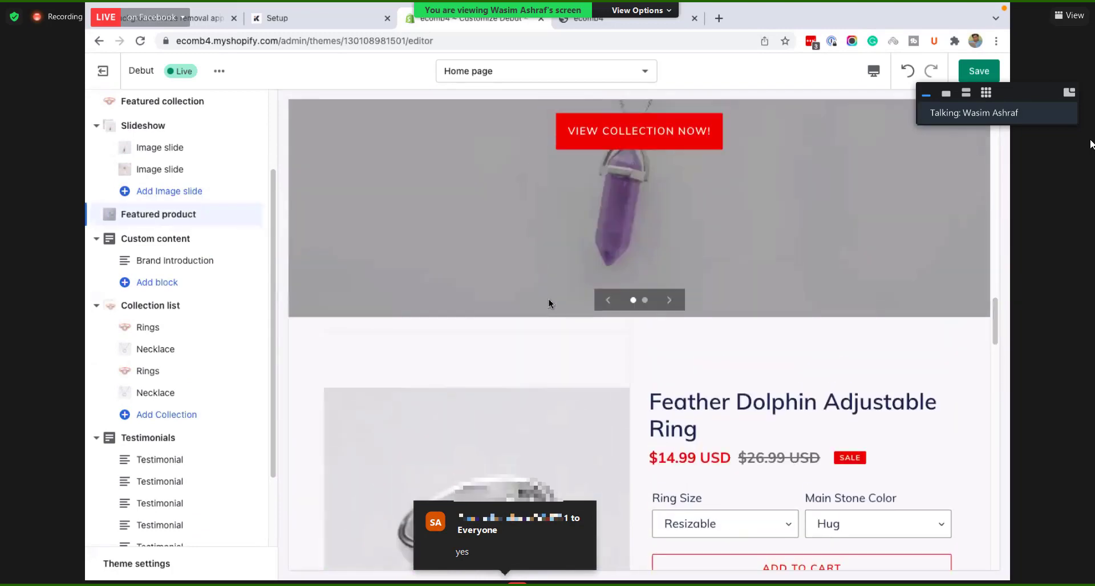
{"action": "scroll", "coordinate": [548, 299], "scroll_direction": "down", "scroll_amount": 5}
{"action": "scroll", "coordinate": [548, 299], "scroll_direction": "down", "scroll_amount": 20}
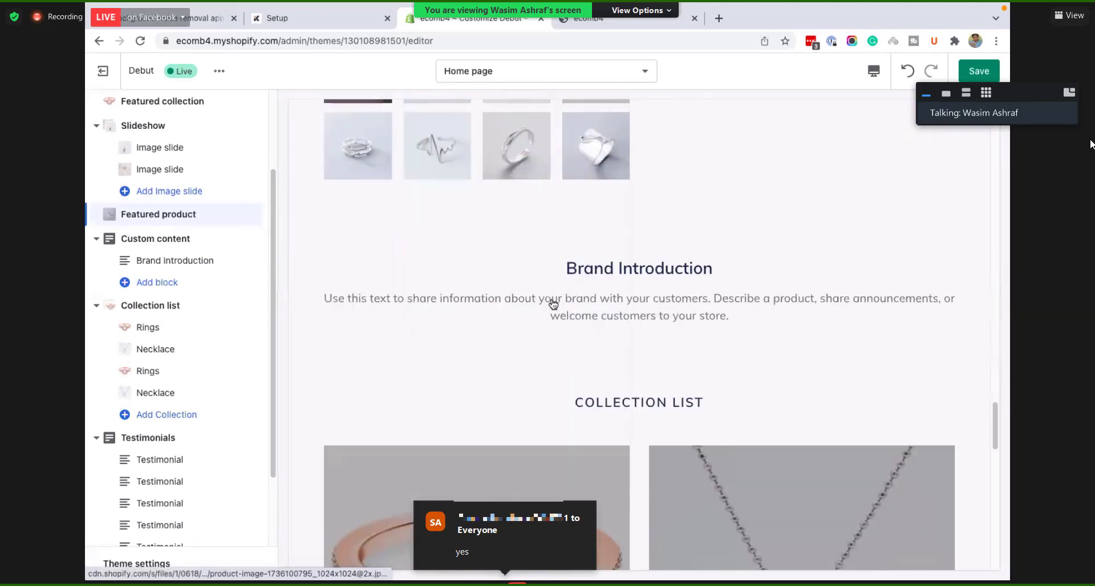
{"action": "scroll", "coordinate": [552, 303], "scroll_direction": "down", "scroll_amount": 4}
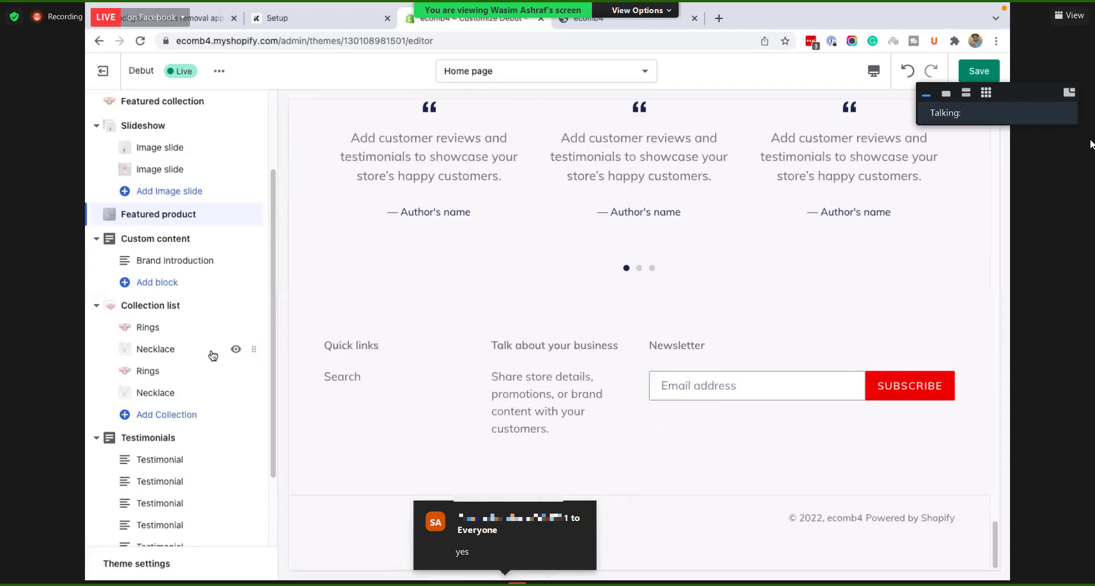
{"action": "scroll", "coordinate": [225, 350], "scroll_direction": "down", "scroll_amount": 2}
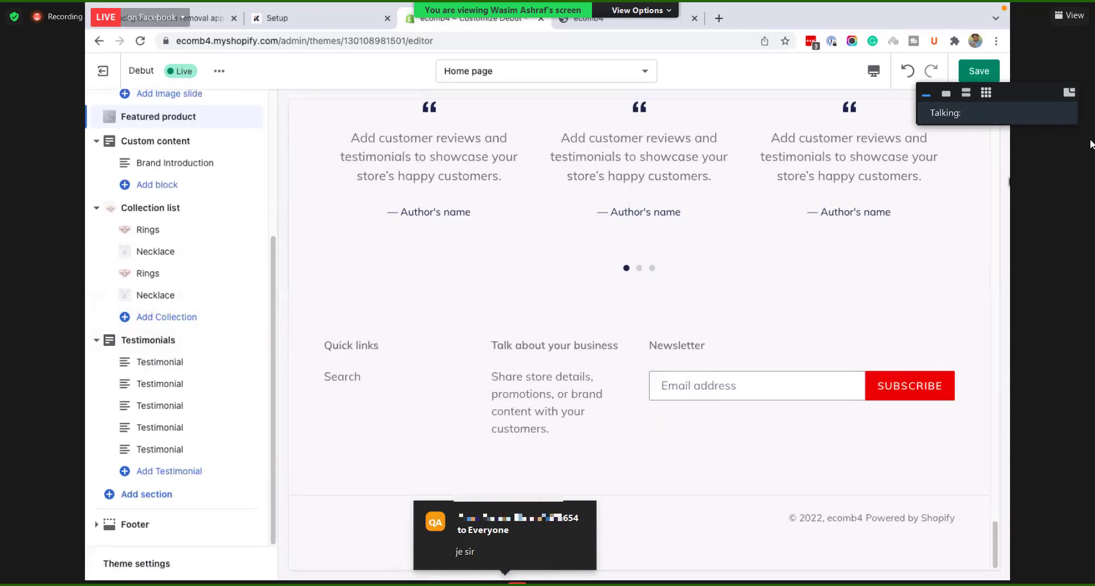
{"action": "left_click", "coordinate": [980, 72]}
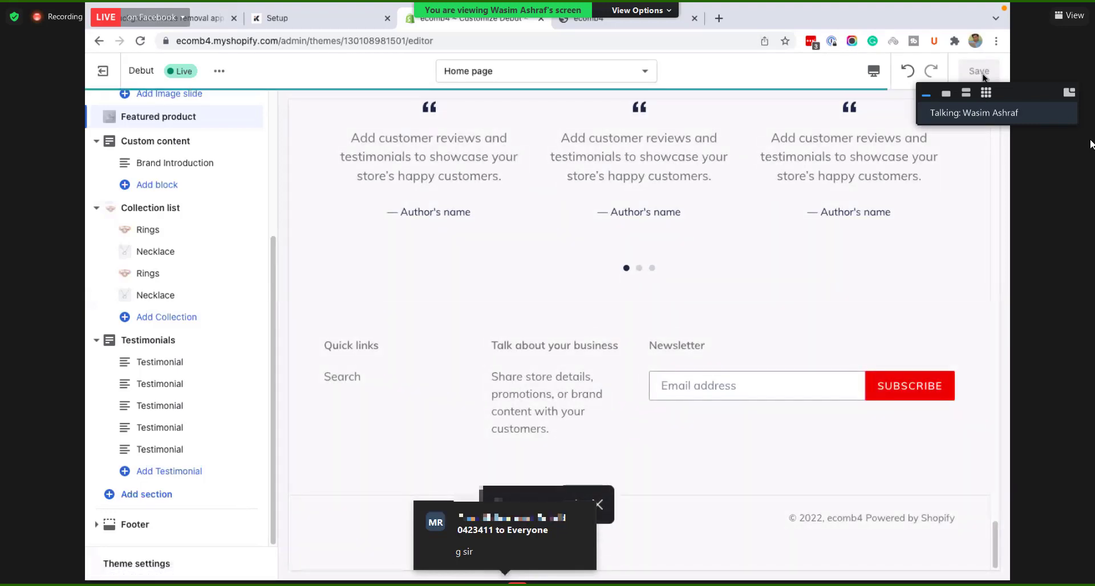
Step: Review the home page preview from the testimonials up through the collection list and featured product, and back down to the footer
{"action": "mouse_move", "coordinate": [334, 18]}
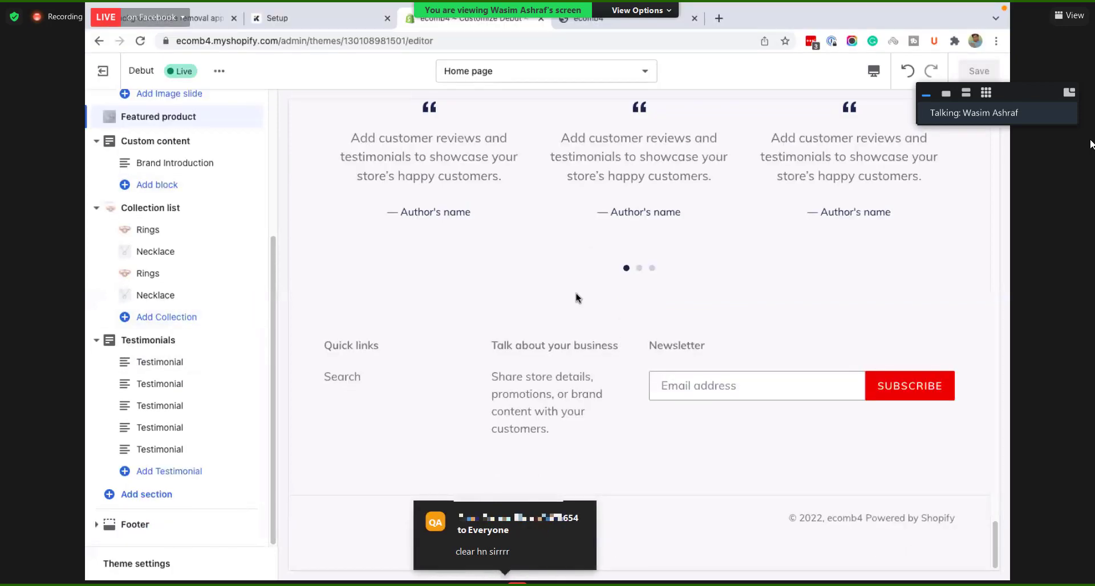
{"action": "scroll", "coordinate": [576, 319], "scroll_direction": "up", "scroll_amount": 2}
{"action": "scroll", "coordinate": [543, 455], "scroll_direction": "down", "scroll_amount": 2}
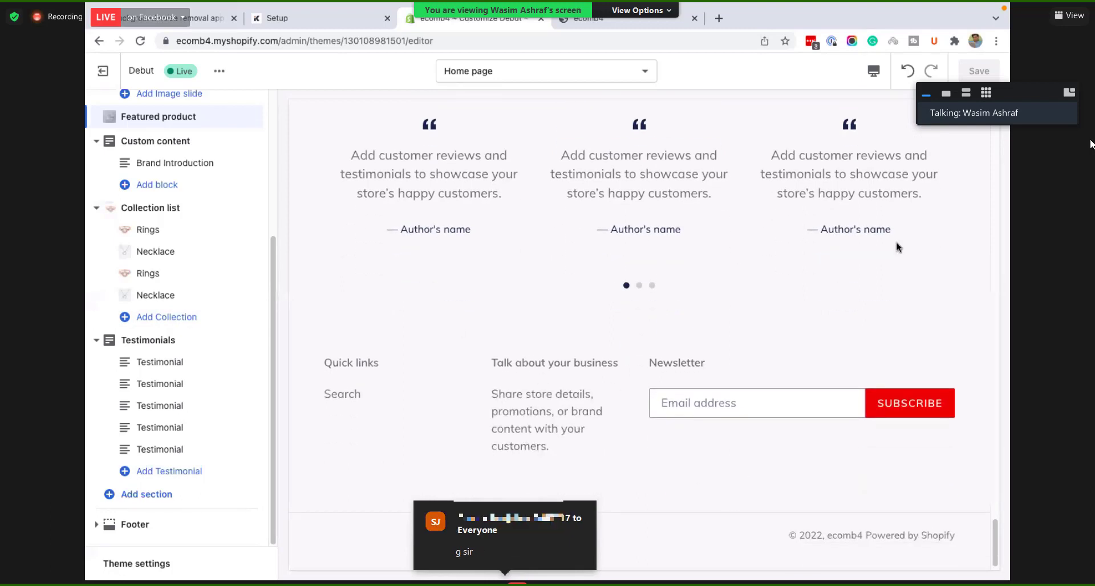
{"action": "scroll", "coordinate": [650, 302], "scroll_direction": "up", "scroll_amount": 1}
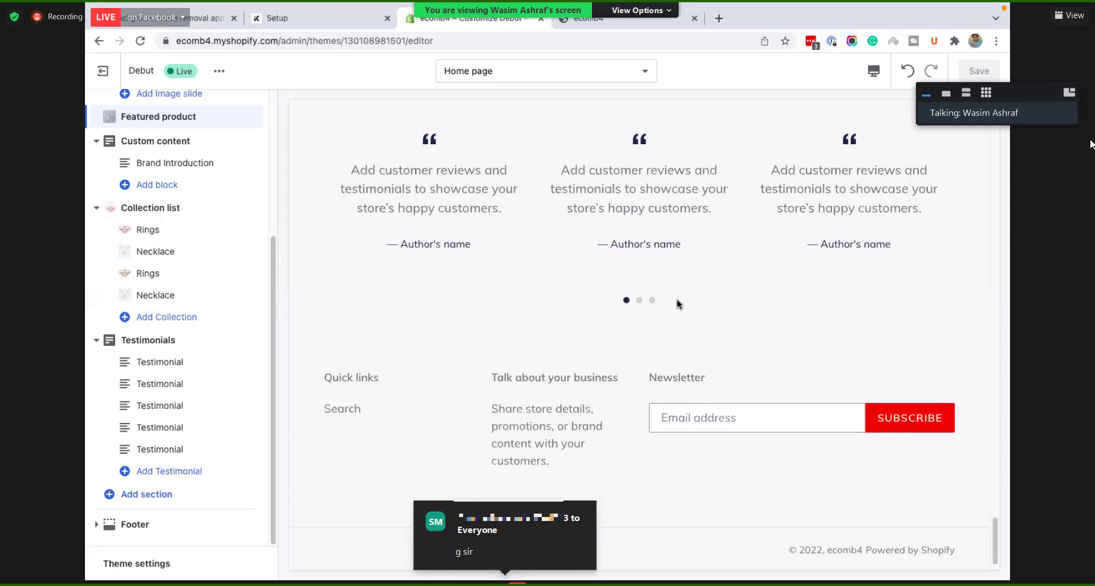
{"action": "scroll", "coordinate": [612, 331], "scroll_direction": "up", "scroll_amount": 6}
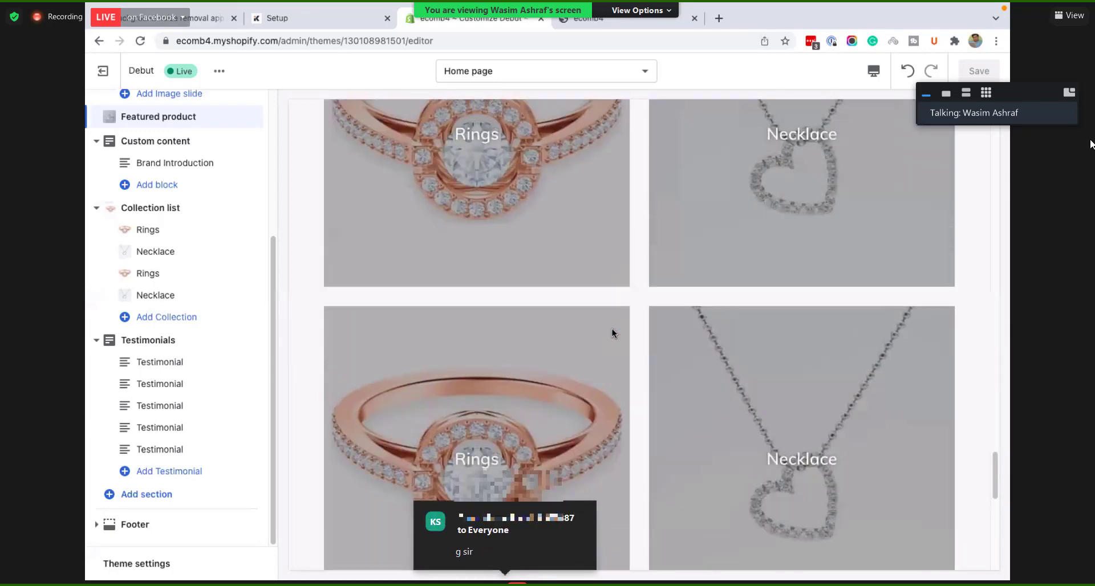
{"action": "scroll", "coordinate": [611, 328], "scroll_direction": "up", "scroll_amount": 15}
{"action": "scroll", "coordinate": [614, 329], "scroll_direction": "down", "scroll_amount": 8}
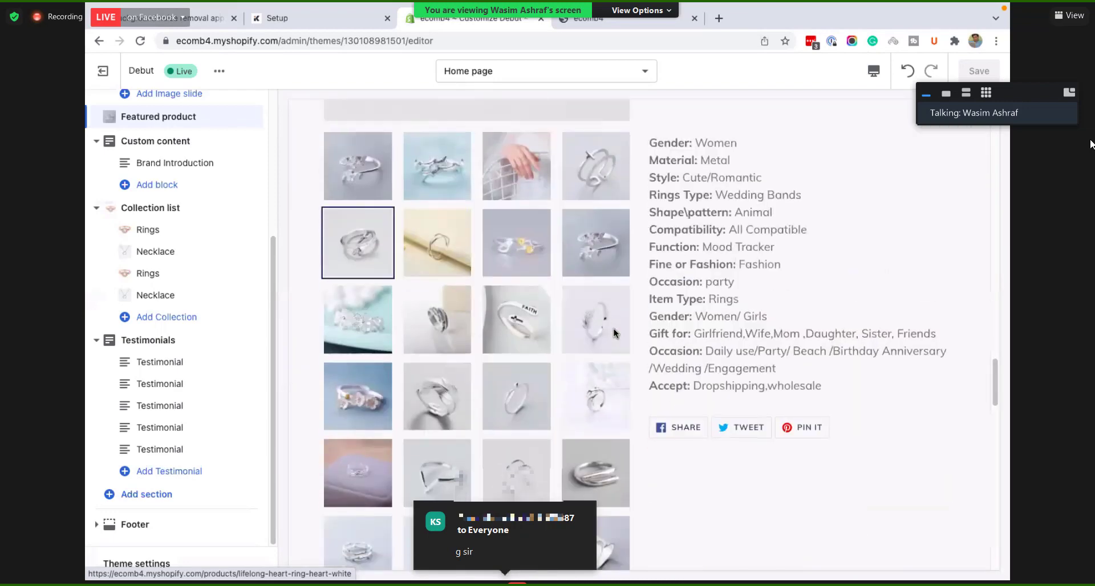
{"action": "scroll", "coordinate": [613, 328], "scroll_direction": "down", "scroll_amount": 10}
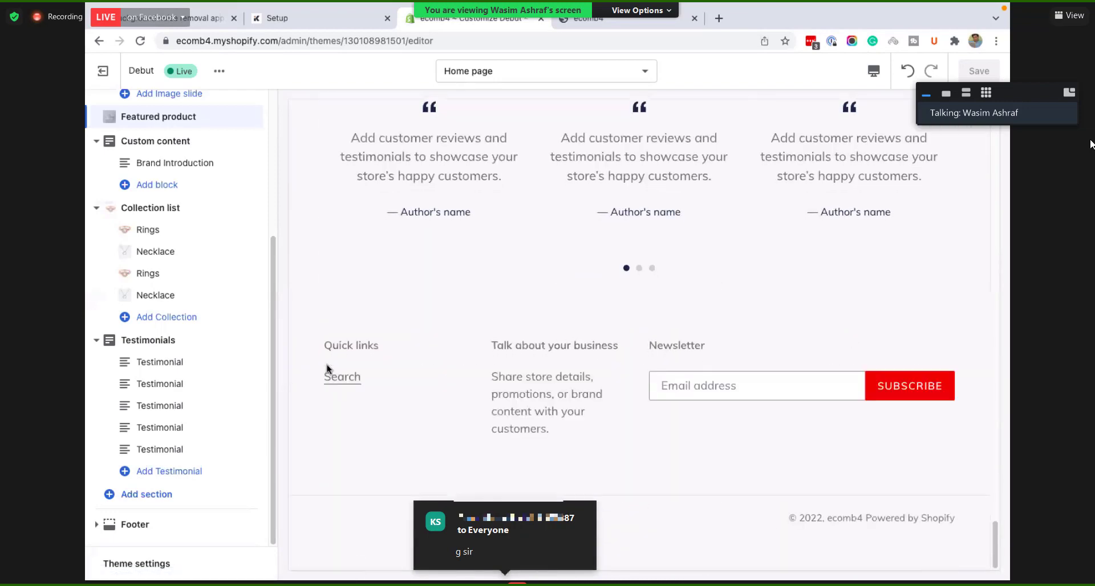